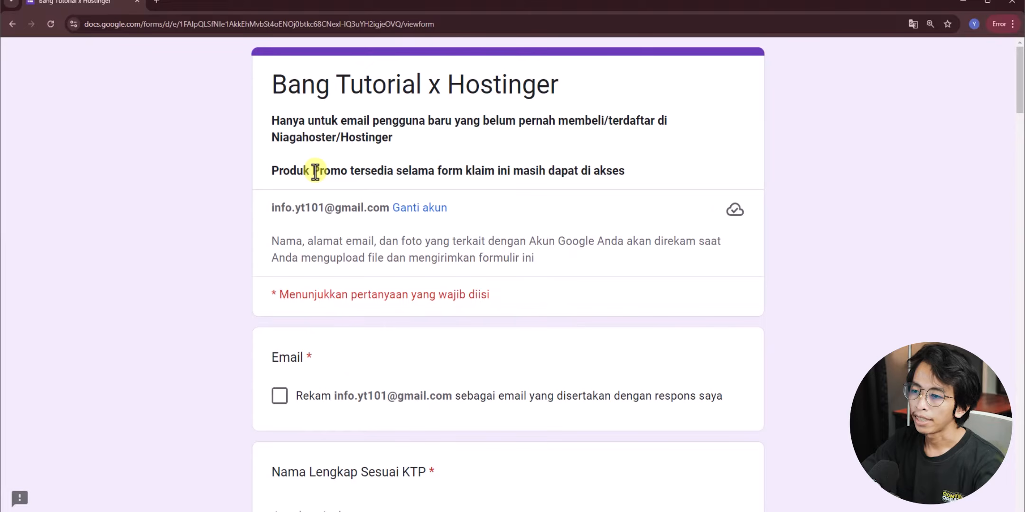
- Tick Rekam email and enter the respondent's full name in the claim form
scroll(338, 228, down, 4)
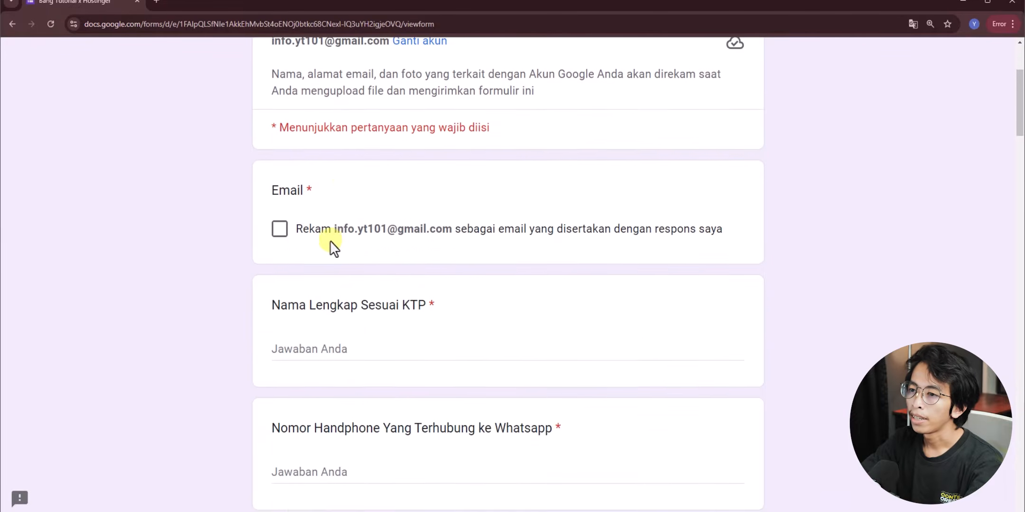
click(281, 230)
scroll(283, 238, down, 3)
click(300, 242)
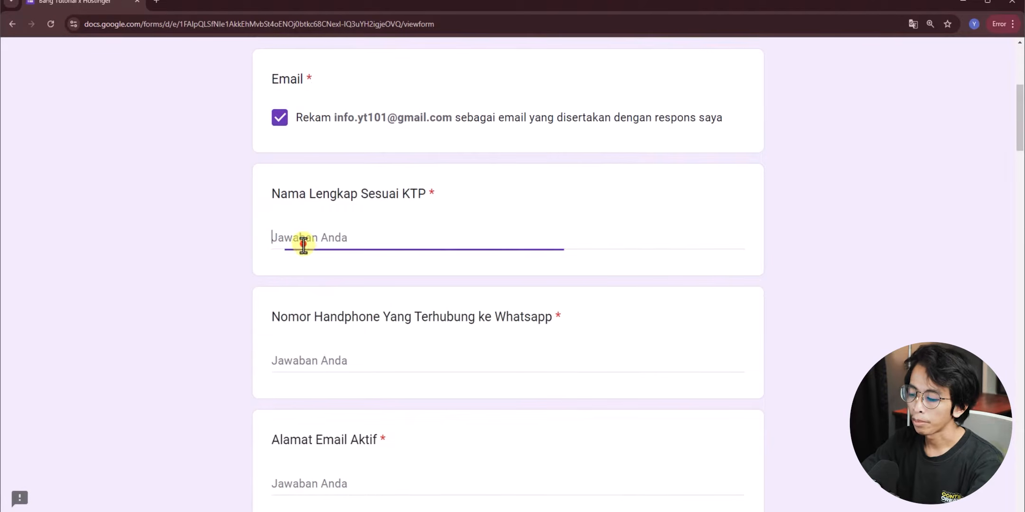
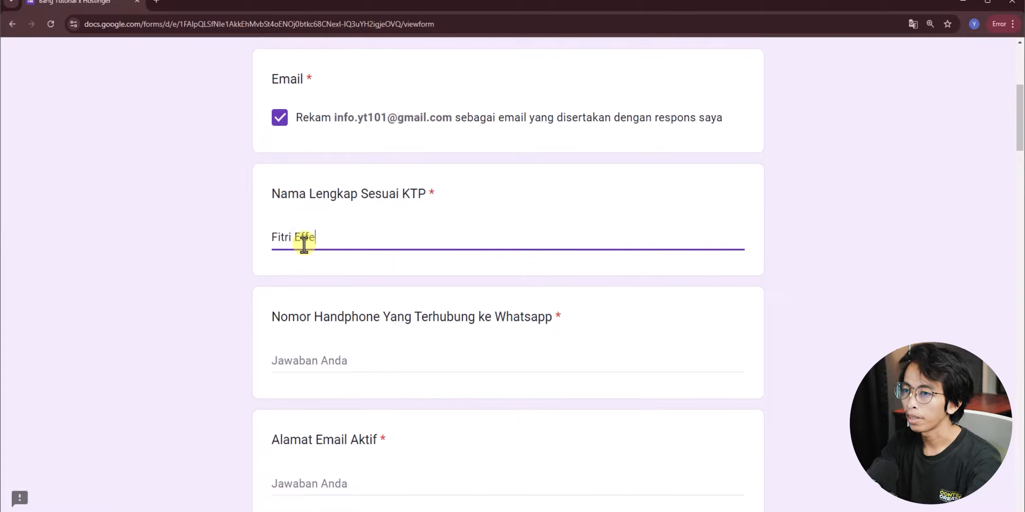
- Fill in the WhatsApp number, active email address and the referring influencer's name
scroll(306, 244, down, 3)
click(311, 244)
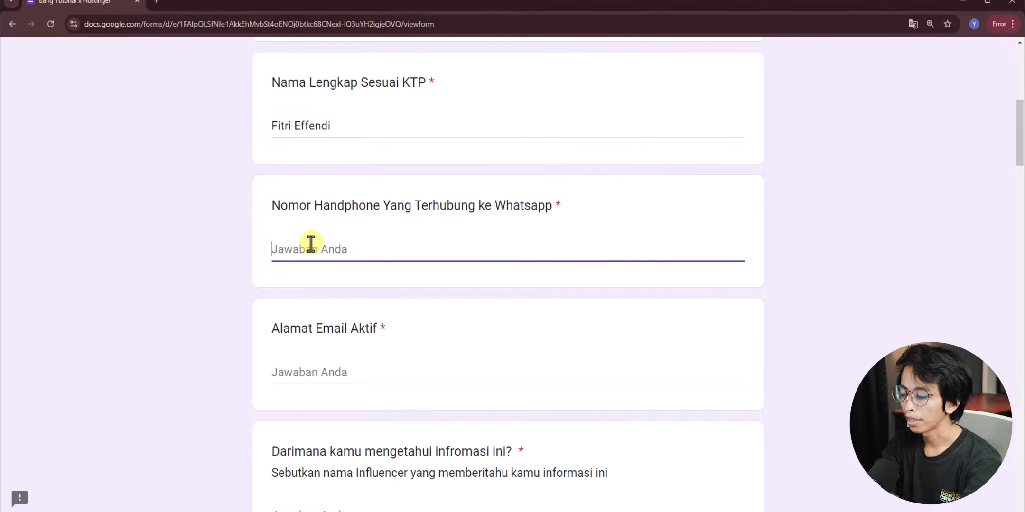
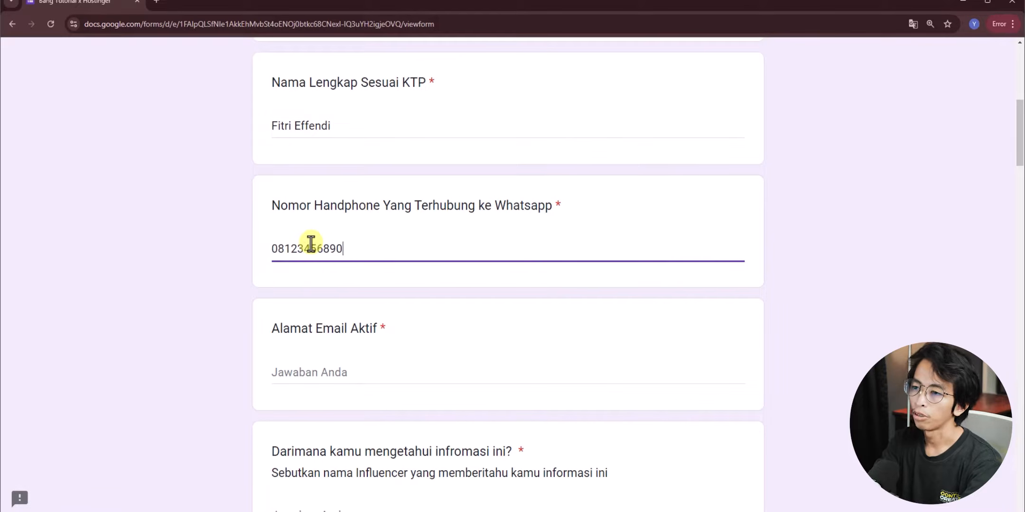
scroll(312, 252, down, 3)
click(313, 261)
scroll(351, 269, down, 1)
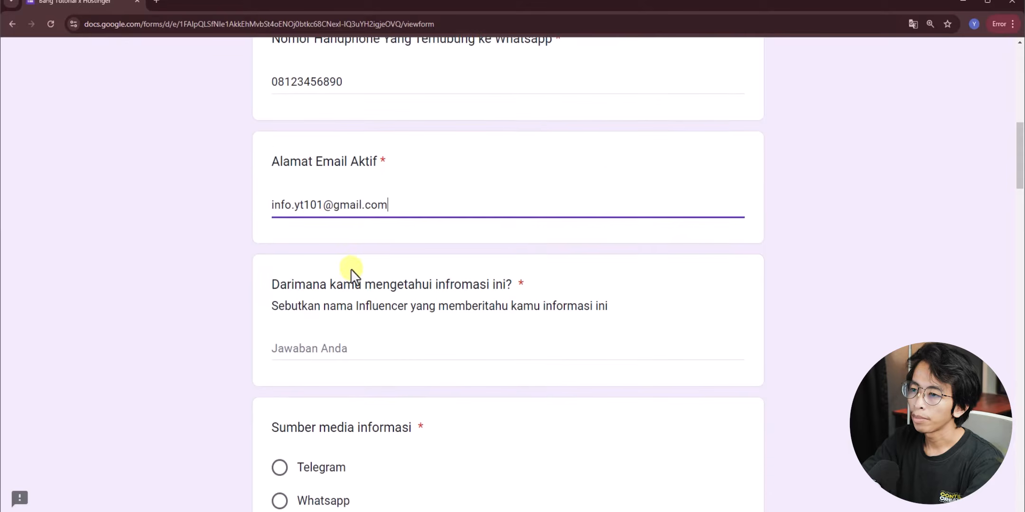
click(324, 340)
text(Bang TUt)
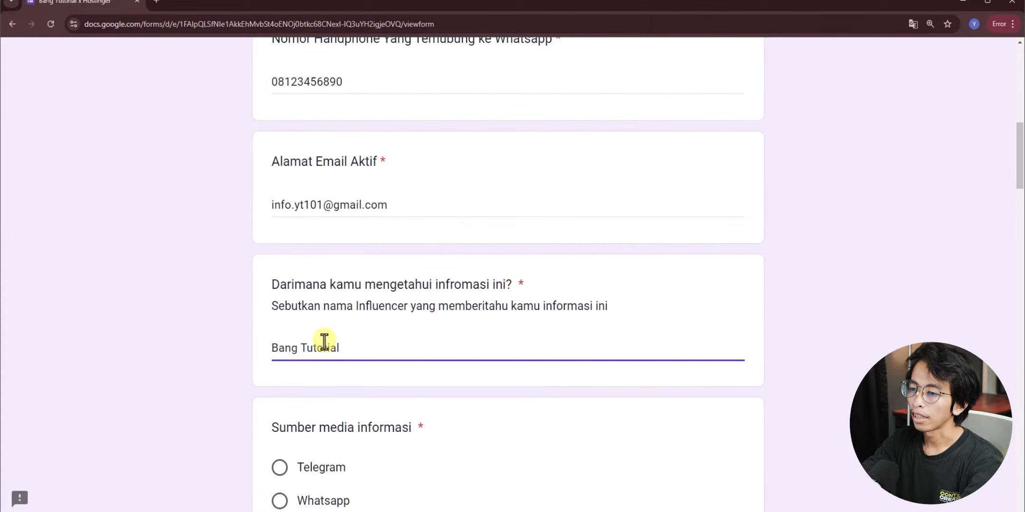
scroll(324, 340, down, 6)
- Choose Youtube as the information source
click(281, 335)
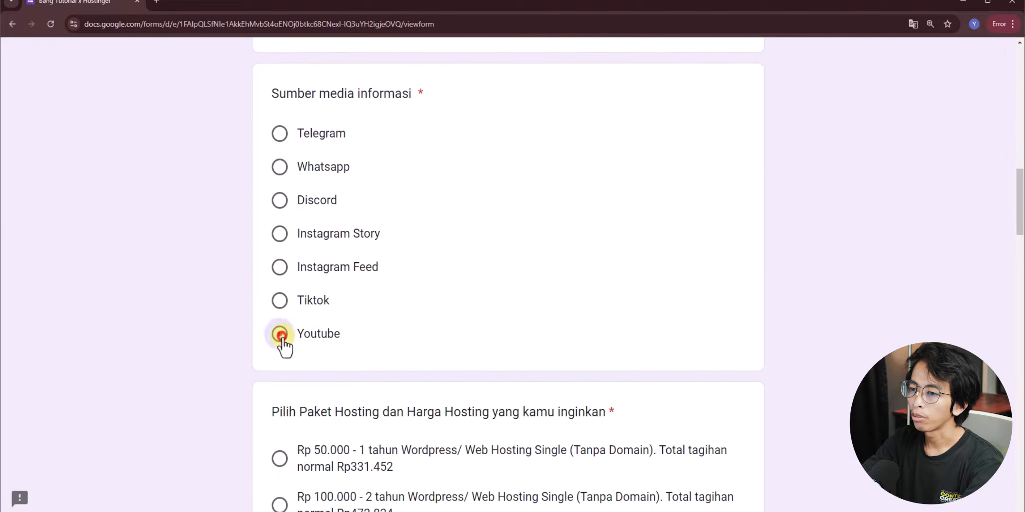
scroll(421, 304, down, 3)
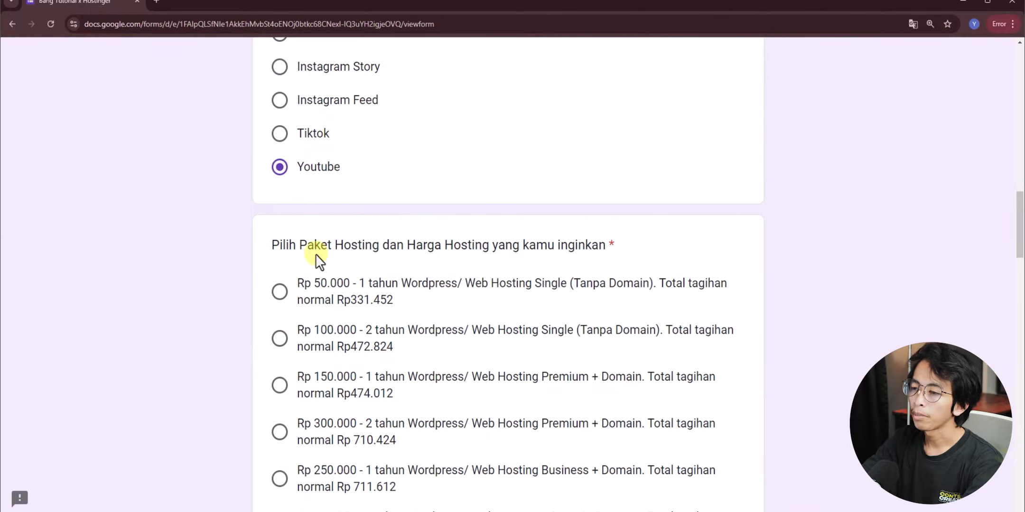
scroll(427, 252, down, 1)
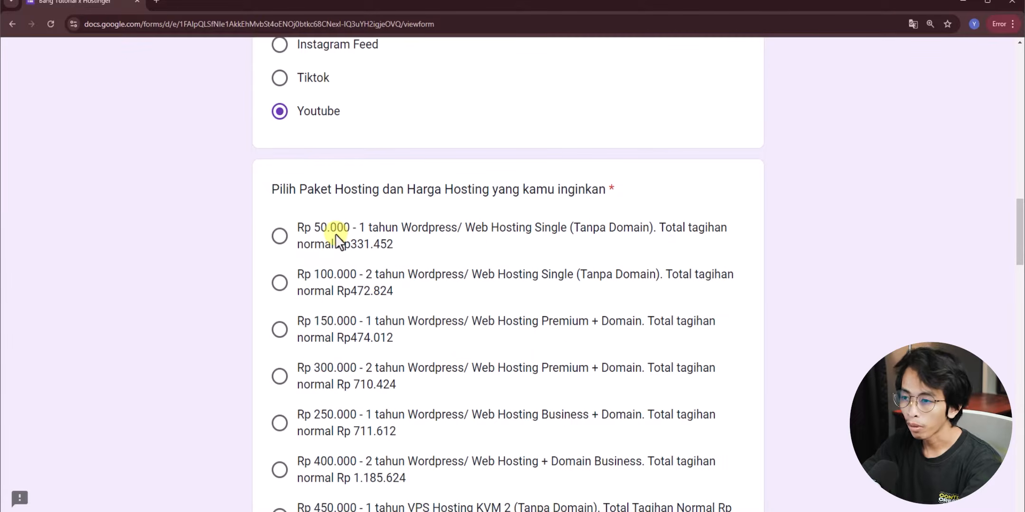
scroll(336, 242, down, 7)
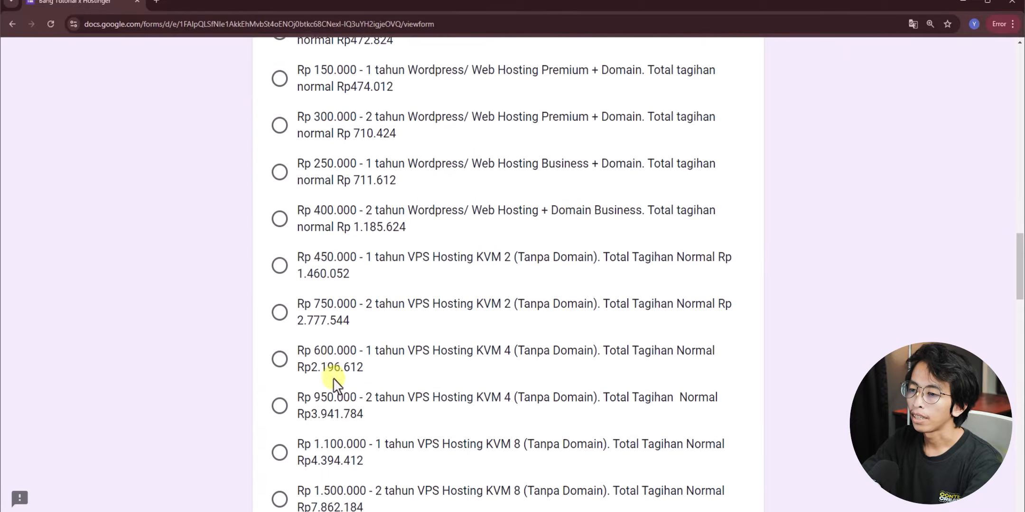
- Compare the package prices and select the Rp 100.000 two-year Single hosting package
drag(331, 372, 349, 355)
scroll(350, 354, up, 7)
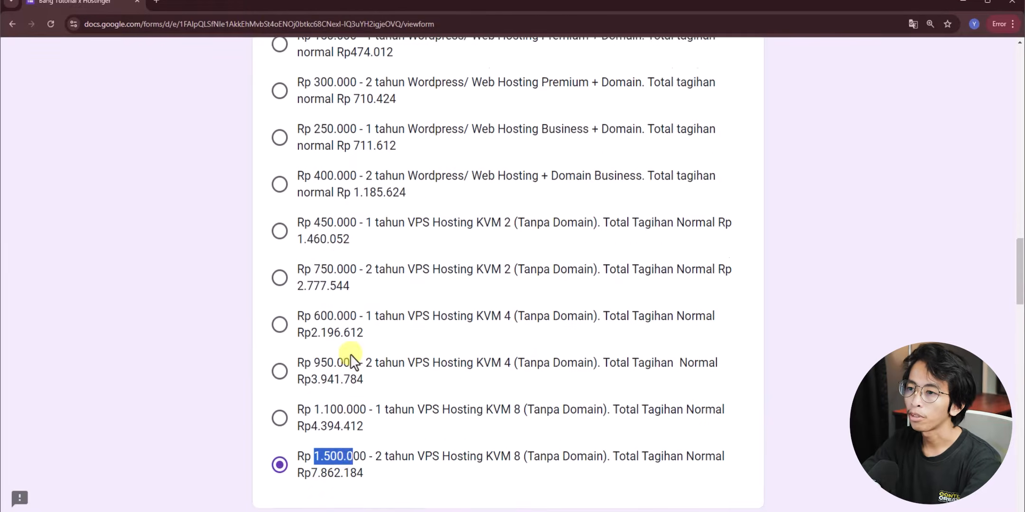
scroll(364, 246, down, 3)
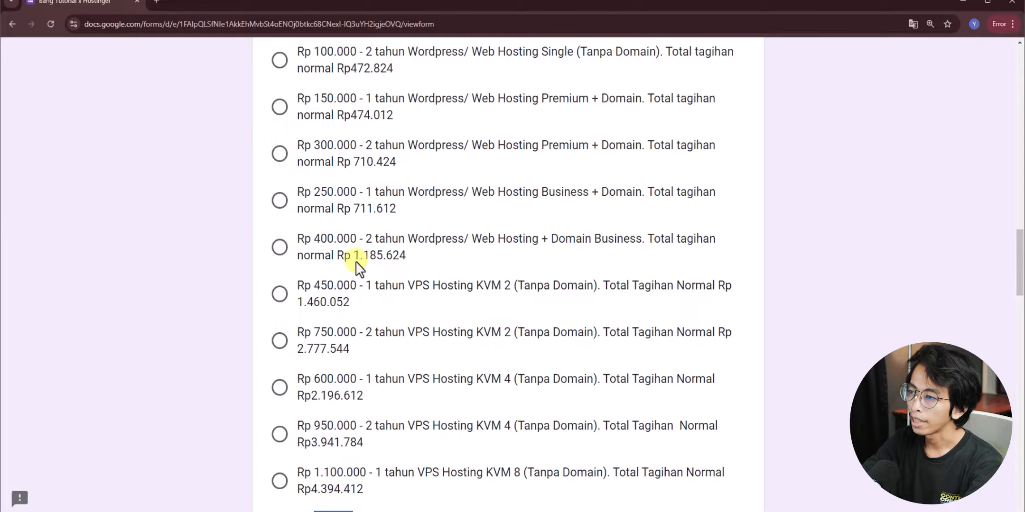
drag(313, 238, 351, 240)
scroll(333, 233, up, 3)
click(314, 223)
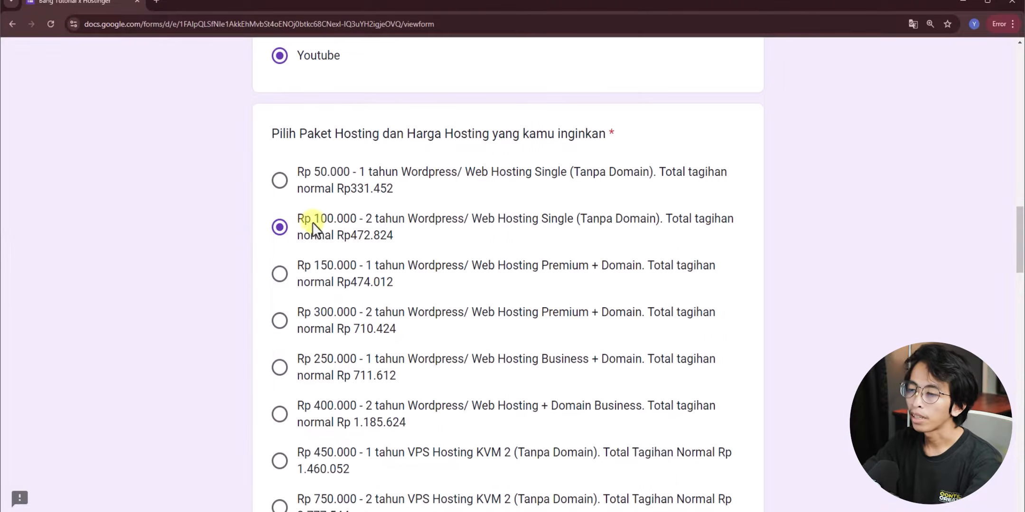
drag(317, 173, 347, 173)
click(334, 235)
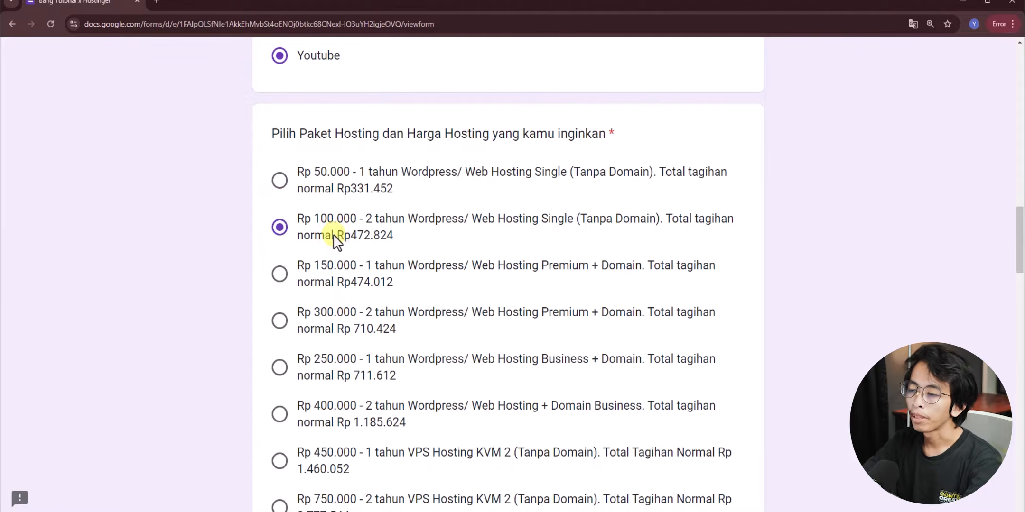
scroll(337, 232, down, 10)
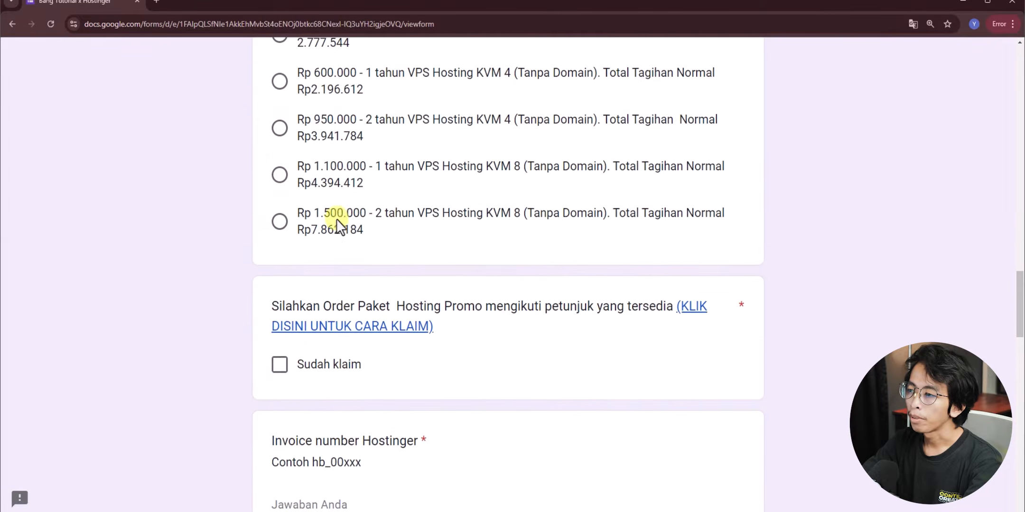
scroll(338, 226, down, 2)
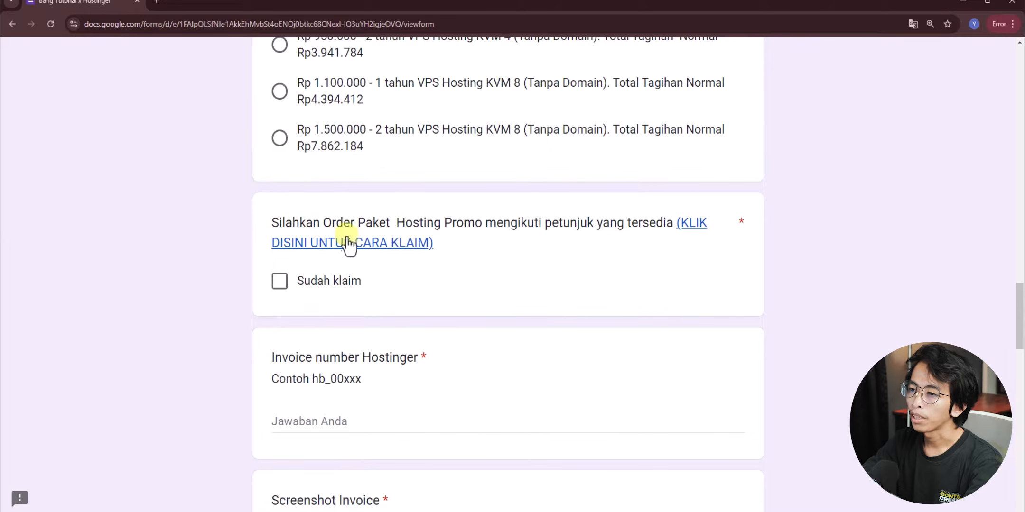
- Open the claim instructions, go to the Cara Order Hosting di Hostinger slide and follow its hostg.xyz link
click(308, 241)
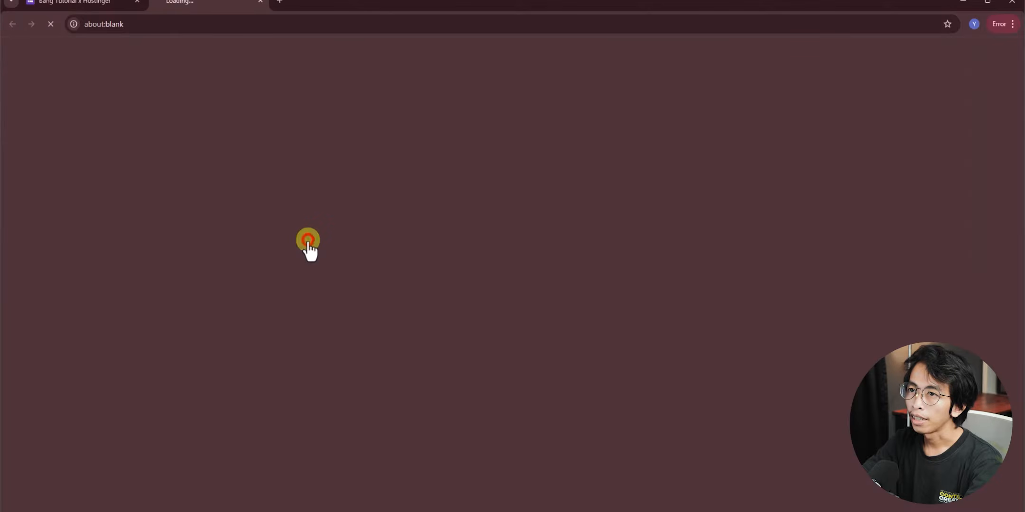
click(694, 111)
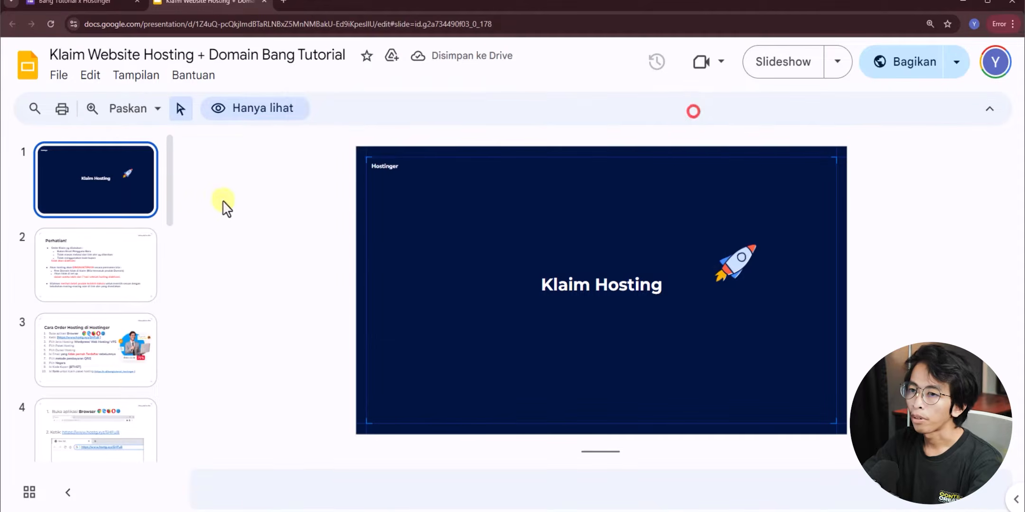
click(113, 270)
click(105, 334)
ctrl+scroll(503, 267, up, 1)
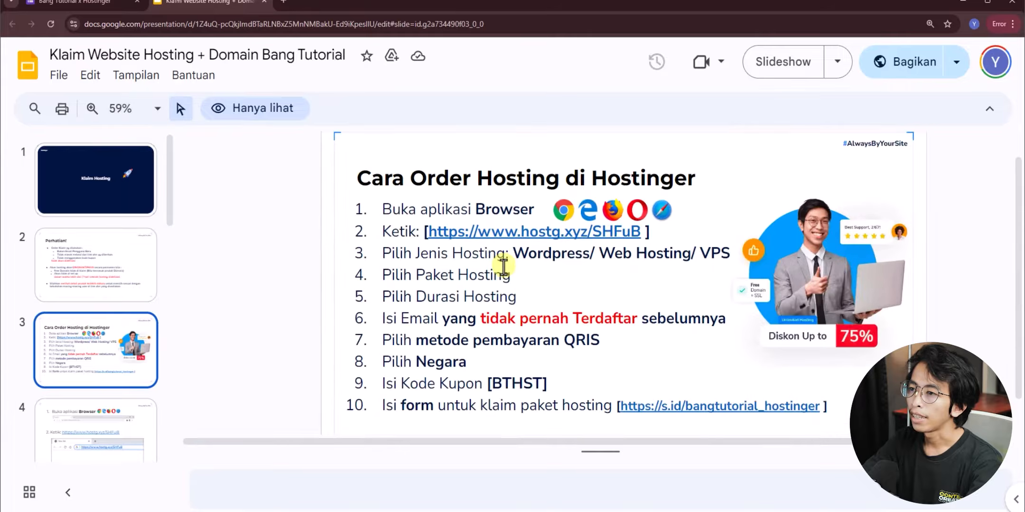
ctrl+scroll(468, 213, down, 1)
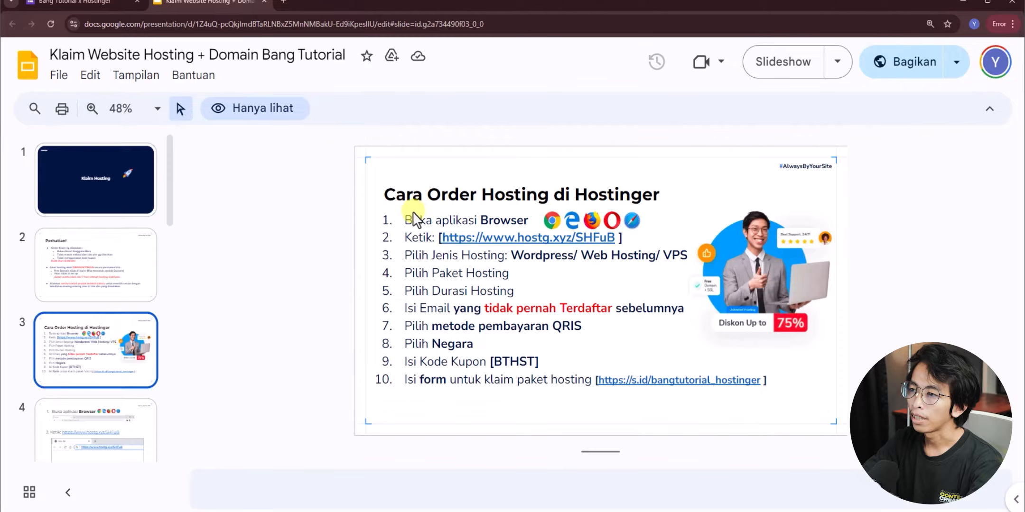
click(479, 238)
click(553, 265)
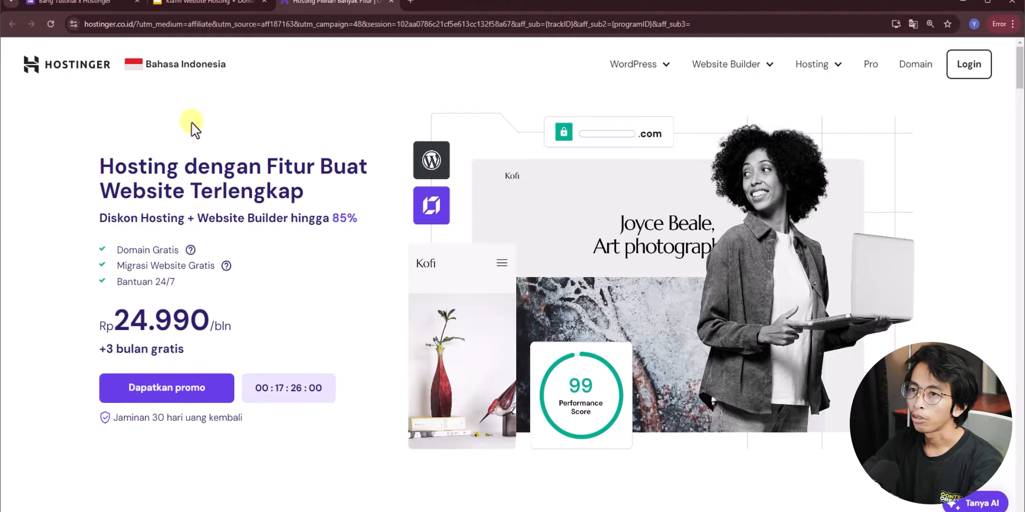
- Close the AI assistant panel and view the hosting types on Hostinger's pricing page
scroll(410, 166, down, 10)
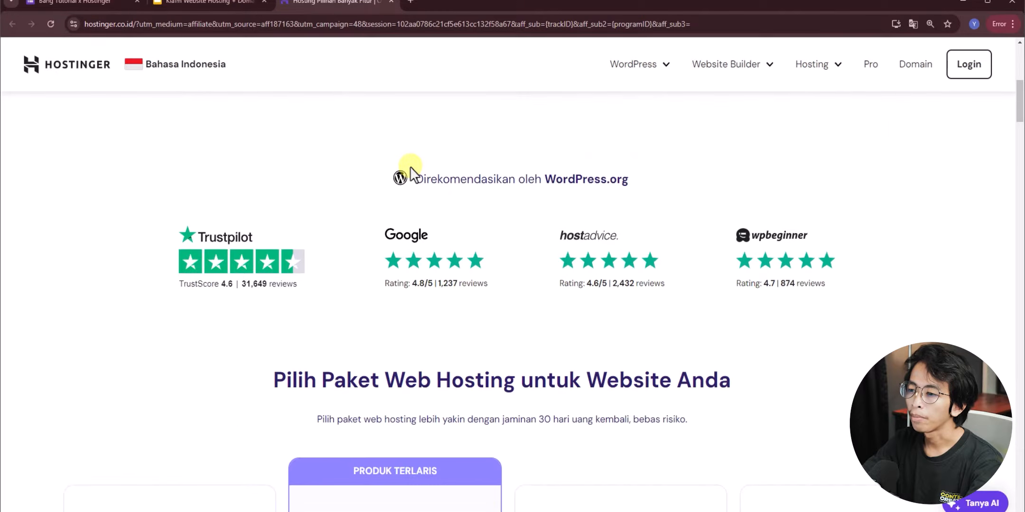
scroll(256, 195, down, 1)
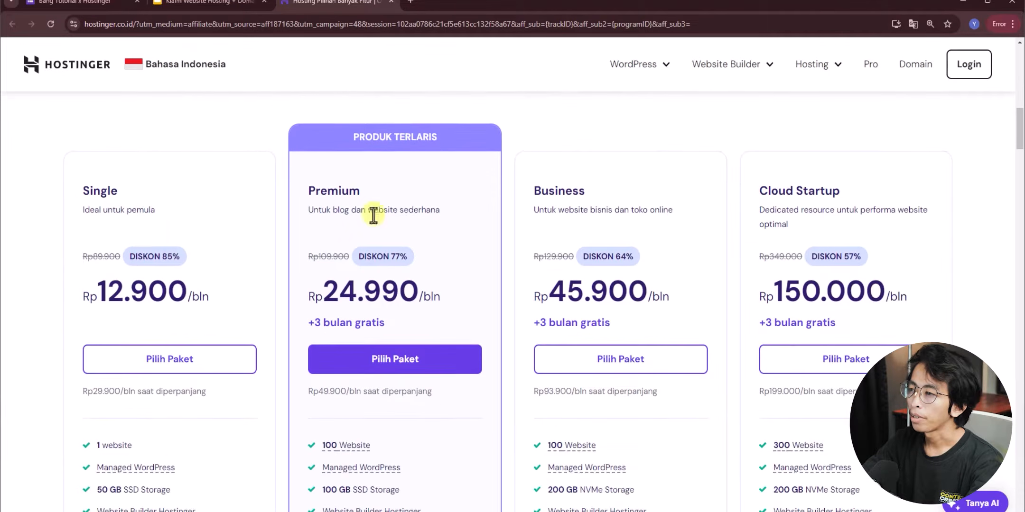
click(994, 284)
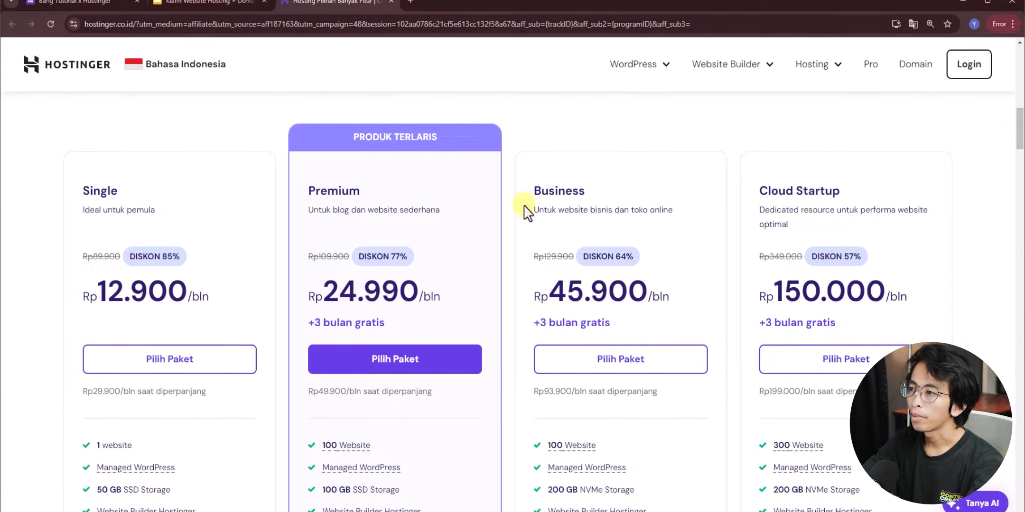
click(203, 8)
click(112, 5)
scroll(453, 258, up, 10)
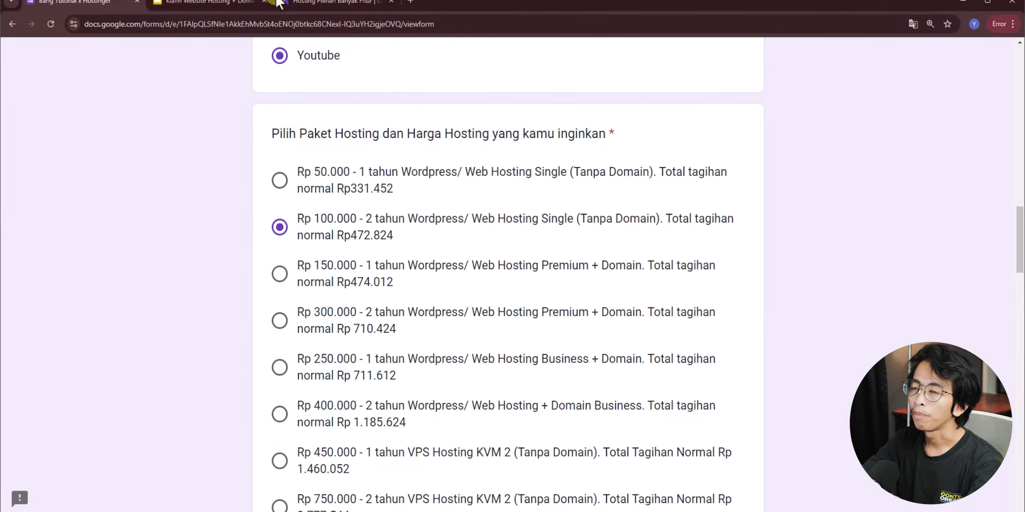
click(327, 5)
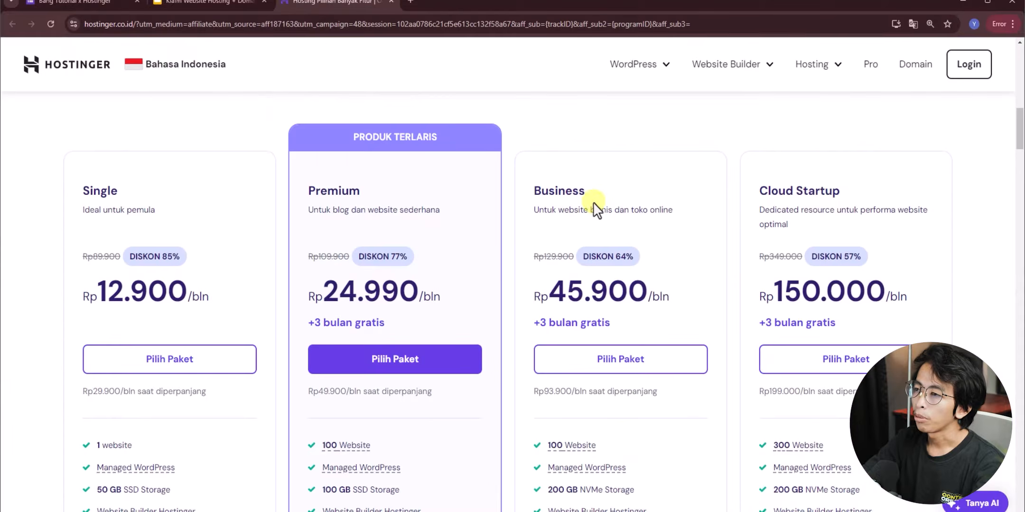
click(836, 75)
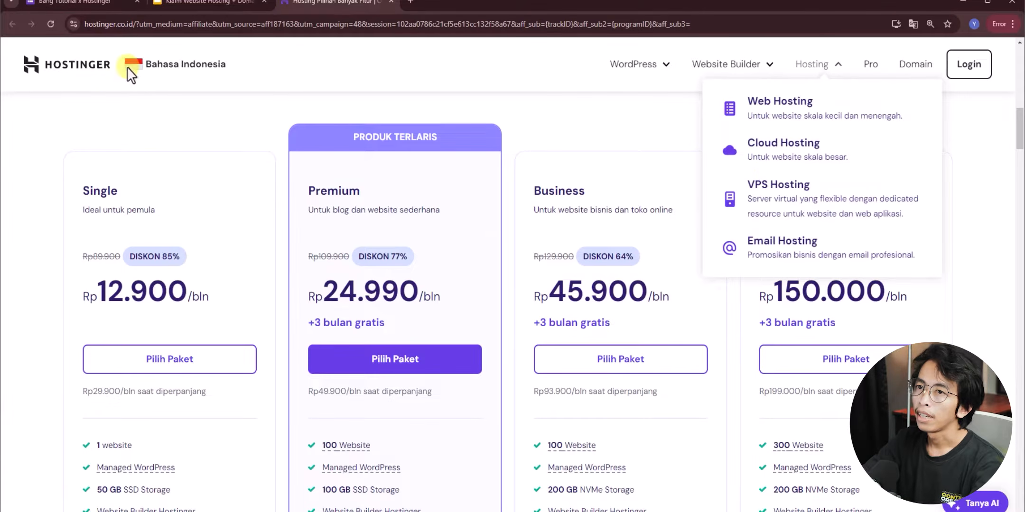
- Check the form's Rp 450.000 VPS and Rp 300.000 Web Hosting Premium options
click(90, 5)
scroll(541, 266, down, 3)
scroll(504, 325, down, 2)
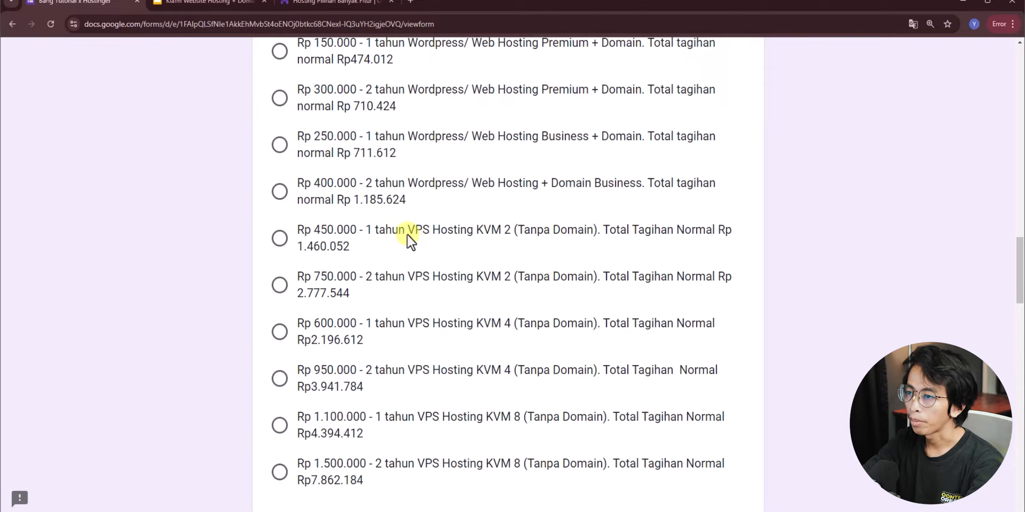
double_click(408, 232)
scroll(498, 258, up, 3)
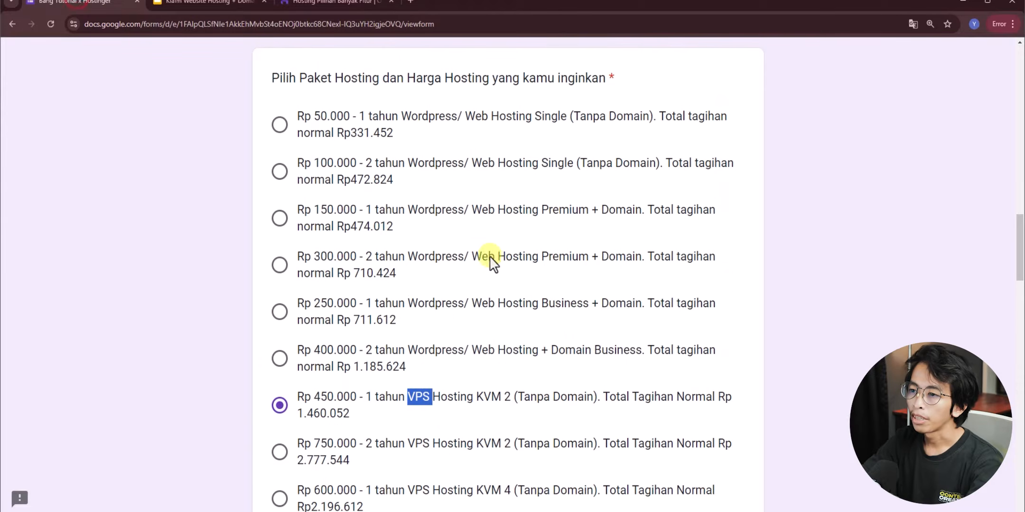
click(142, 321)
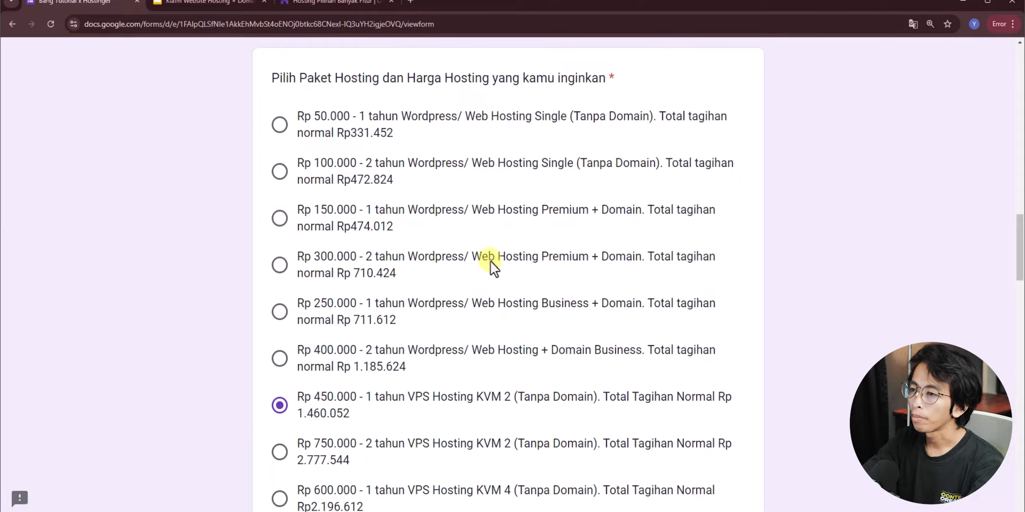
drag(496, 261, 589, 258)
double_click(407, 256)
click(357, 258)
- Match Hostinger's Premium plan description against the form's Rp 300.000 option
click(321, 3)
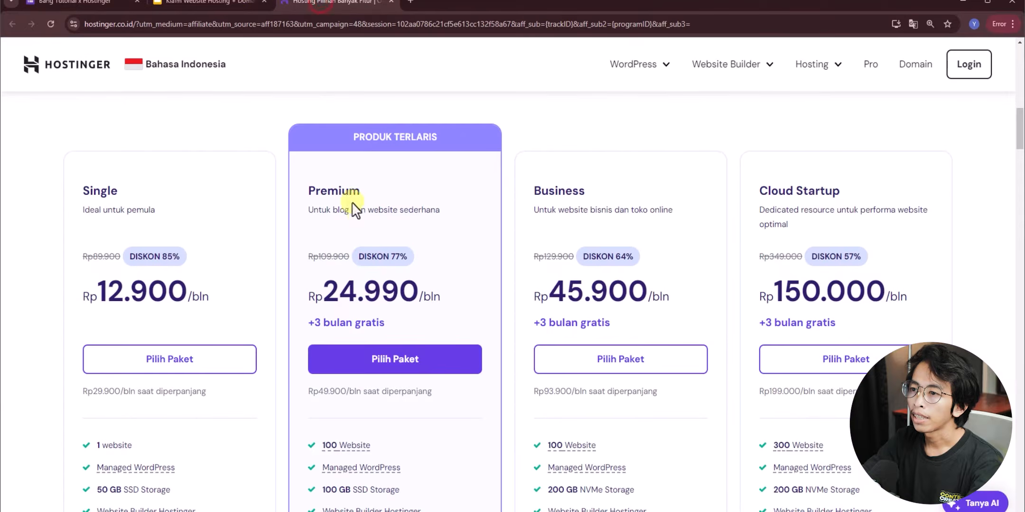
drag(309, 187, 394, 209)
click(90, 4)
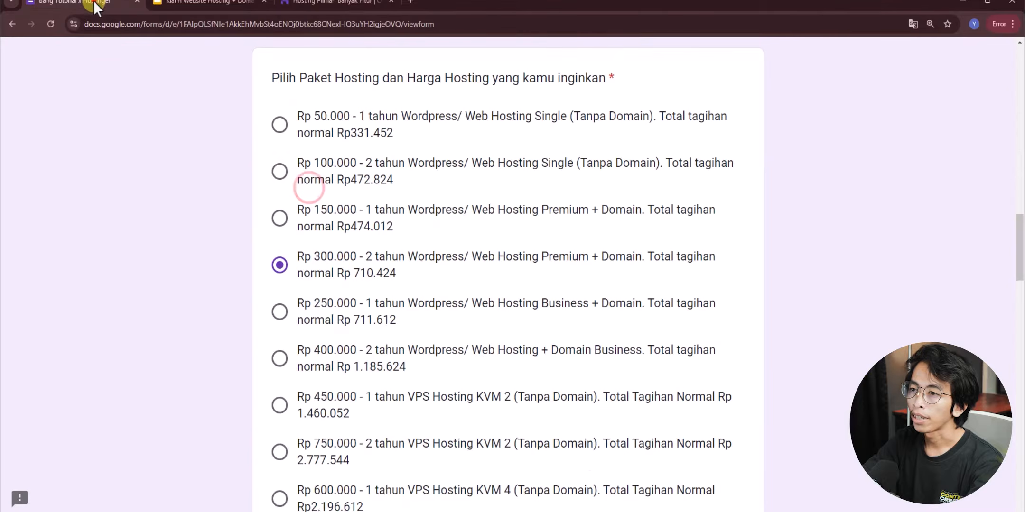
click(314, 3)
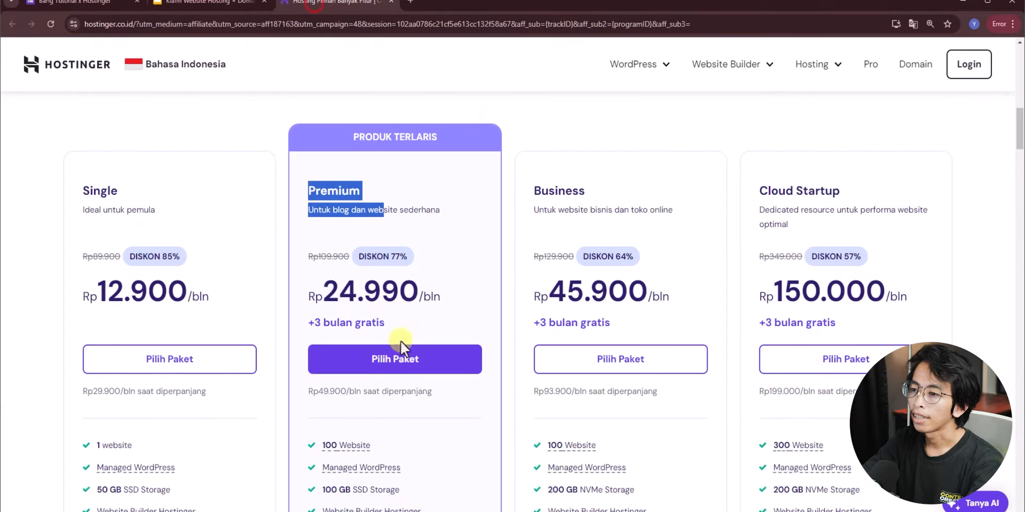
- Choose the Premium hosting plan and confirm the form's 2-year term
click(399, 356)
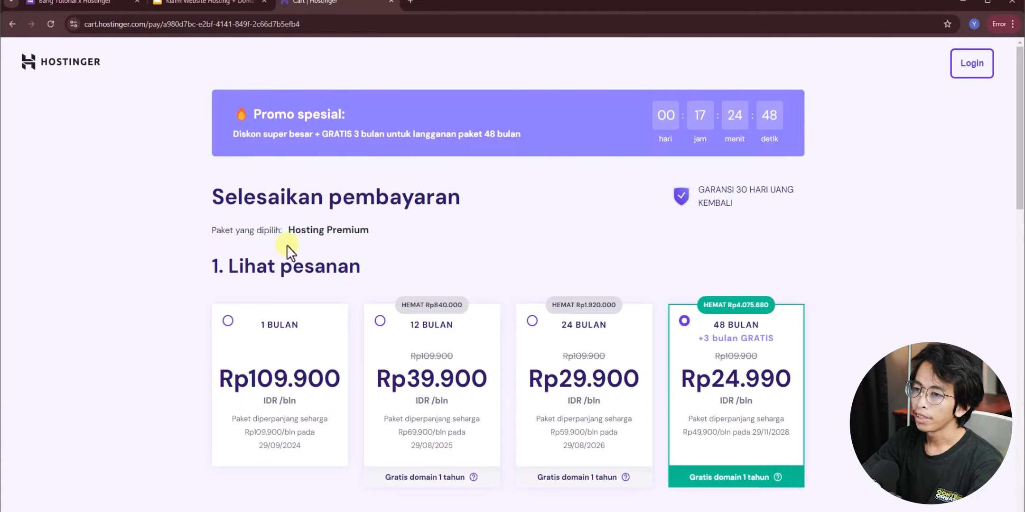
click(106, 3)
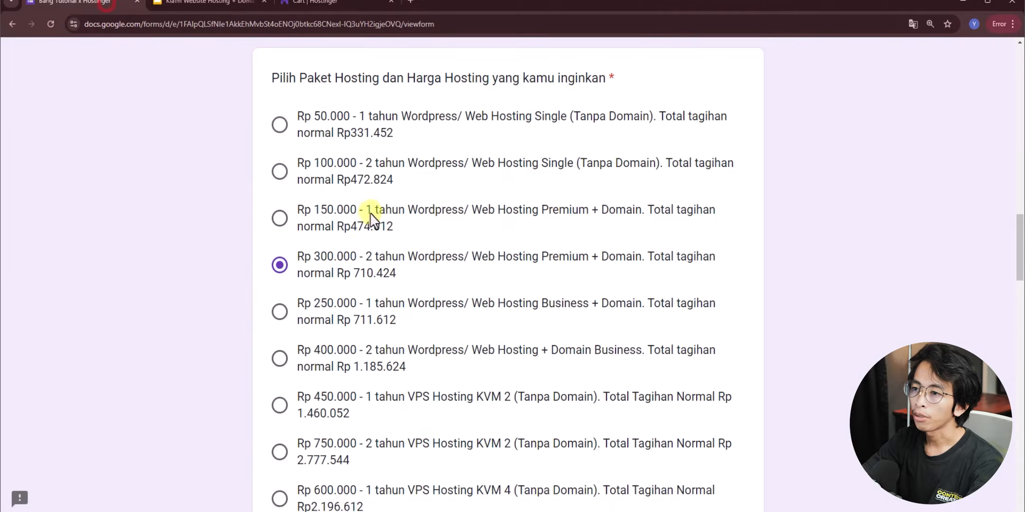
drag(365, 256, 404, 257)
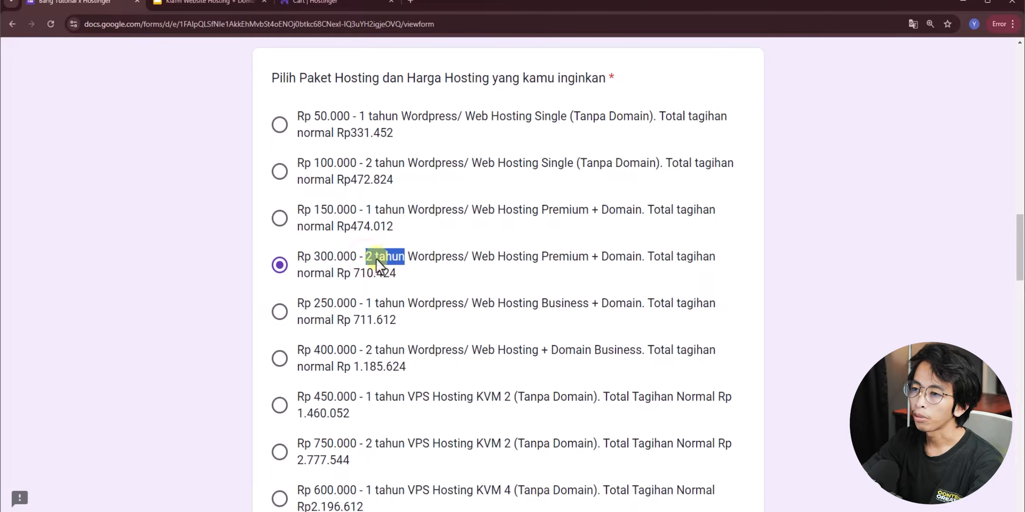
click(327, 3)
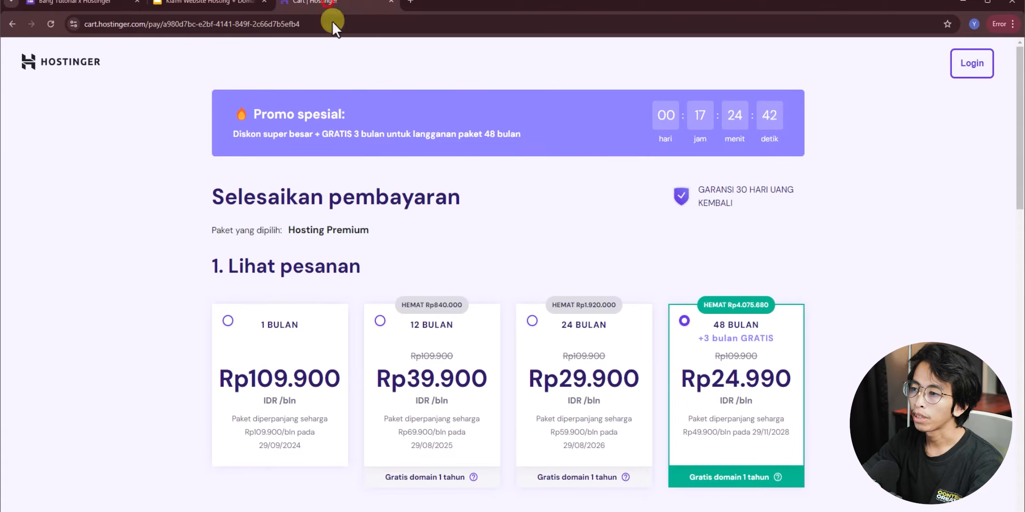
- Select the 24 BULAN billing period and enter the account e-mail and password
click(532, 322)
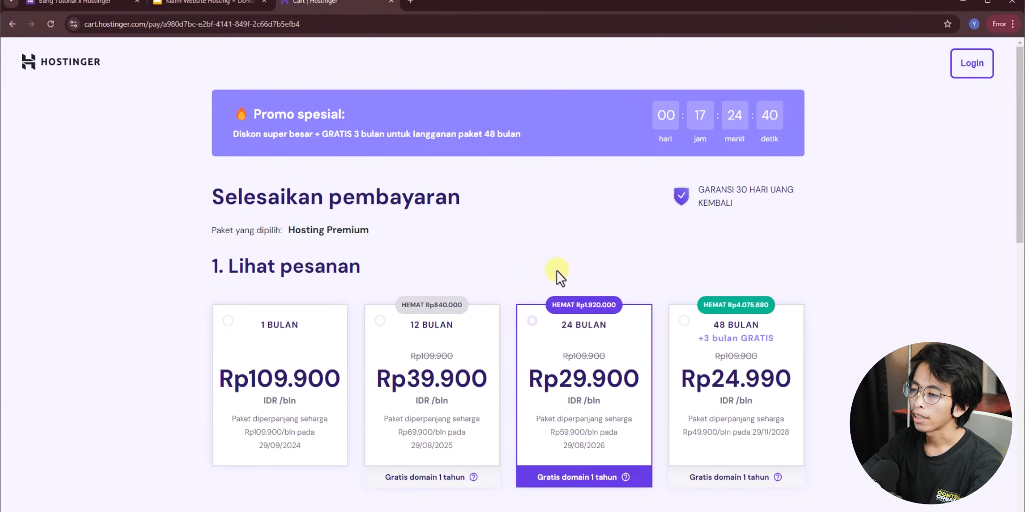
scroll(555, 270, down, 2)
scroll(556, 270, down, 8)
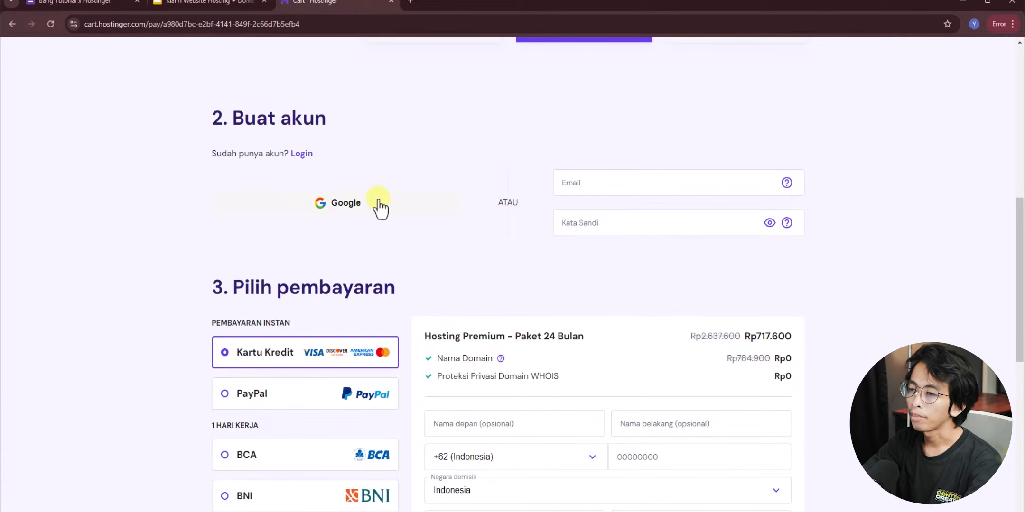
click(590, 187)
click(584, 218)
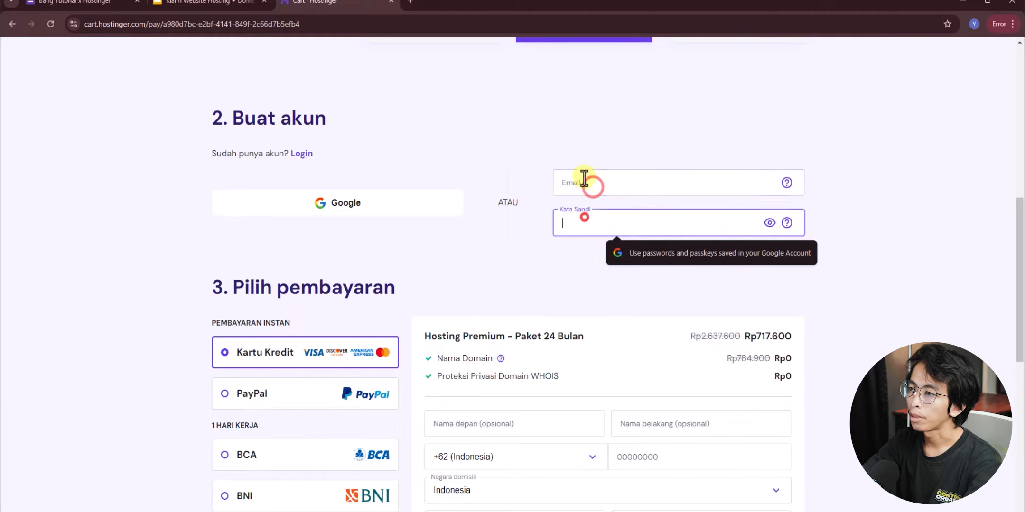
click(515, 152)
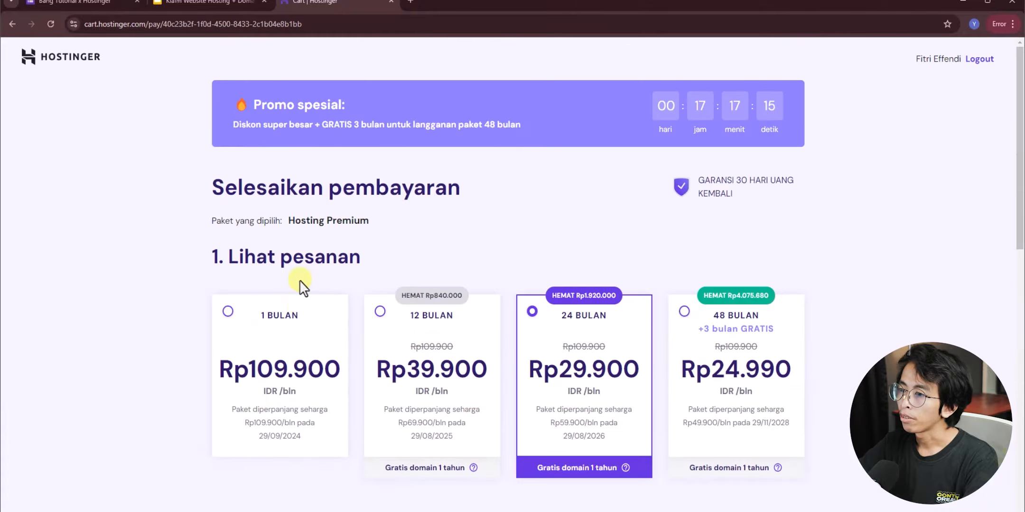
- Review the payment step with QRIS selected and check the first name entry
scroll(286, 270, down, 8)
scroll(241, 164, down, 3)
scroll(240, 157, up, 1)
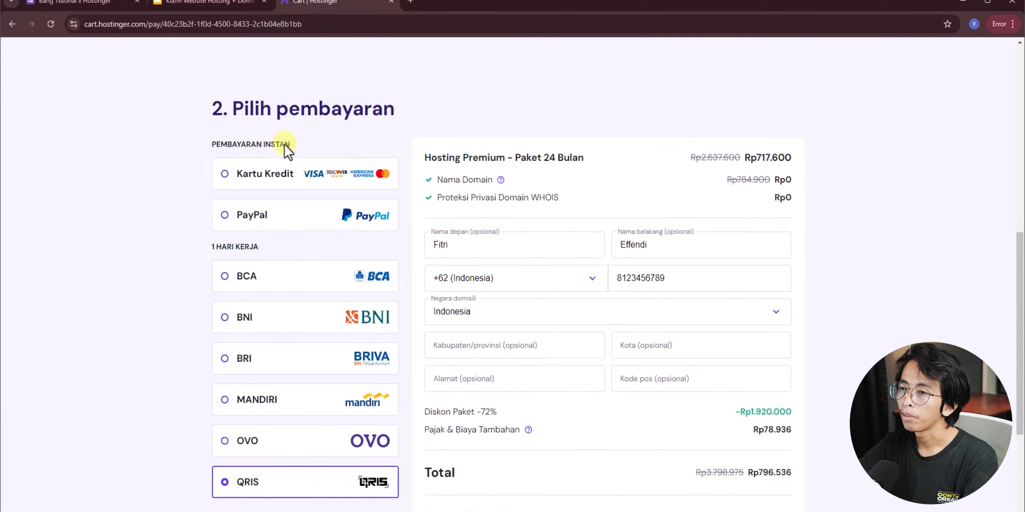
scroll(284, 361, down, 3)
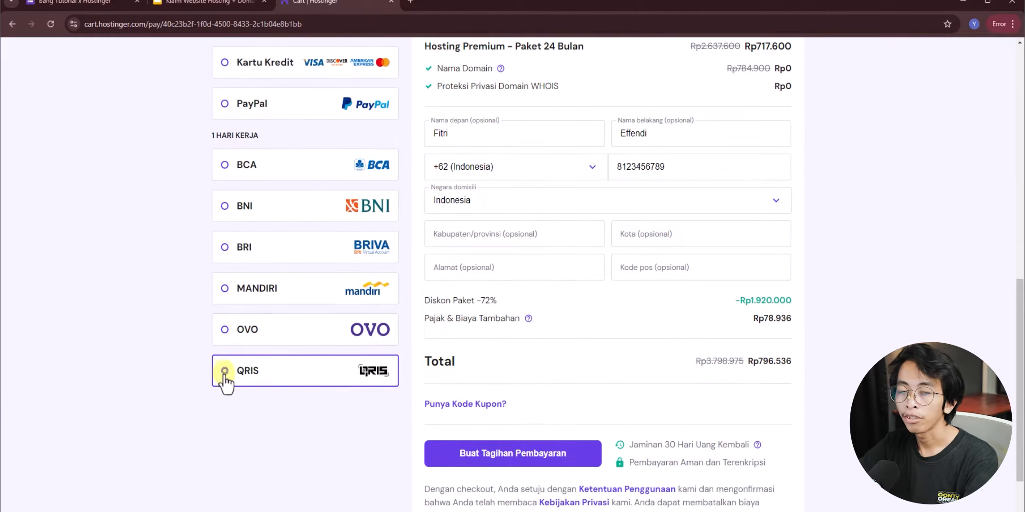
scroll(225, 375, up, 1)
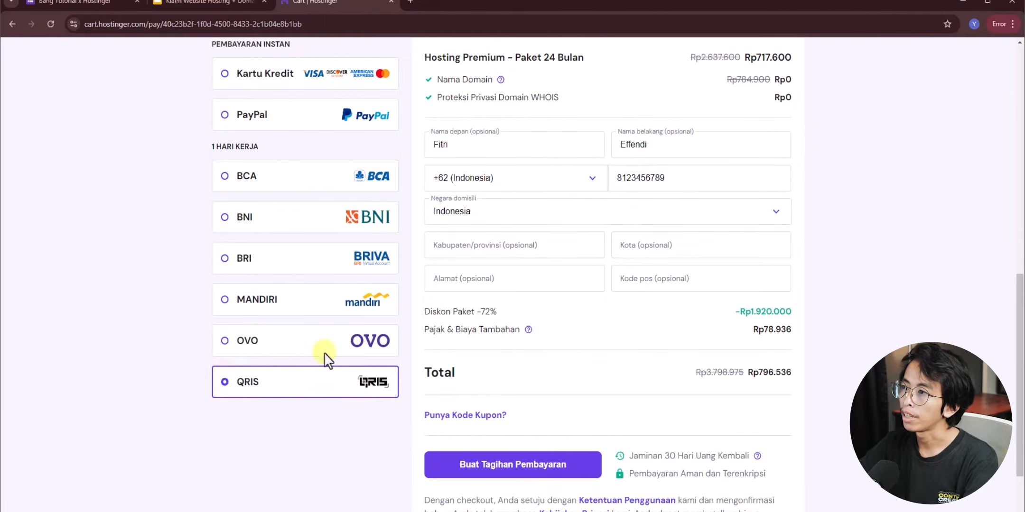
scroll(555, 151, up, 1)
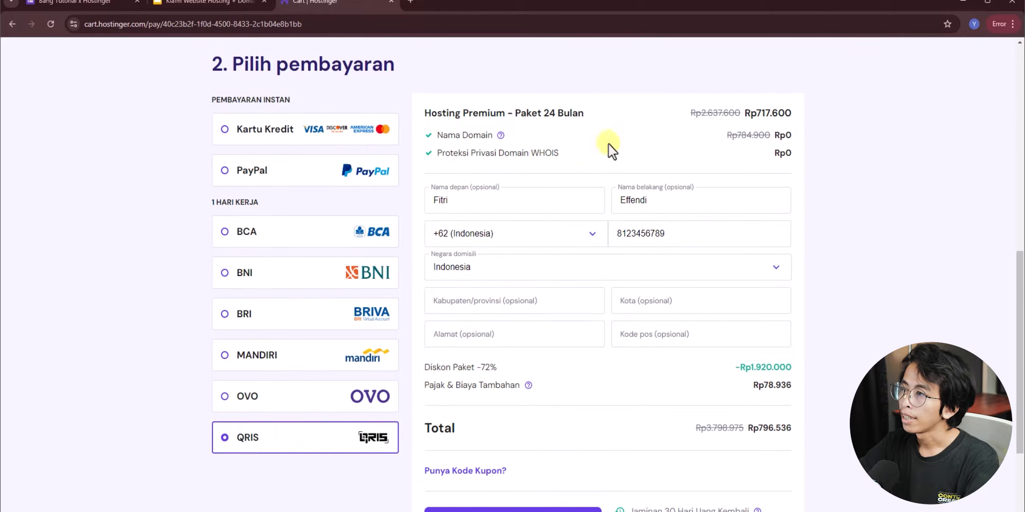
click(472, 197)
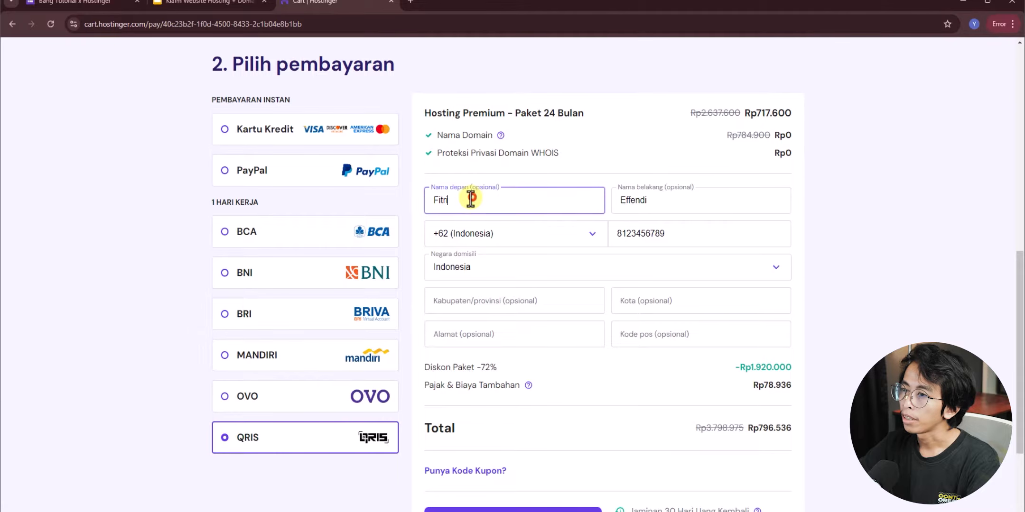
click(813, 249)
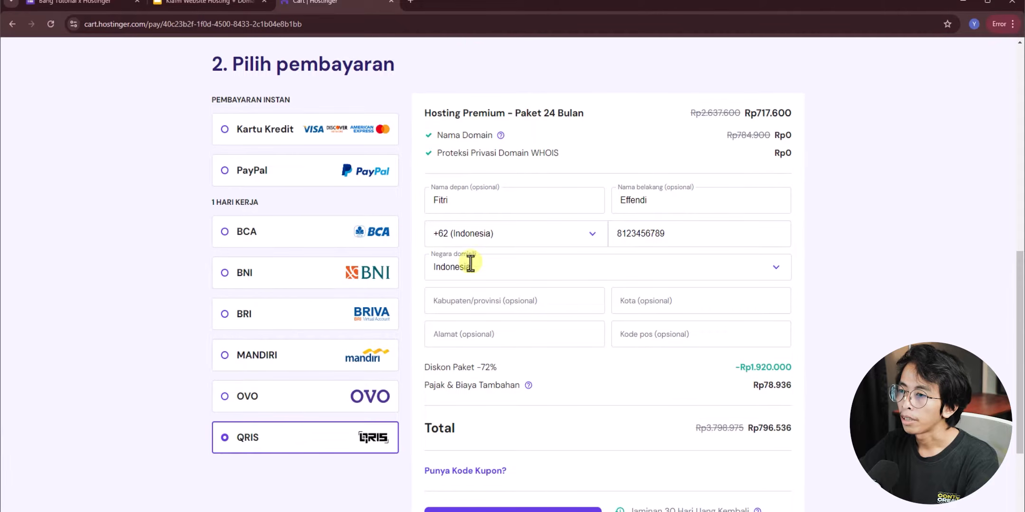
- Change the country of residence to Malaysia, bringing tax to Rp0
click(494, 269)
scroll(522, 359, down, 10)
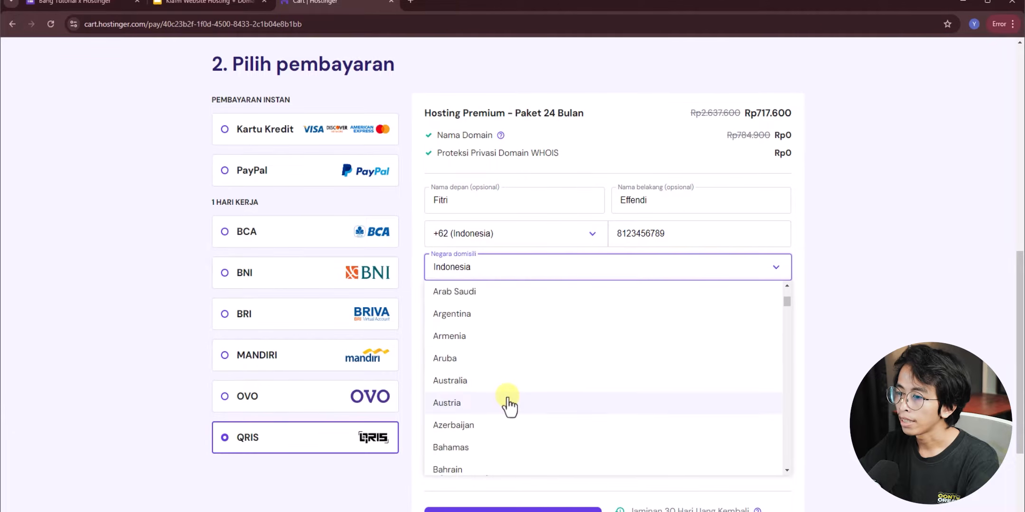
scroll(504, 401, down, 20)
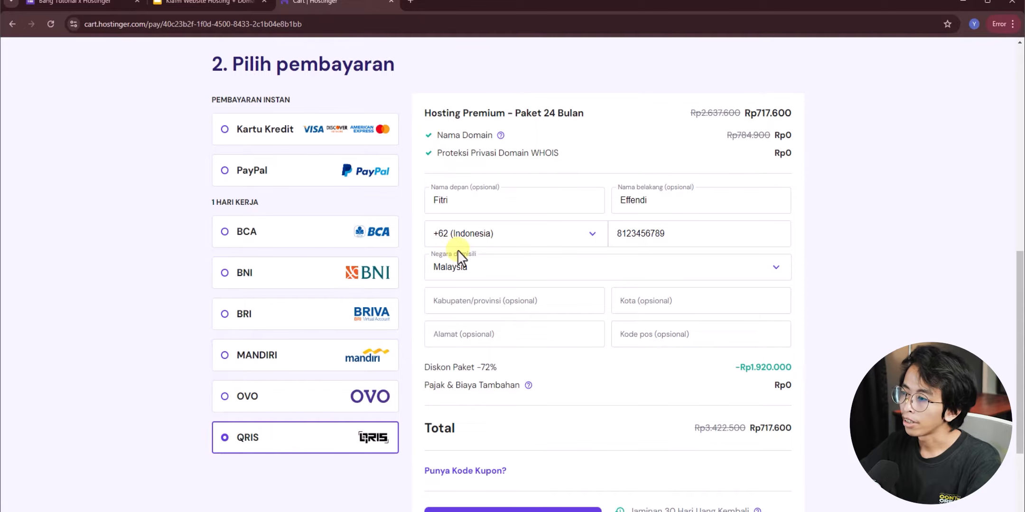
scroll(459, 251, down, 3)
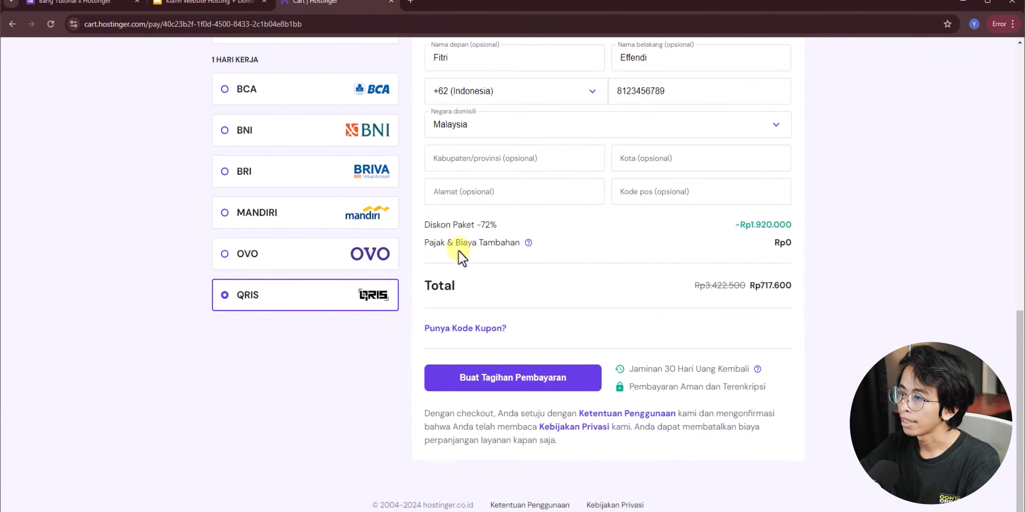
- Apply coupon BTHST from the slide and create the QRIS payment bill for Rp710.424
click(474, 328)
click(503, 361)
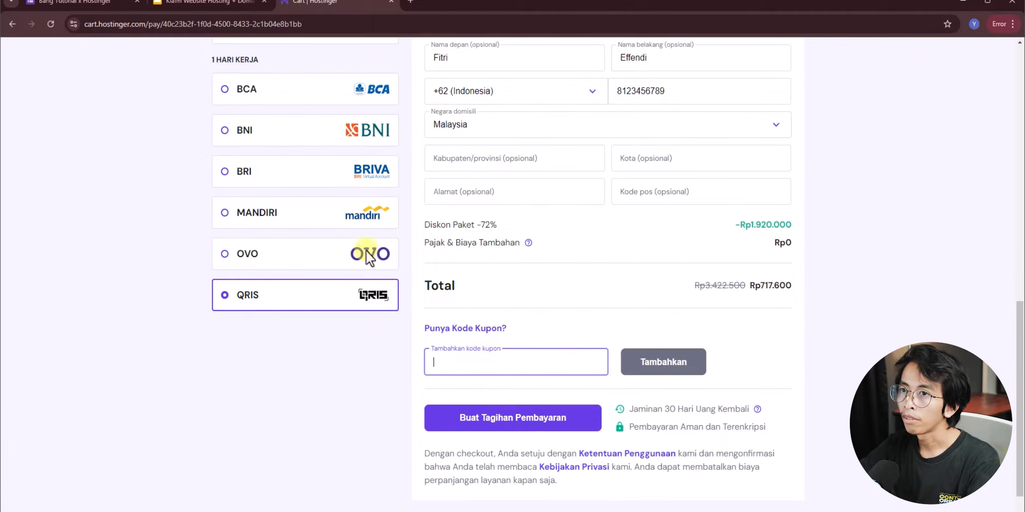
click(193, 6)
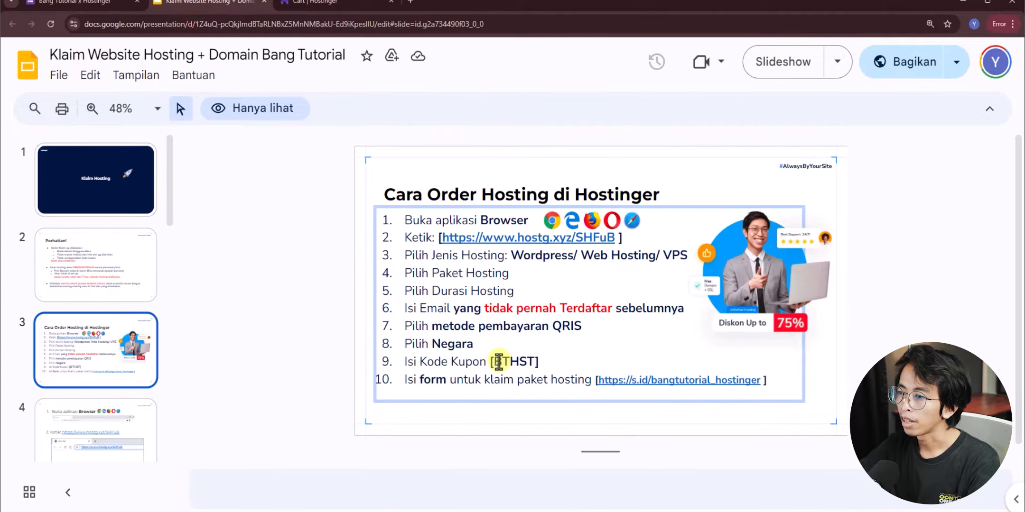
drag(493, 362, 535, 362)
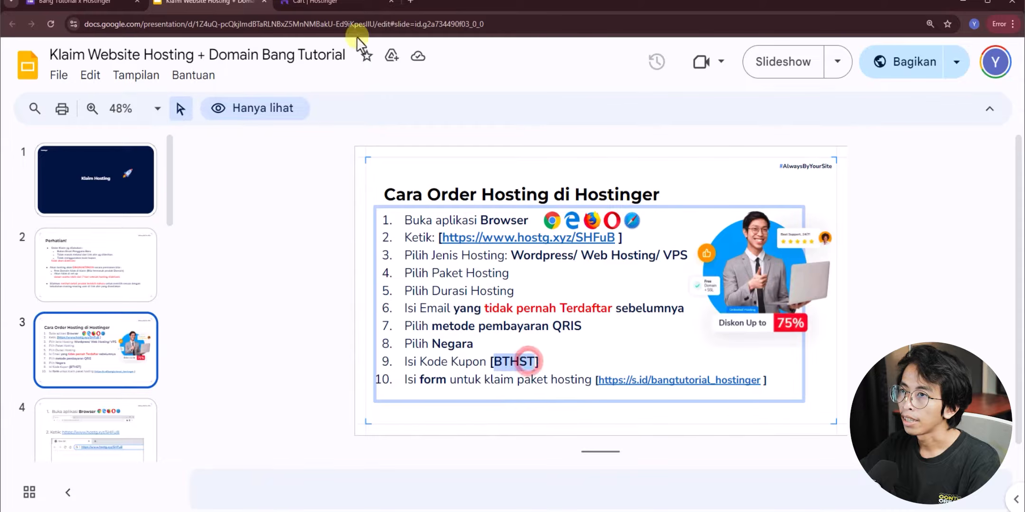
click(342, 5)
click(638, 366)
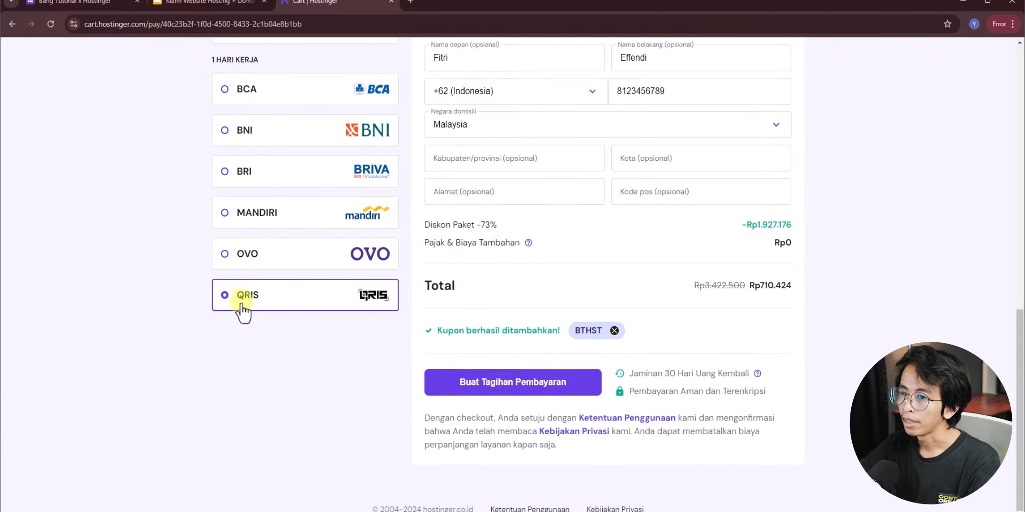
click(496, 386)
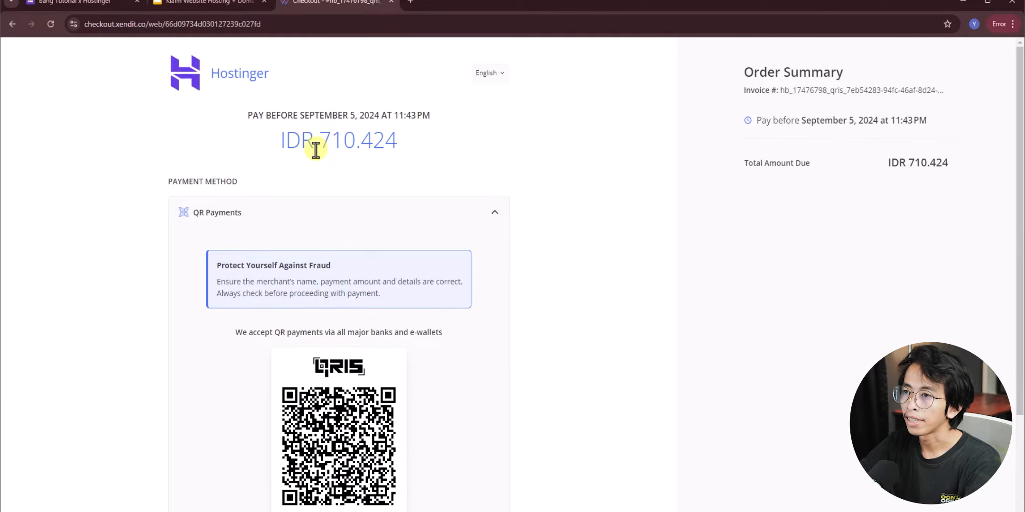
- Compare the Rp 710.424 amount due with the form's Rp 300.000 package
drag(319, 150, 425, 161)
click(426, 161)
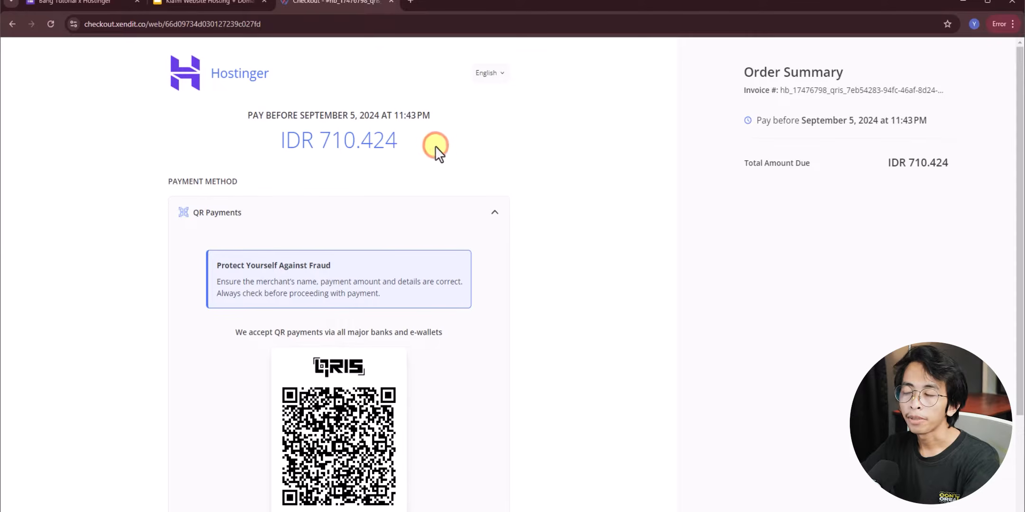
drag(319, 142, 415, 145)
click(415, 146)
click(102, 4)
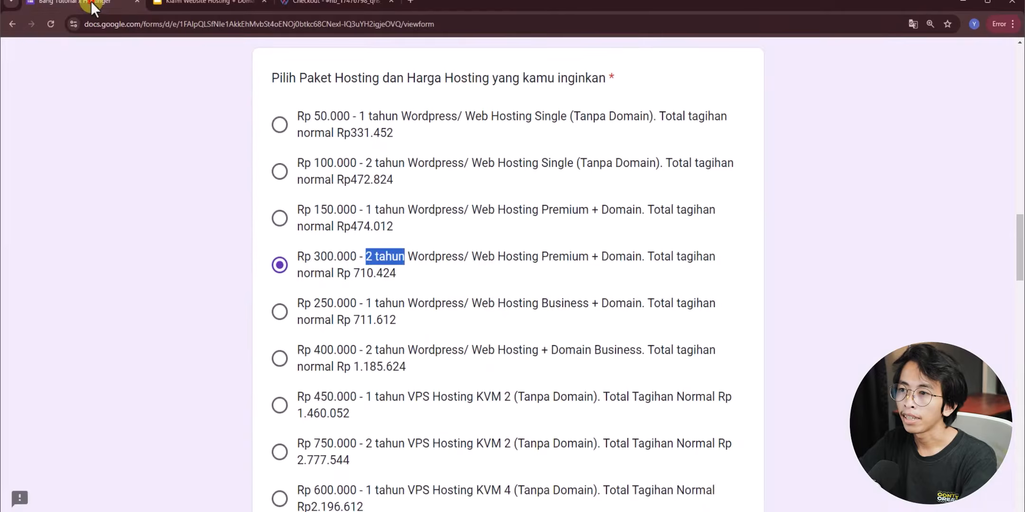
drag(315, 256, 348, 258)
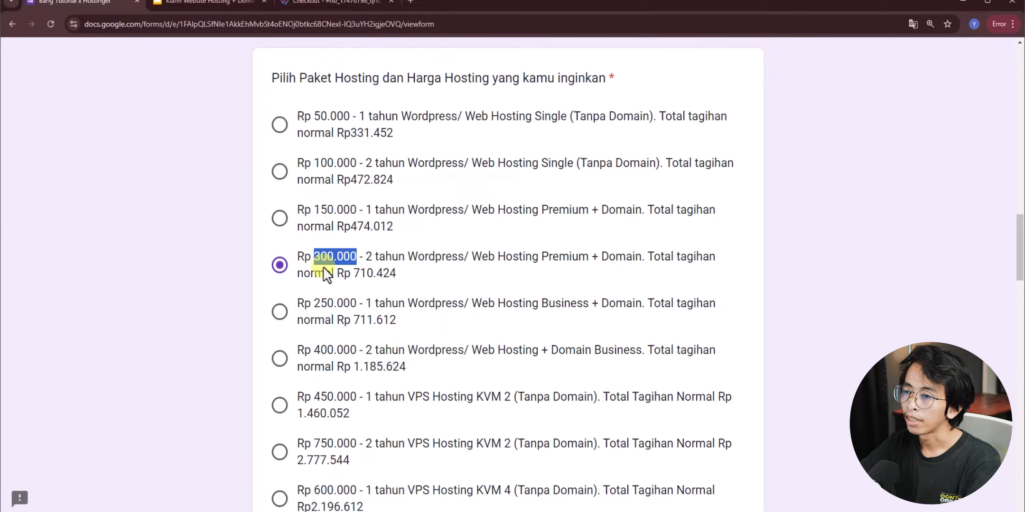
- View slide 12's transfer instructions and recheck the form's 300.000 option
click(193, 4)
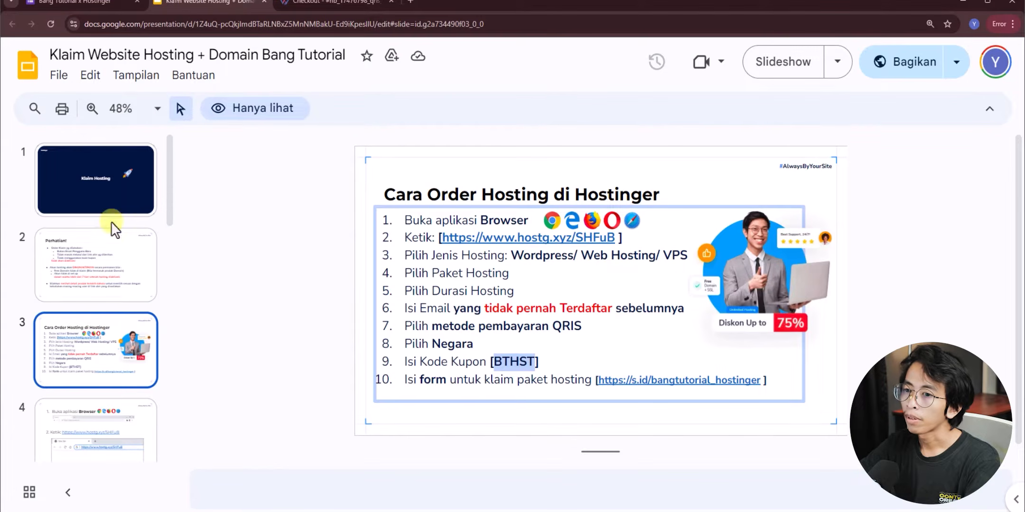
scroll(111, 332, down, 7)
scroll(112, 338, down, 5)
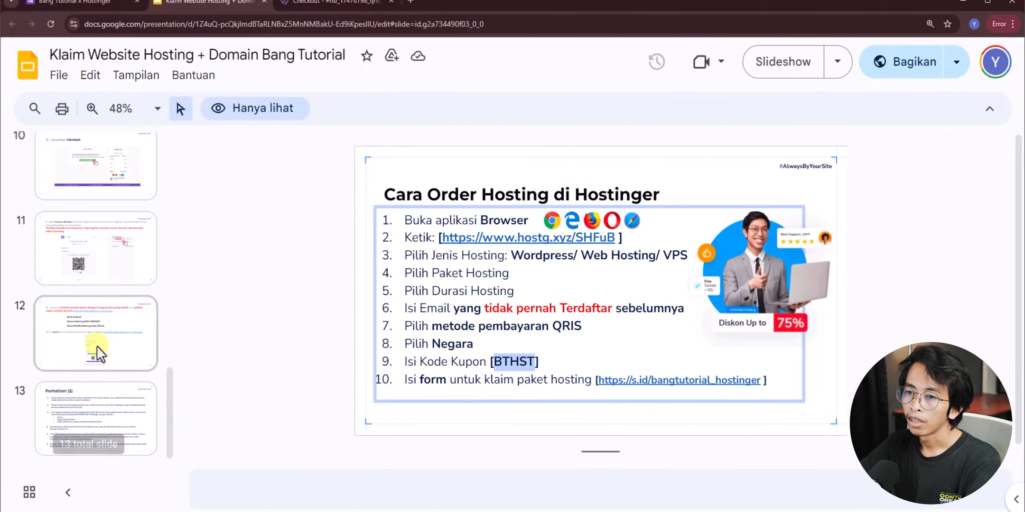
click(96, 338)
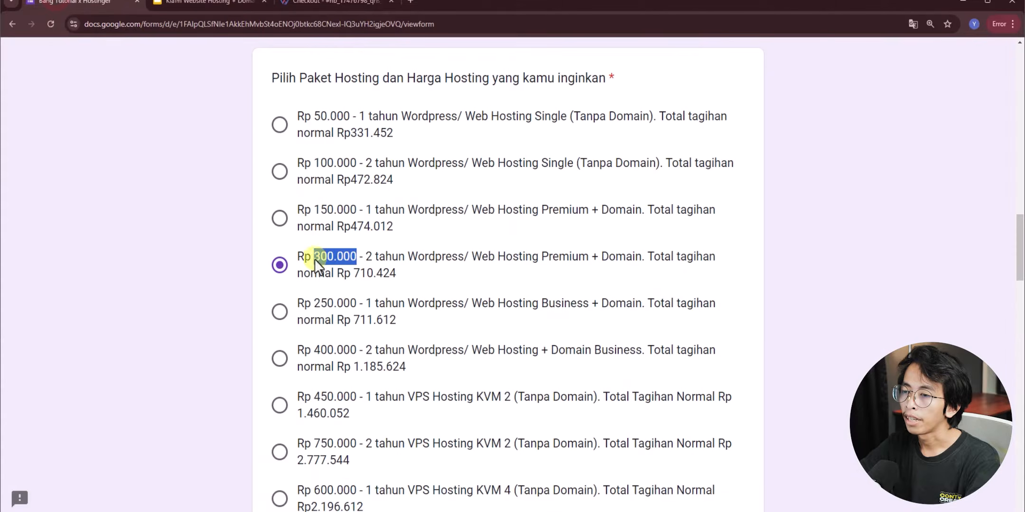
click(327, 260)
drag(314, 257, 357, 257)
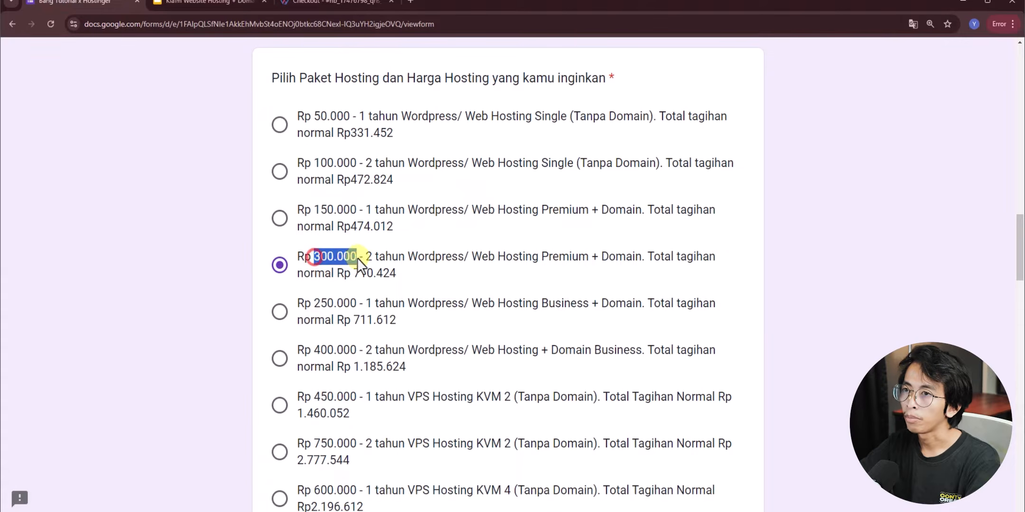
click(217, 4)
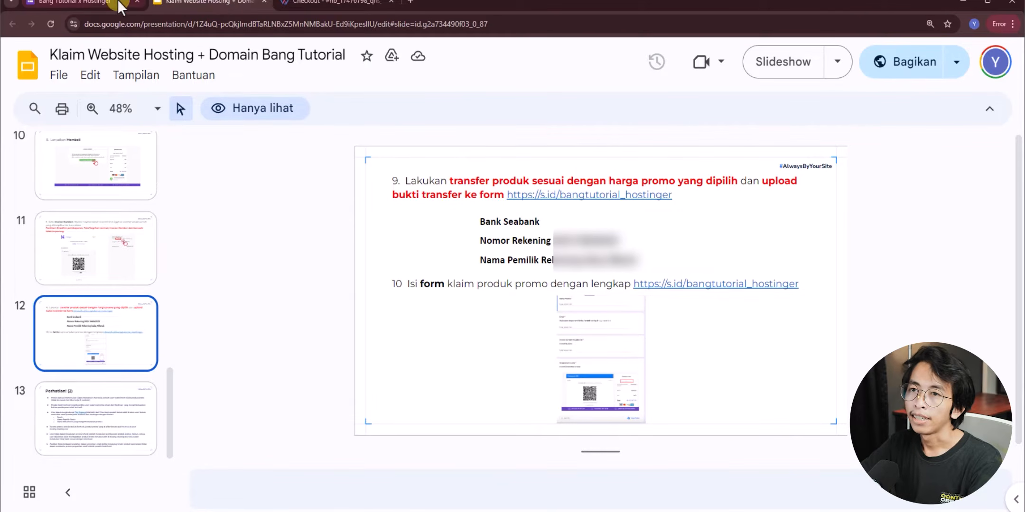
- Tick Sudah klaim and locate the Invoice number Hostinger question
click(87, 3)
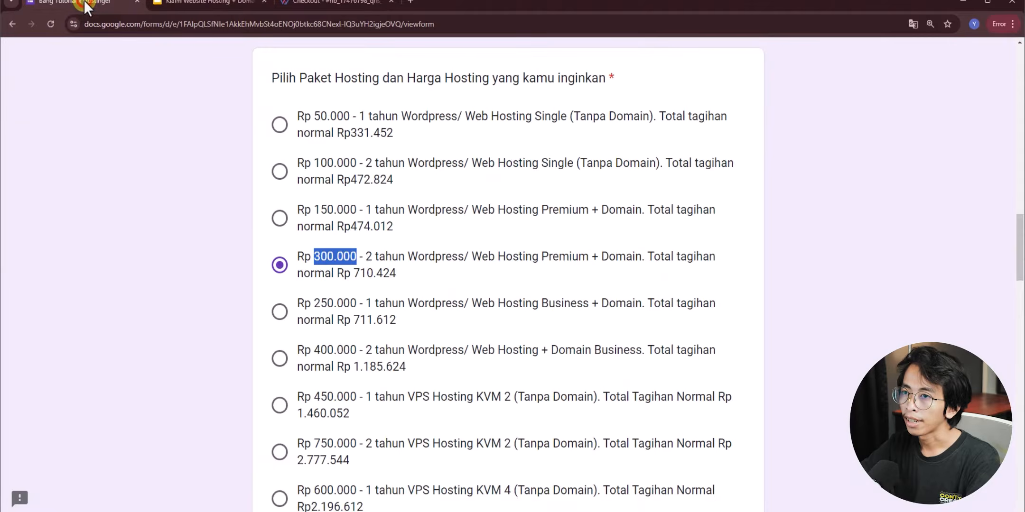
scroll(282, 258, down, 4)
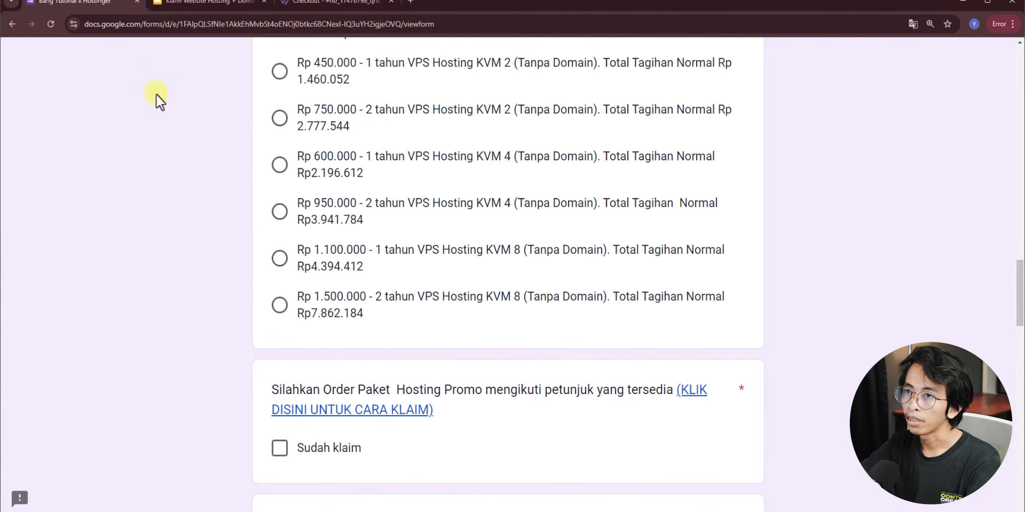
scroll(234, 190, down, 2)
scroll(233, 190, down, 1)
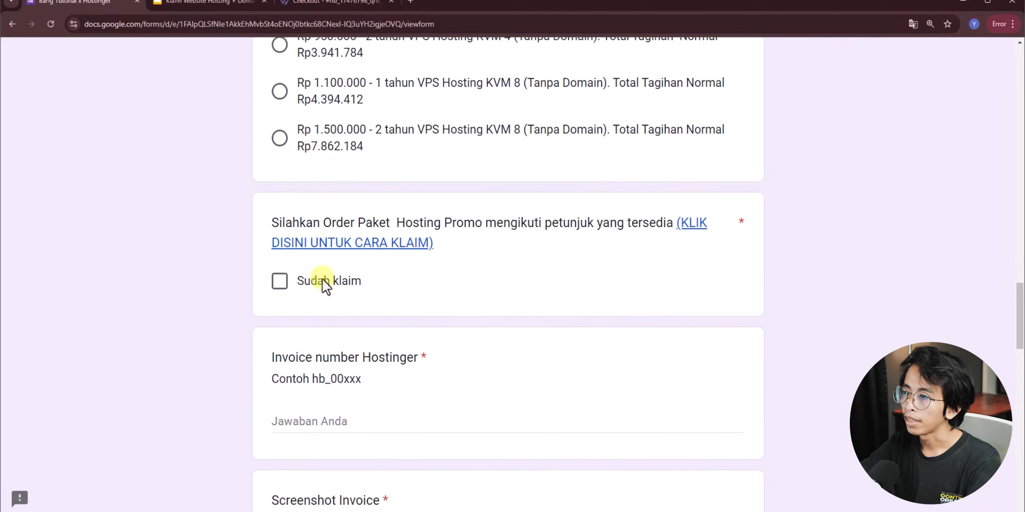
click(281, 284)
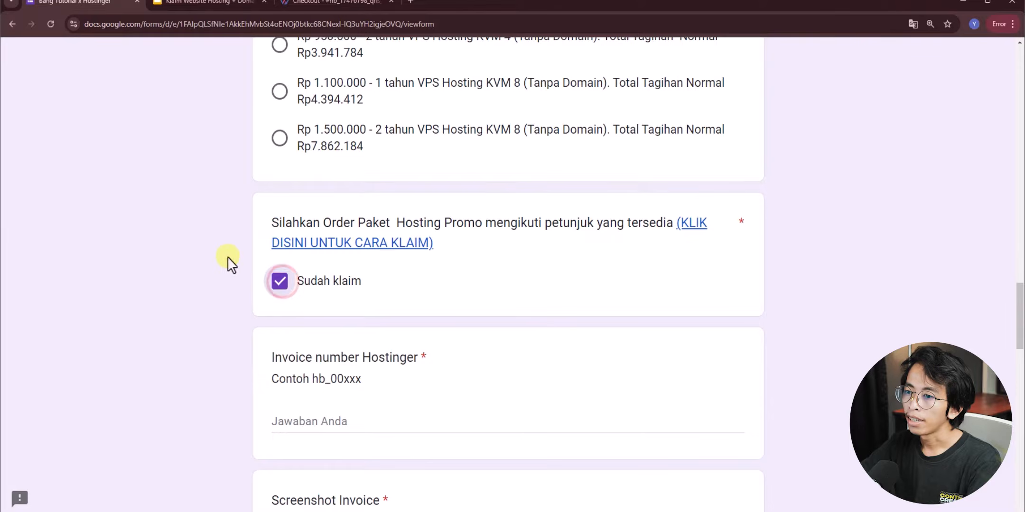
scroll(229, 261, down, 2)
drag(275, 194, 416, 192)
click(414, 195)
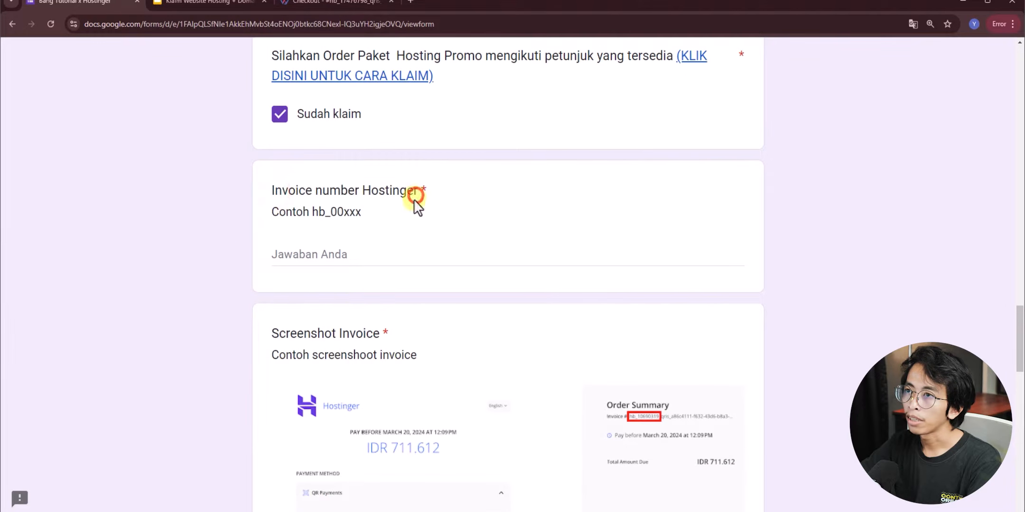
- Copy the invoice number from the checkout page and paste it into the form
click(311, 4)
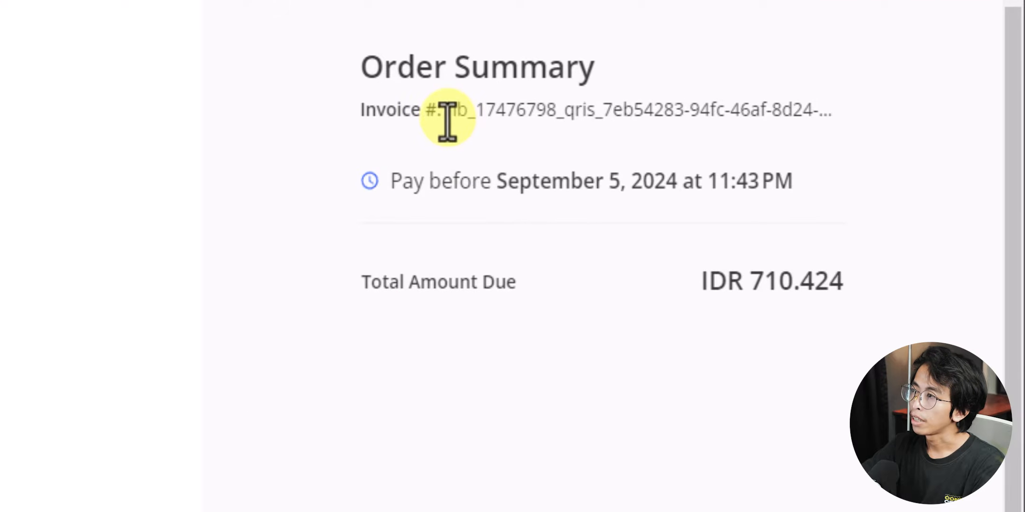
drag(458, 118, 556, 187)
right_click(495, 116)
click(534, 143)
click(102, 4)
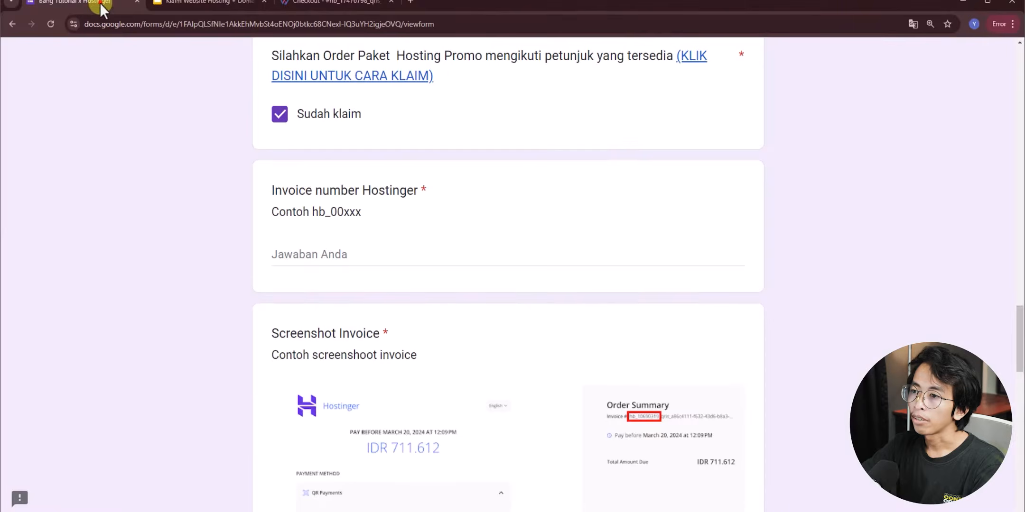
click(316, 255)
key(ctrl+v)
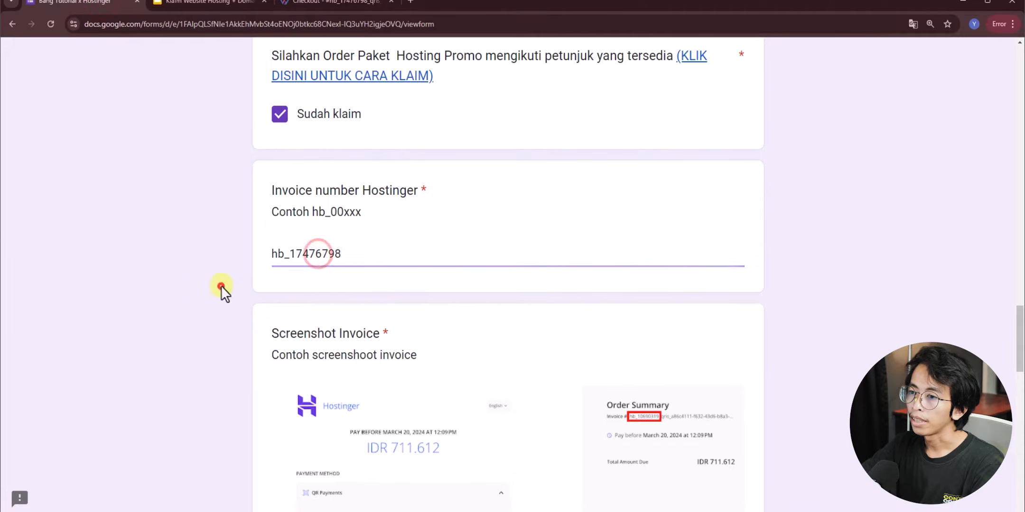
scroll(222, 286, down, 5)
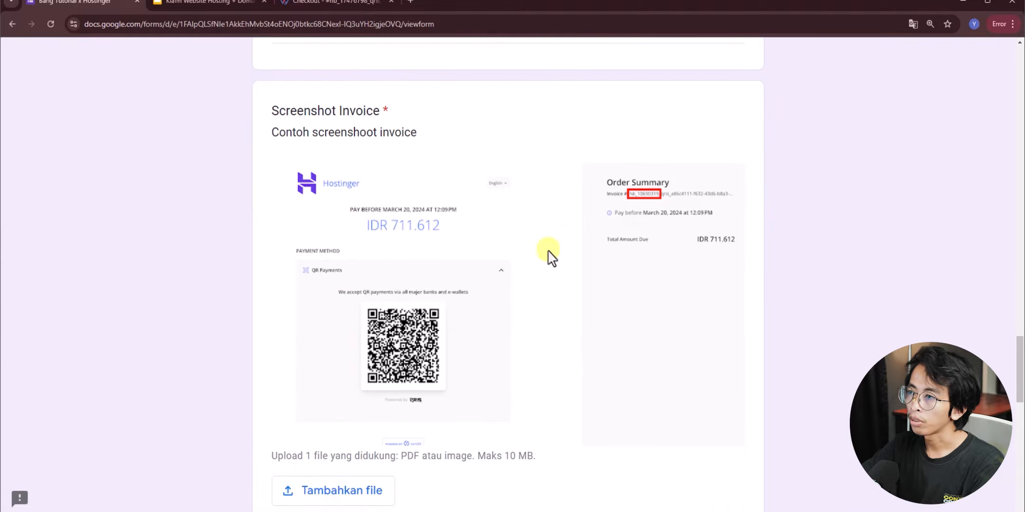
scroll(514, 257, down, 3)
- Take a screenshot of the Xendit checkout payment page
click(306, 7)
click(643, 233)
key(super+shift+s)
drag(119, 43, 998, 511)
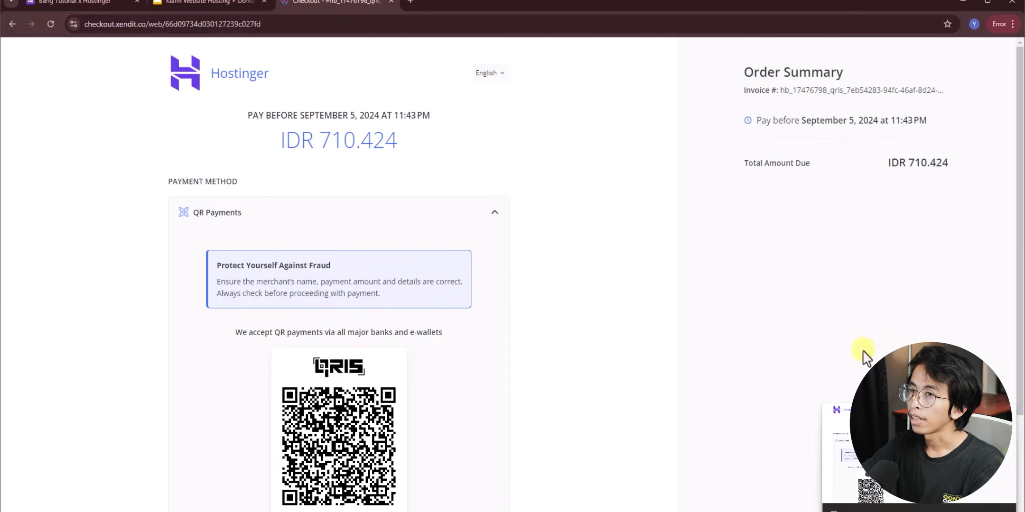
- Upload the saved screenshot to the Screenshot Invoice and Upload bukti transfer questions
click(77, 5)
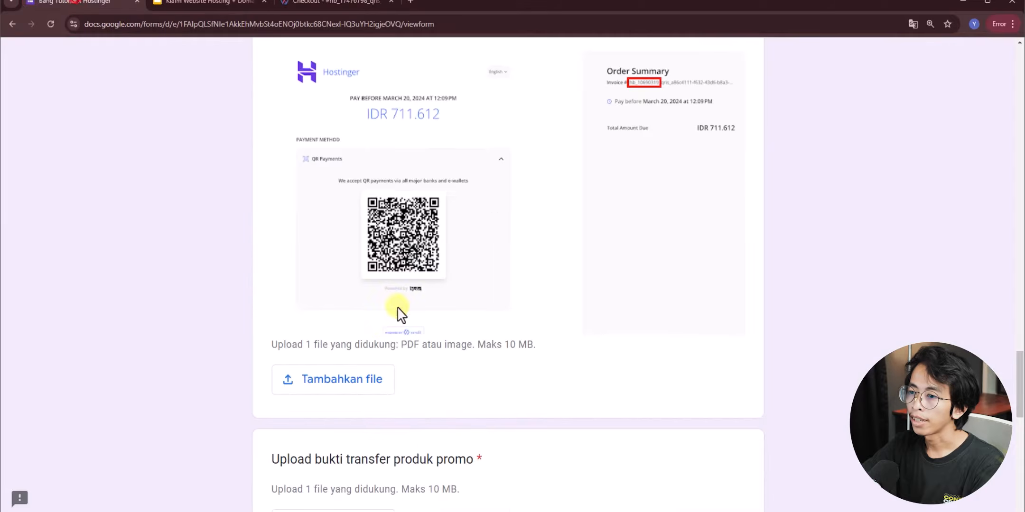
click(357, 382)
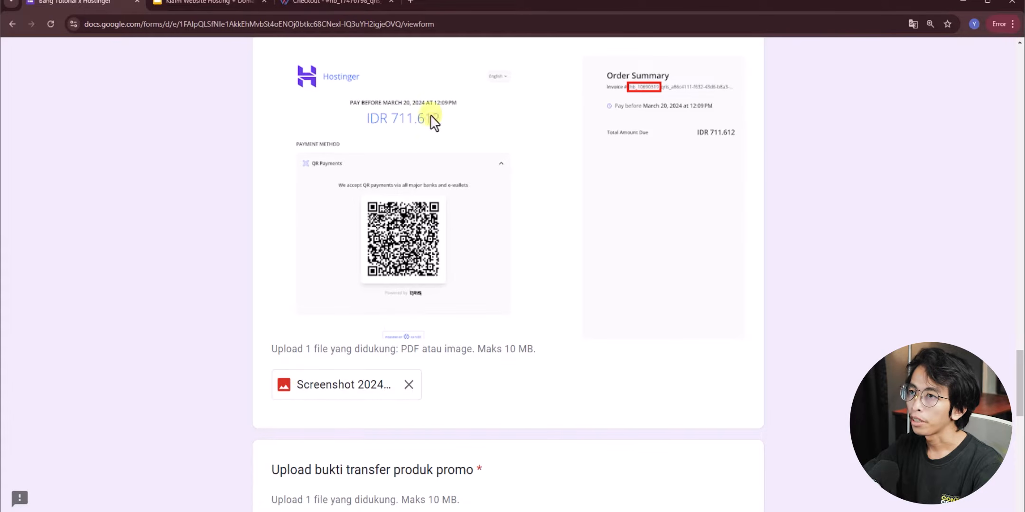
scroll(254, 247, down, 5)
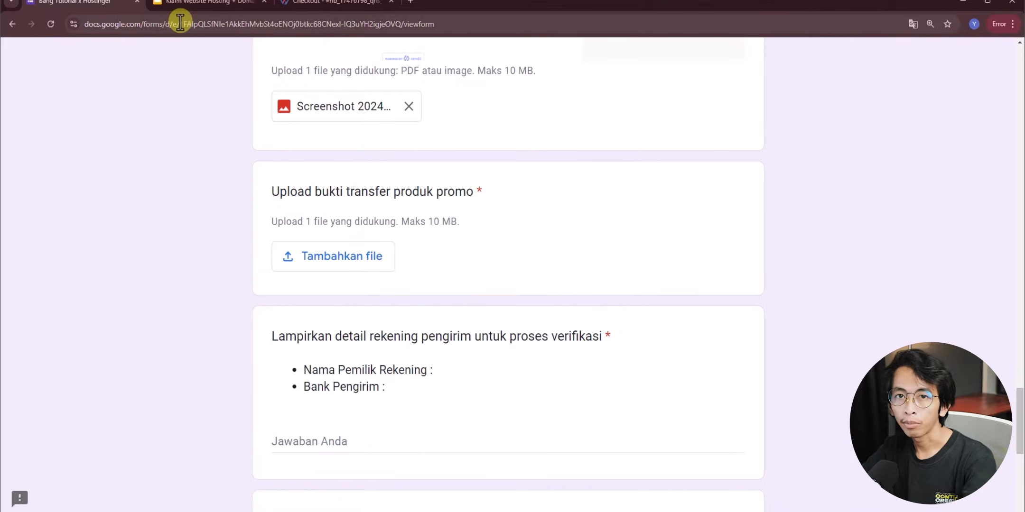
click(323, 261)
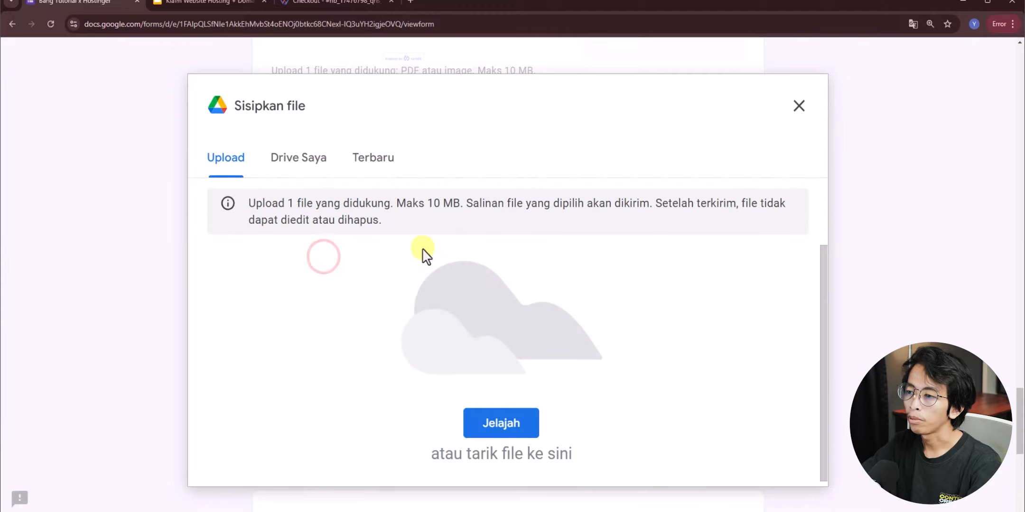
click(480, 423)
double_click(218, 133)
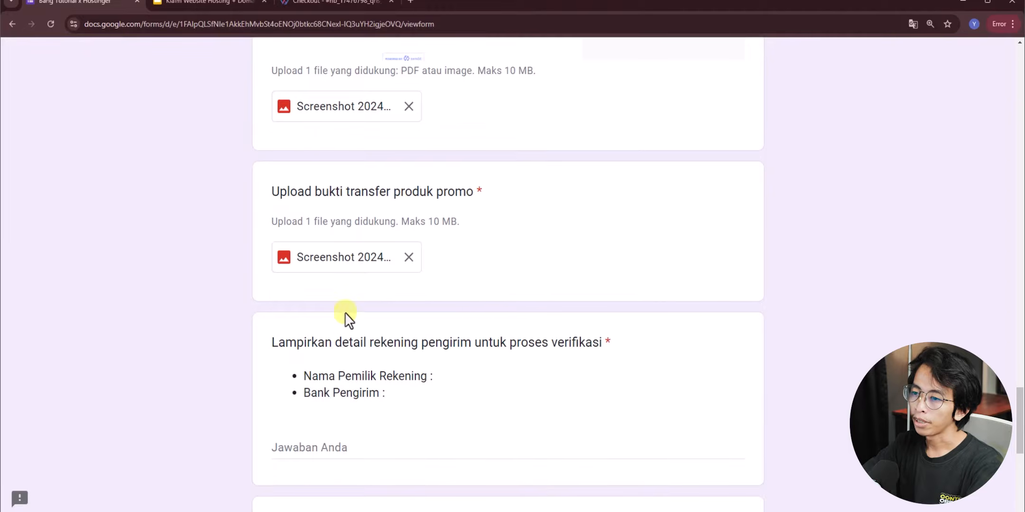
scroll(332, 320, down, 5)
click(287, 228)
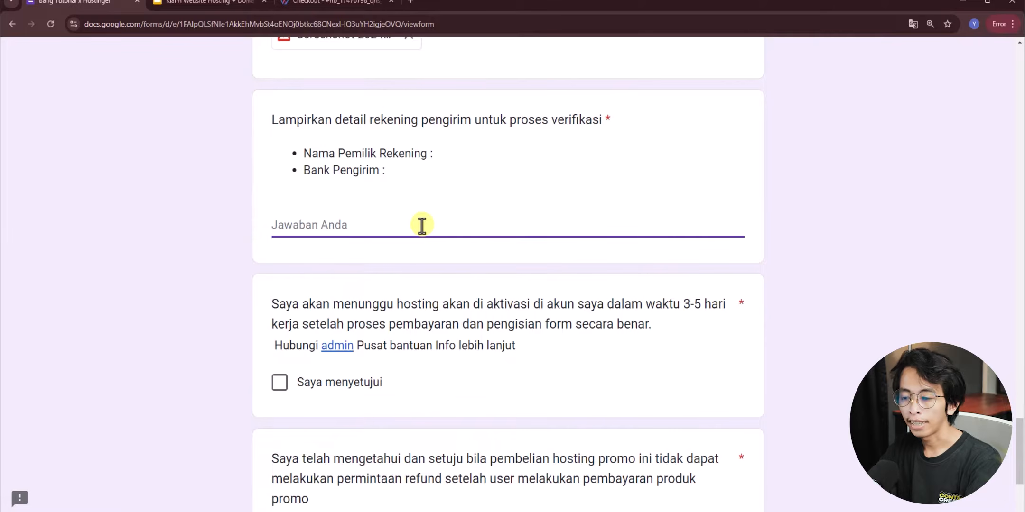
- Enter the sender's account holder name and the bank BCA in the claim form's answer field
key(Return)
text(BCA)
click(313, 155)
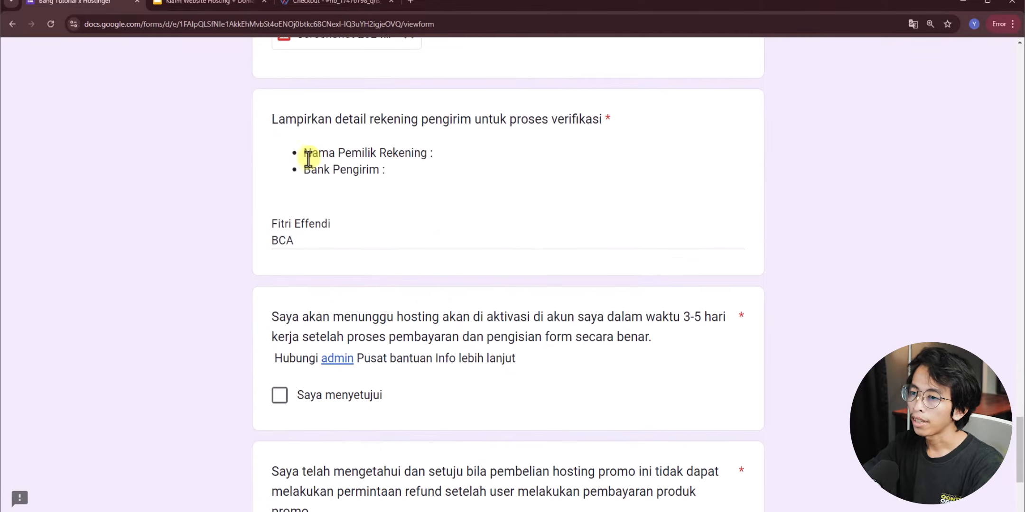
scroll(309, 157, down, 2)
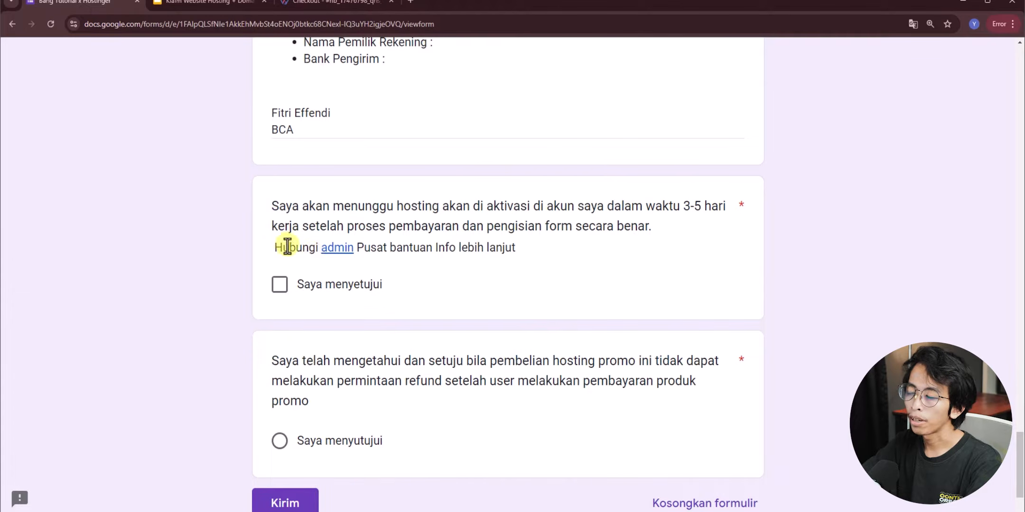
- Agree to the 3-5 working-day activation and no-refund conditions, then submit the form
click(335, 249)
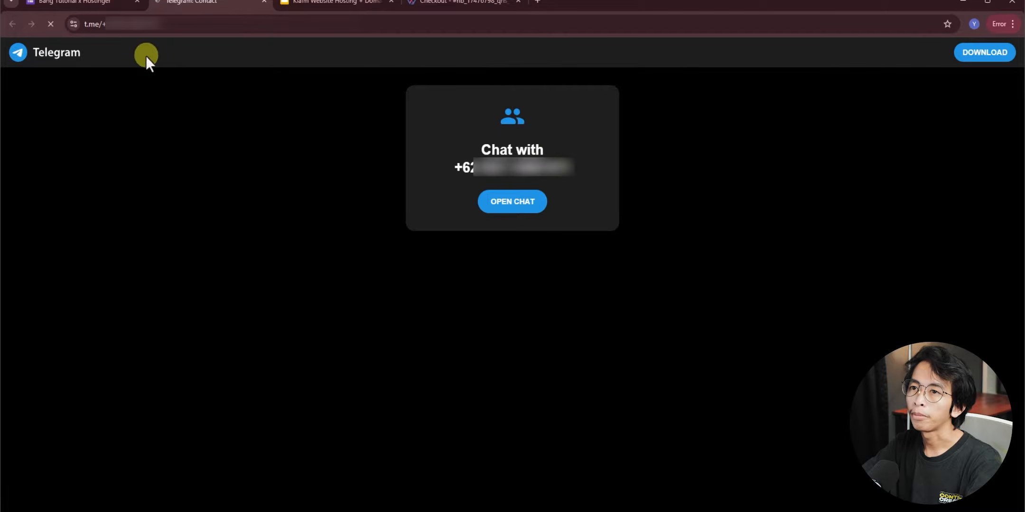
click(112, 4)
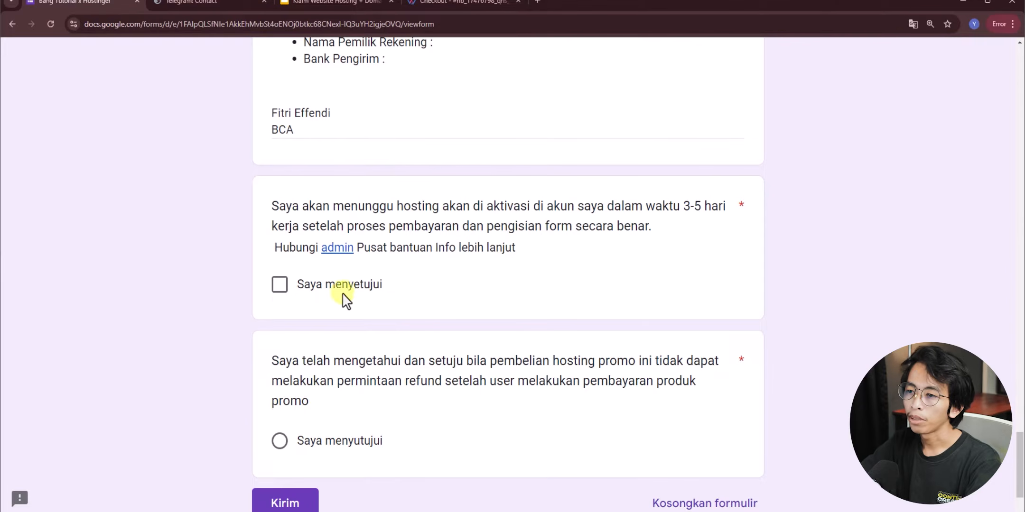
click(280, 285)
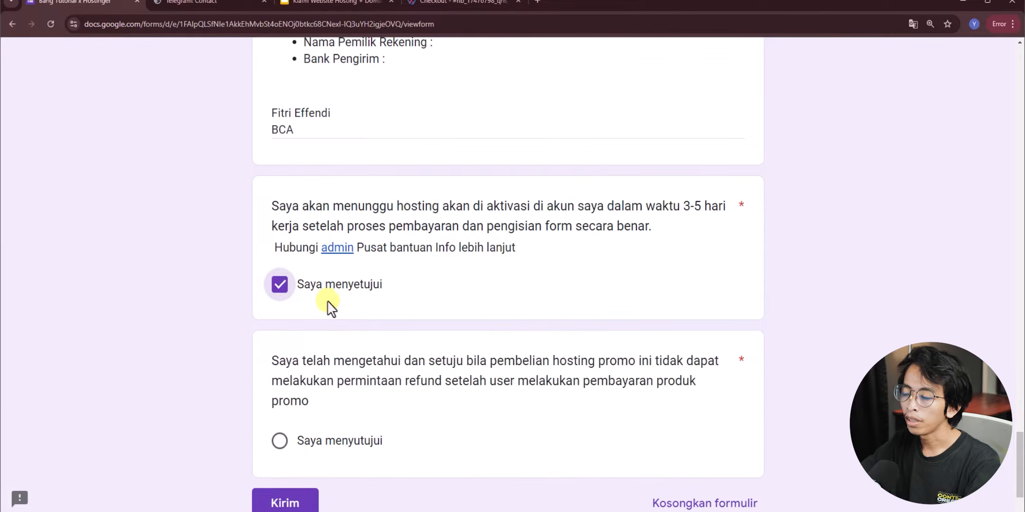
scroll(317, 363, down, 1)
click(279, 388)
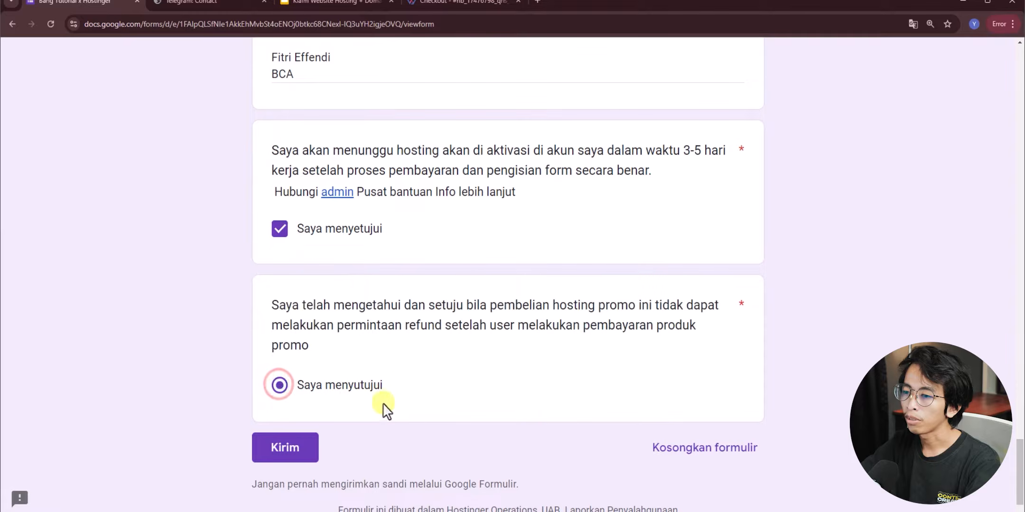
click(273, 453)
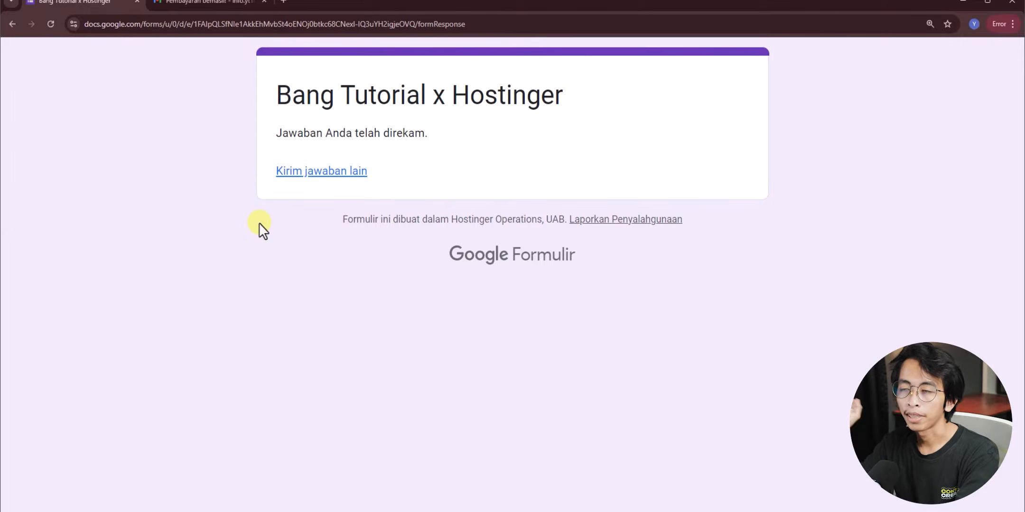
- Open the Pembayaran berhasil email and highlight its payment-received heading and invoice number
click(207, 3)
scroll(734, 209, up, 1)
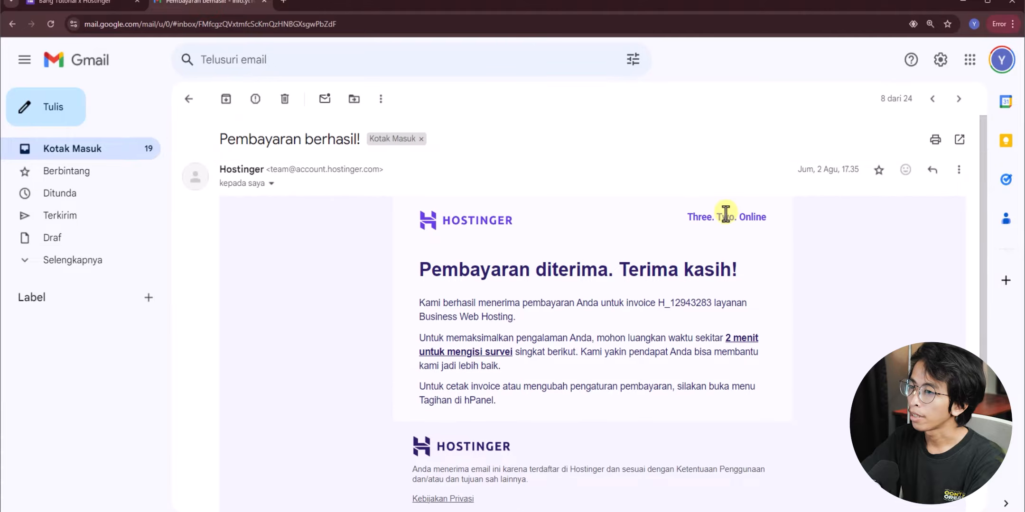
scroll(356, 240, down, 1)
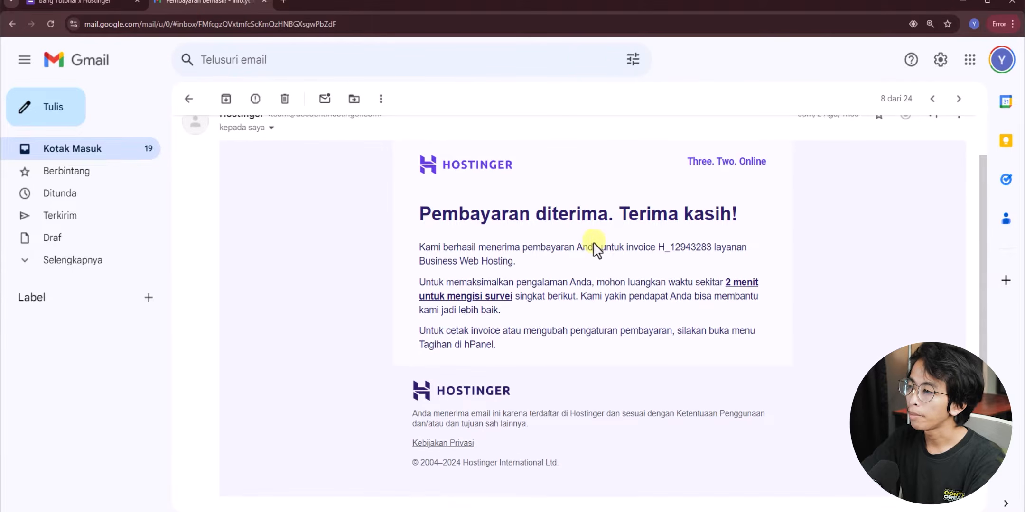
drag(418, 220, 602, 229)
drag(658, 247, 711, 251)
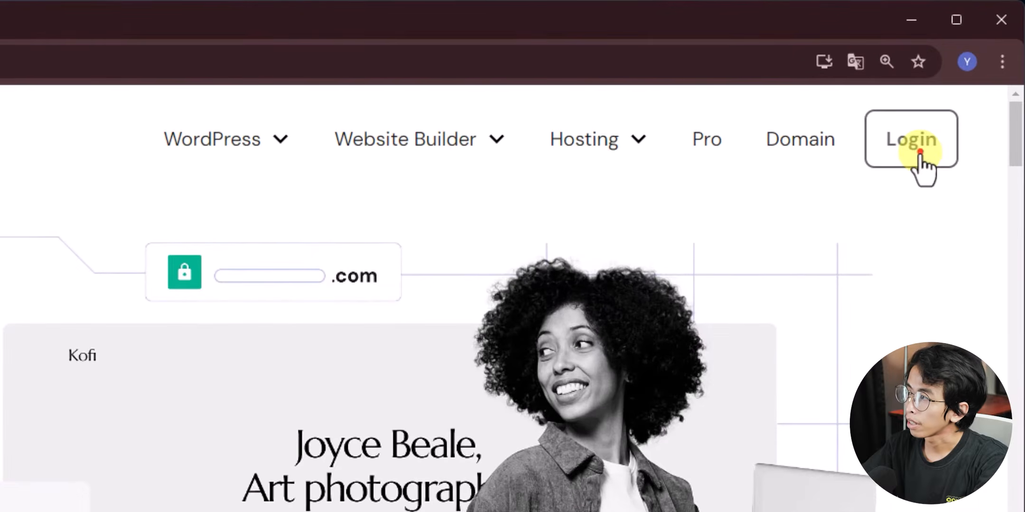
- Log in to Hostinger with the saved credentials and reach the hPanel Home dashboard
click(919, 151)
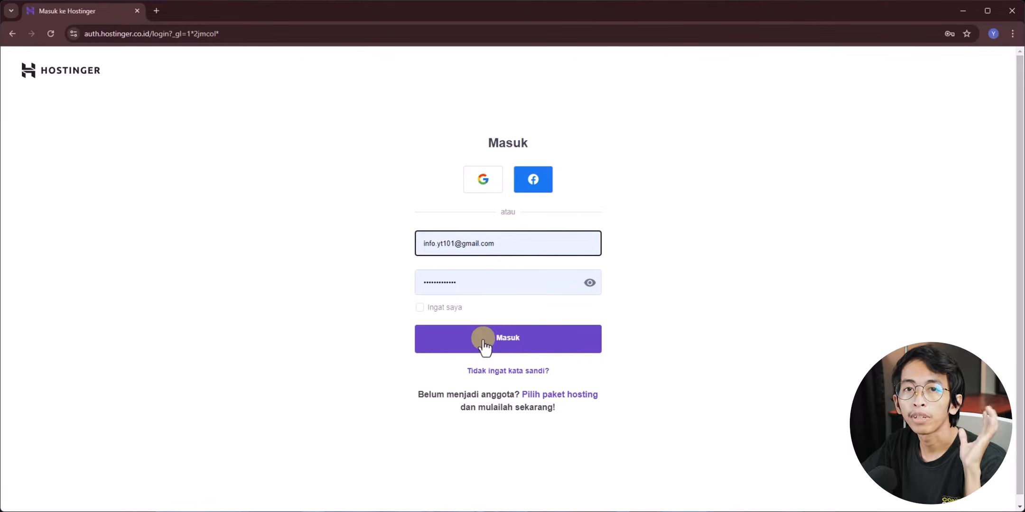
click(483, 339)
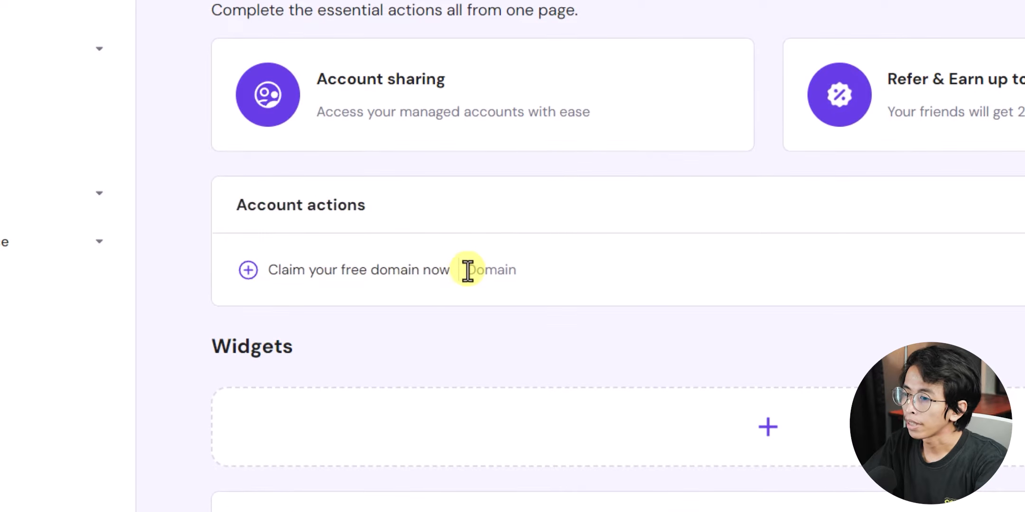
click(879, 333)
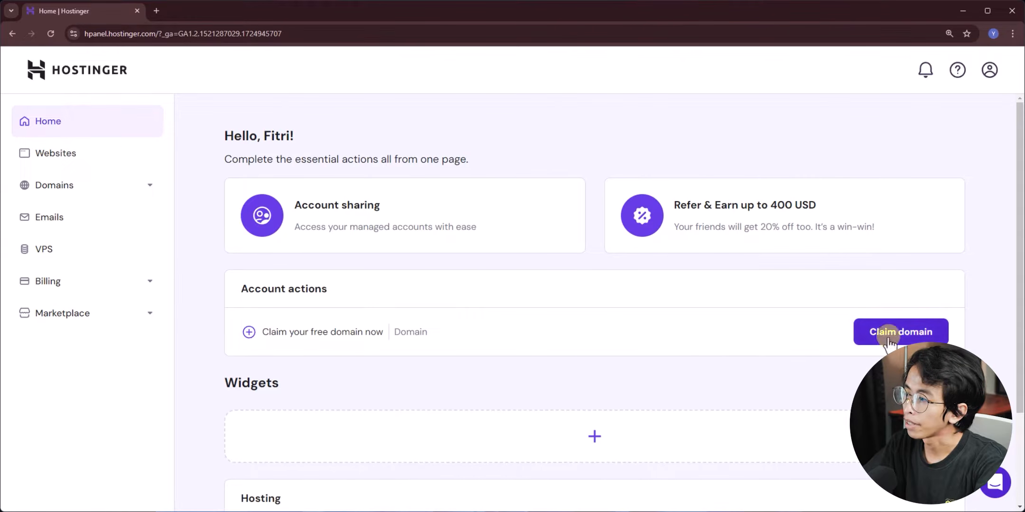
- Start the free-domain claim and check availability of 'bangtutorial' with the .com extension
click(896, 334)
click(477, 284)
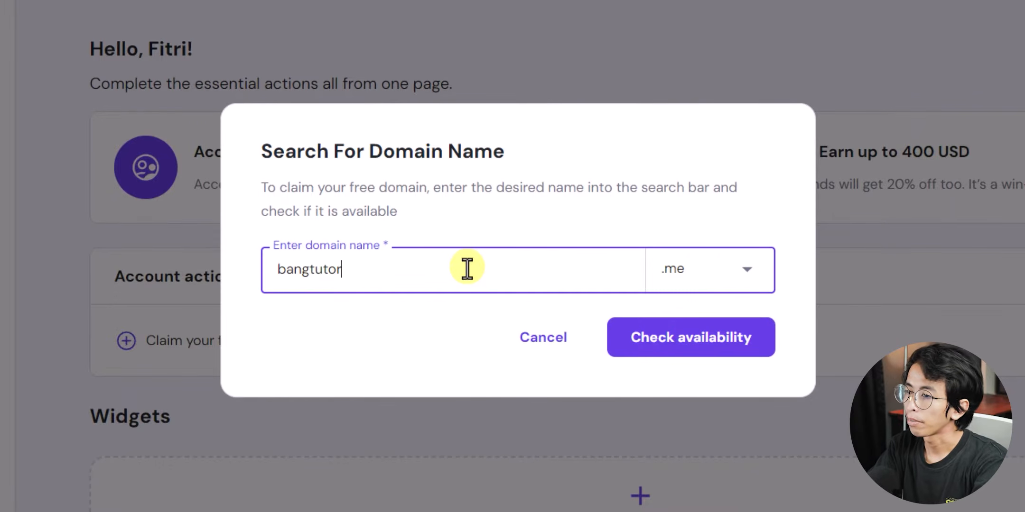
text(bangtutorial)
click(687, 271)
click(696, 401)
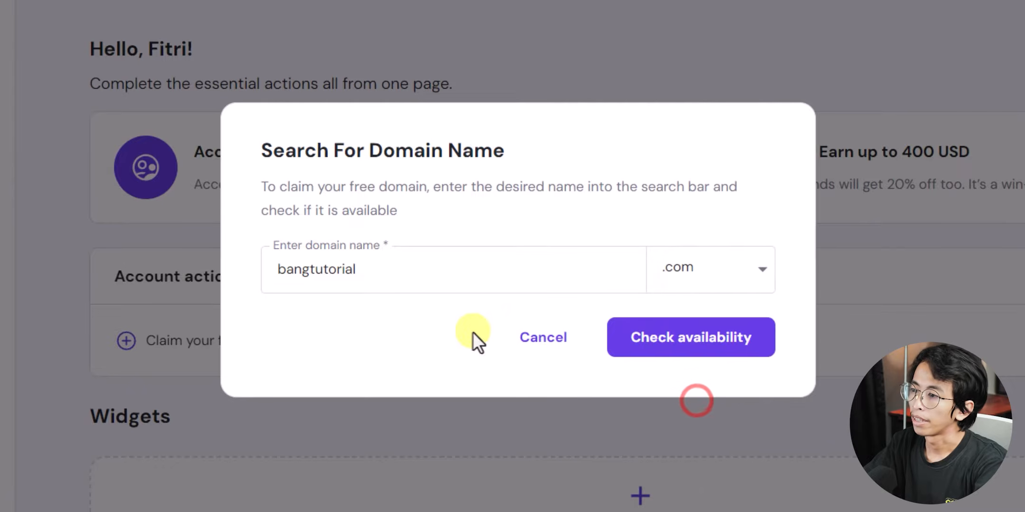
click(707, 349)
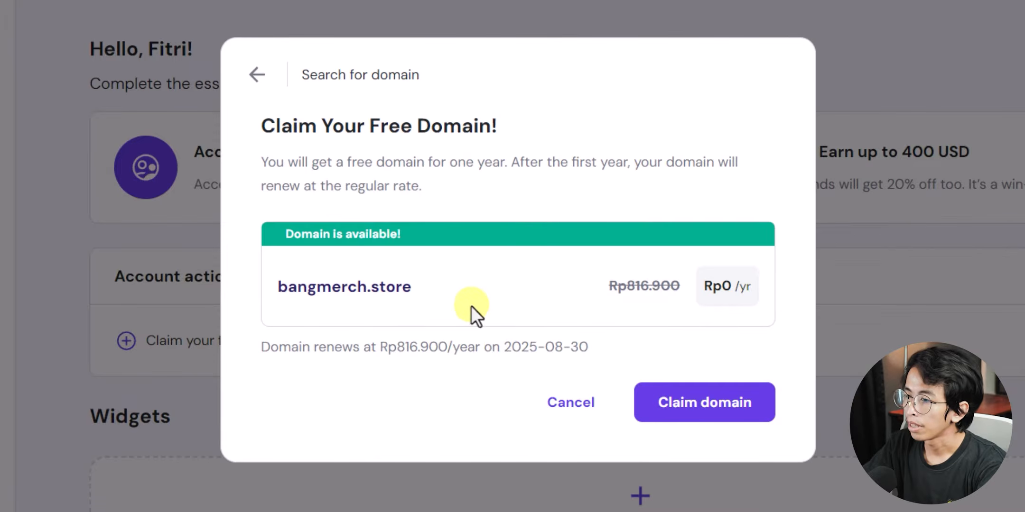
- Claim bangmerch.store and finish its registration with Indonesia as the country
click(682, 411)
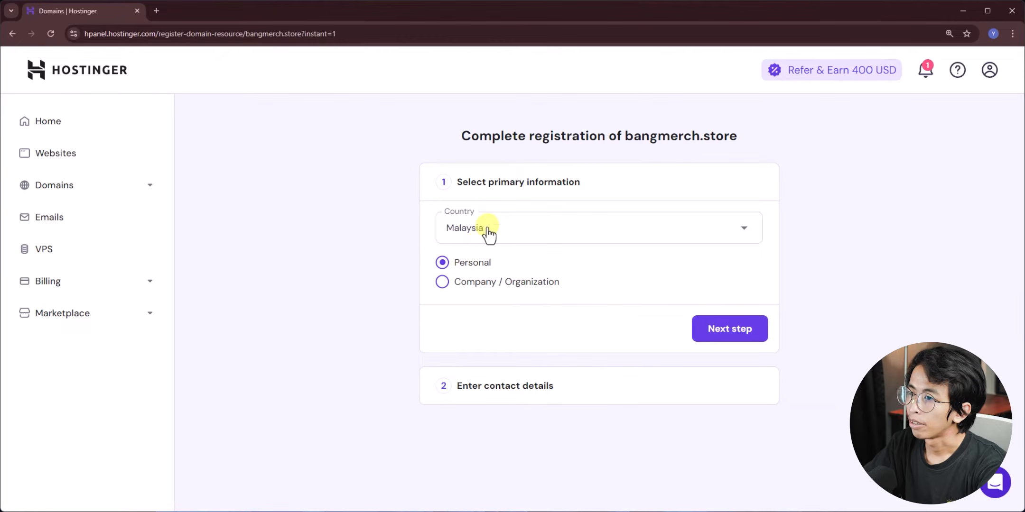
click(488, 229)
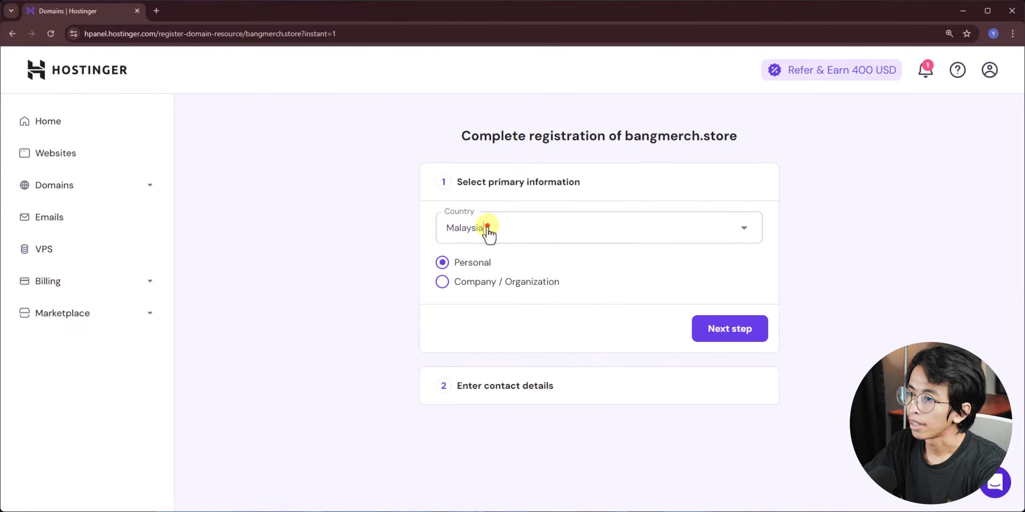
text(in)
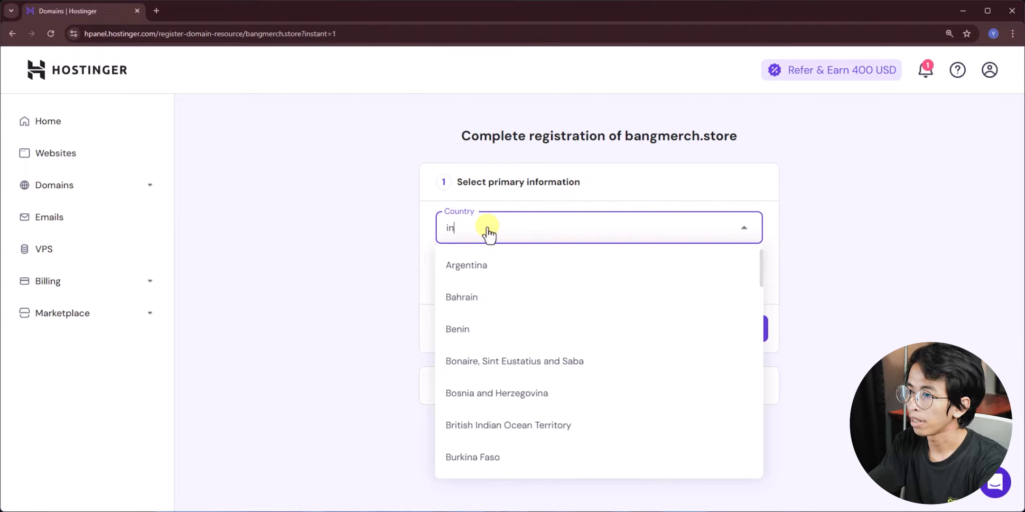
text(do)
click(485, 263)
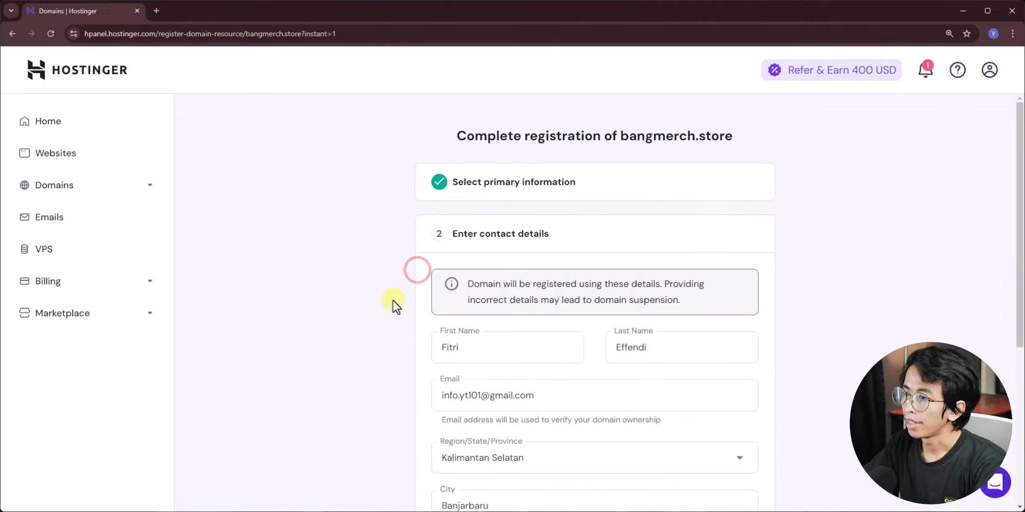
scroll(393, 301, down, 5)
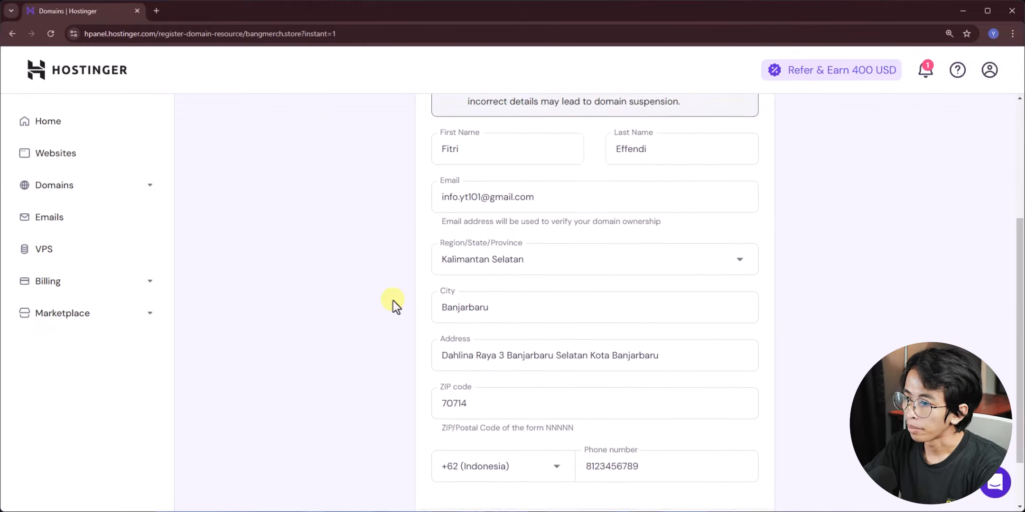
click(718, 467)
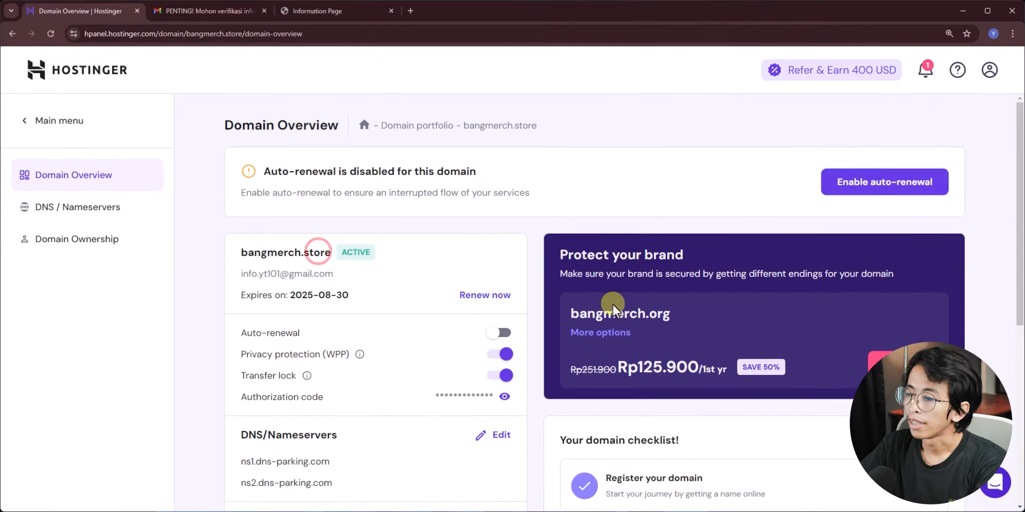
- Close the unwanted pop-up tab and return to the Hostinger home dashboard
drag(671, 314, 457, 3)
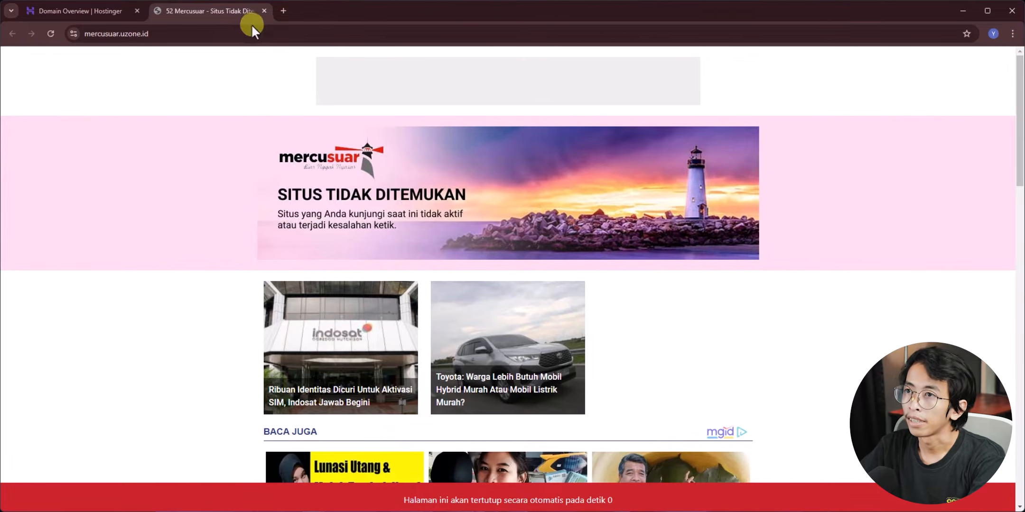
click(264, 11)
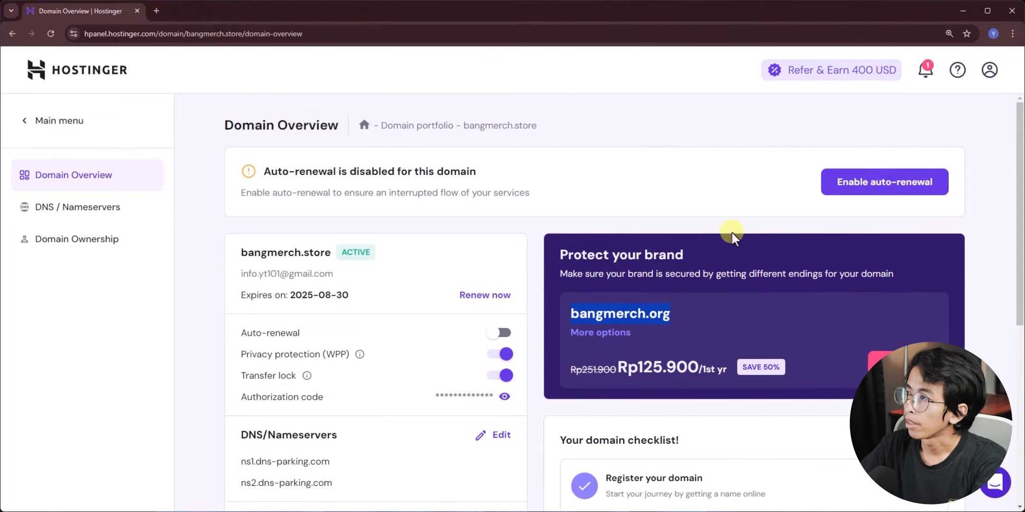
scroll(441, 353, down, 5)
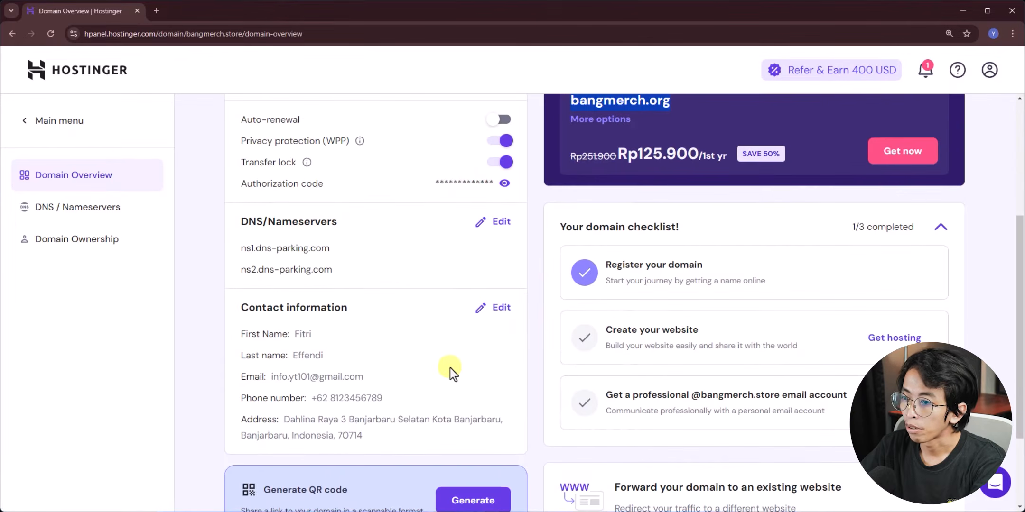
scroll(466, 369, up, 5)
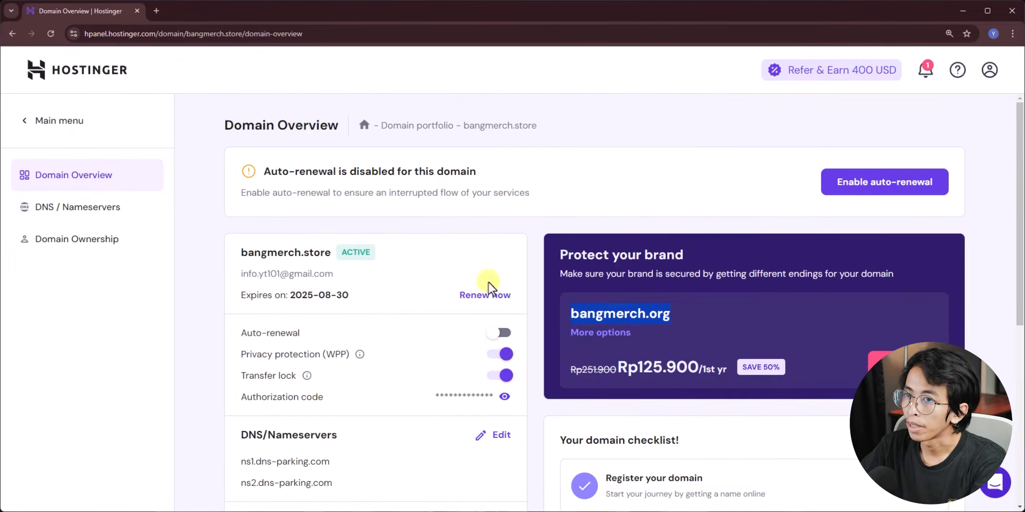
click(97, 76)
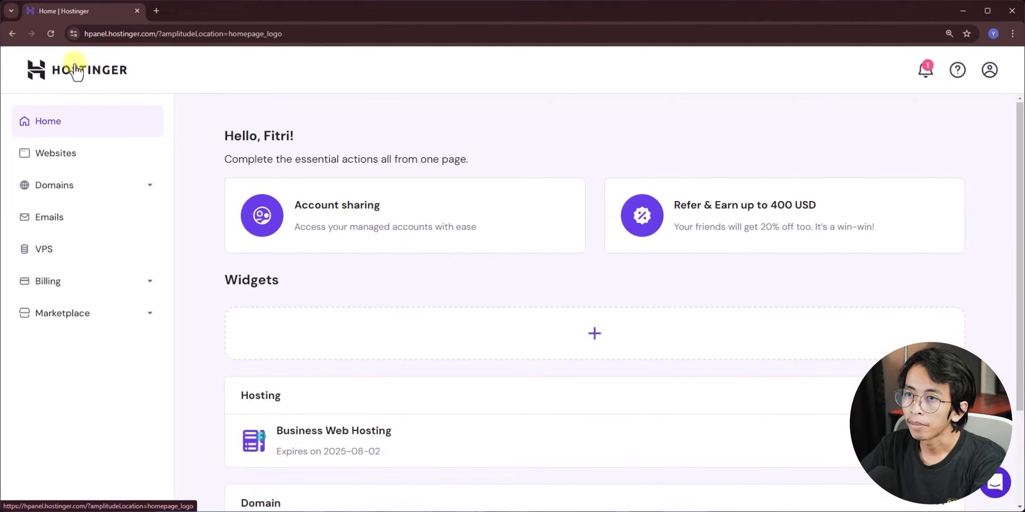
- Open management of the Business Web Hosting plan from the Hosting widget
scroll(313, 226, down, 1)
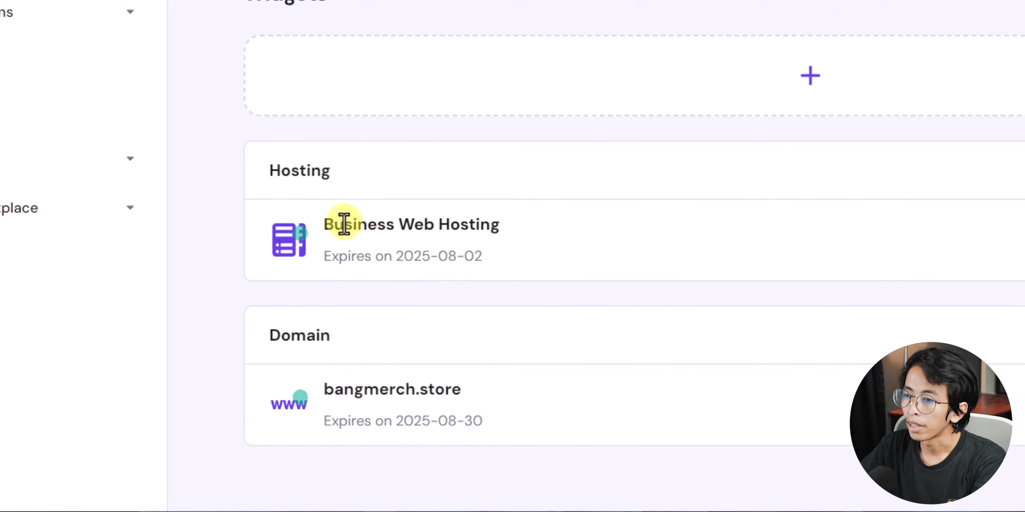
drag(327, 225, 522, 233)
click(519, 227)
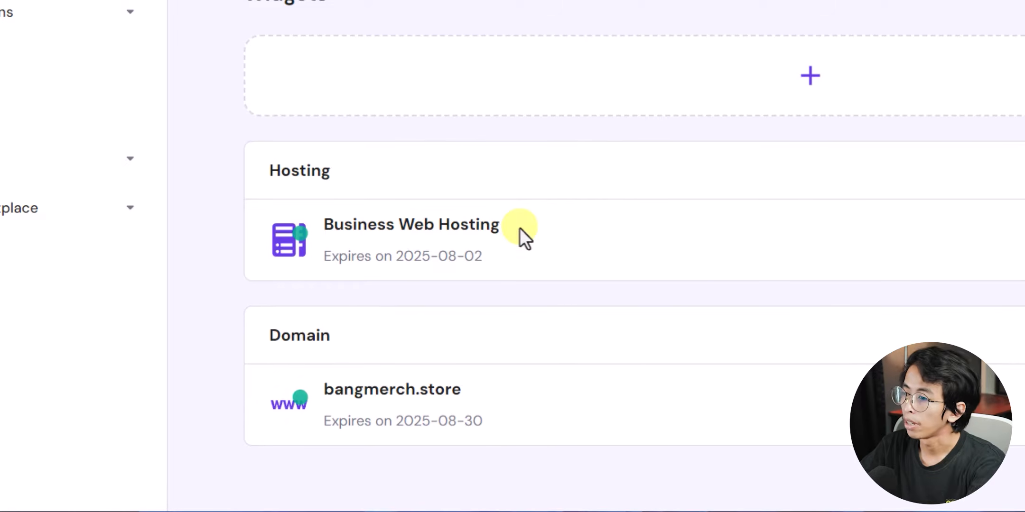
click(1024, 247)
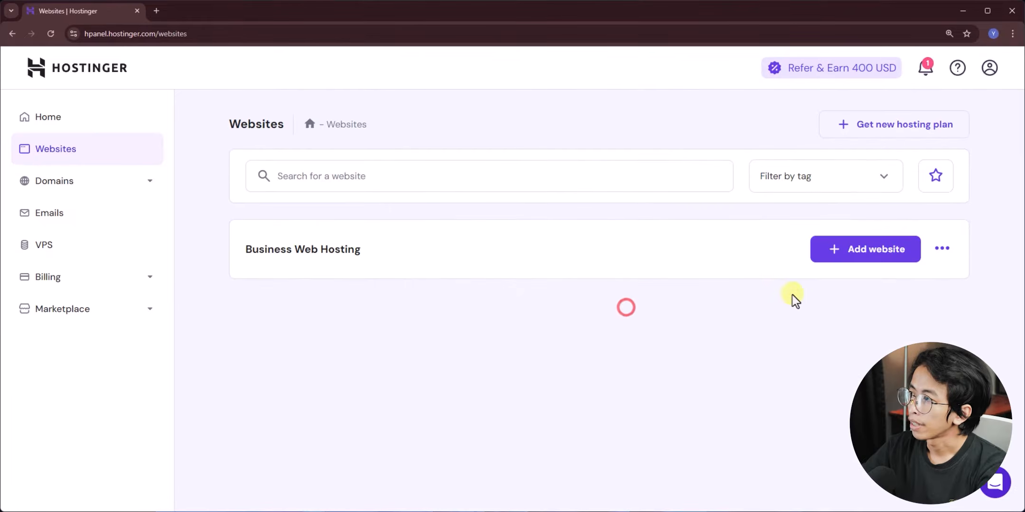
- Add a WordPress website to the plan, enter an administrator password and continue
click(868, 248)
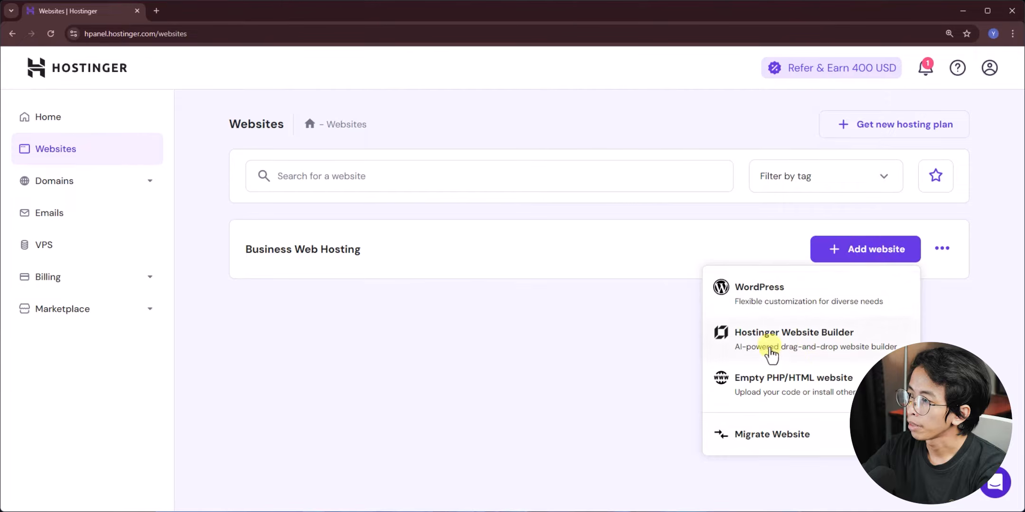
click(812, 298)
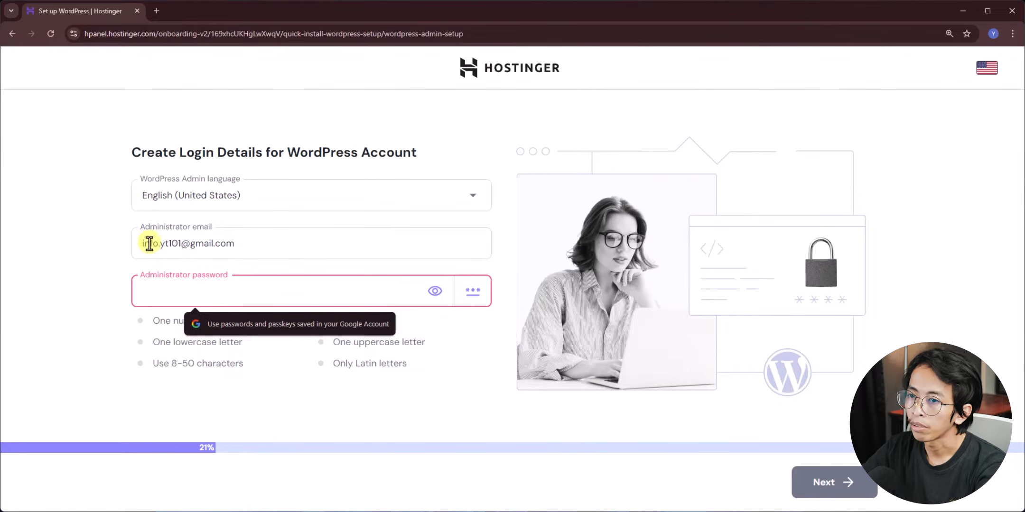
drag(144, 243, 274, 243)
click(185, 294)
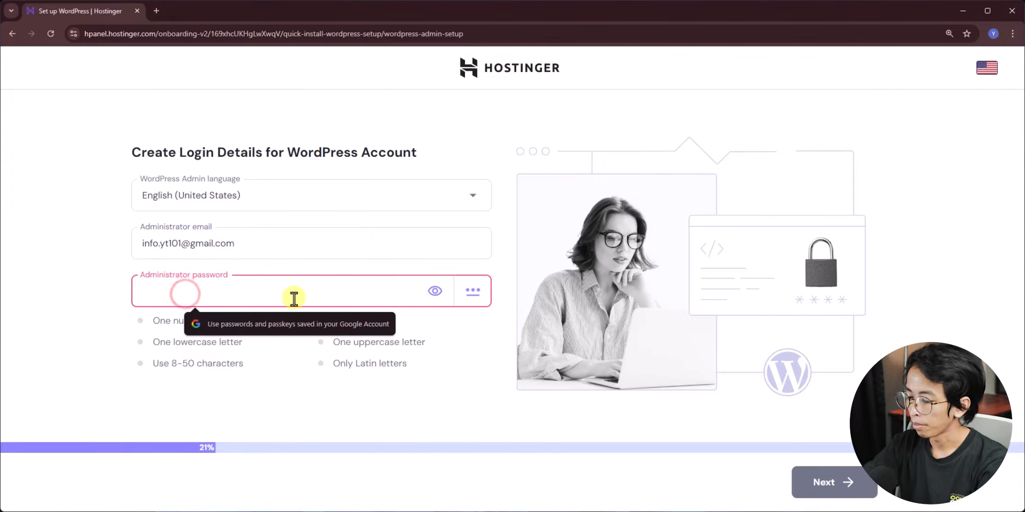
text(•••••••••••)
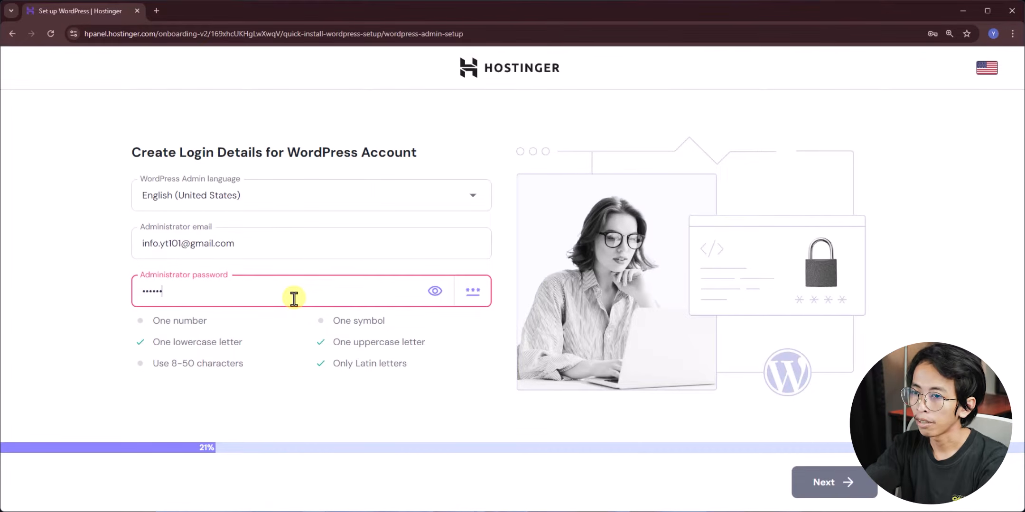
text(••)
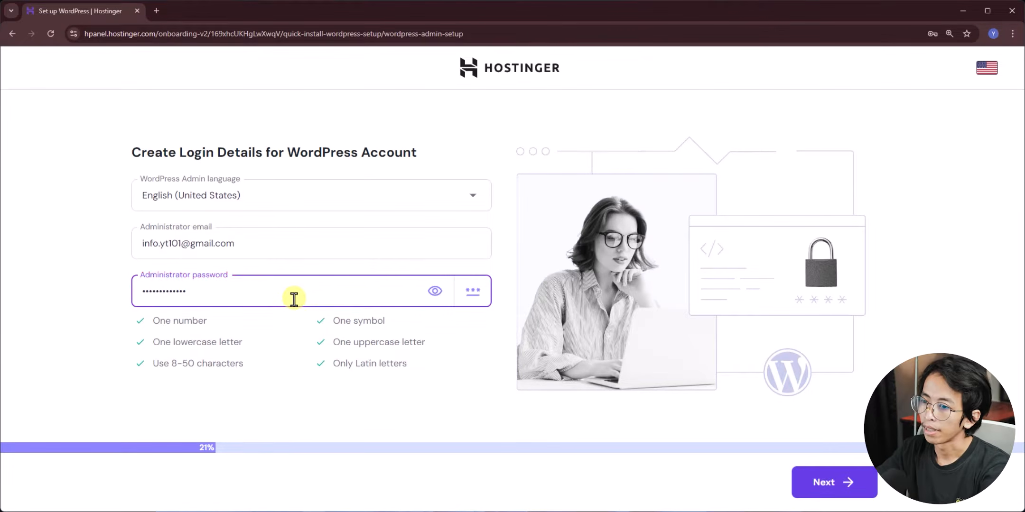
click(806, 481)
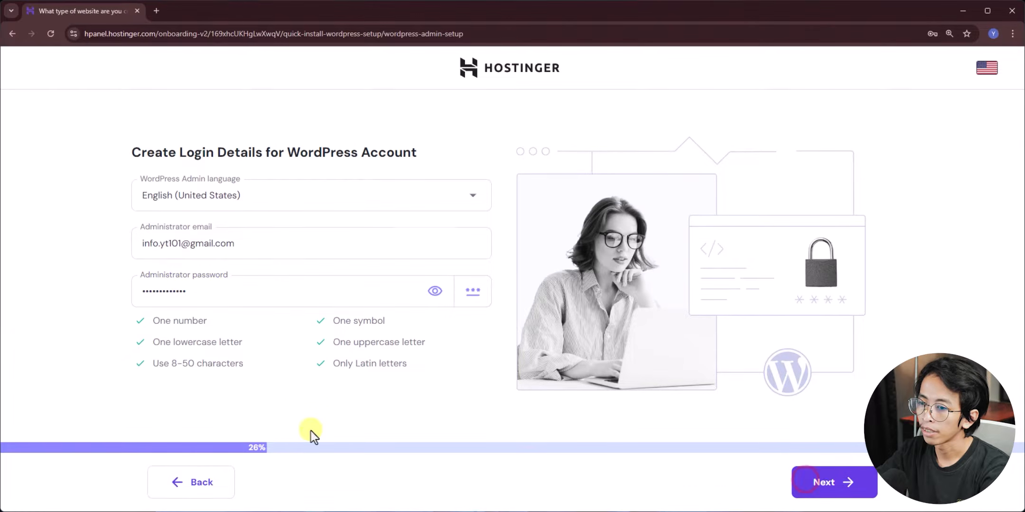
- Choose Online store as the website type and browse the pre-built store templates
click(358, 219)
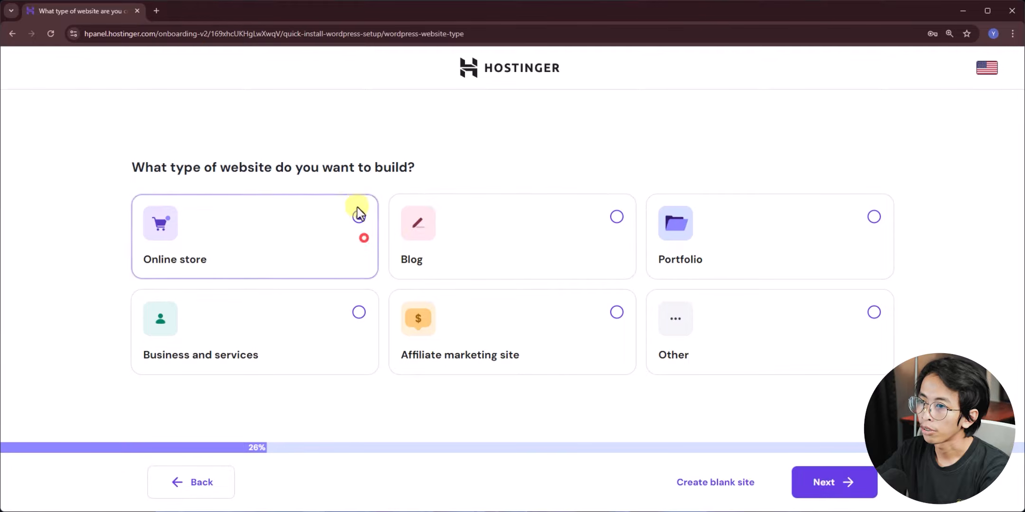
click(826, 493)
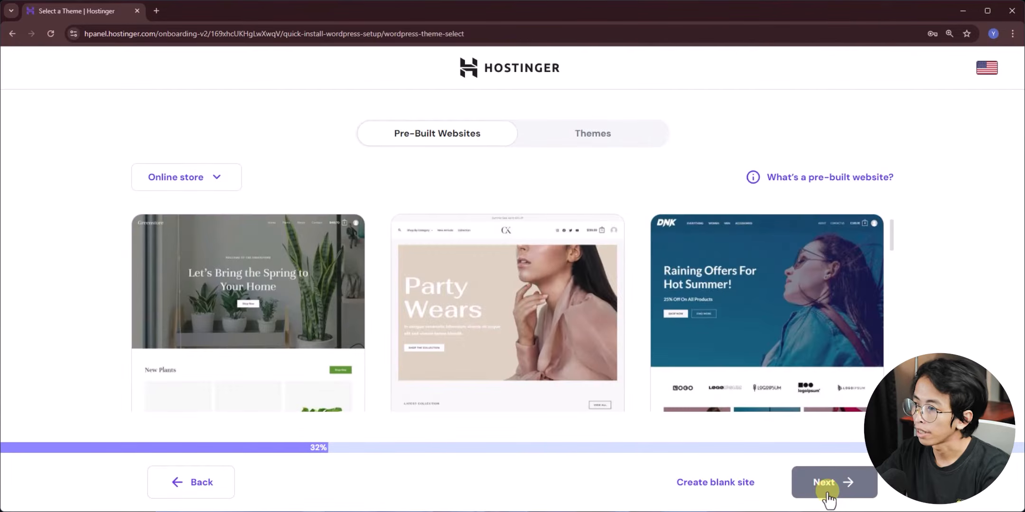
mouse_move(547, 353)
scroll(619, 286, down, 2)
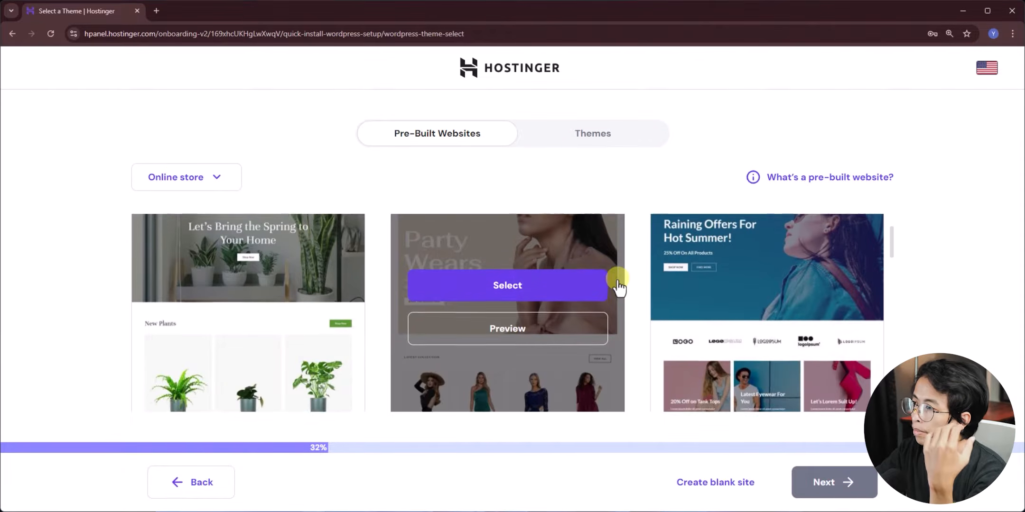
scroll(455, 299, down, 3)
mouse_move(447, 302)
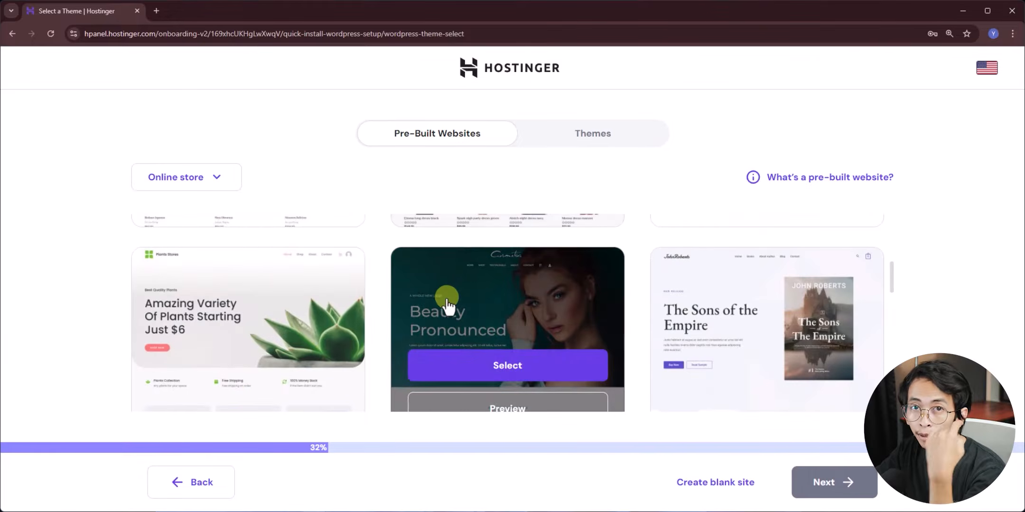
scroll(551, 317, down, 3)
scroll(403, 346, up, 5)
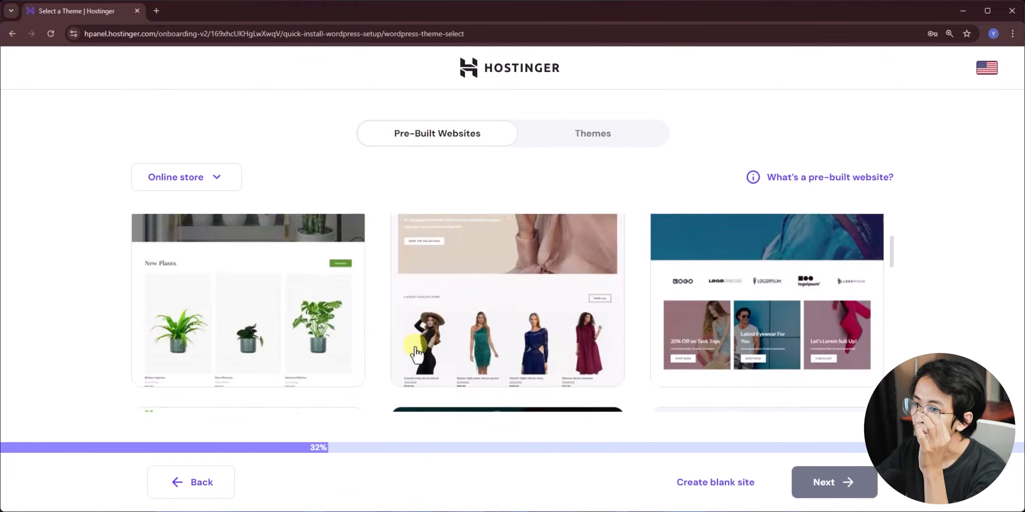
mouse_move(287, 340)
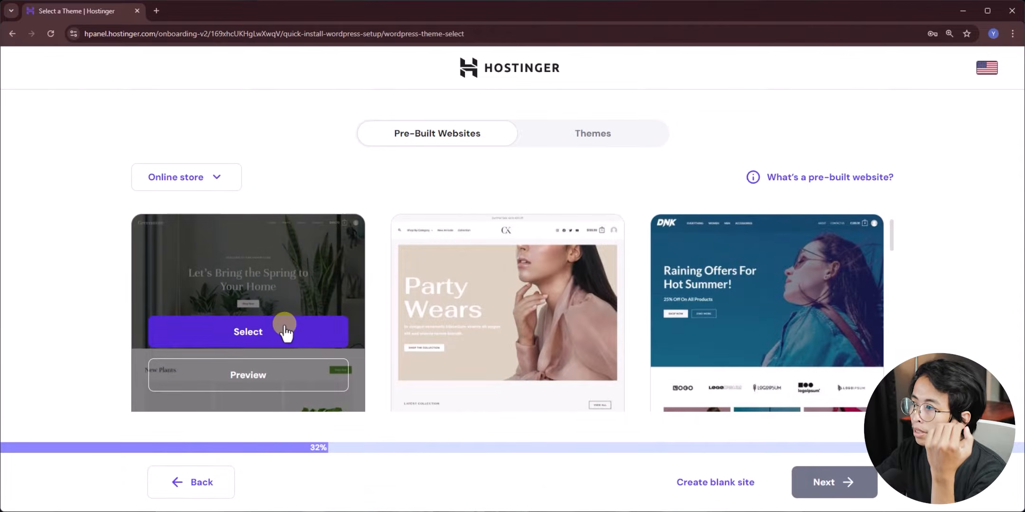
scroll(286, 330, down, 2)
- Preview the Plant Shop template, go back, and select the Skin Cleanser template
click(256, 327)
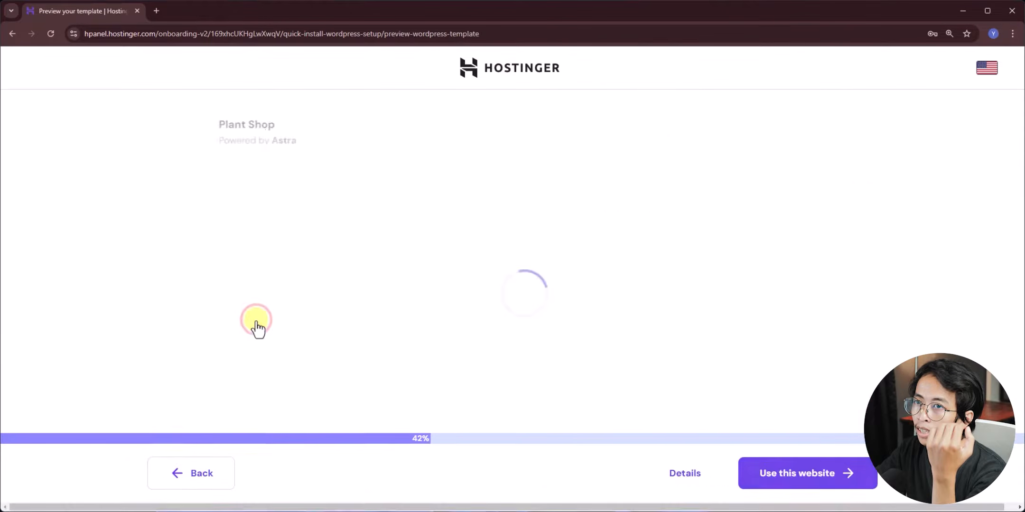
scroll(633, 235, down, 2)
scroll(325, 375, down, 10)
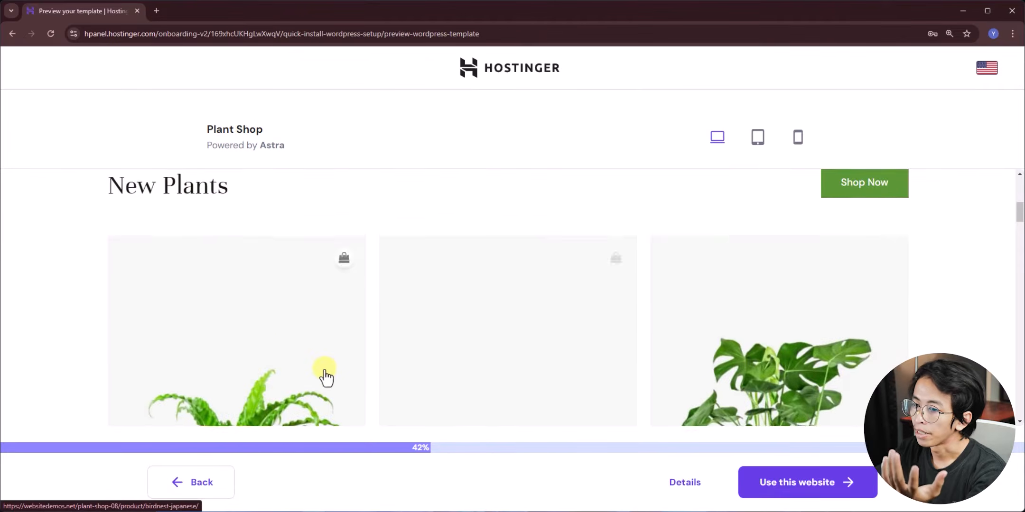
click(207, 482)
scroll(359, 320, down, 8)
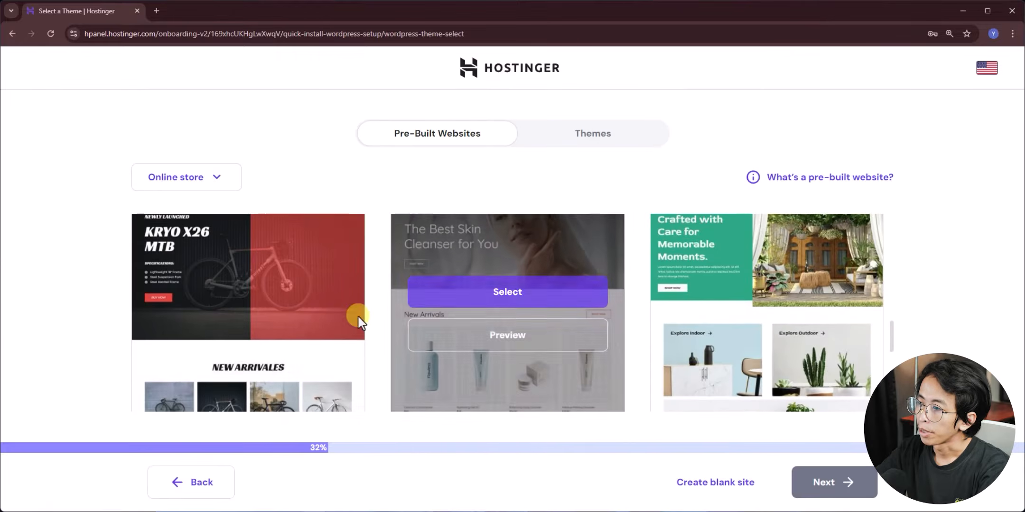
scroll(451, 294, up, 2)
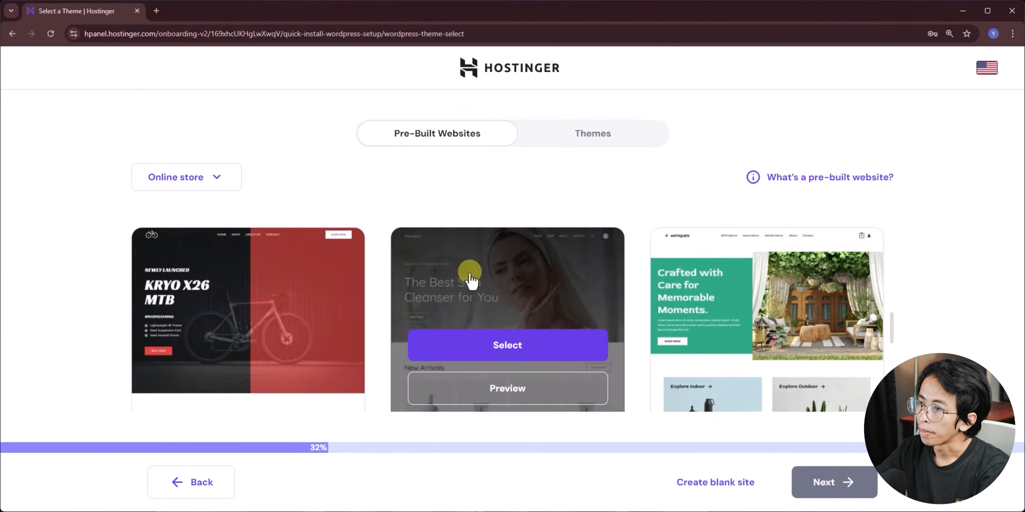
click(499, 345)
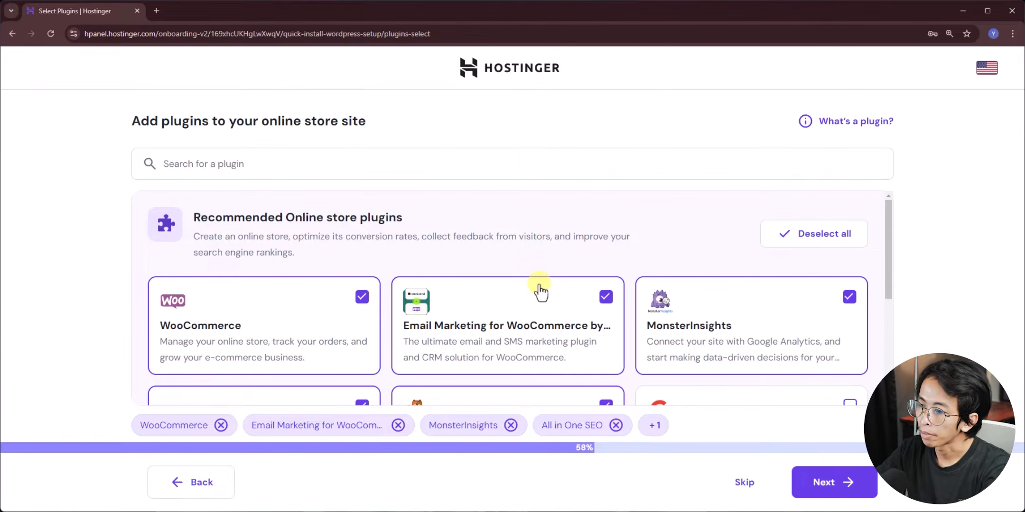
- Deselect every recommended plugin except WooCommerce, including WPForms and All in One SEO
scroll(541, 288, down, 1)
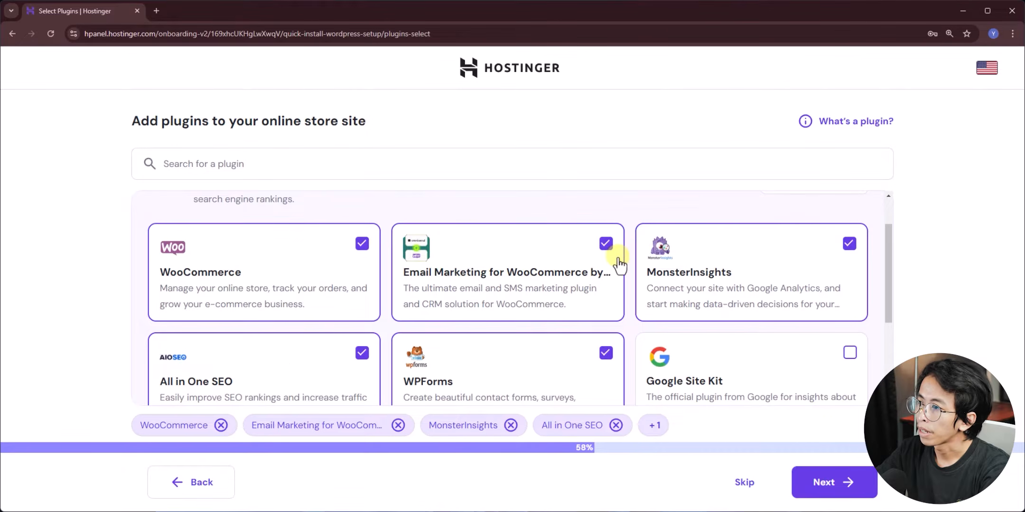
click(606, 244)
click(850, 244)
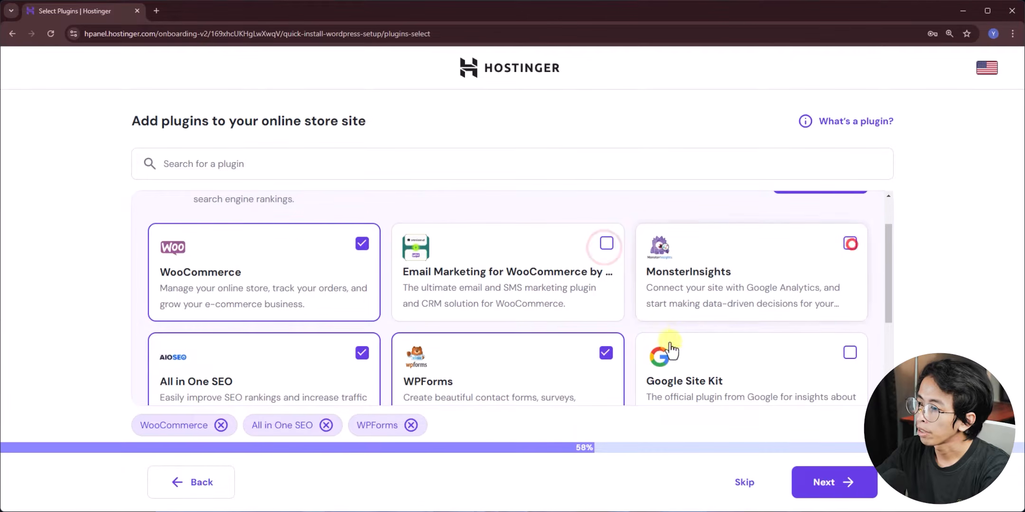
click(605, 353)
click(362, 353)
scroll(582, 326, down, 3)
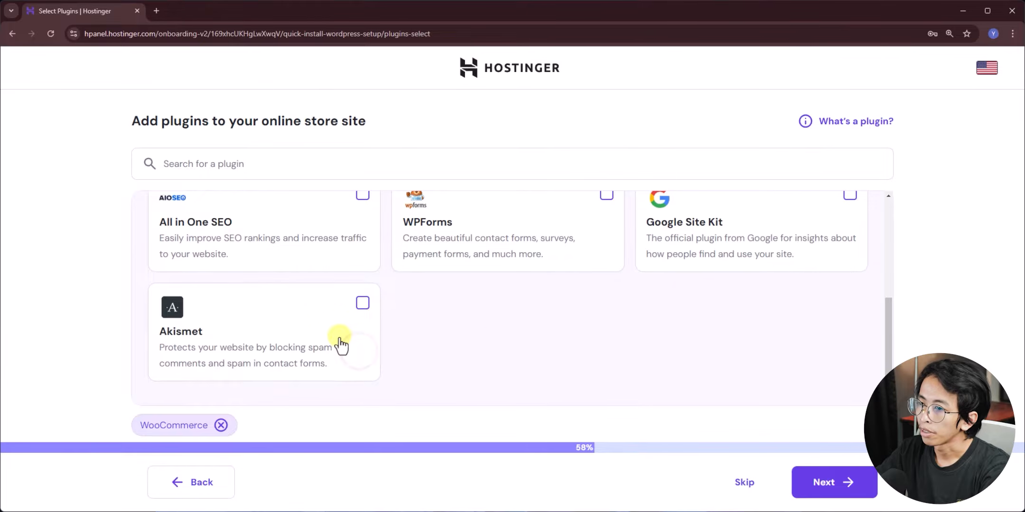
scroll(340, 346, up, 4)
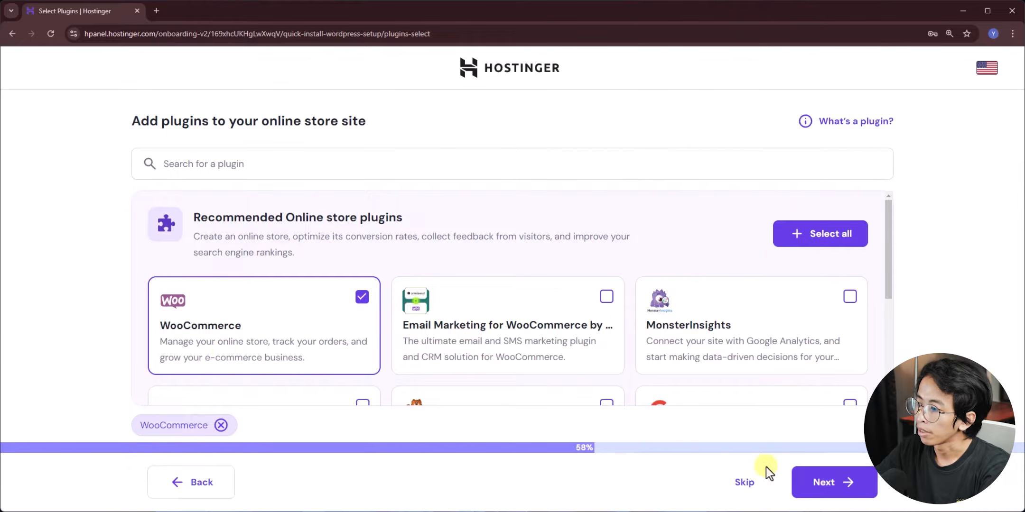
- Use the bangmerch.store domain, keep the Indonesia server, and start the installation
click(815, 483)
click(362, 255)
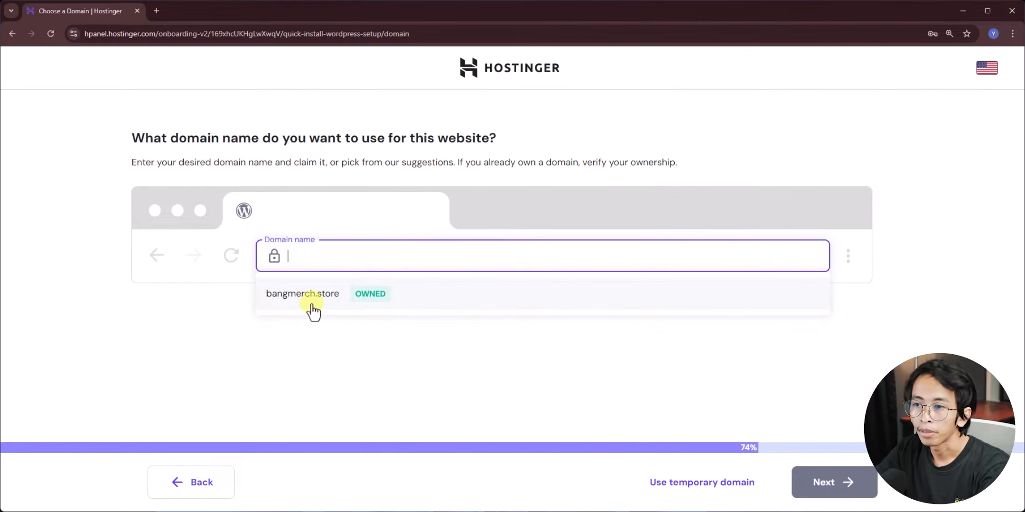
click(309, 296)
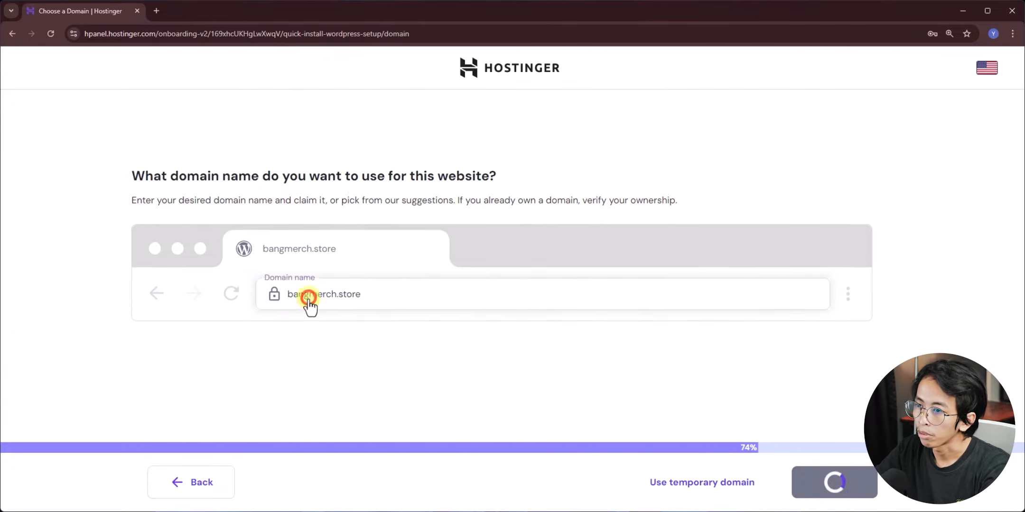
click(836, 482)
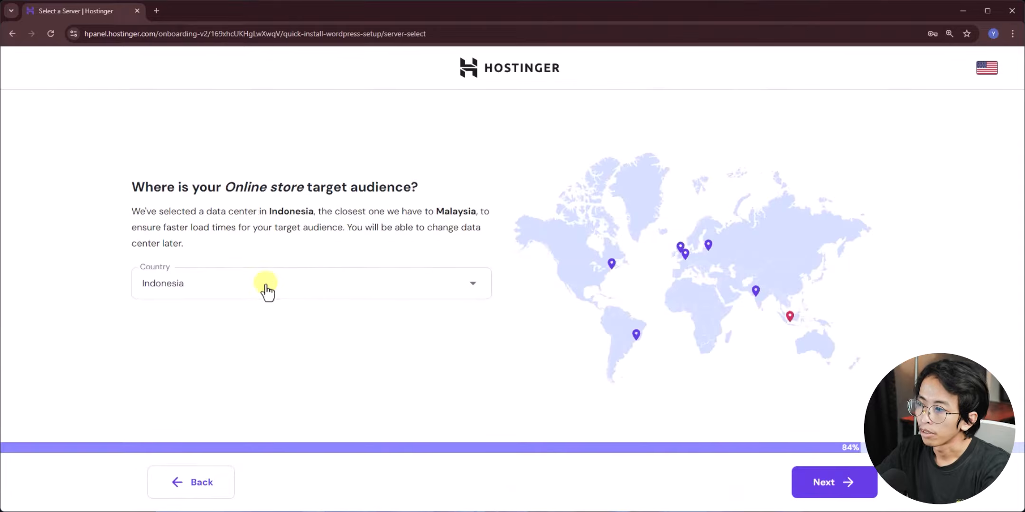
click(798, 480)
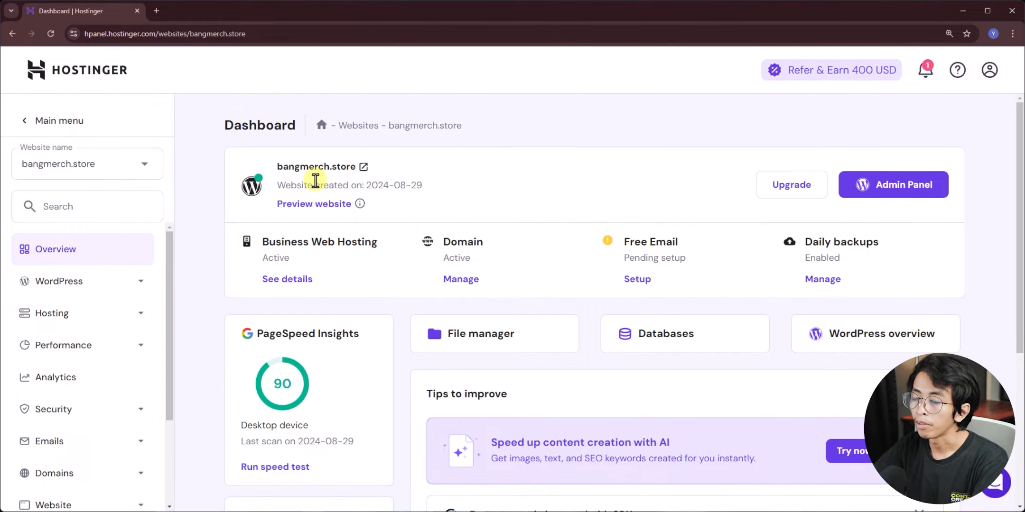
click(315, 167)
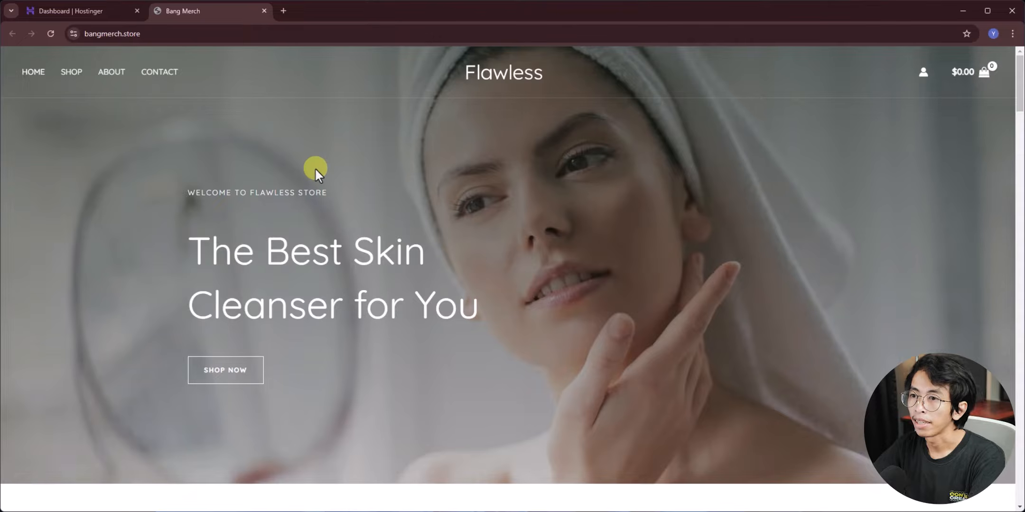
scroll(315, 168, down, 10)
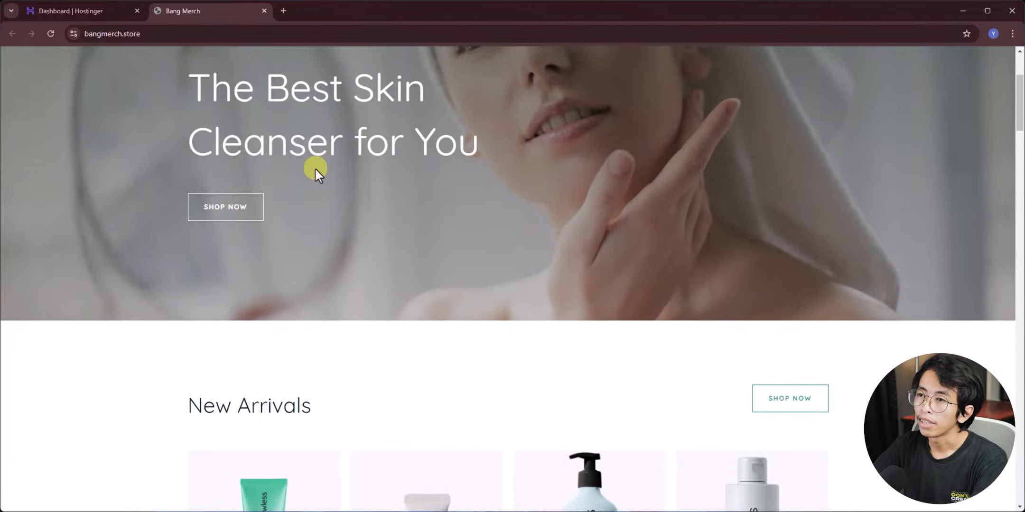
scroll(351, 235, down, 2)
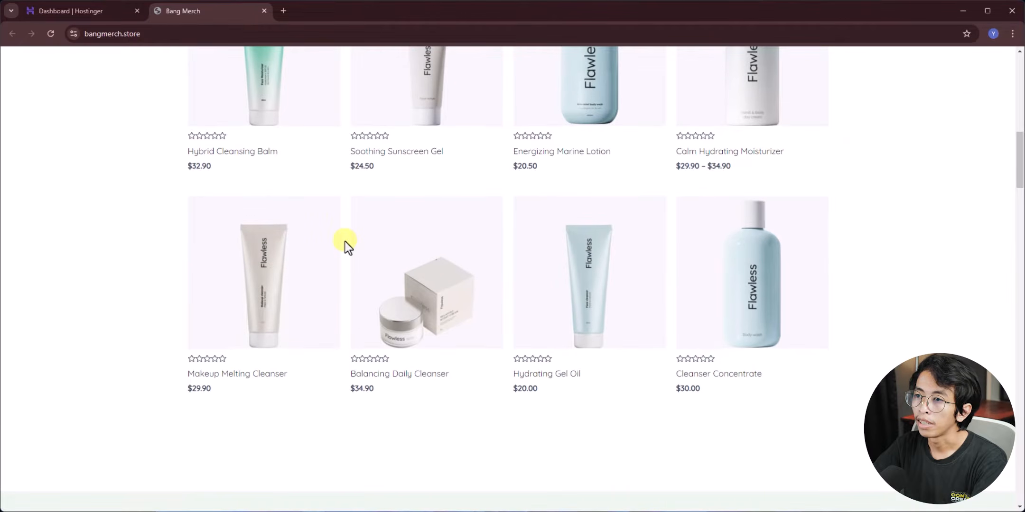
scroll(345, 242, down, 5)
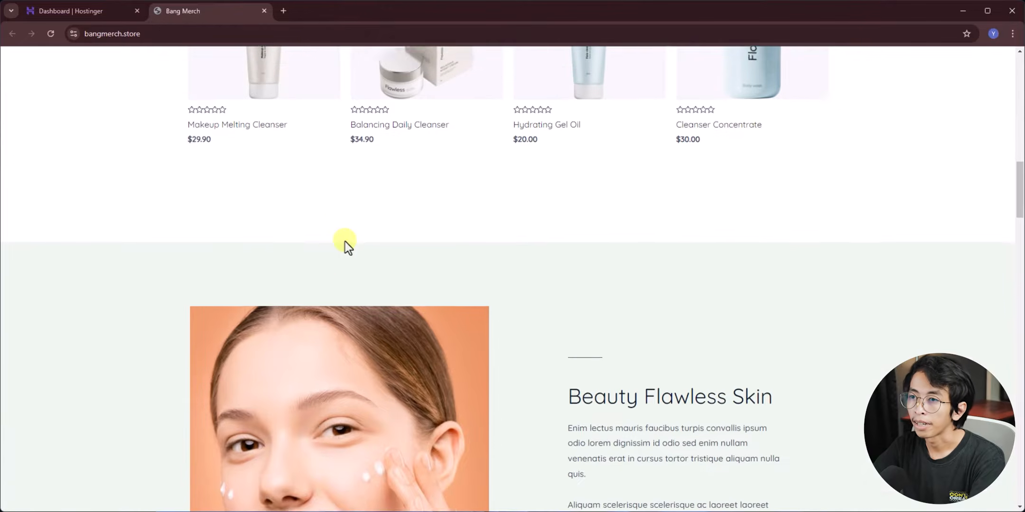
click(263, 10)
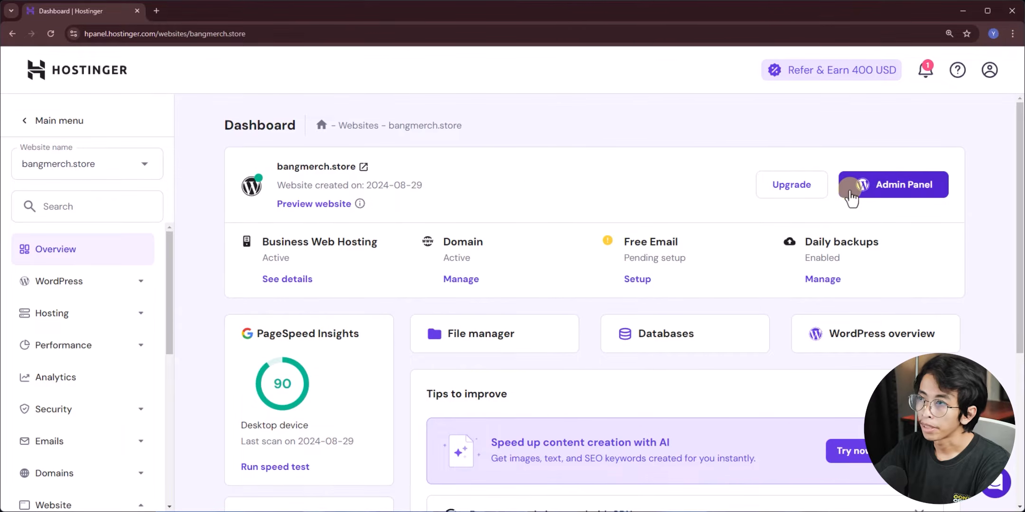
- Open the bangmerch.store WordPress admin, zoom the page in, and choose Set up an online store
click(890, 191)
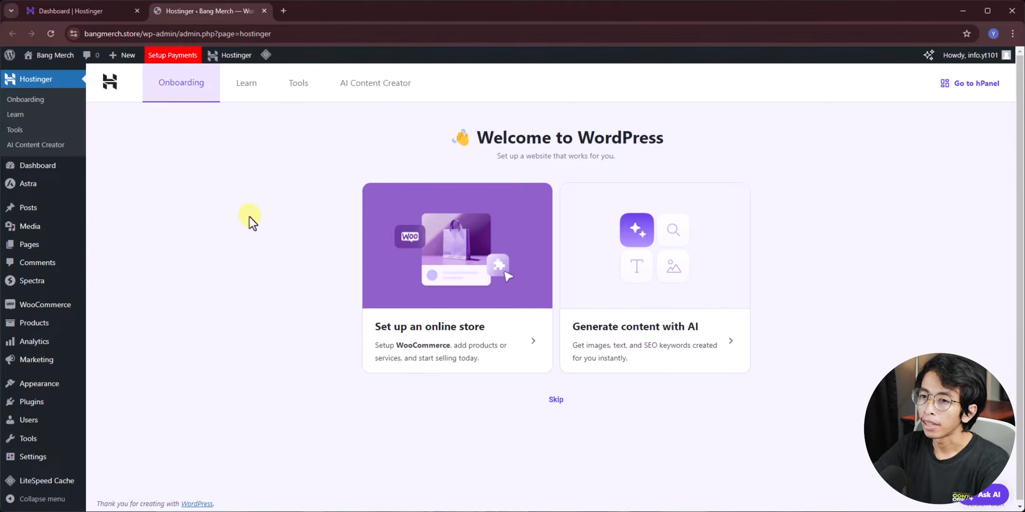
key(ctrl+plus)
key(ctrl+plus)
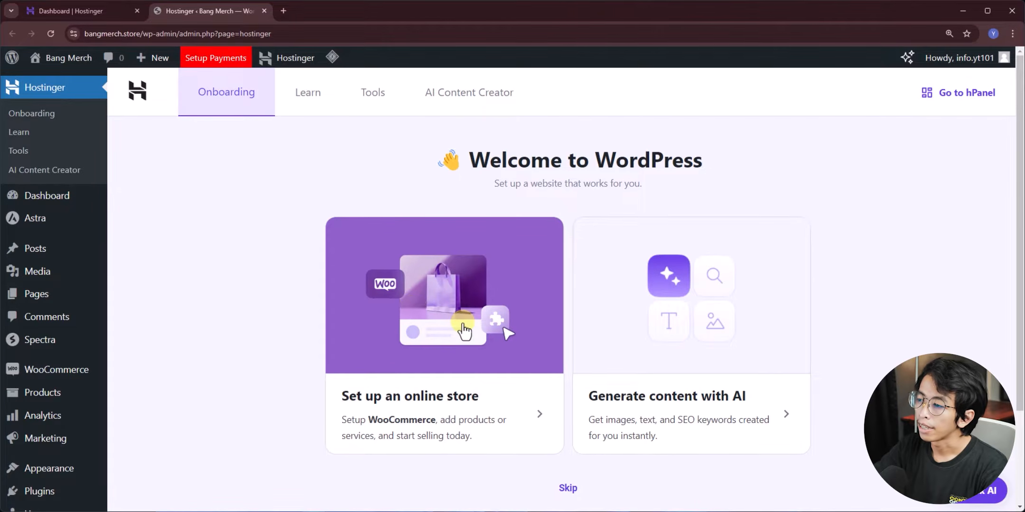
click(426, 329)
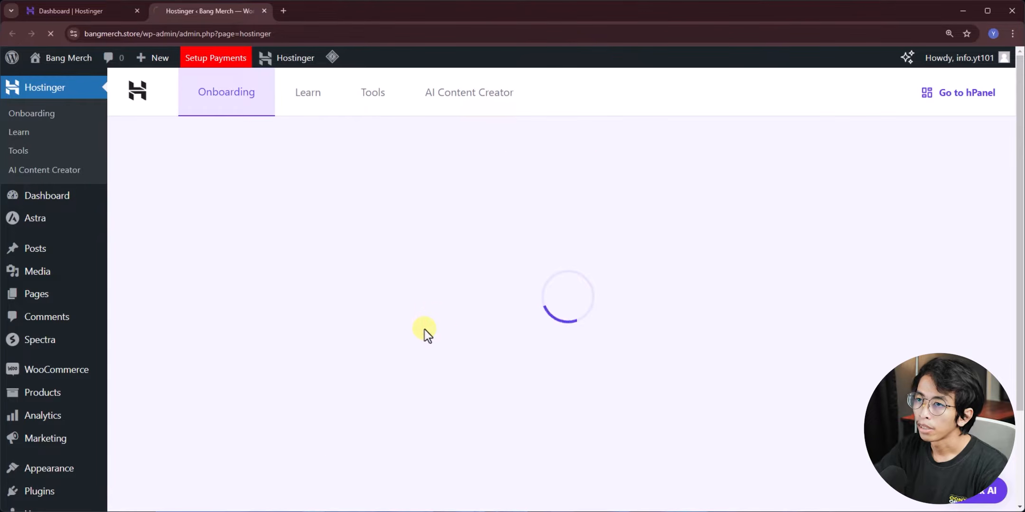
- Save store name Bang Merchandise, Clothing and accessories, location Indonesia - Kalimantan Selatan
drag(411, 231, 511, 234)
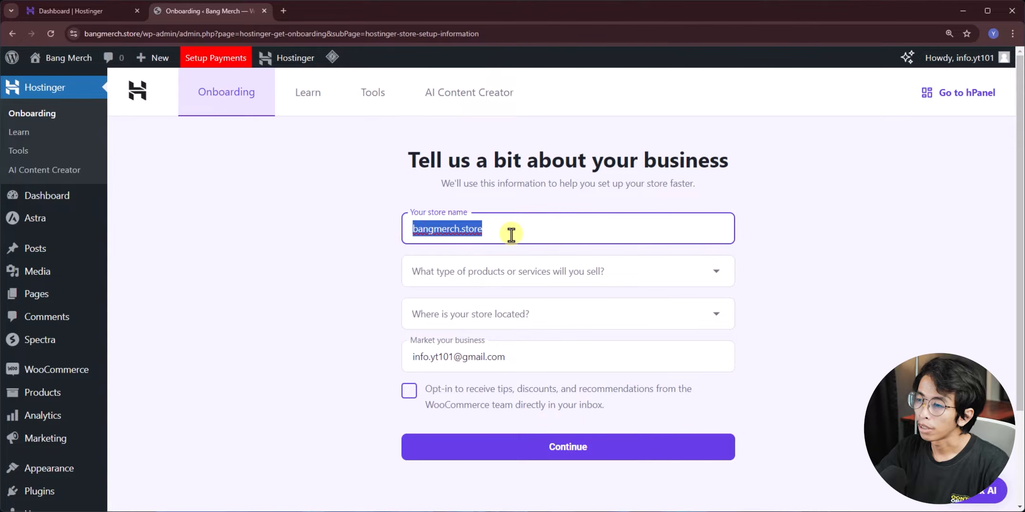
text(Bang Merchandise)
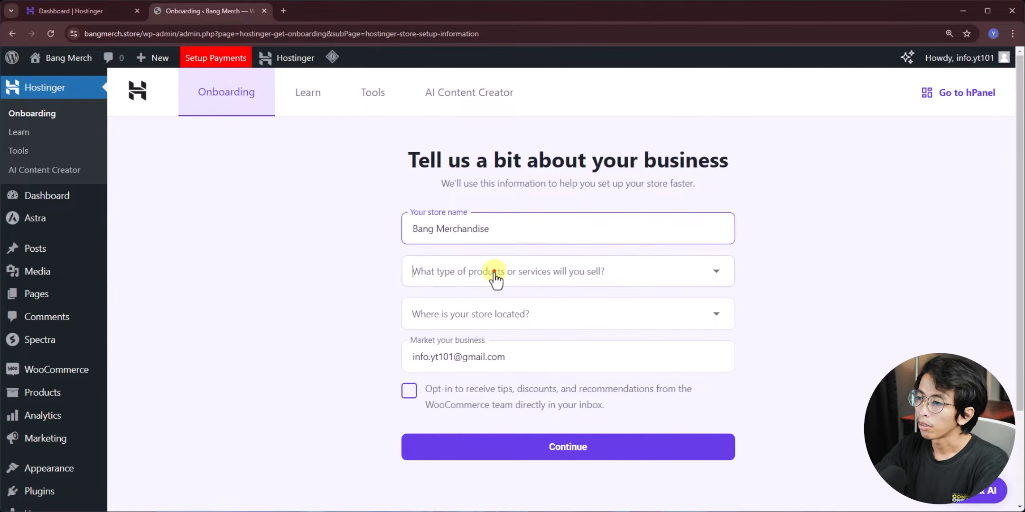
click(493, 272)
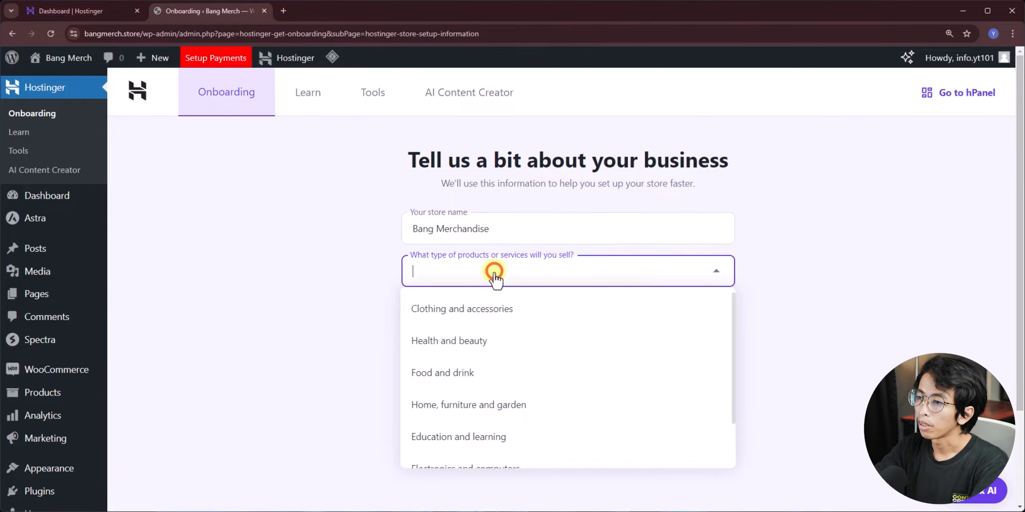
click(438, 311)
click(531, 316)
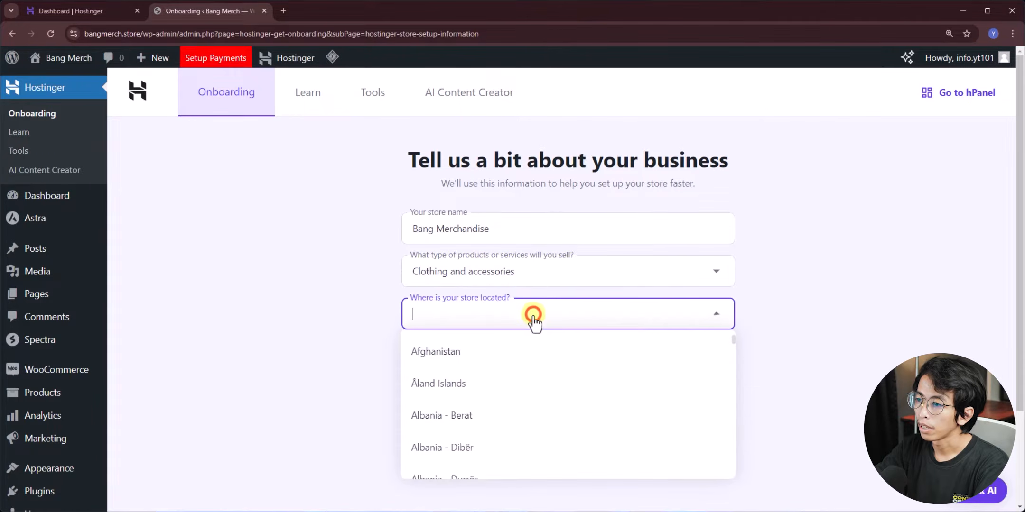
text(Indone)
click(533, 382)
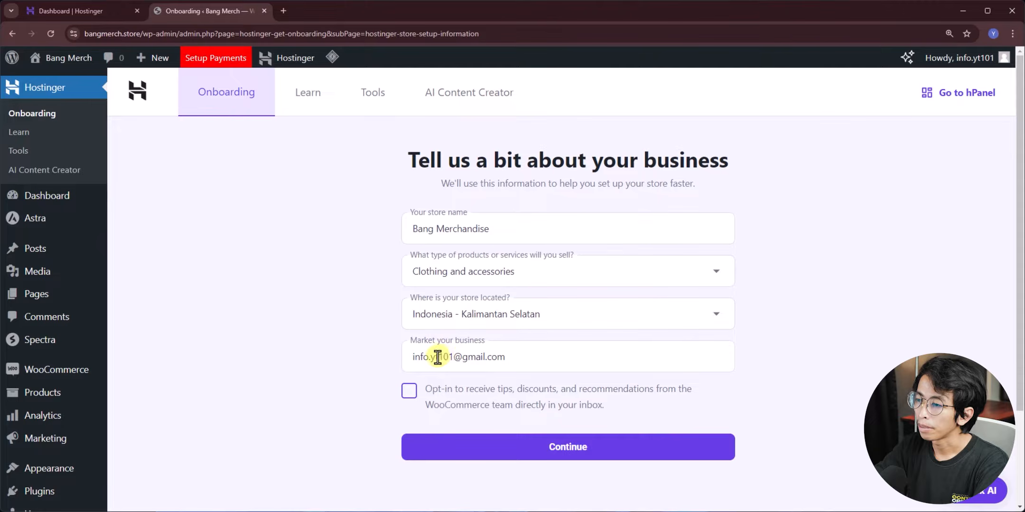
click(459, 356)
click(358, 364)
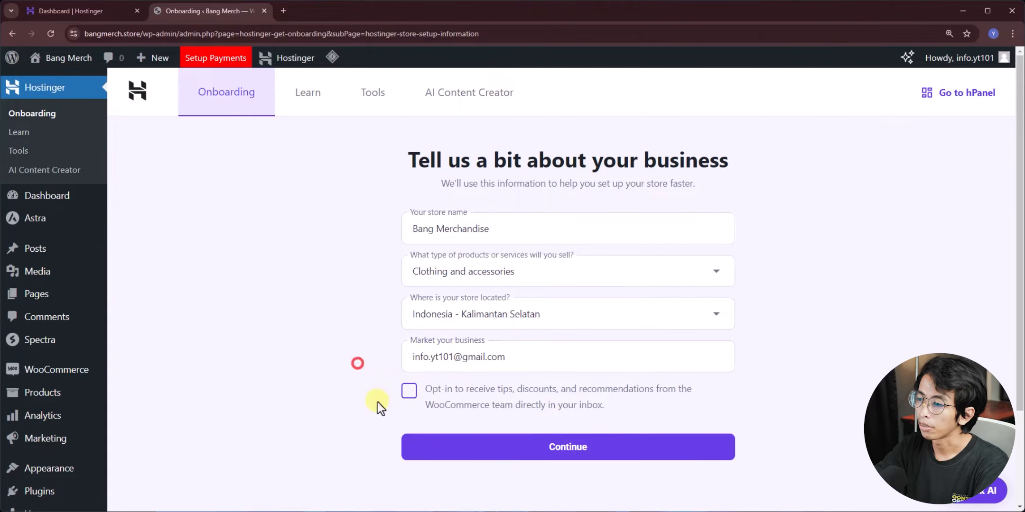
click(462, 450)
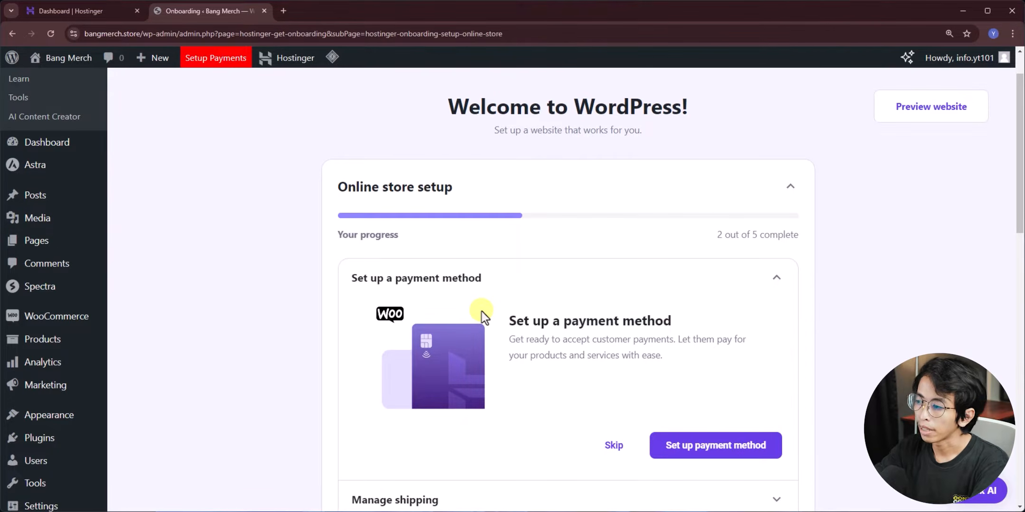
- Start payment setup from the store checklist to list Stripe, PayPal, WooPayments and Amazon Pay
scroll(482, 313, down, 5)
scroll(522, 341, up, 1)
scroll(525, 346, up, 3)
click(723, 397)
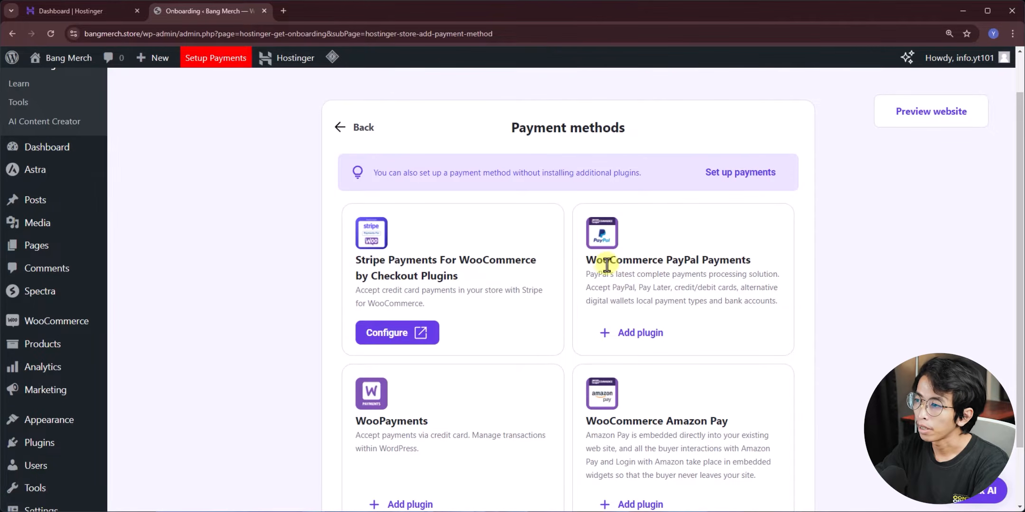
scroll(597, 272, down, 1)
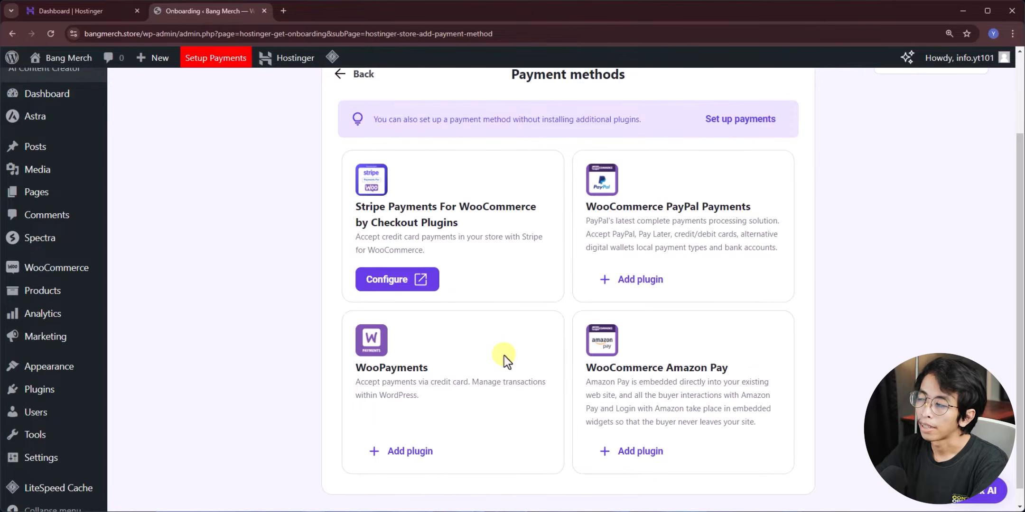
- Enable Direct bank transfer in the store's payment settings and open its settings
click(752, 119)
scroll(336, 309, down, 15)
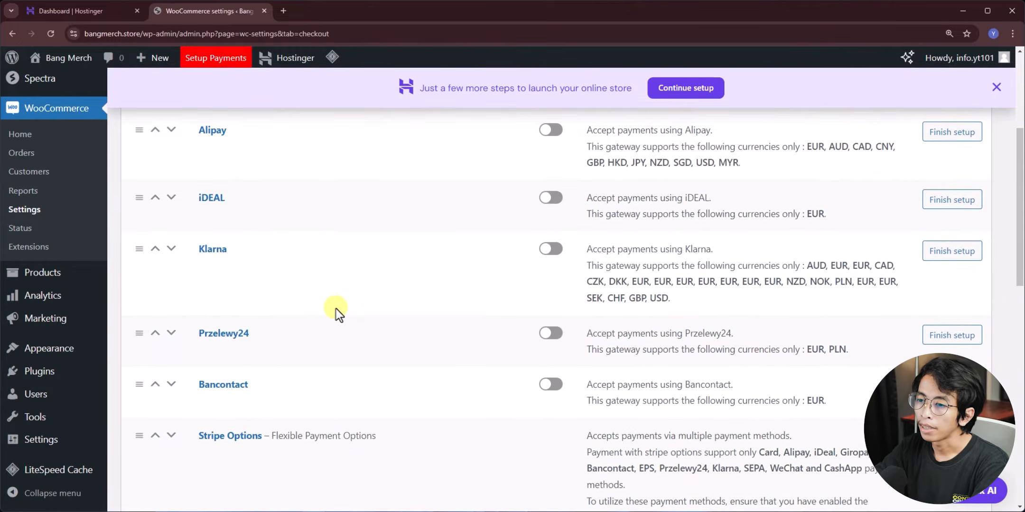
scroll(334, 308, down, 1)
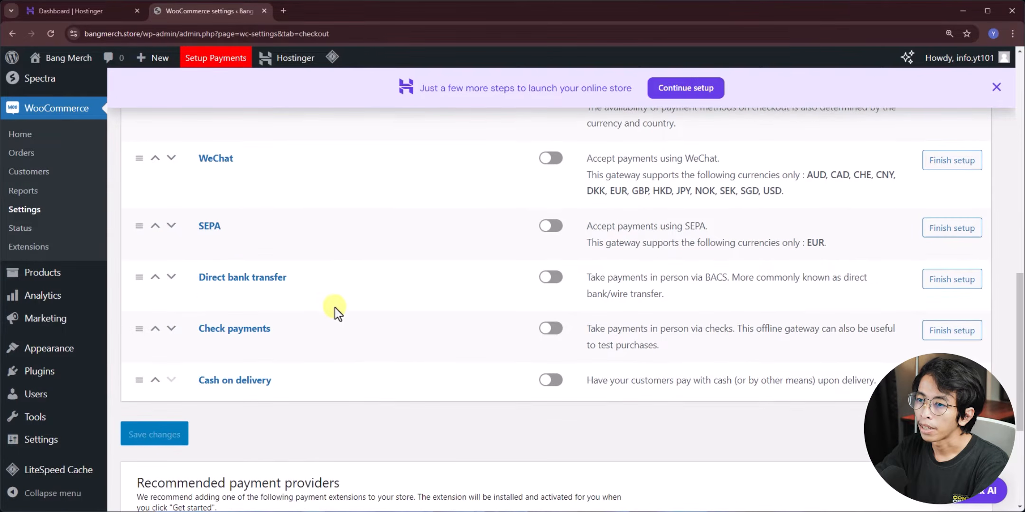
click(556, 280)
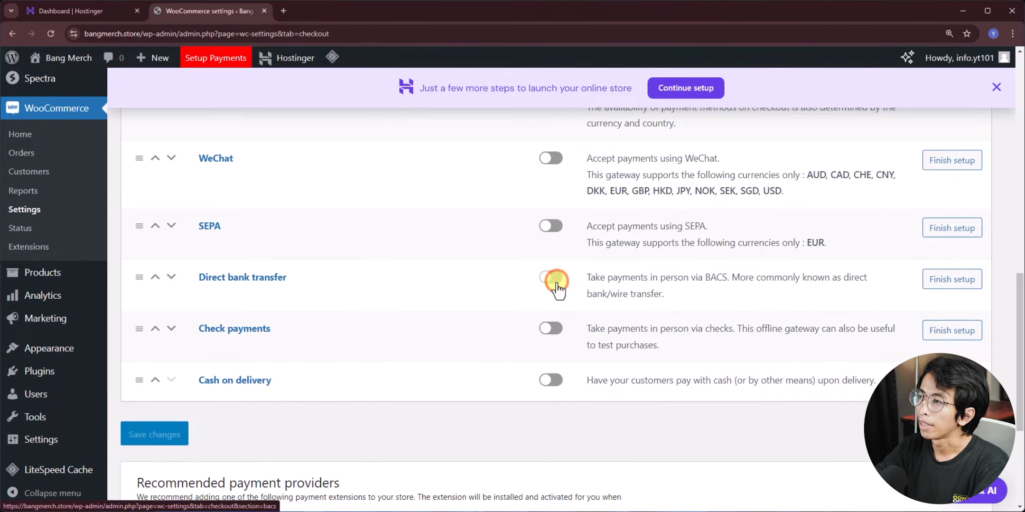
click(233, 284)
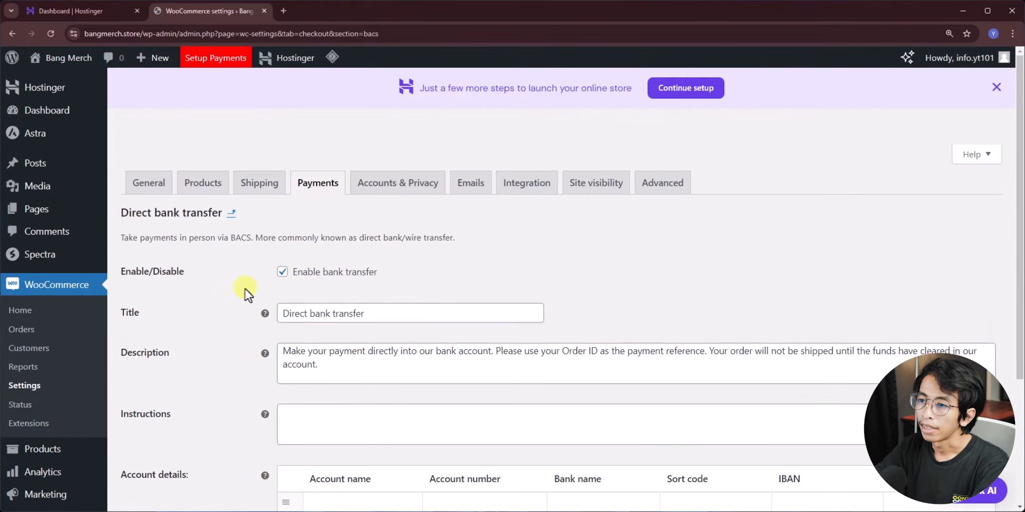
- Title the method 'Bank Transfer' and paste in the description and instructions text
drag(412, 317, 208, 318)
text(Bank Transfer)
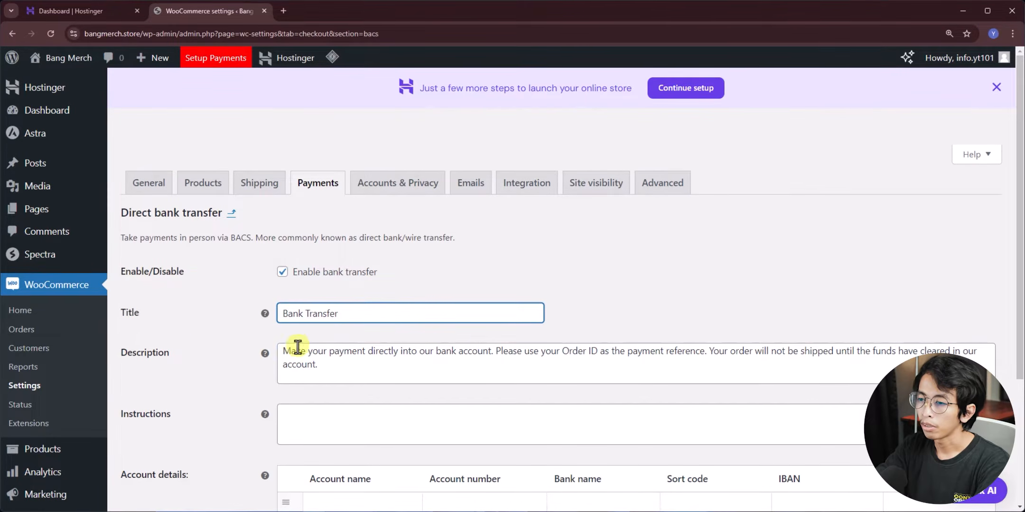
drag(291, 350, 328, 366)
text(Pembayaran manual melalui Bank Transfer)
click(376, 436)
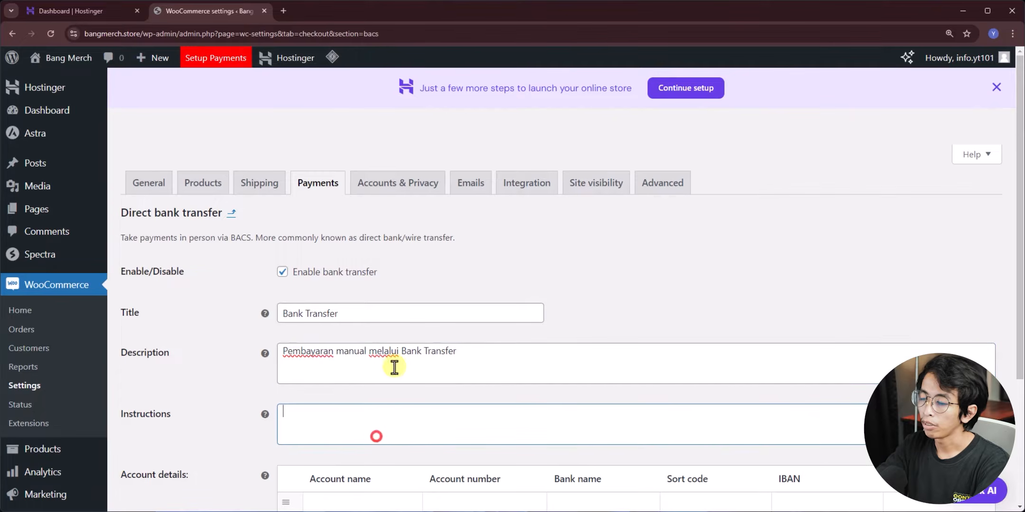
scroll(266, 342, down, 3)
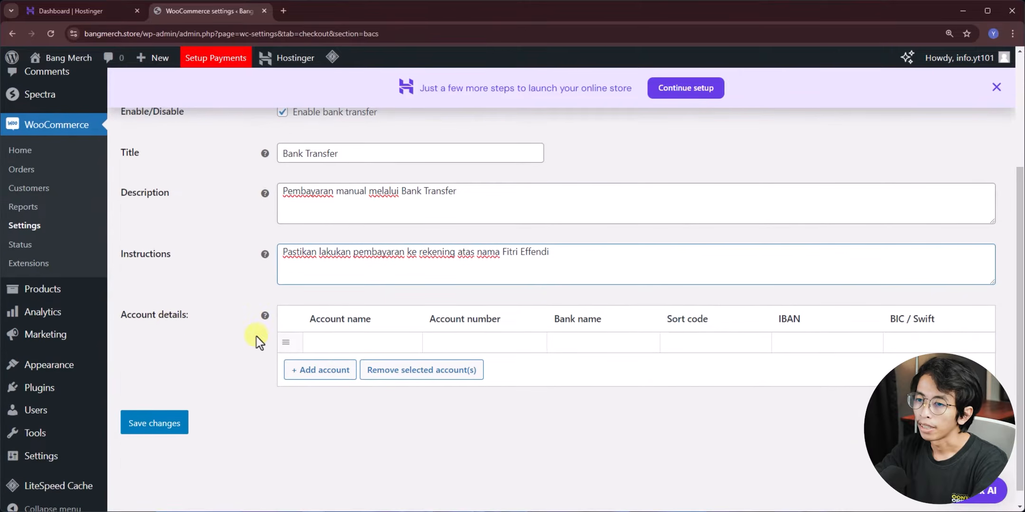
- Complete the first receiving account with bank name BCA and a corrected account number
click(316, 343)
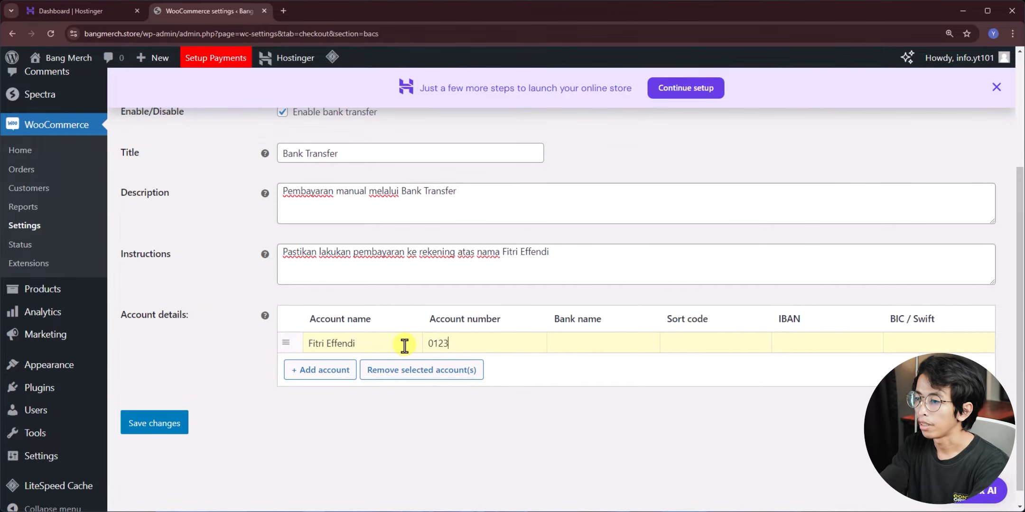
click(603, 345)
text(BCA)
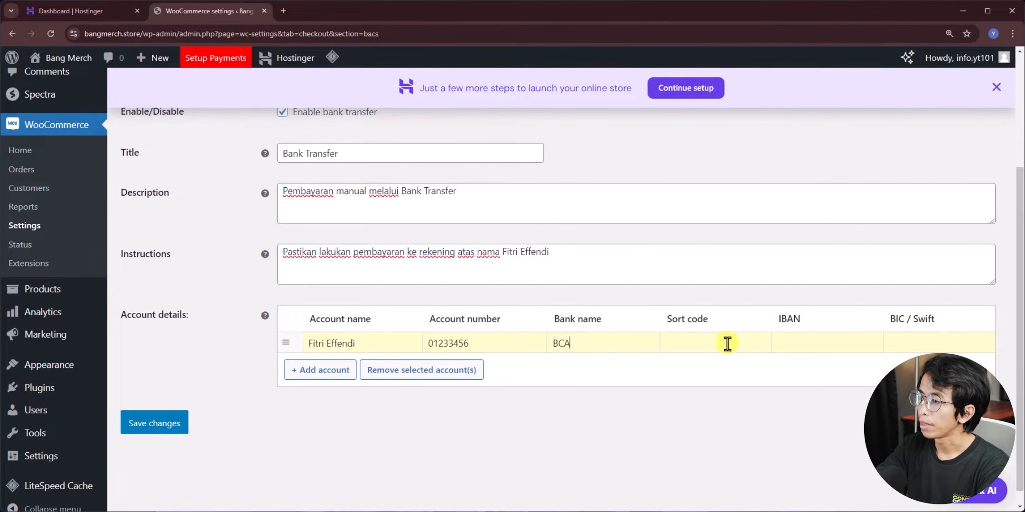
click(701, 342)
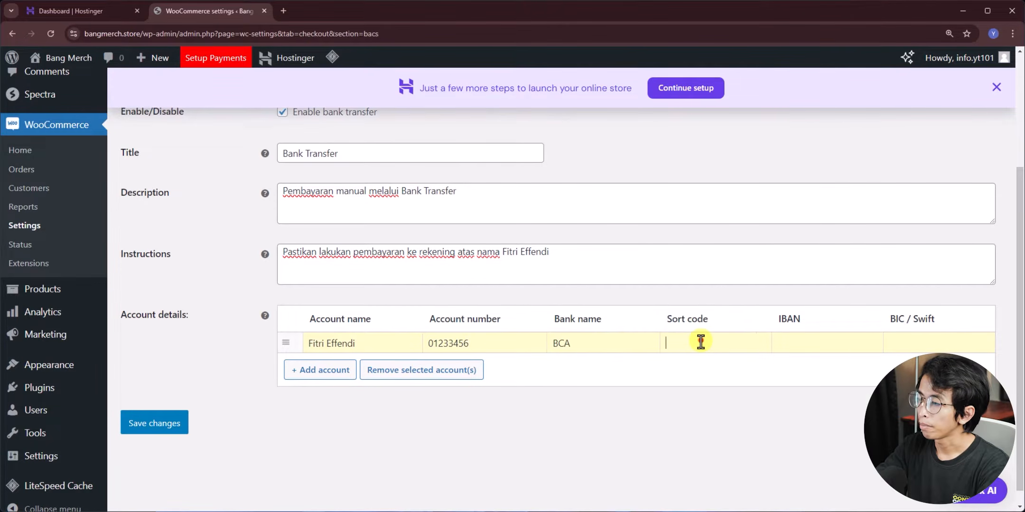
click(520, 365)
text(7)
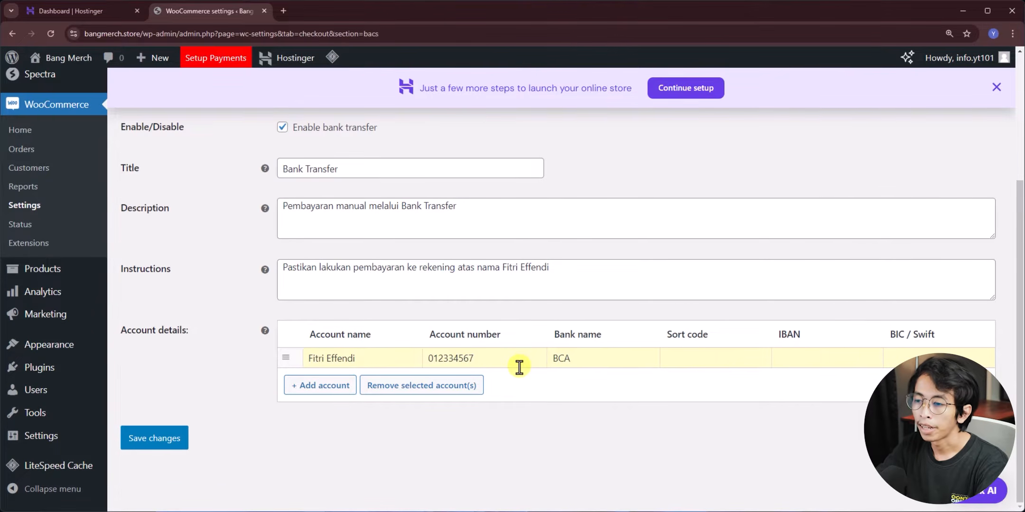
- Add a second account with holder name, account number and bank BNI, then save
click(321, 385)
click(317, 384)
text(Fit)
click(375, 406)
click(456, 378)
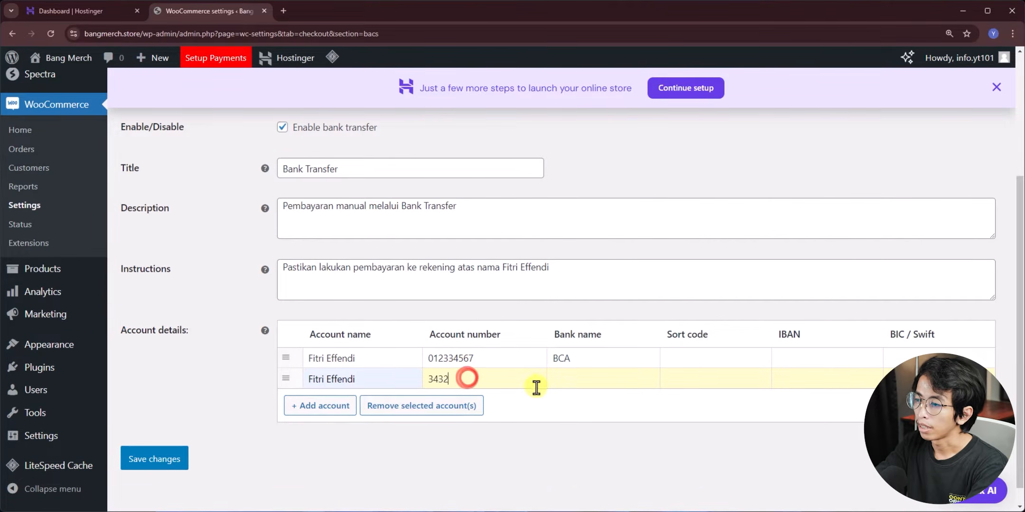
click(578, 381)
text(BNI)
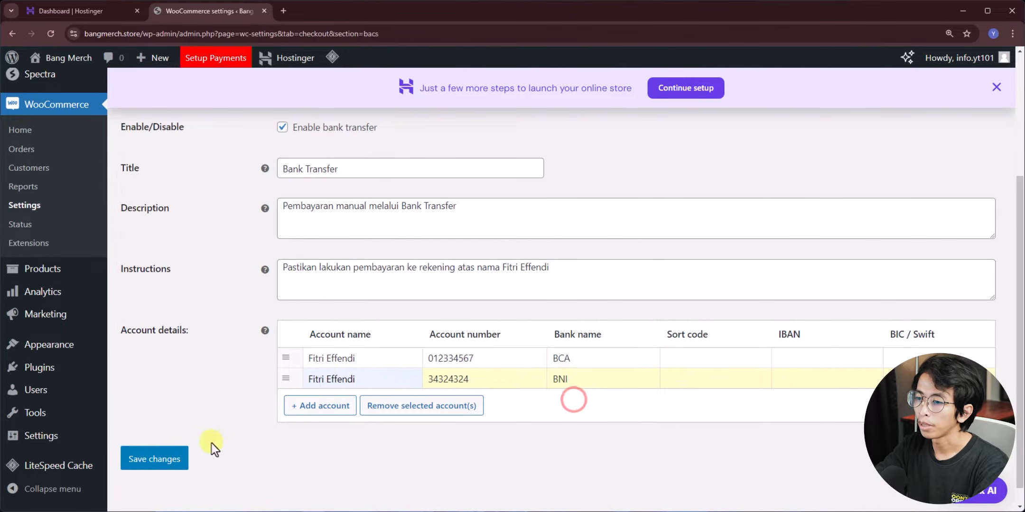
click(173, 458)
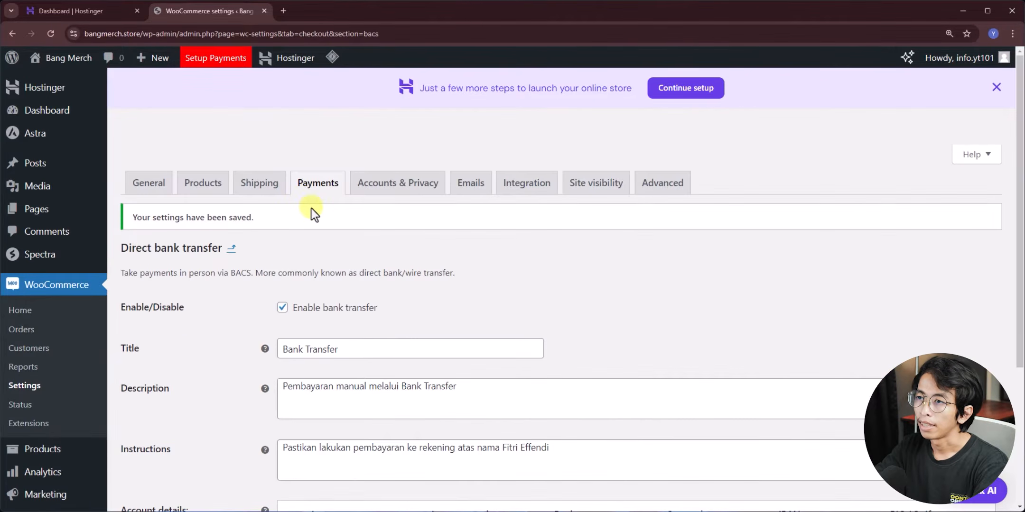
- Go back to the store setup checklist, now 3 of 5 complete, at Manage shipping
scroll(318, 247, down, 4)
scroll(323, 379, up, 5)
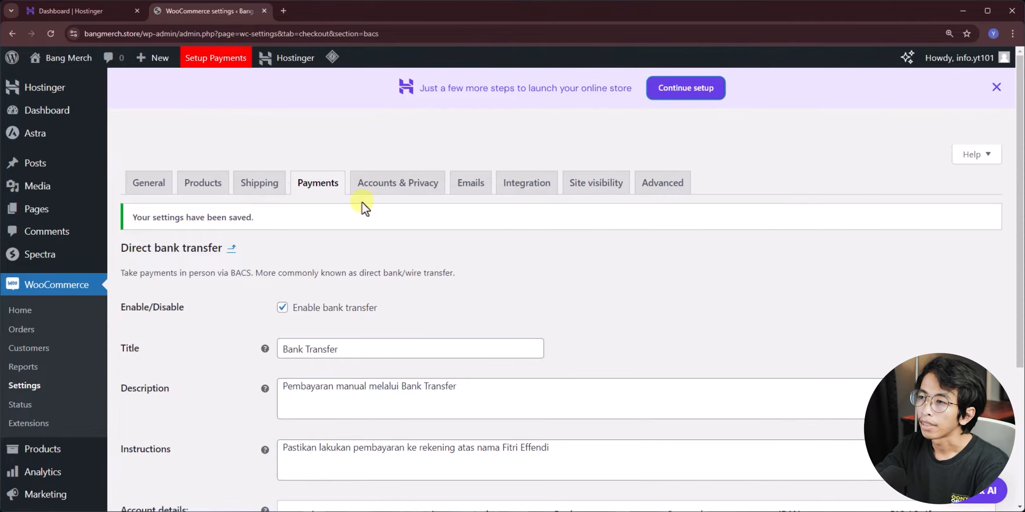
click(686, 92)
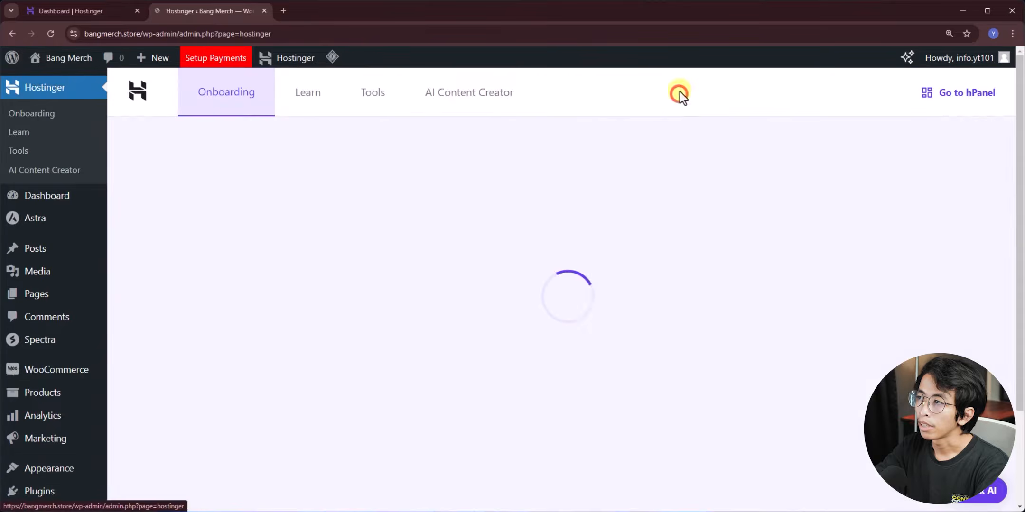
scroll(588, 290, down, 3)
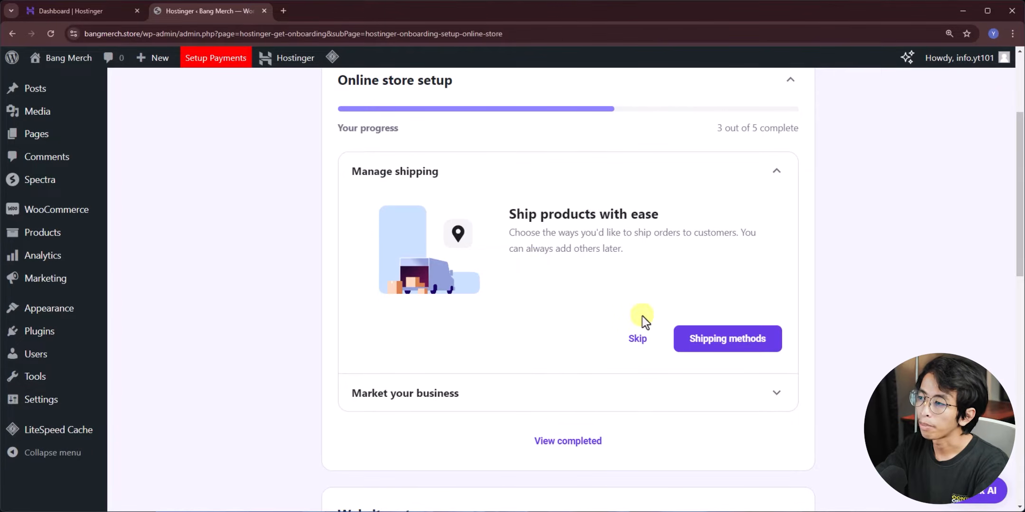
- Open the store's shipping settings from the Manage shipping card
click(731, 343)
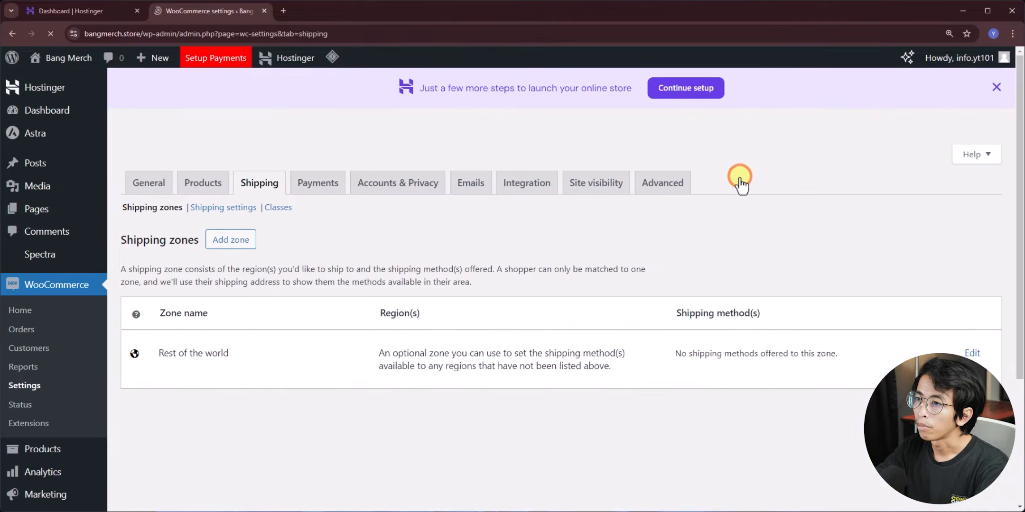
scroll(257, 303, down, 5)
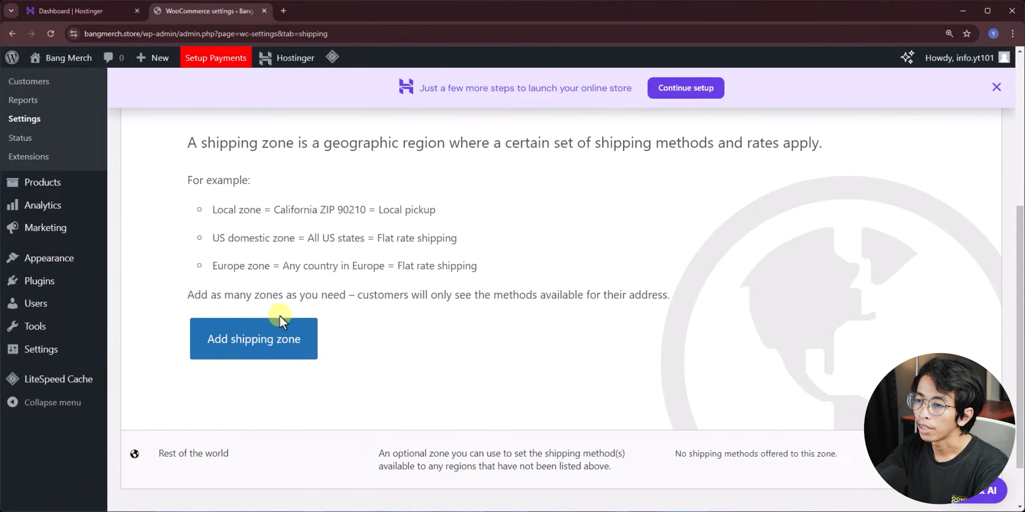
scroll(275, 346, up, 5)
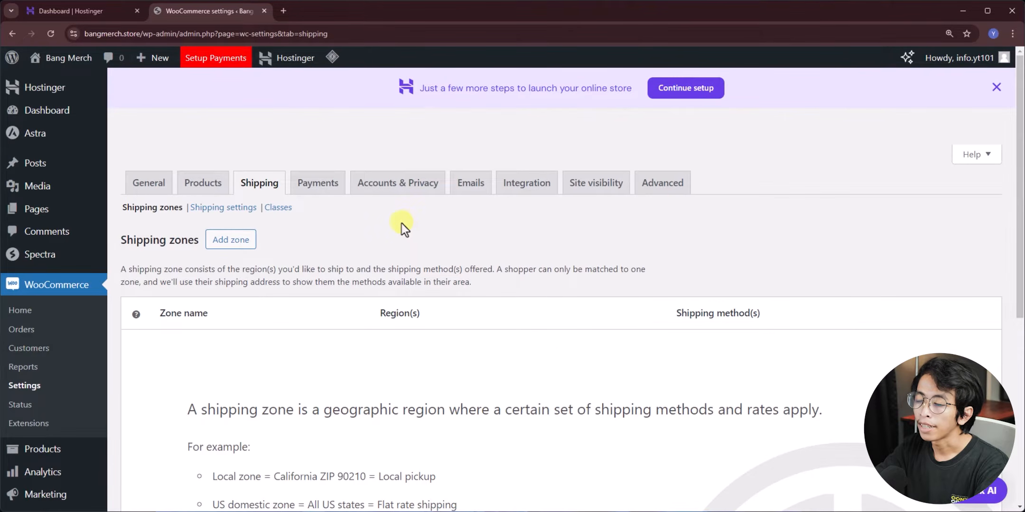
scroll(224, 292, down, 3)
scroll(190, 247, up, 3)
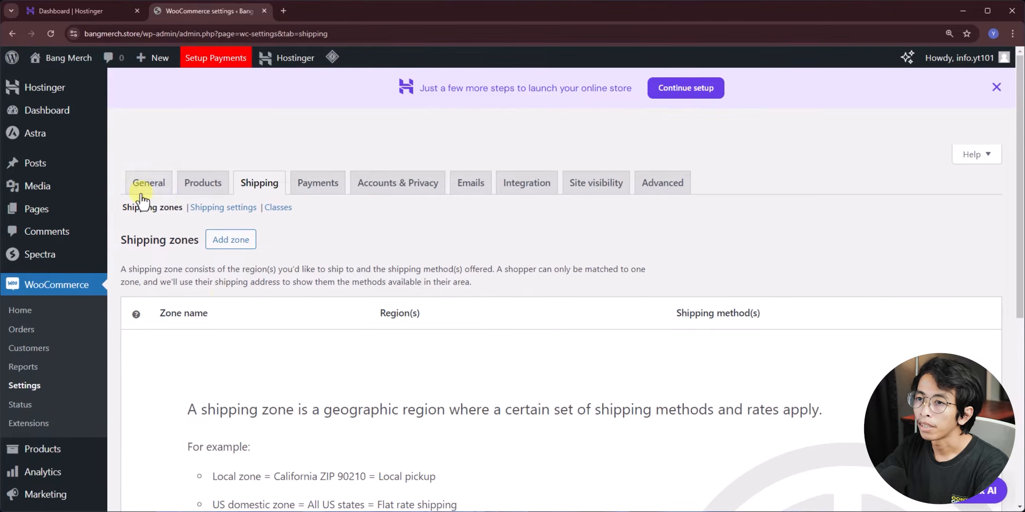
- Set the store address, Indonesia-only selling and shipping, and IDR currency, then save
click(145, 186)
click(302, 262)
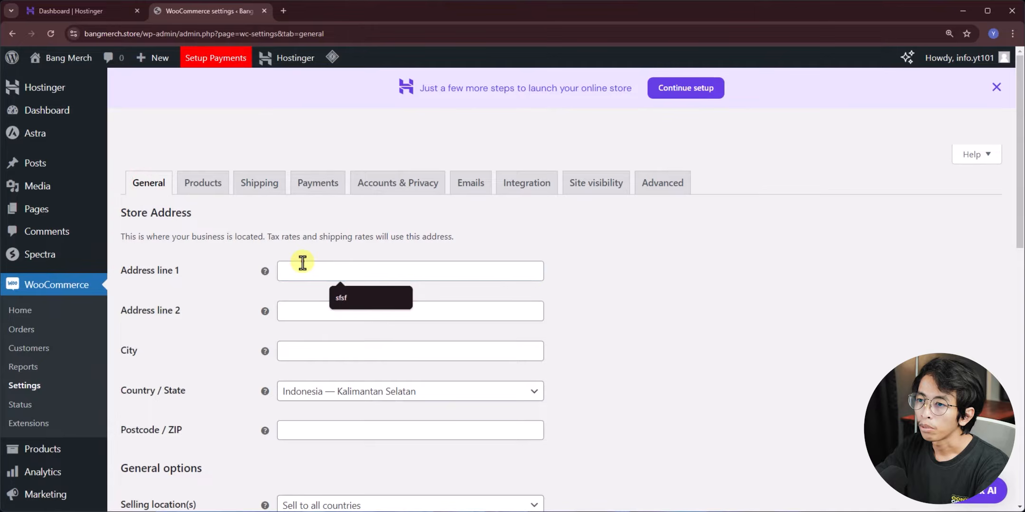
scroll(226, 295, down, 4)
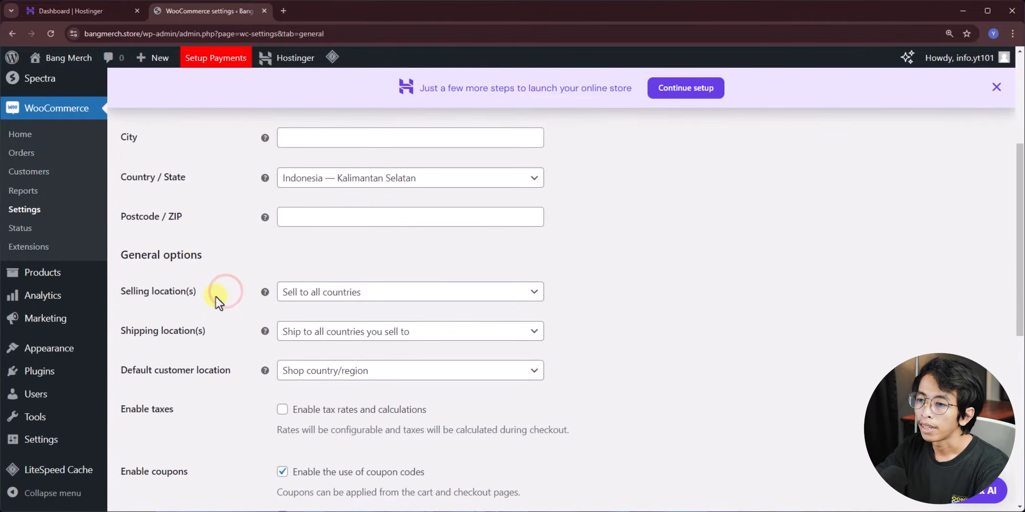
scroll(217, 297, down, 4)
scroll(214, 314, up, 8)
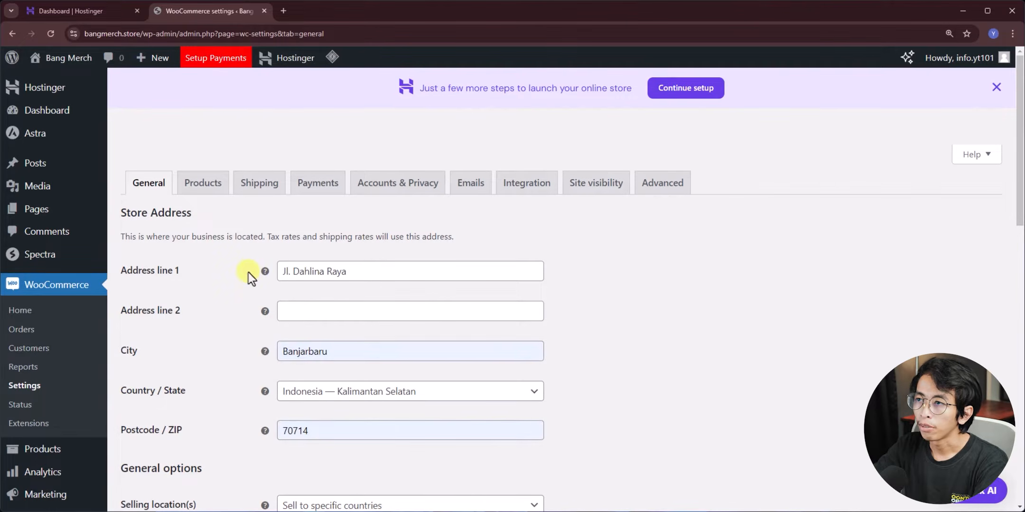
scroll(249, 273, down, 10)
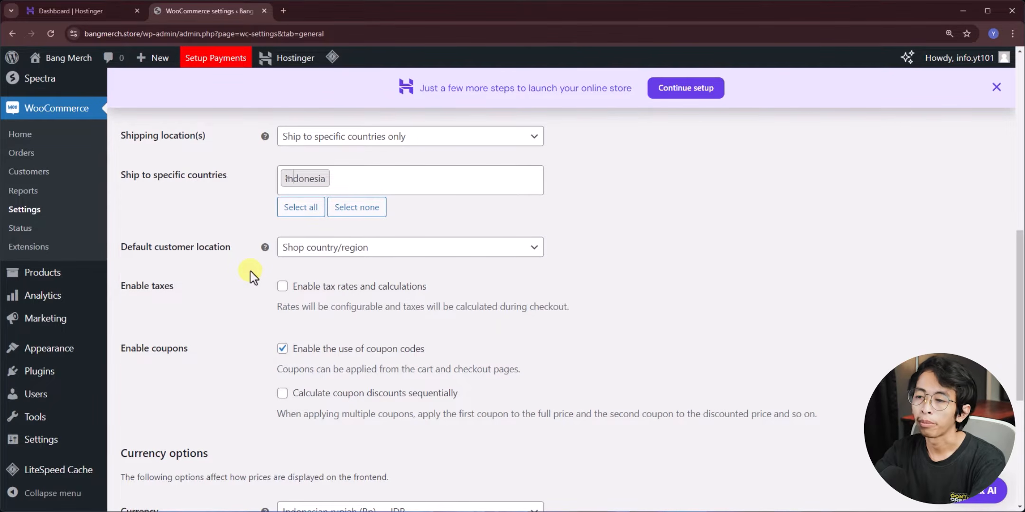
scroll(251, 271, down, 5)
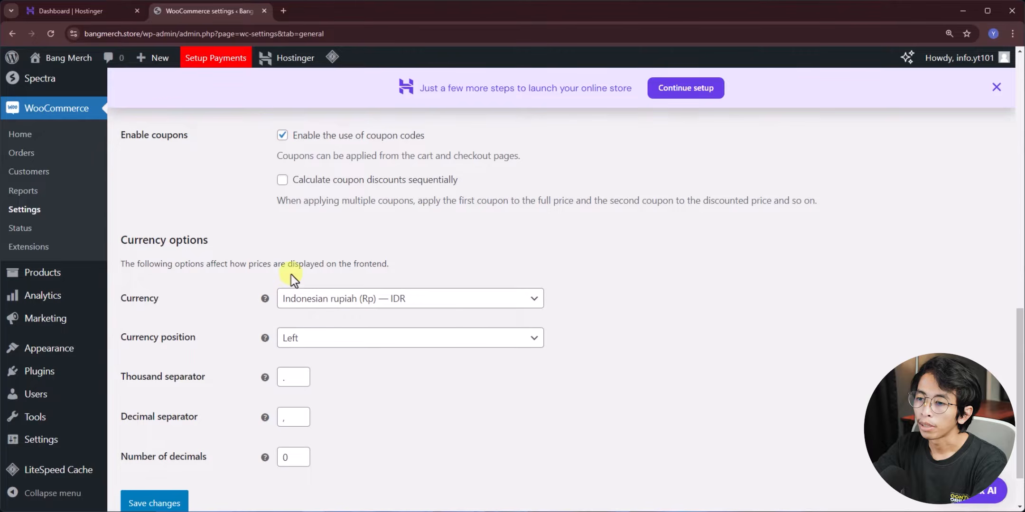
scroll(246, 284, down, 2)
click(151, 439)
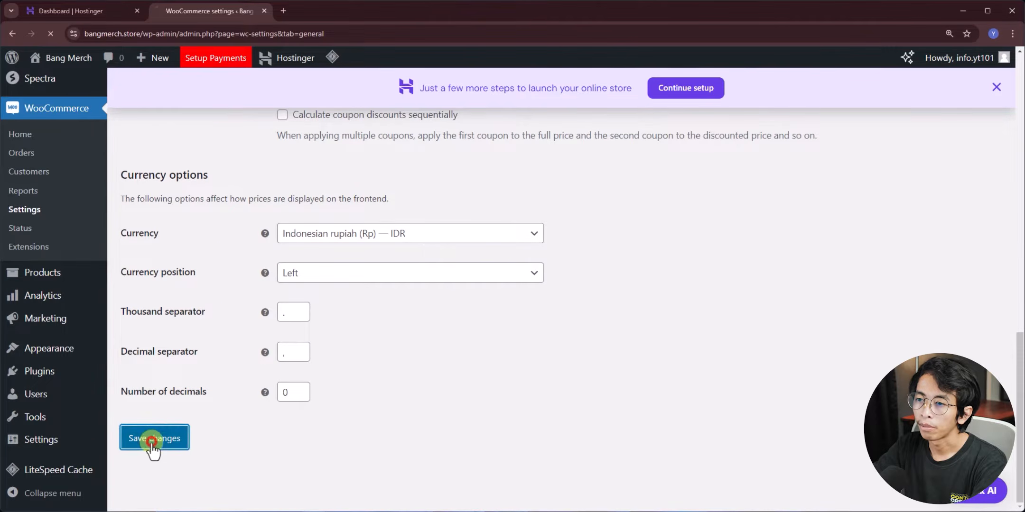
click(683, 95)
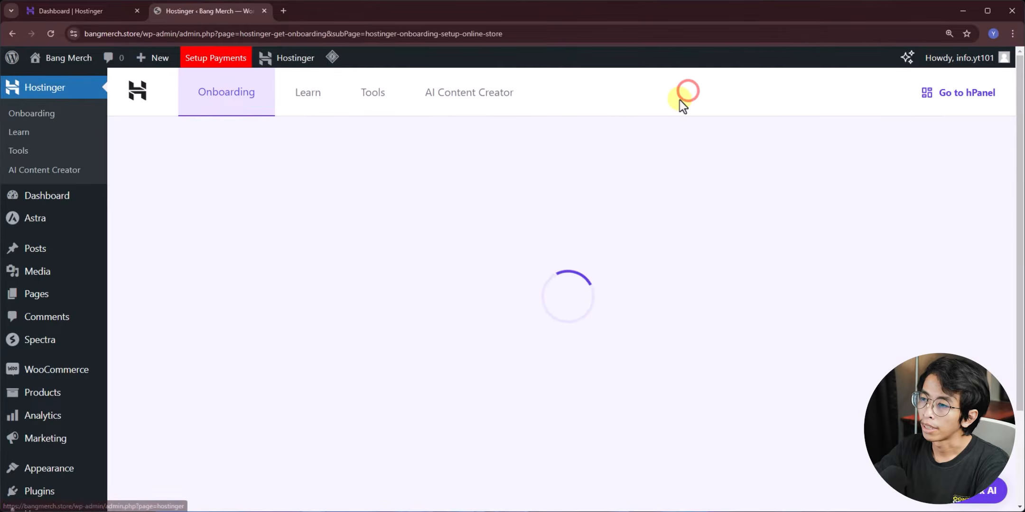
- Visit the live bangmerch.store site in a new tab and browse its rupiah-priced products
scroll(560, 308, down, 4)
scroll(554, 319, down, 1)
scroll(554, 319, down, 4)
scroll(537, 342, up, 7)
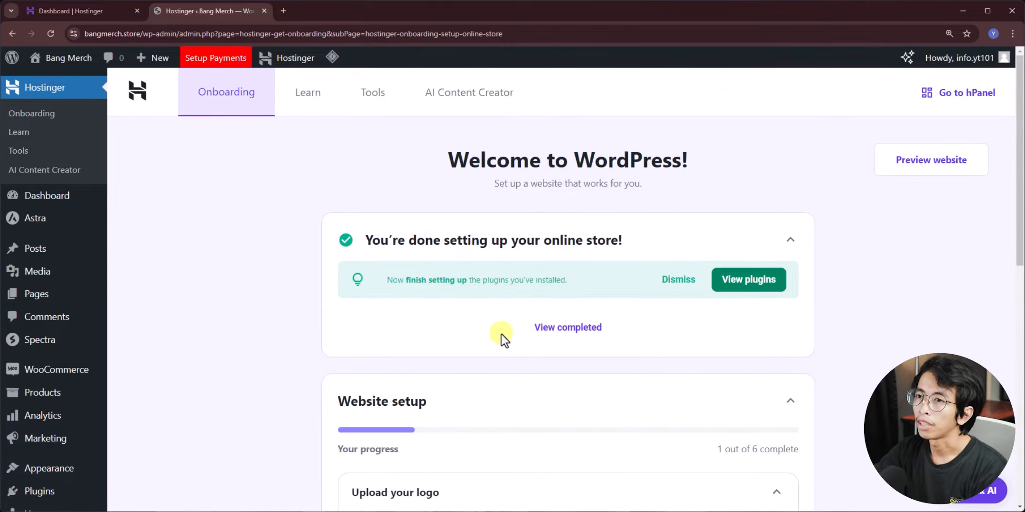
mouse_move(68, 58)
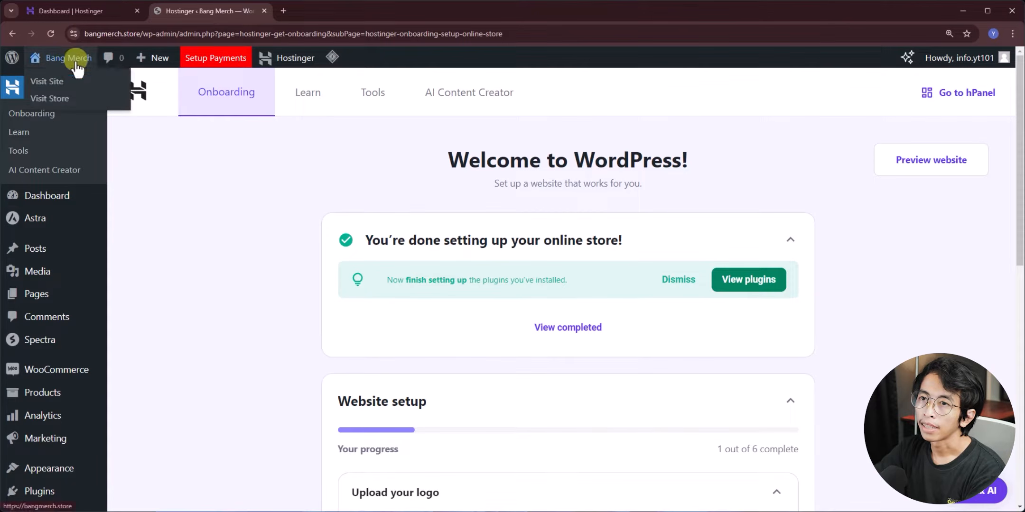
click(73, 81)
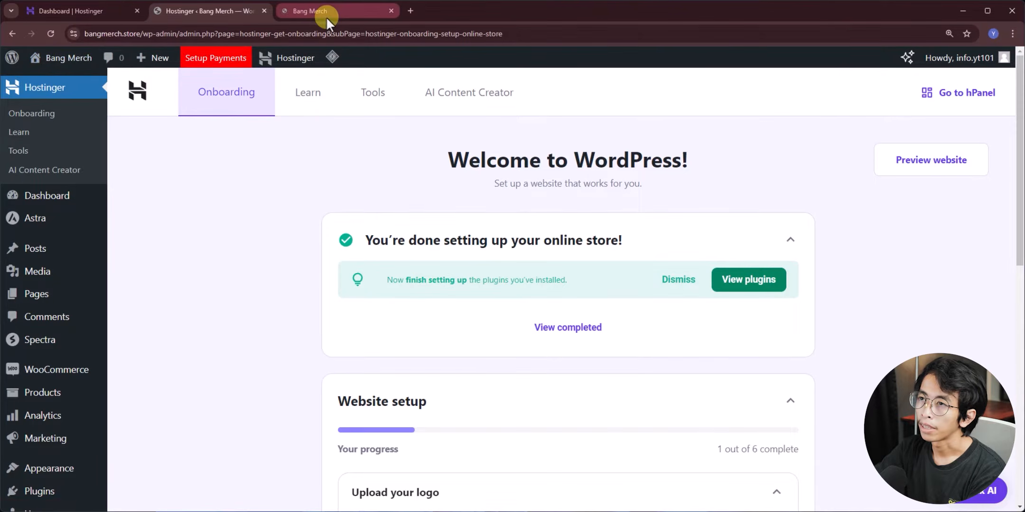
click(326, 16)
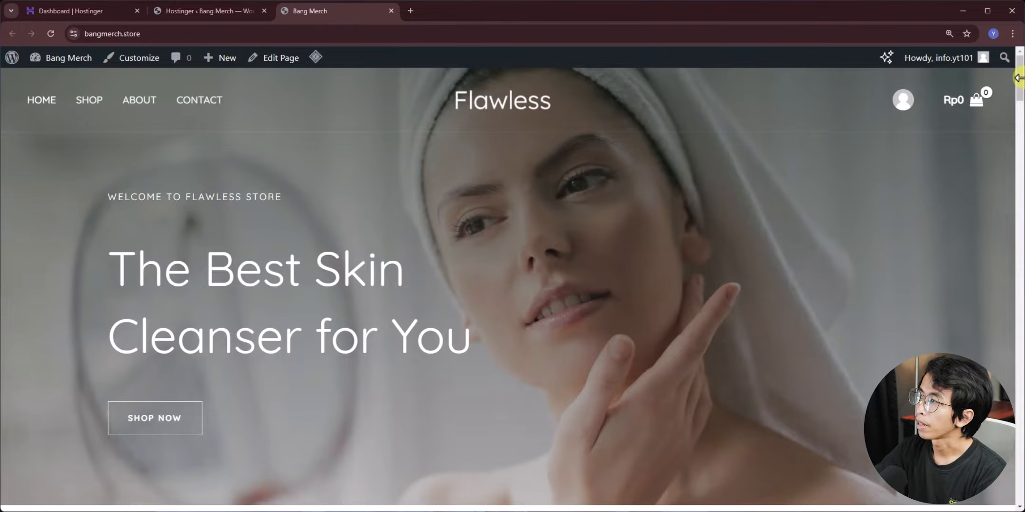
drag(1020, 78, 1020, 389)
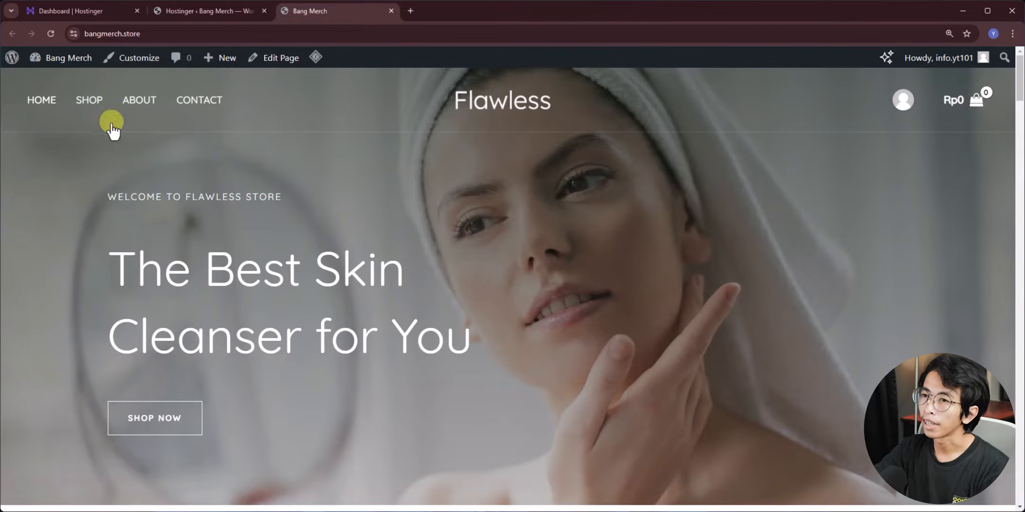
scroll(507, 133, down, 1)
scroll(472, 170, up, 1)
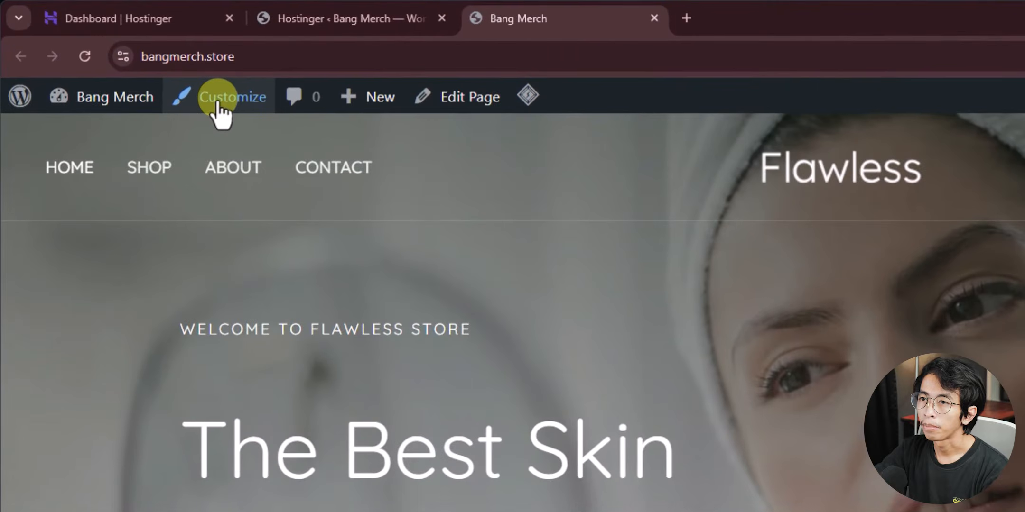
- In the Customizer, replace the header logo with uploaded logo.png (804×97)
click(130, 58)
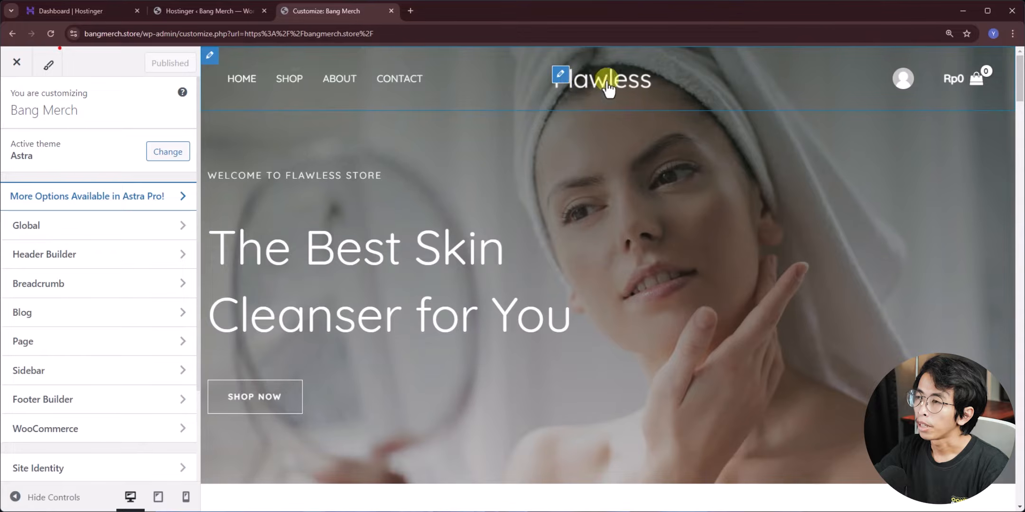
click(560, 78)
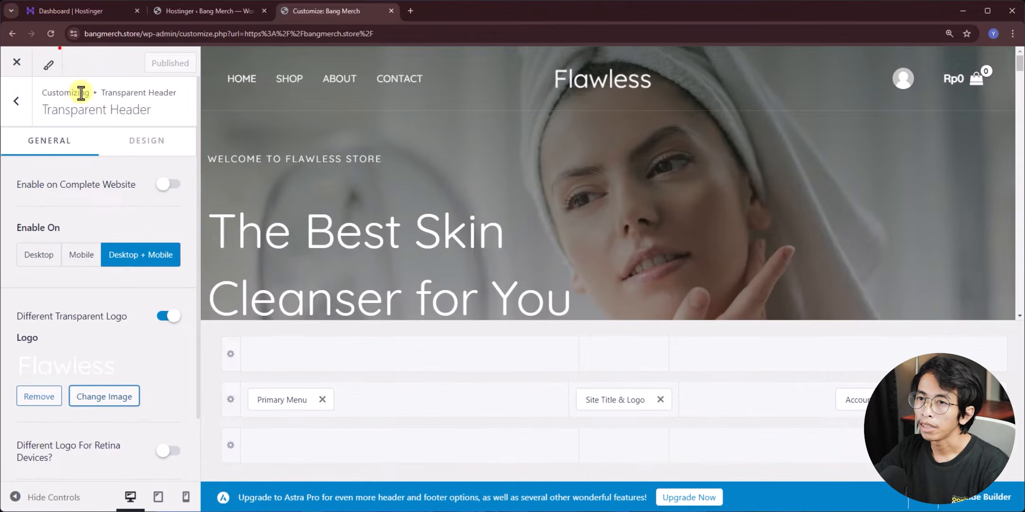
scroll(52, 297, down, 2)
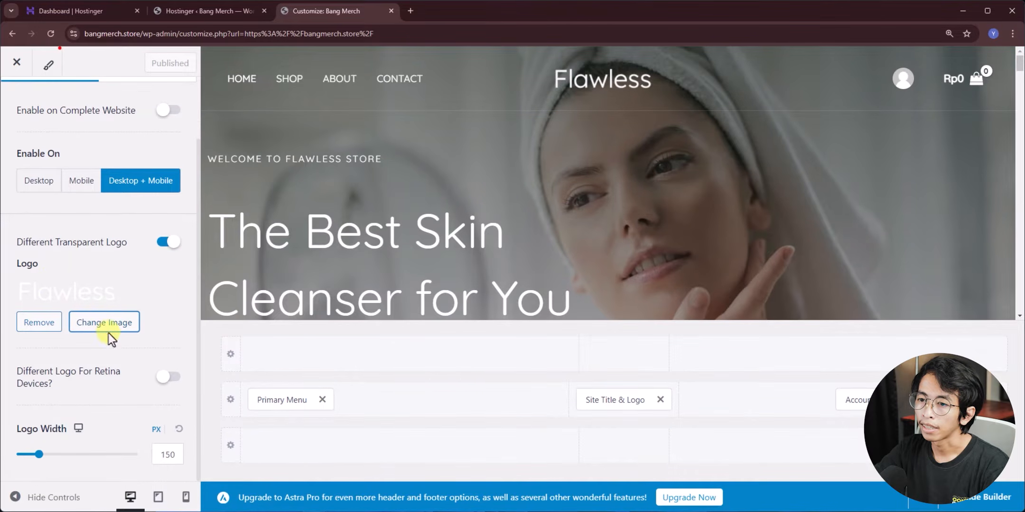
click(104, 325)
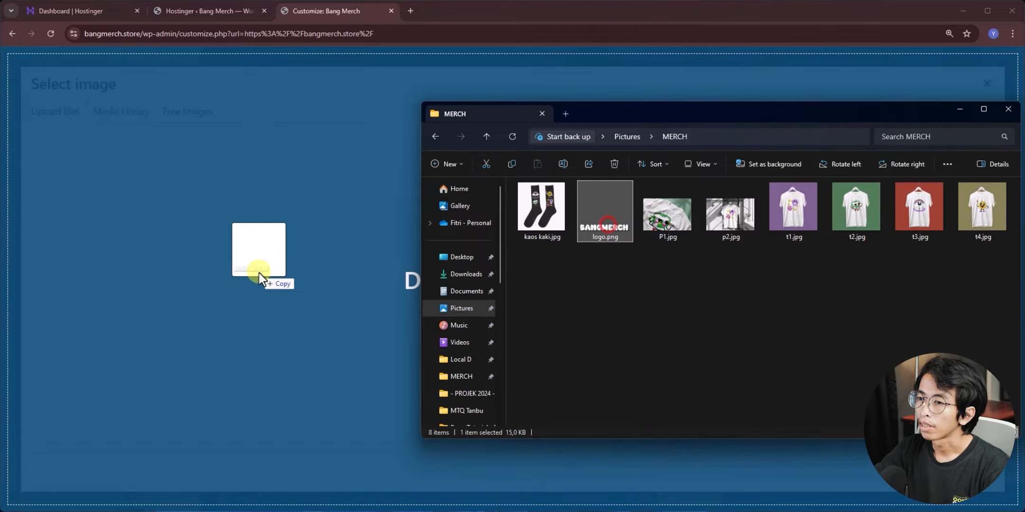
drag(260, 273, 247, 292)
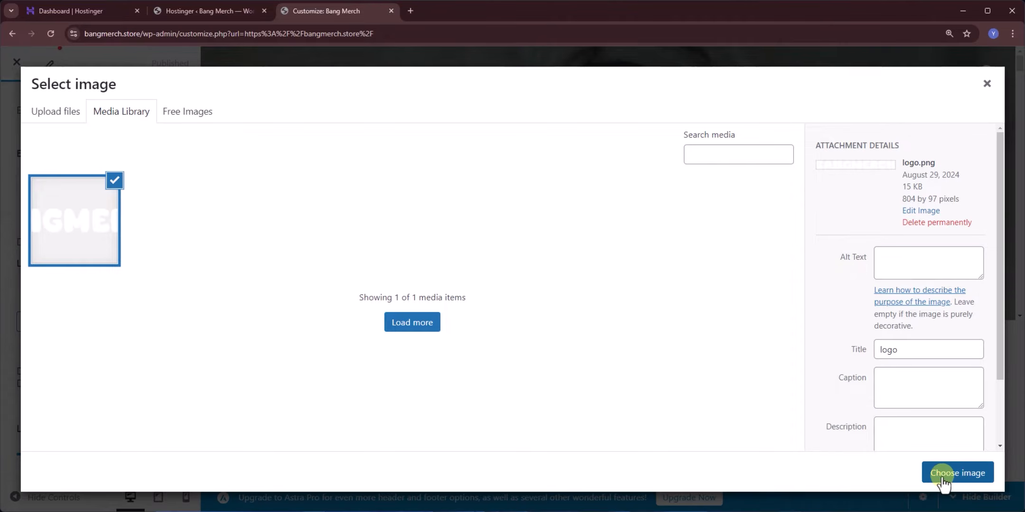
click(943, 477)
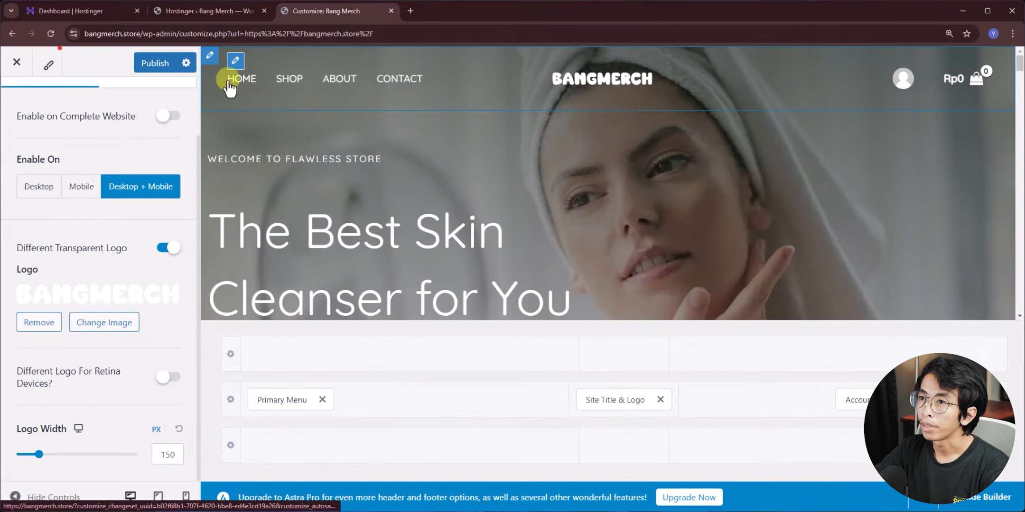
- Inspect the Primary menu's Home item and Add Items panel, then publish the Customizer changes
click(235, 61)
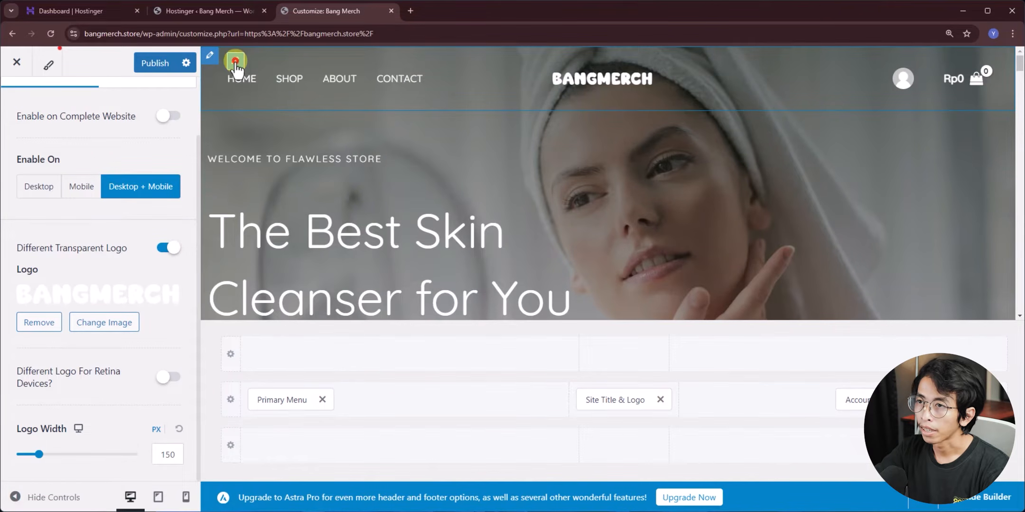
click(83, 202)
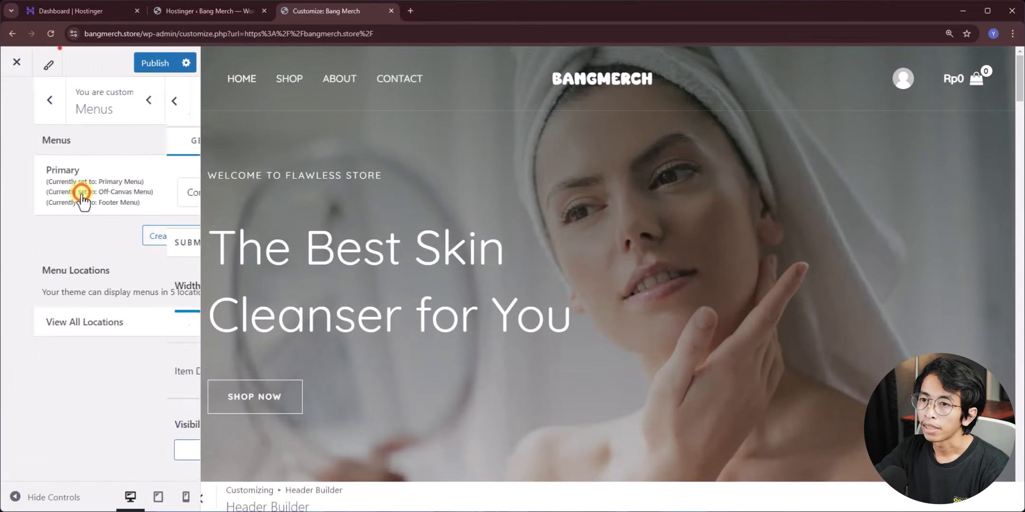
click(40, 316)
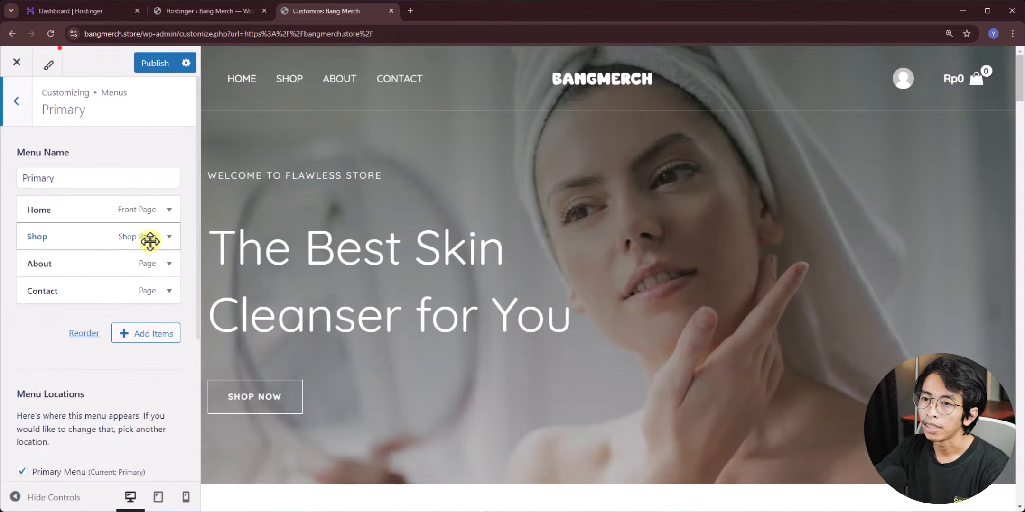
click(169, 210)
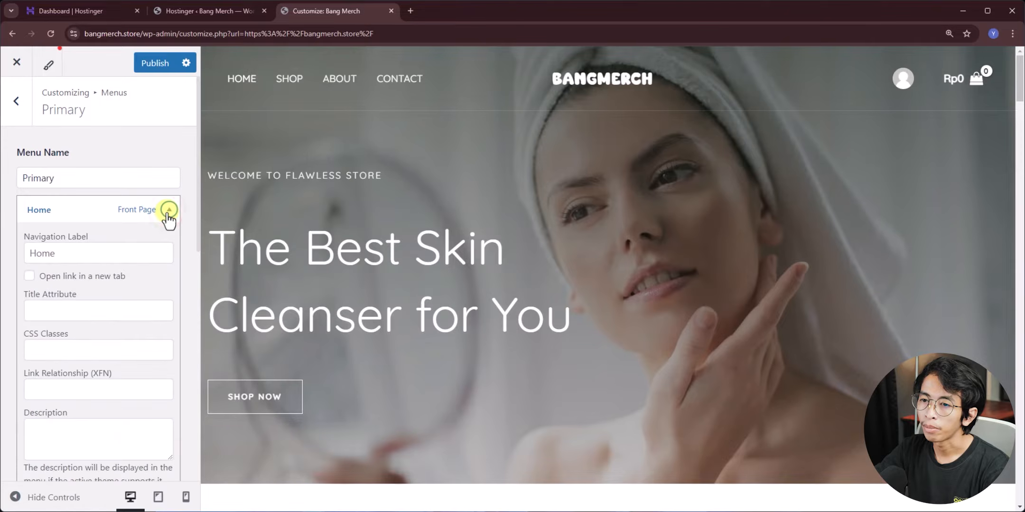
click(73, 256)
click(169, 209)
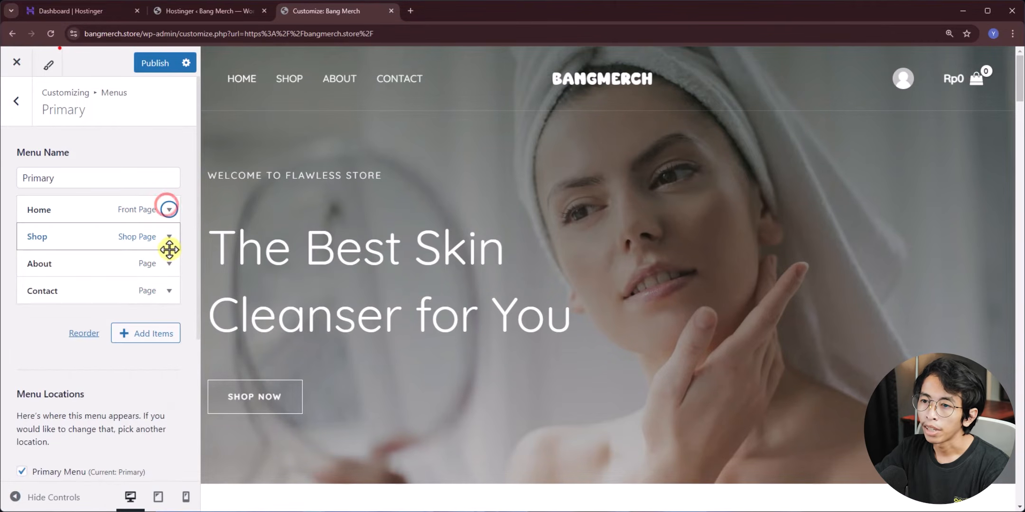
click(151, 335)
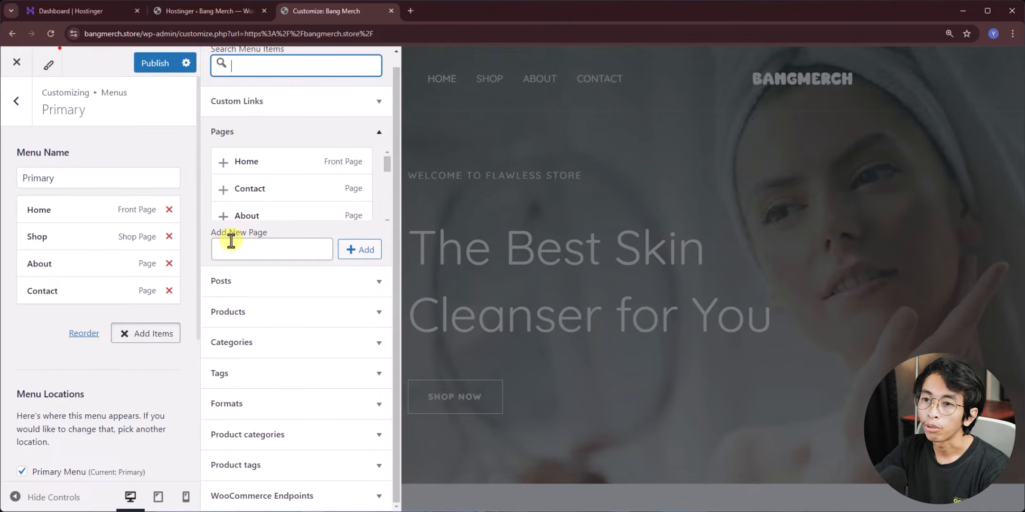
click(458, 153)
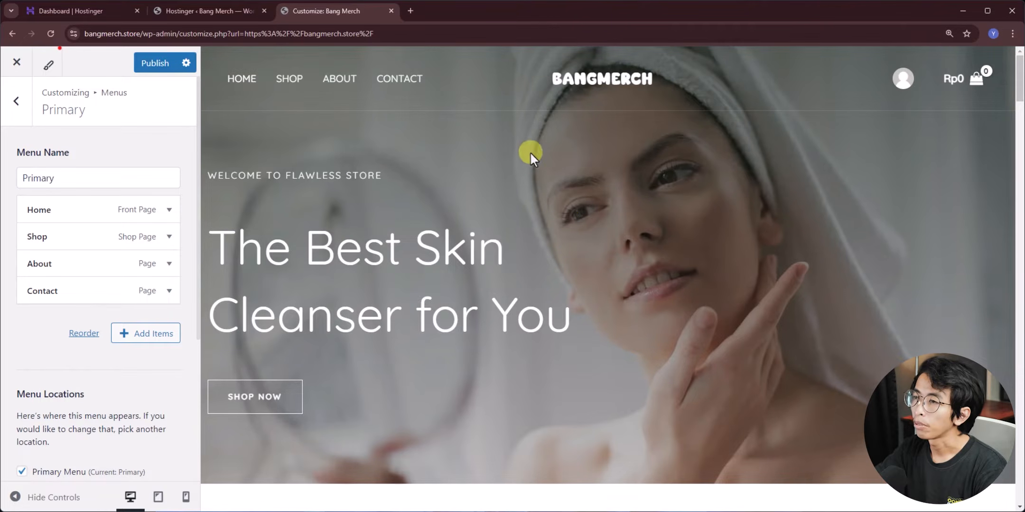
click(156, 67)
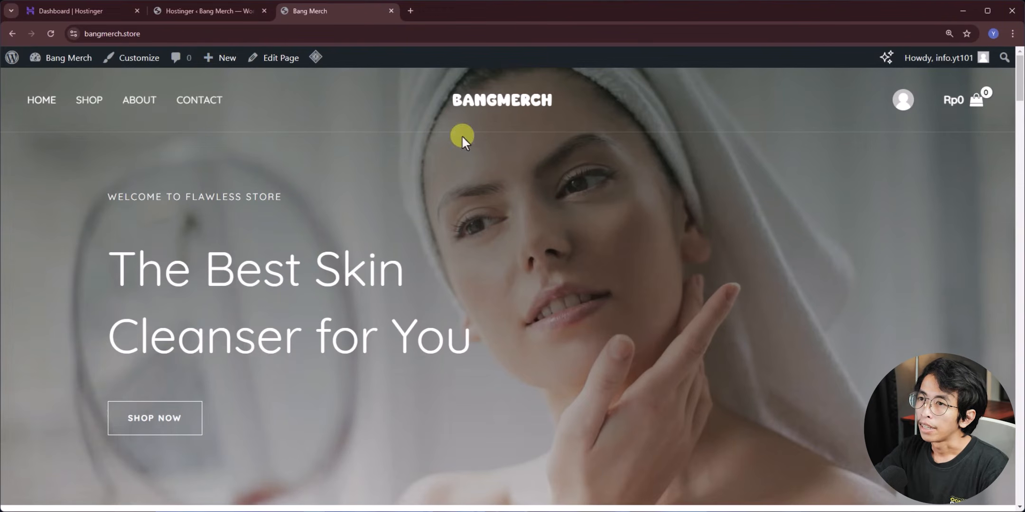
- Browse the live homepage showing the BANGMERCH logo, then open Home in the block editor
mouse_move(923, 116)
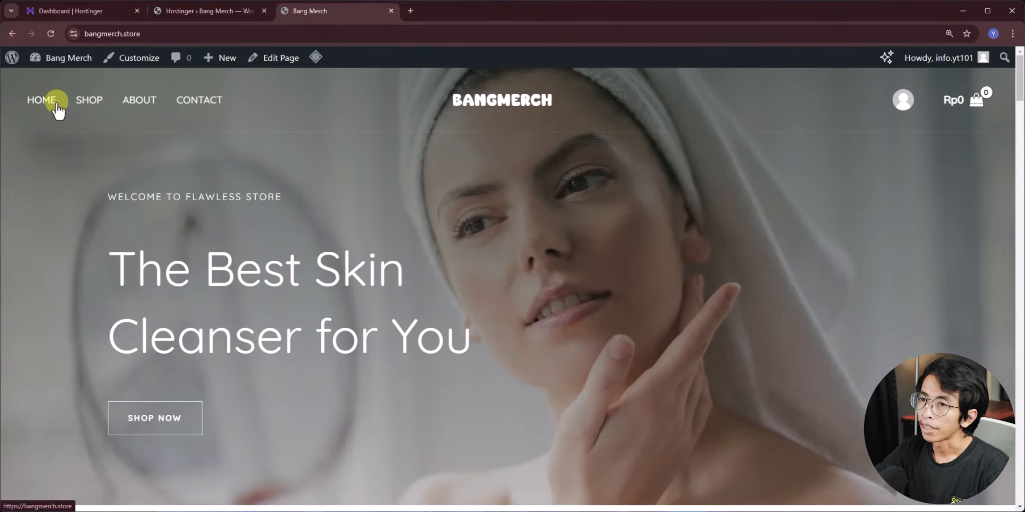
scroll(475, 227, down, 15)
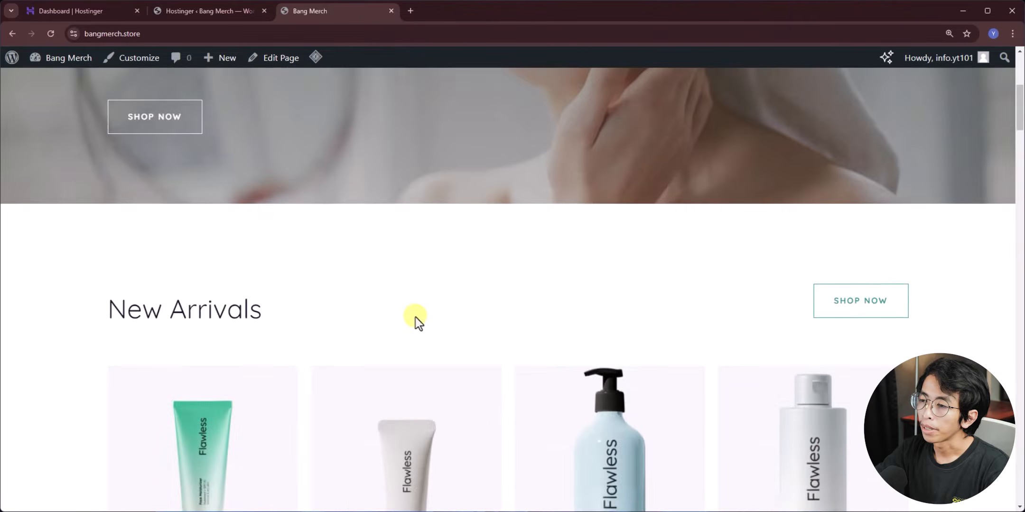
scroll(439, 393, down, 5)
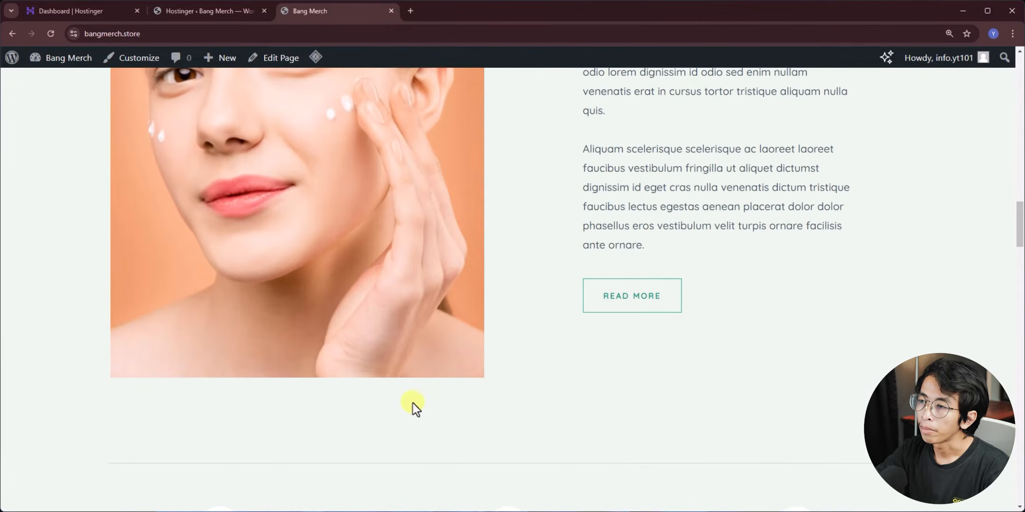
scroll(409, 406, up, 20)
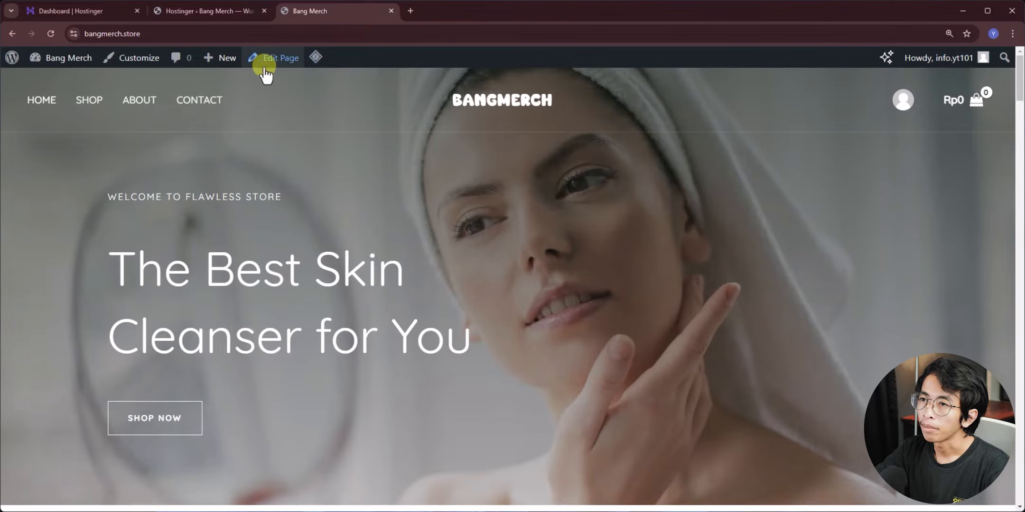
click(279, 58)
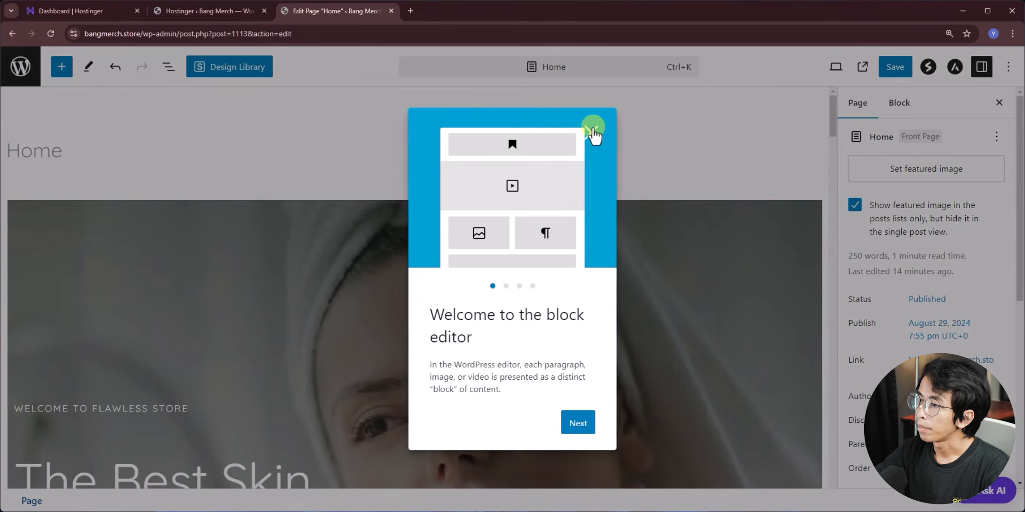
- Dismiss the welcome guide, select the hero Container, and choose Change Image under its Style background
click(593, 132)
scroll(200, 277, down, 4)
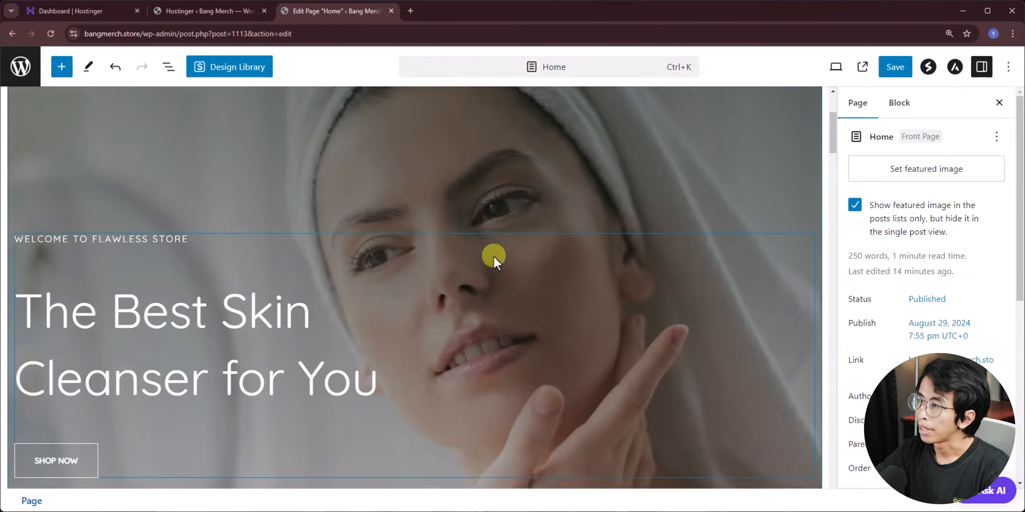
scroll(428, 281, up, 5)
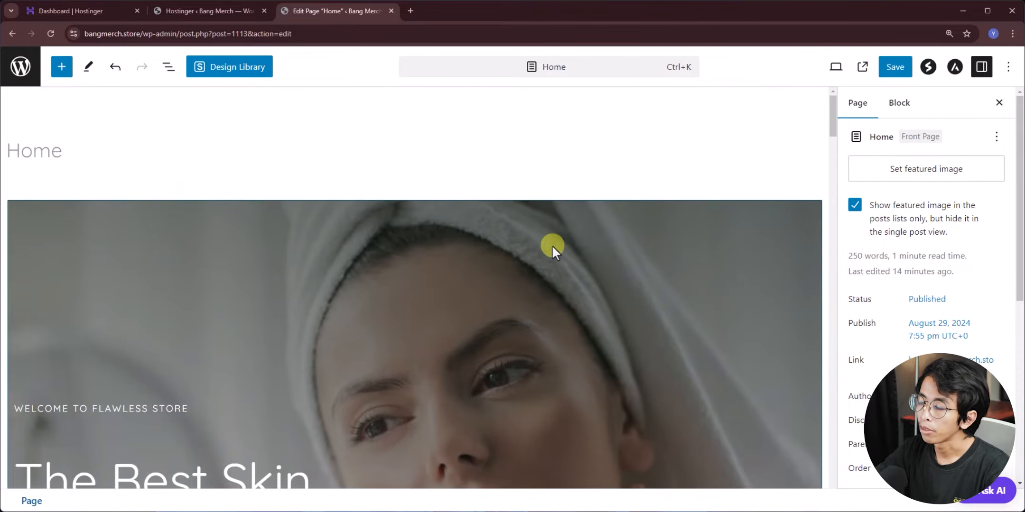
scroll(552, 266, down, 4)
scroll(535, 299, up, 2)
scroll(534, 299, up, 1)
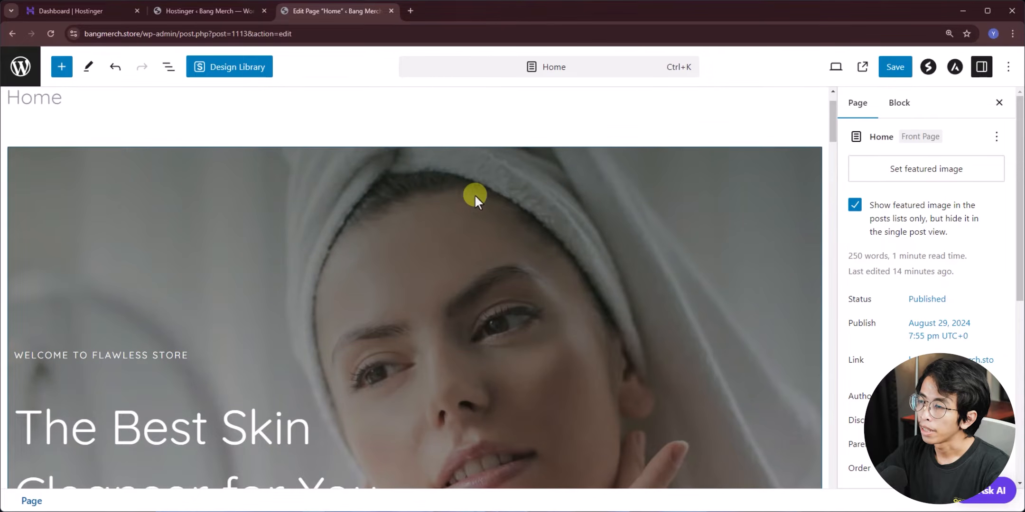
click(519, 192)
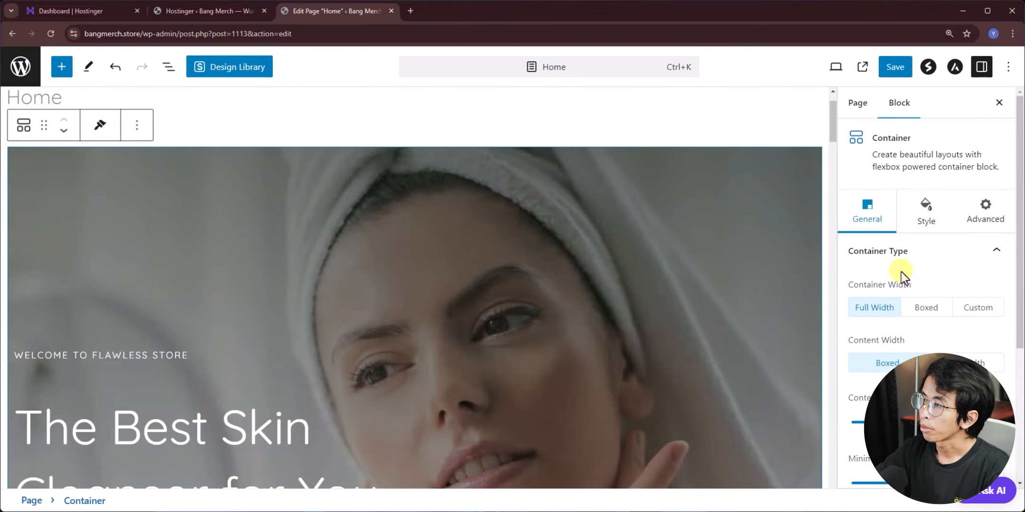
click(923, 228)
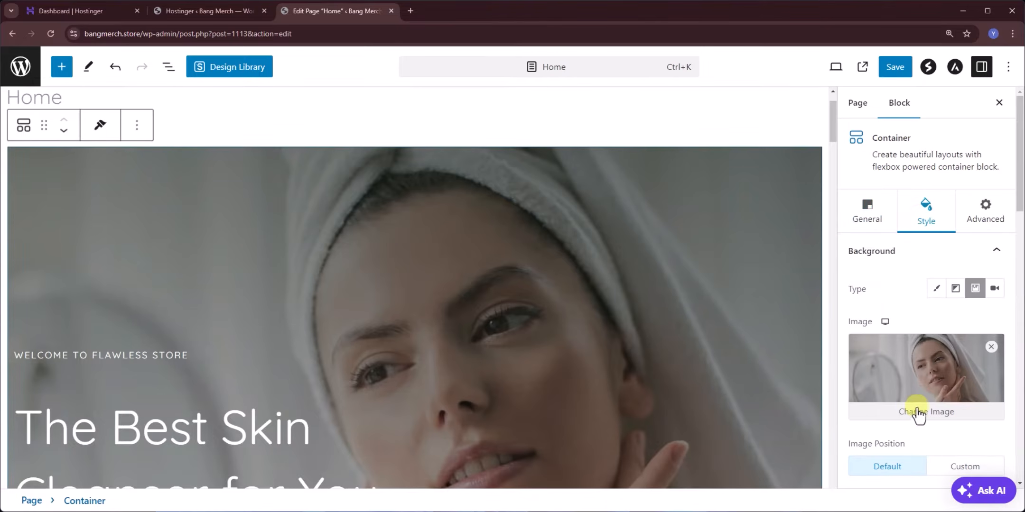
click(908, 413)
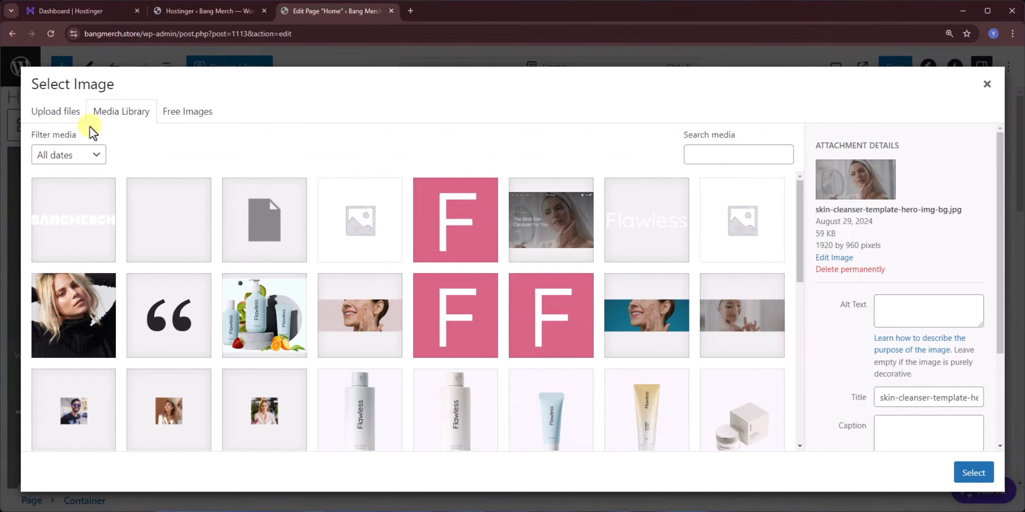
- Upload P1.jpg and set it as the hero container's background image
click(58, 111)
key(alt+Tab)
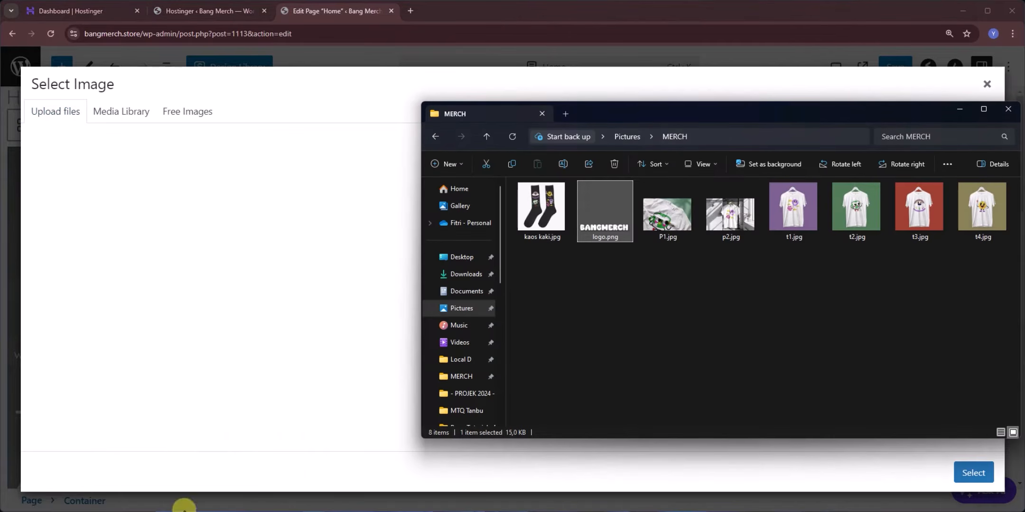
drag(661, 223, 240, 255)
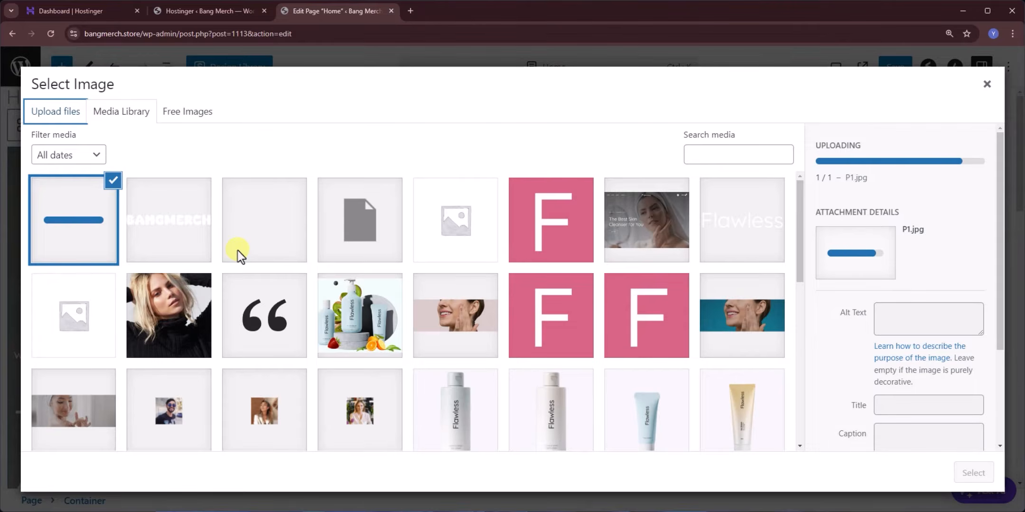
click(973, 473)
scroll(227, 274, up, 3)
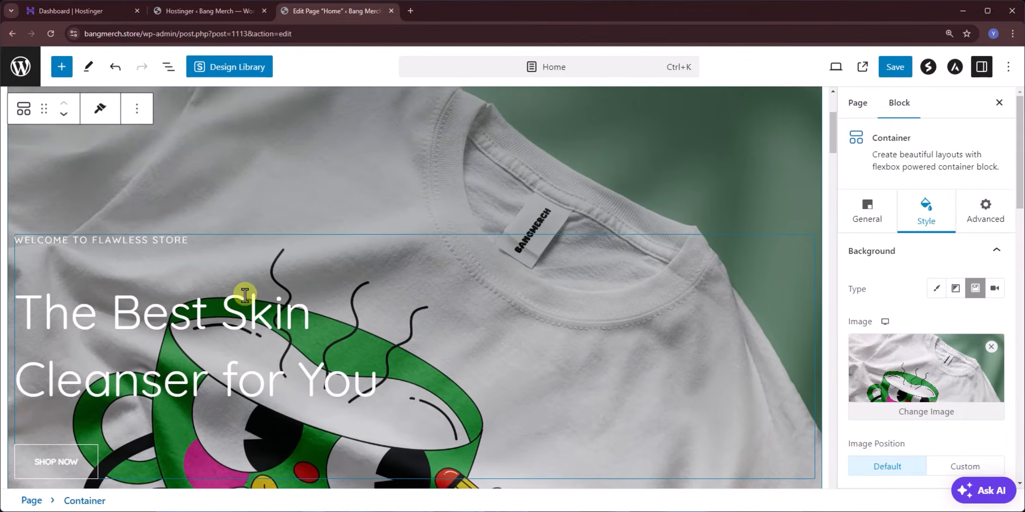
- Set the Info Box to 'NEW RELEASE' and 'Bang Tutorial Merchandise Official', adjusting title typography
click(72, 250)
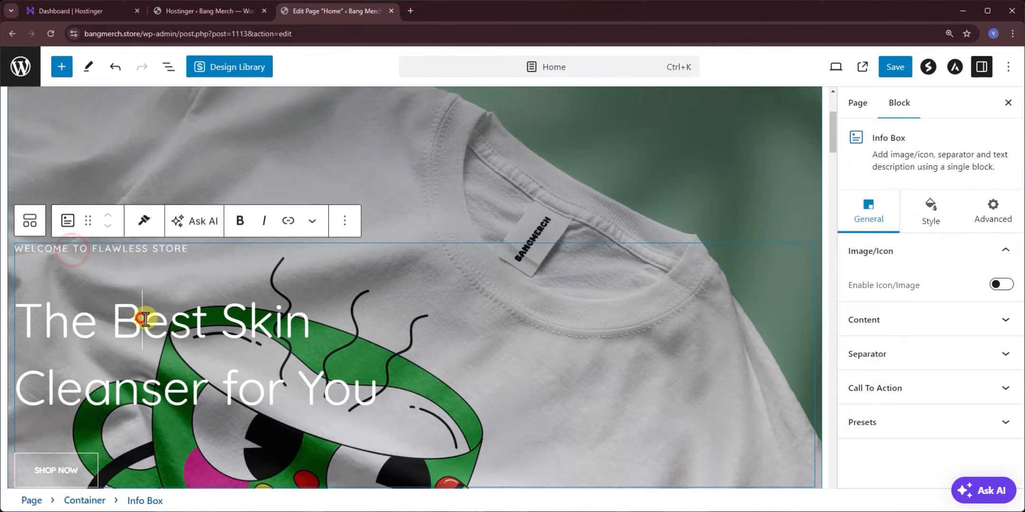
scroll(138, 313, down, 4)
scroll(183, 299, up, 3)
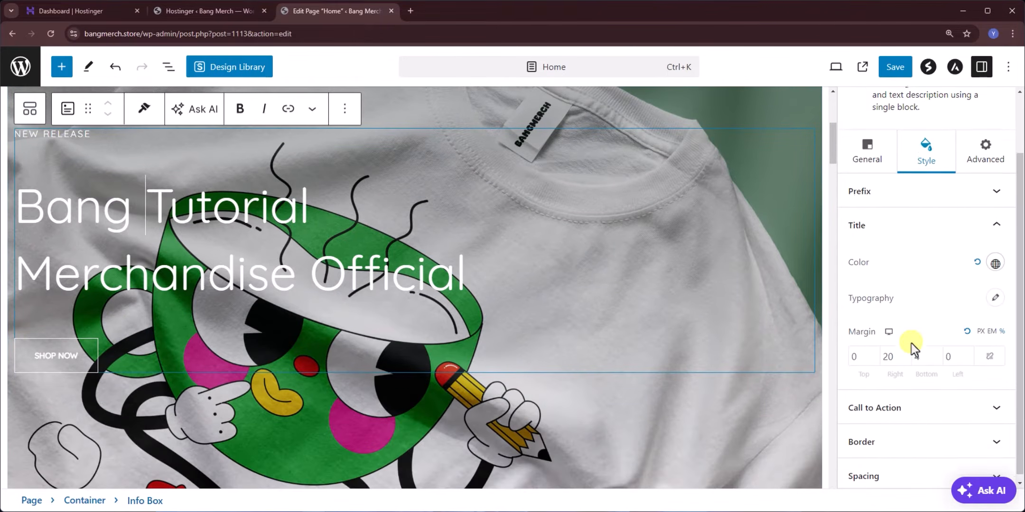
scroll(911, 347, down, 1)
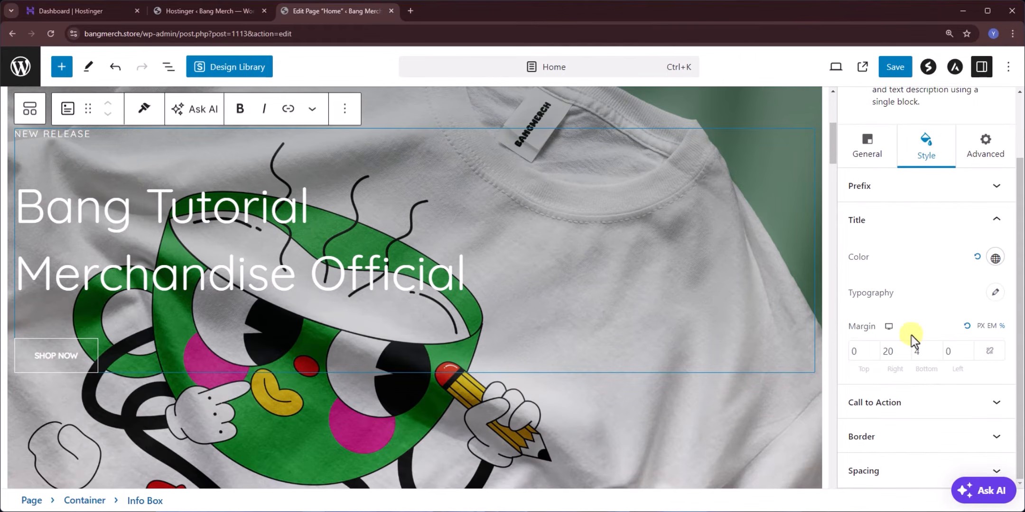
click(996, 299)
scroll(963, 294, down, 3)
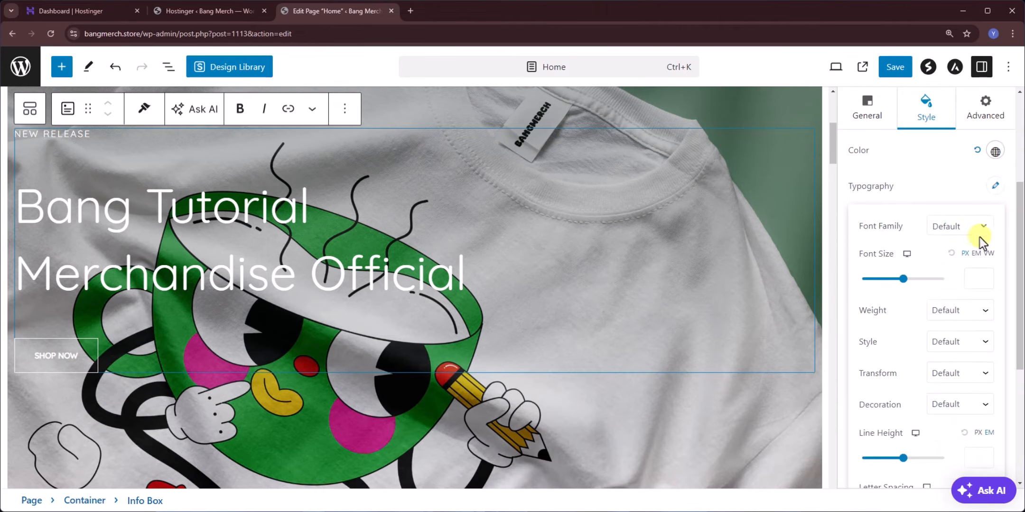
click(937, 185)
scroll(877, 180, up, 2)
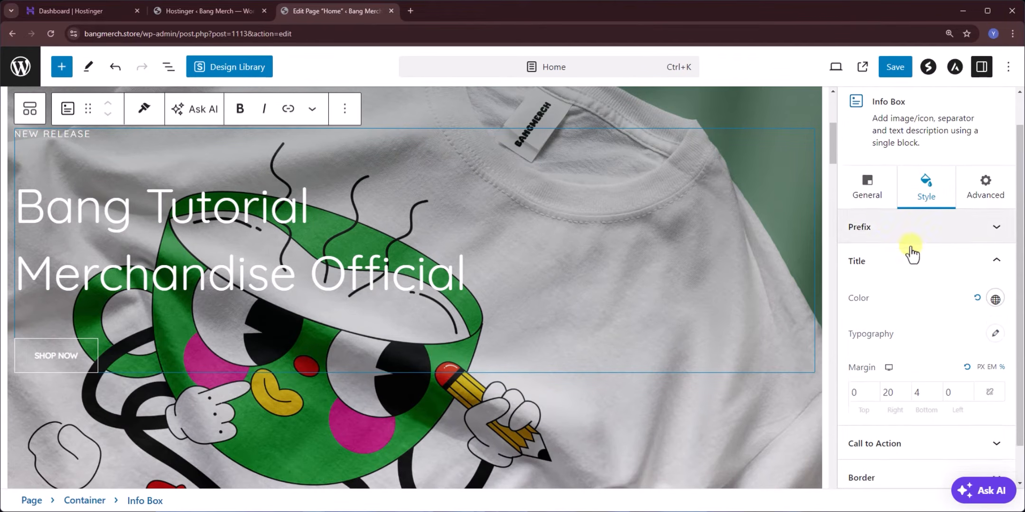
scroll(972, 298, down, 1)
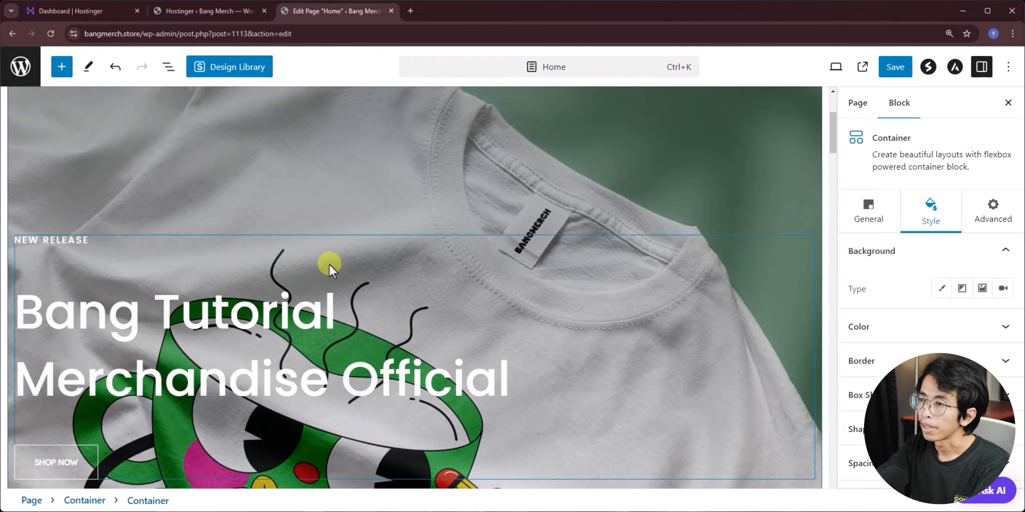
- Select the New Arrivals products shortcode, then open the live store in a new tab
scroll(231, 262, down, 1)
scroll(231, 262, down, 10)
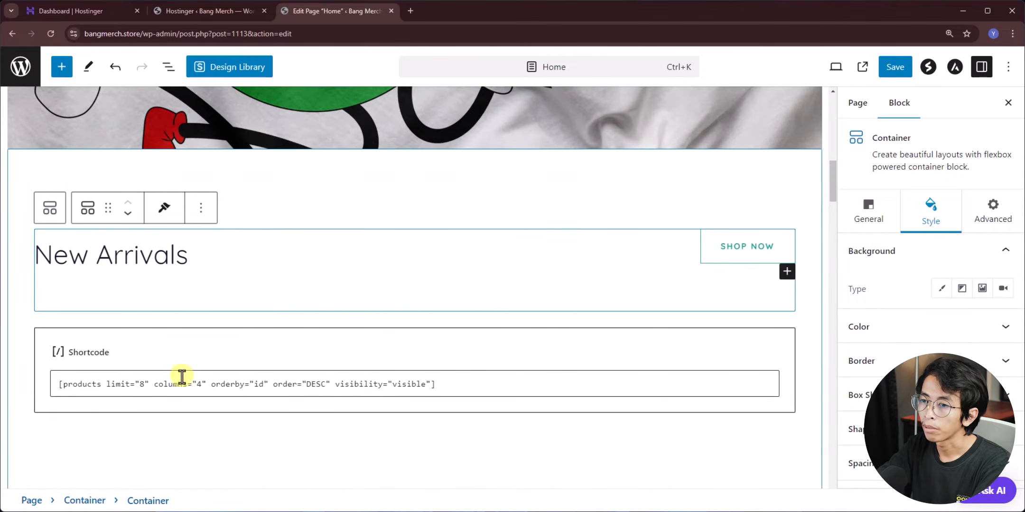
click(182, 385)
double_click(140, 35)
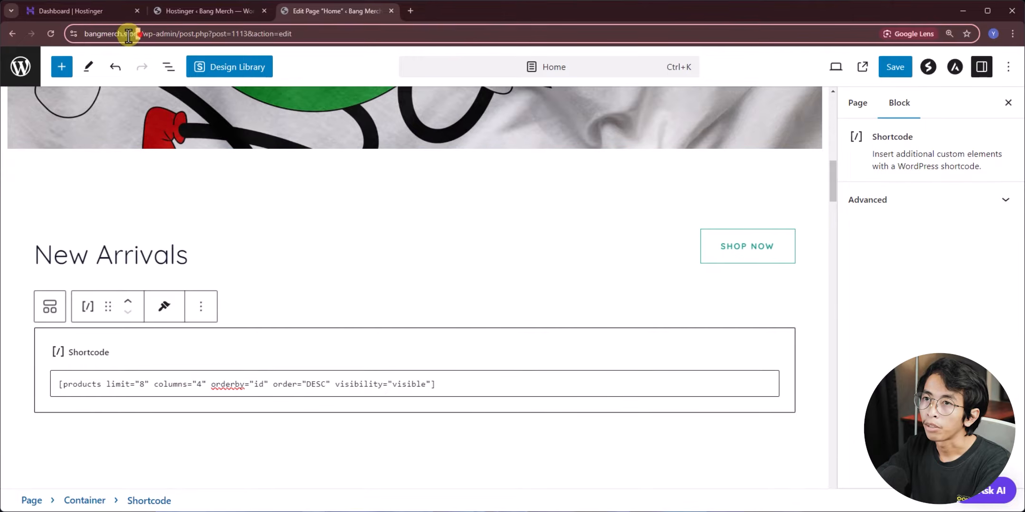
drag(122, 38, 400, 11)
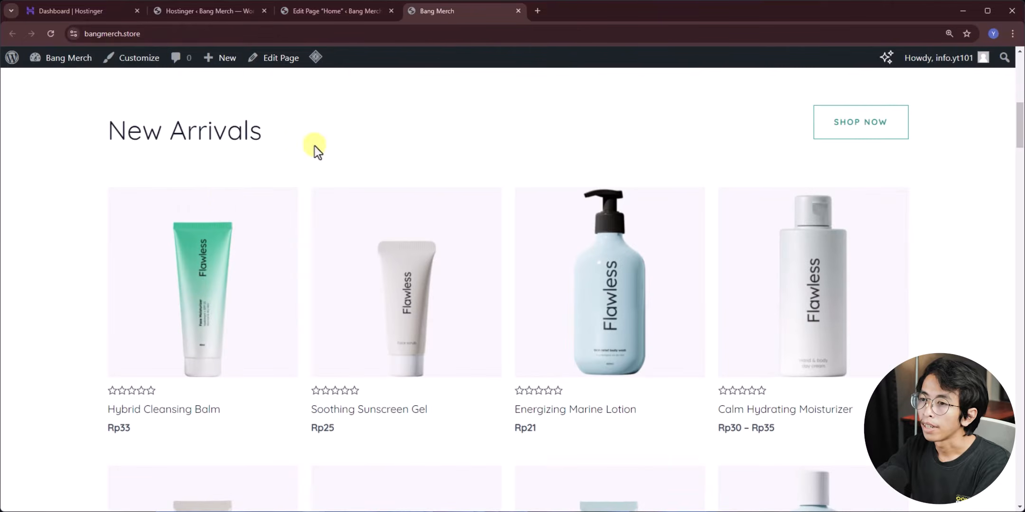
scroll(166, 180, down, 8)
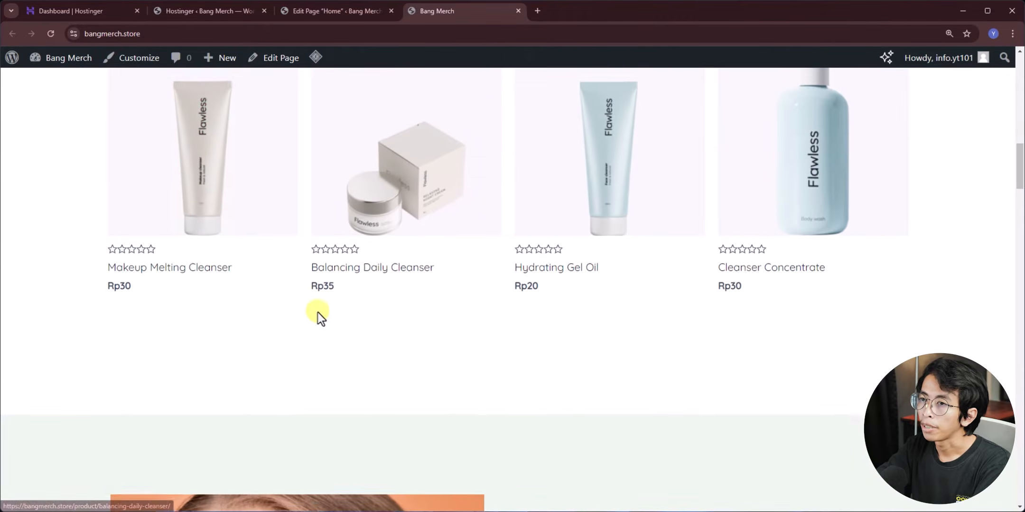
scroll(321, 315, up, 8)
scroll(190, 270, up, 3)
drag(108, 229, 283, 236)
click(284, 234)
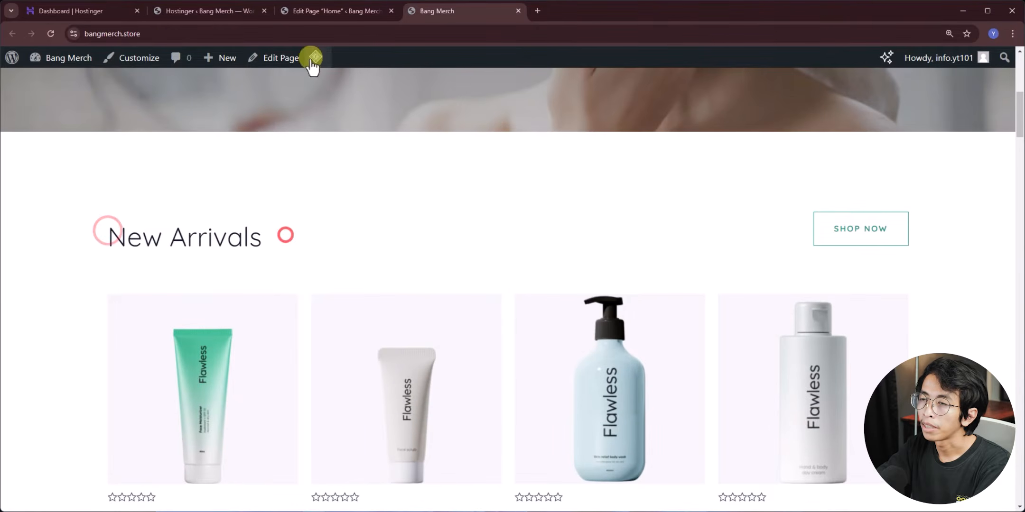
- Back in the Home editor, replace the New Arrivals heading text with 'Produk Ba'
click(319, 13)
click(126, 262)
drag(206, 261, 34, 252)
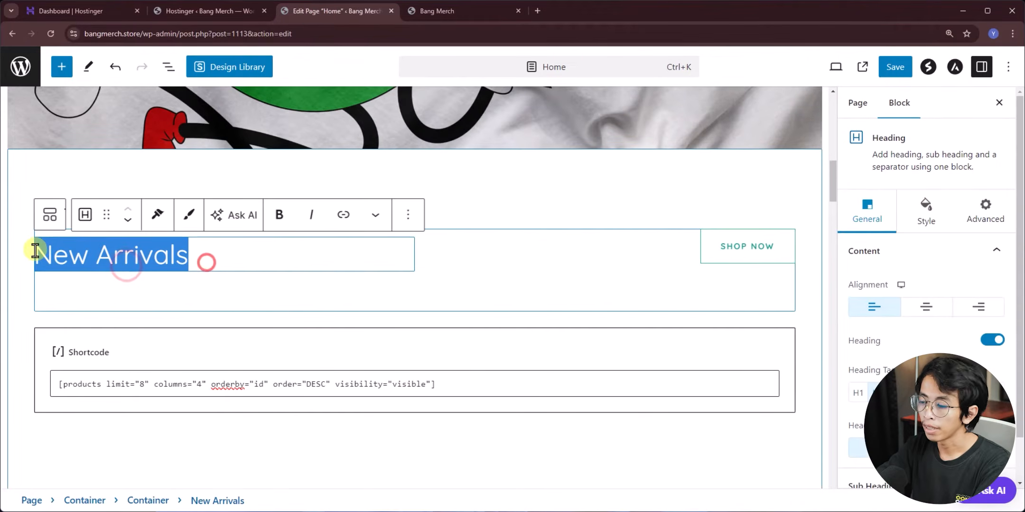
text(Produk)
text(Baru)
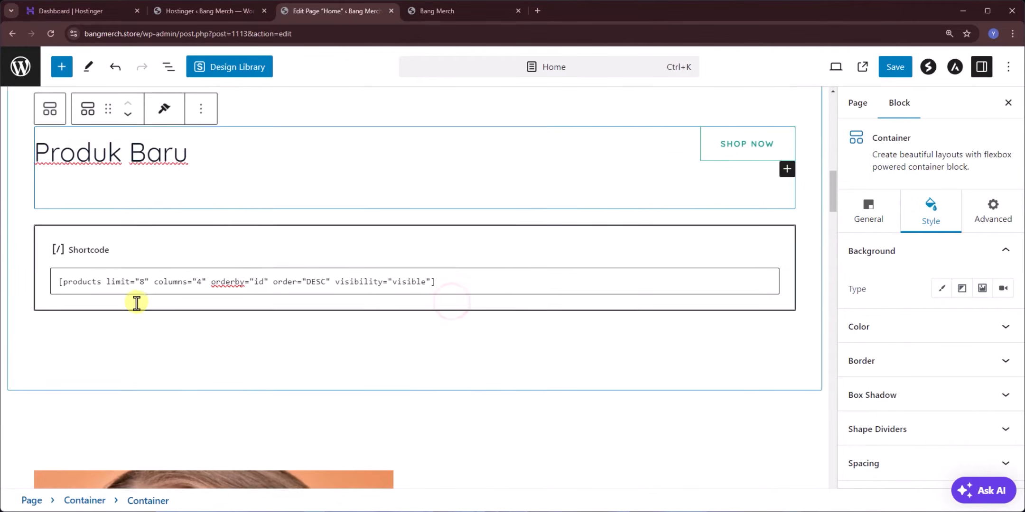
scroll(133, 304, down, 5)
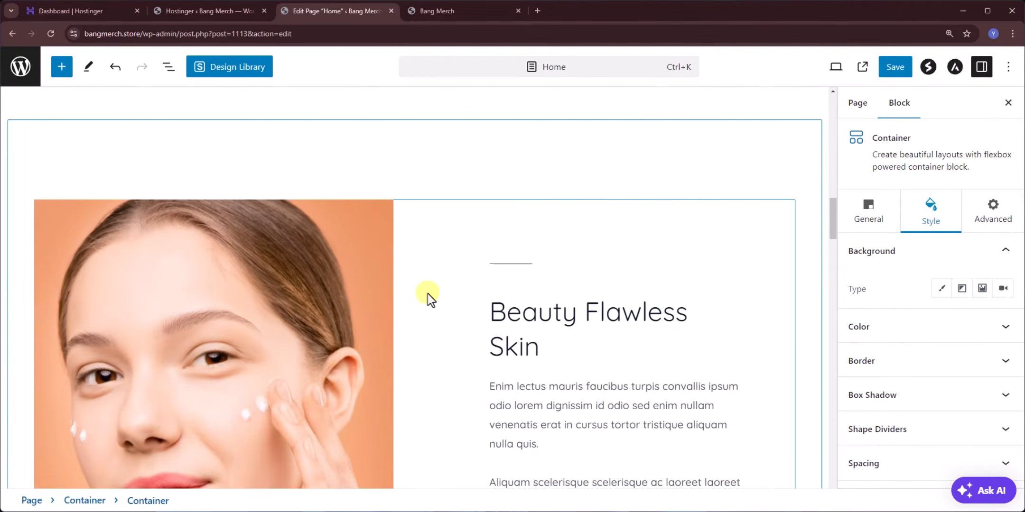
- Select the skincare photo beside Beauty Flawless Skin and replace it with uploaded image files
scroll(531, 282, down, 2)
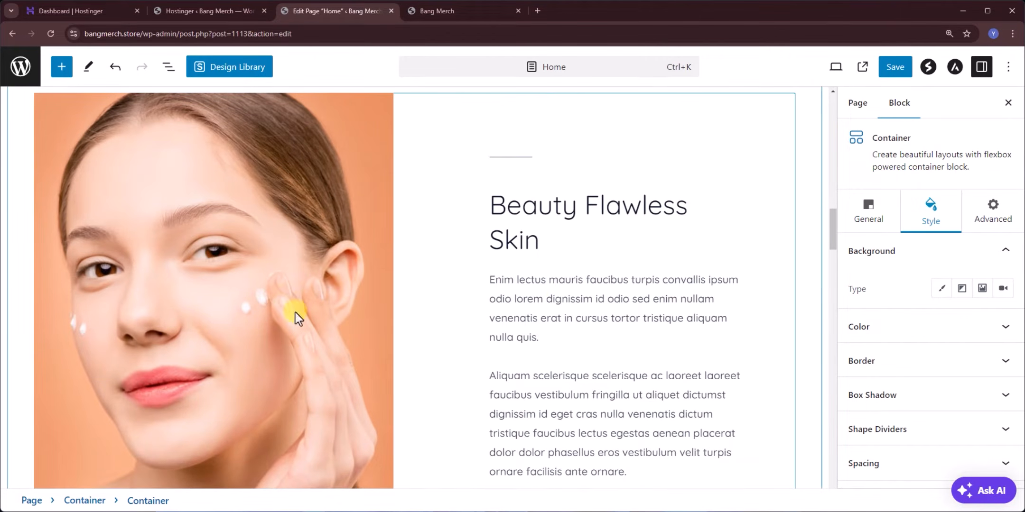
click(296, 270)
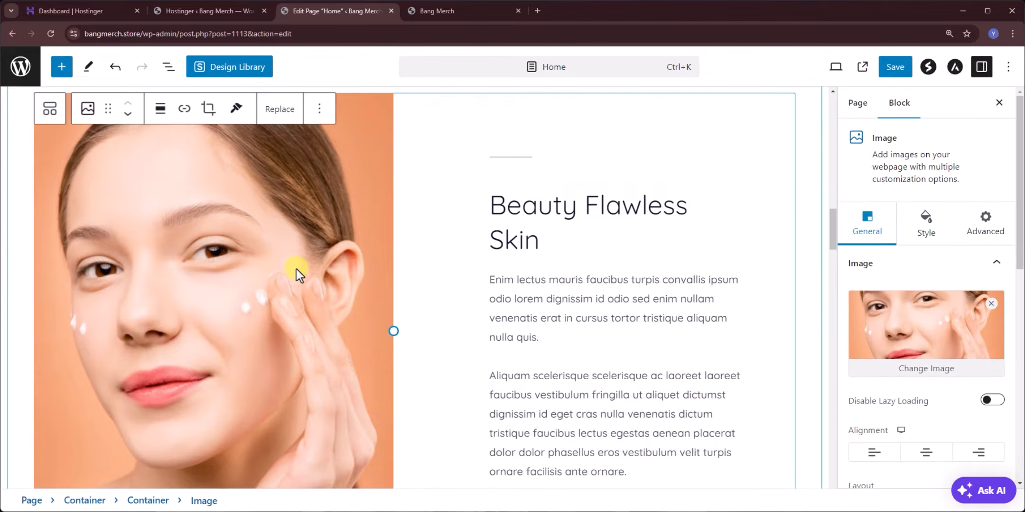
click(437, 251)
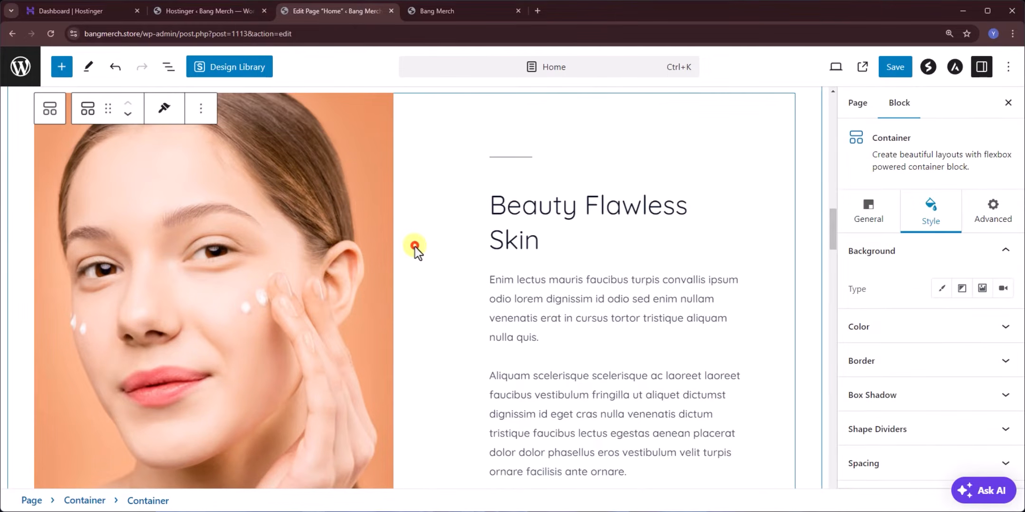
click(243, 231)
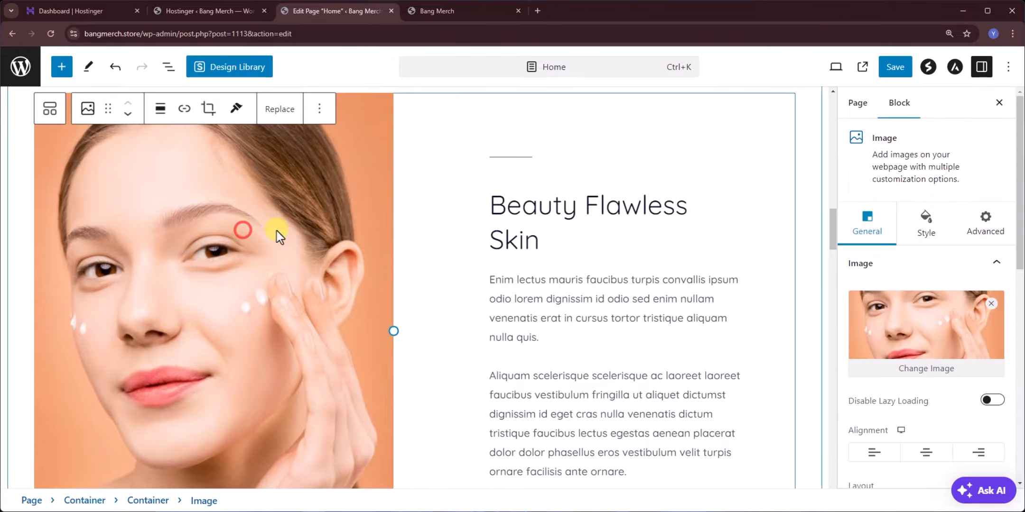
click(918, 372)
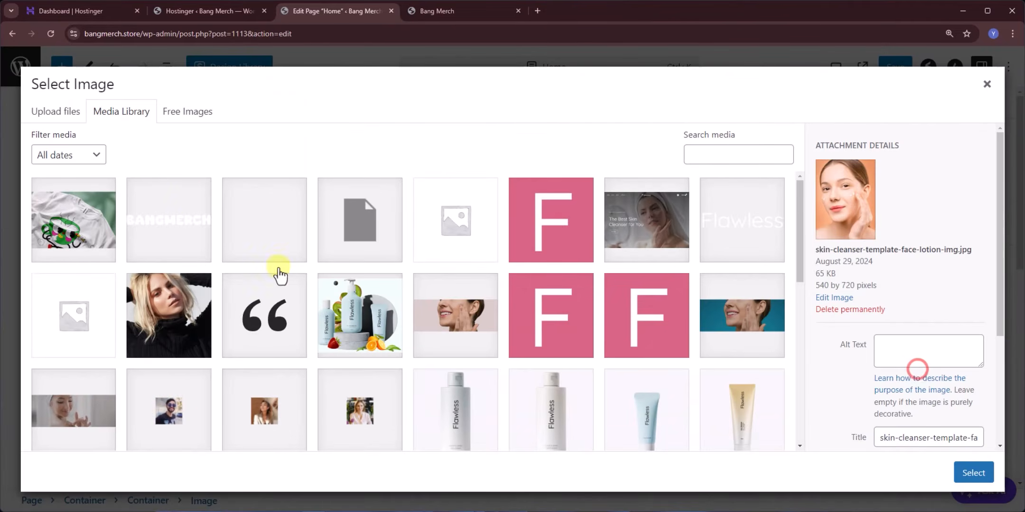
click(52, 113)
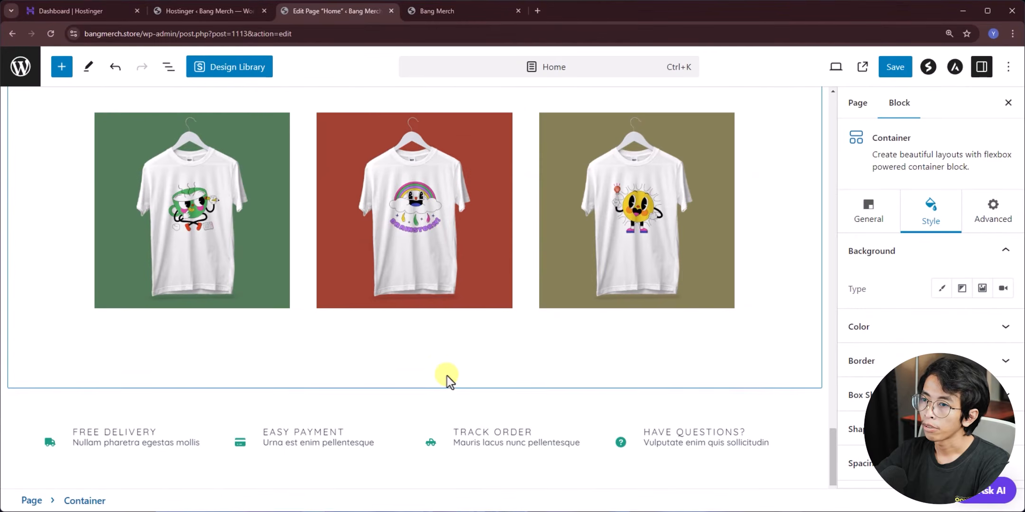
scroll(446, 377, up, 5)
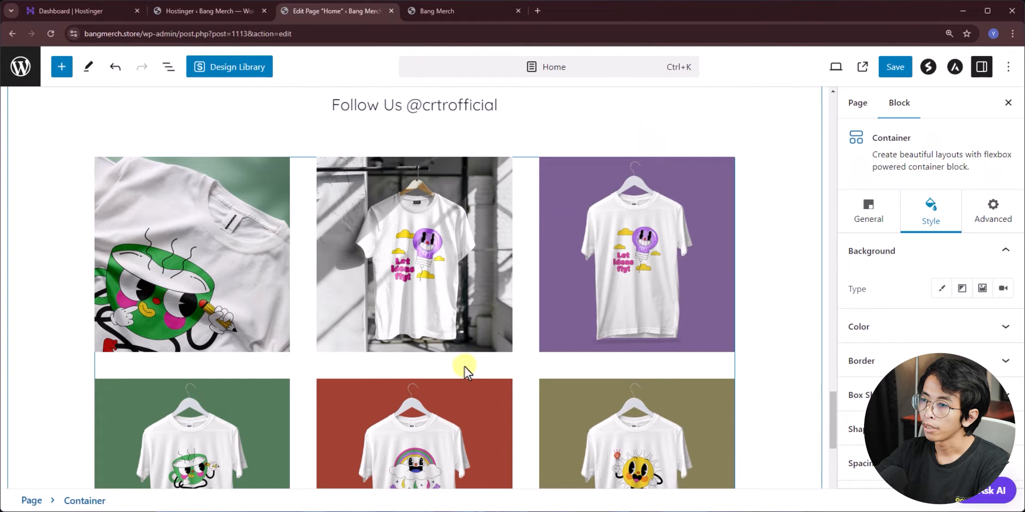
- Save the Home page edits and view the live page in a new tab
scroll(465, 368, up, 10)
scroll(381, 343, up, 15)
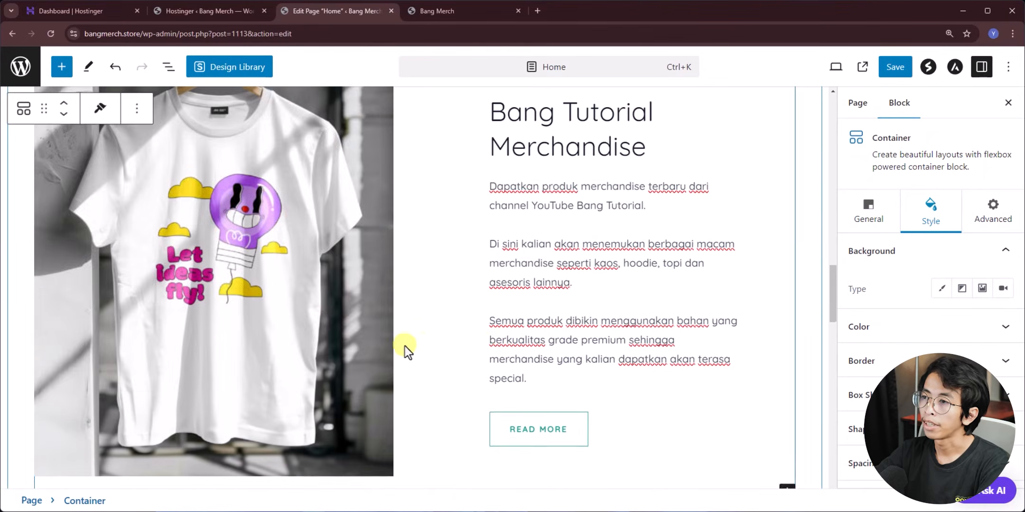
scroll(454, 355, up, 6)
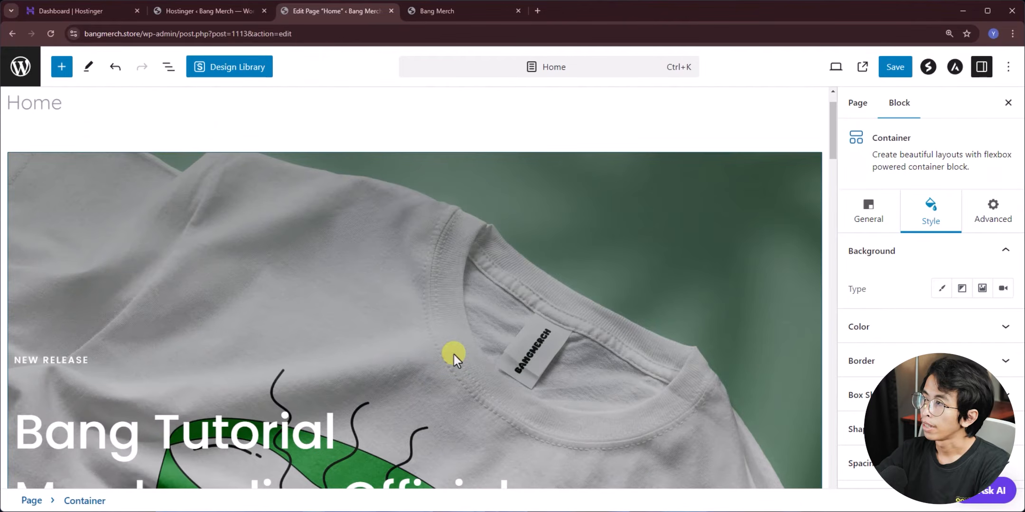
scroll(136, 323, down, 4)
scroll(136, 327, up, 4)
click(894, 71)
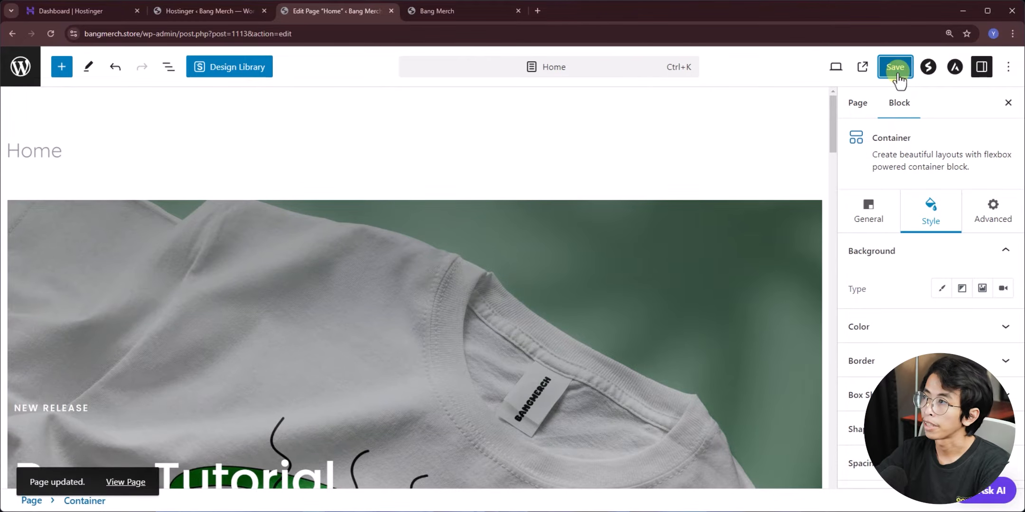
click(861, 69)
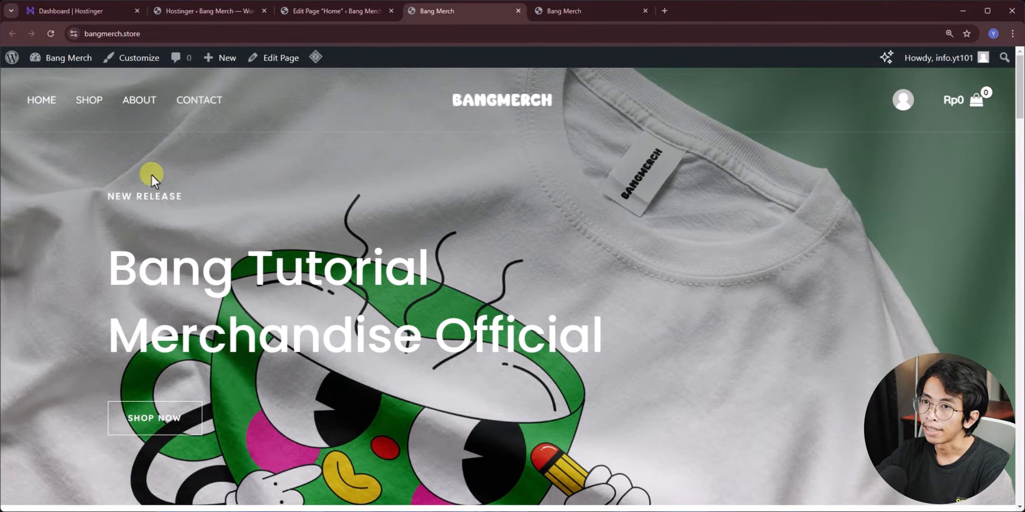
- Review the rebranded live homepage, then return to the Hostinger ‹ Bang Merch admin tab
scroll(593, 161, down, 10)
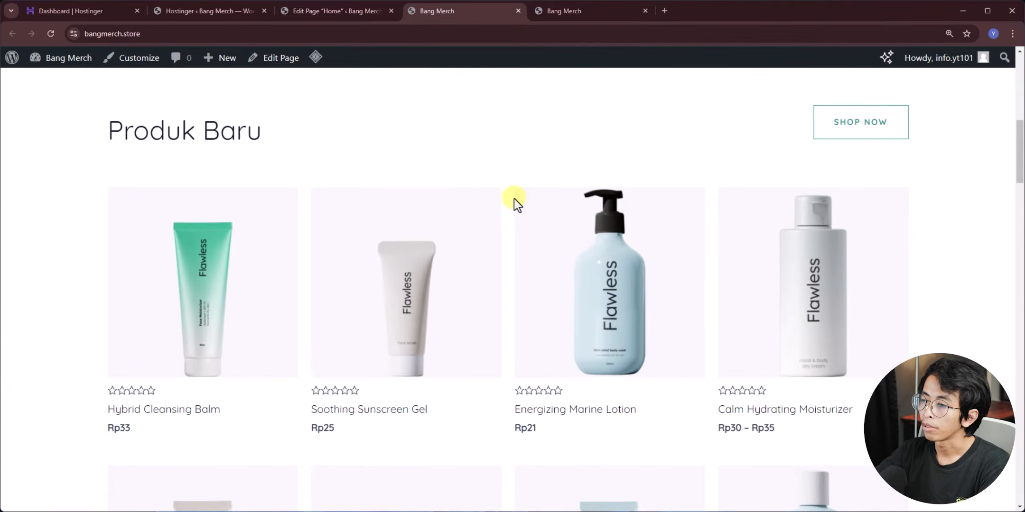
scroll(369, 247, down, 10)
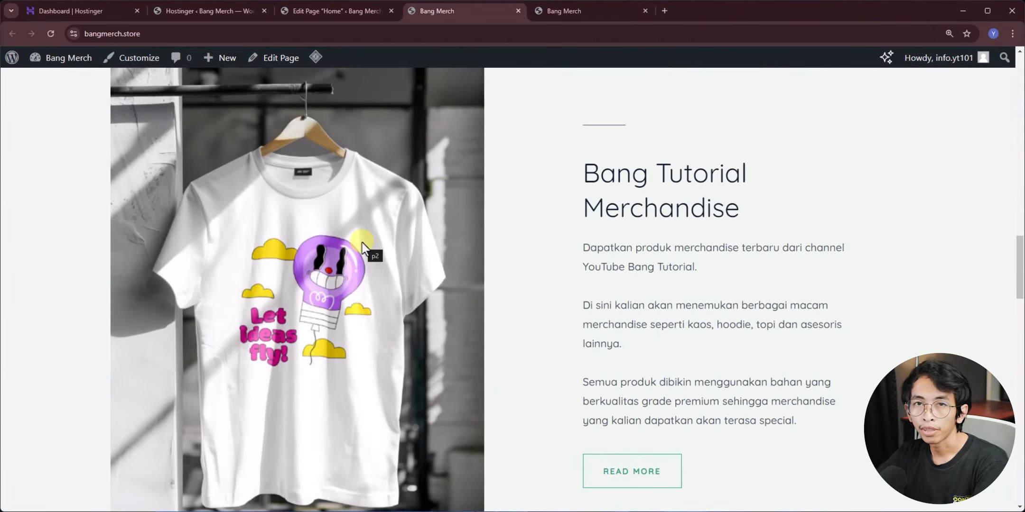
scroll(362, 243, down, 10)
scroll(359, 428, down, 10)
scroll(365, 426, up, 20)
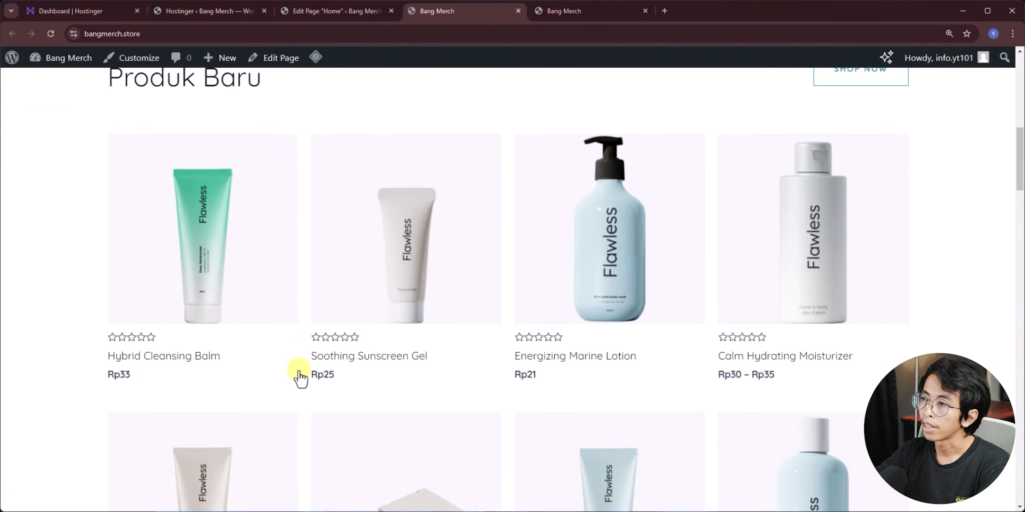
scroll(279, 332, up, 4)
scroll(474, 222, down, 5)
scroll(263, 371, down, 5)
scroll(261, 373, up, 4)
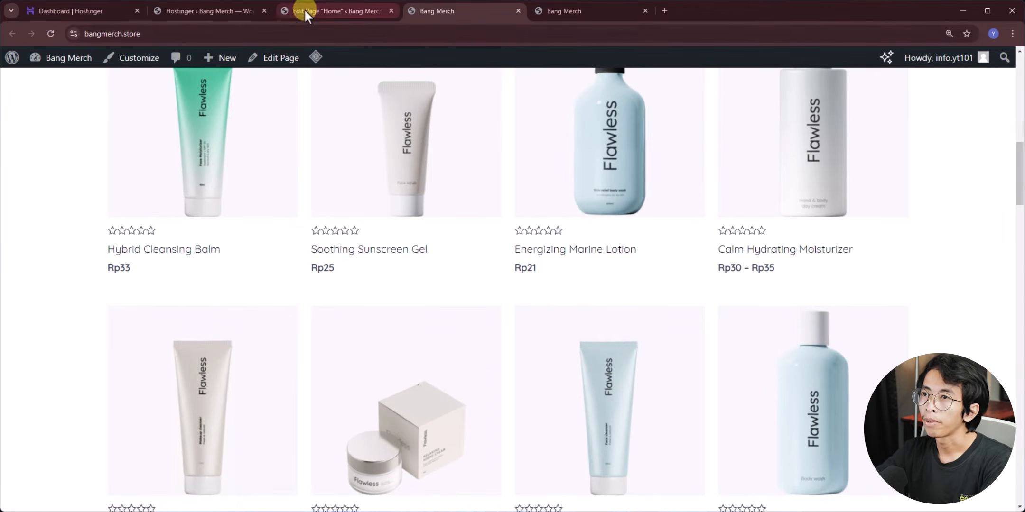
click(212, 11)
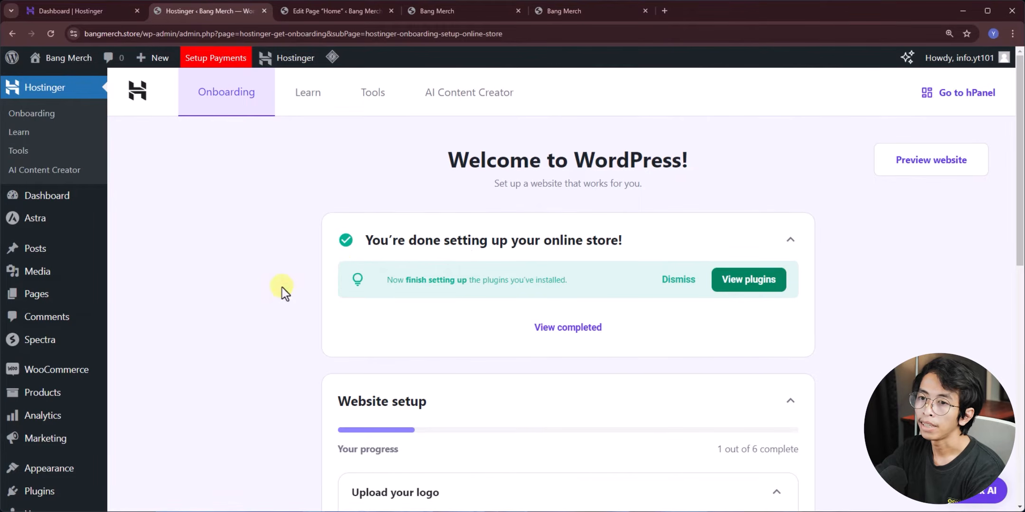
- Trash all 14 demo products from All Products with the Move to Trash bulk action
scroll(215, 254, down, 3)
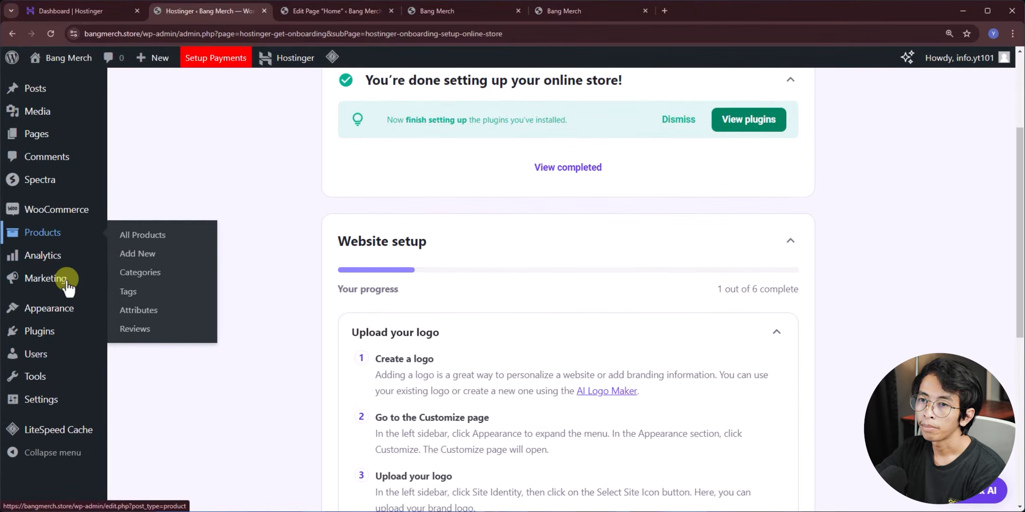
mouse_move(51, 235)
click(144, 236)
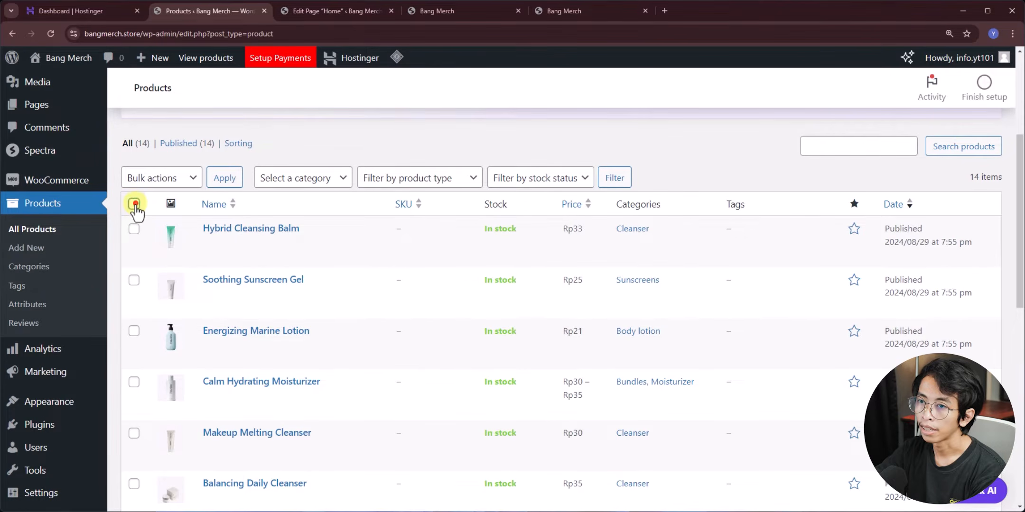
click(163, 183)
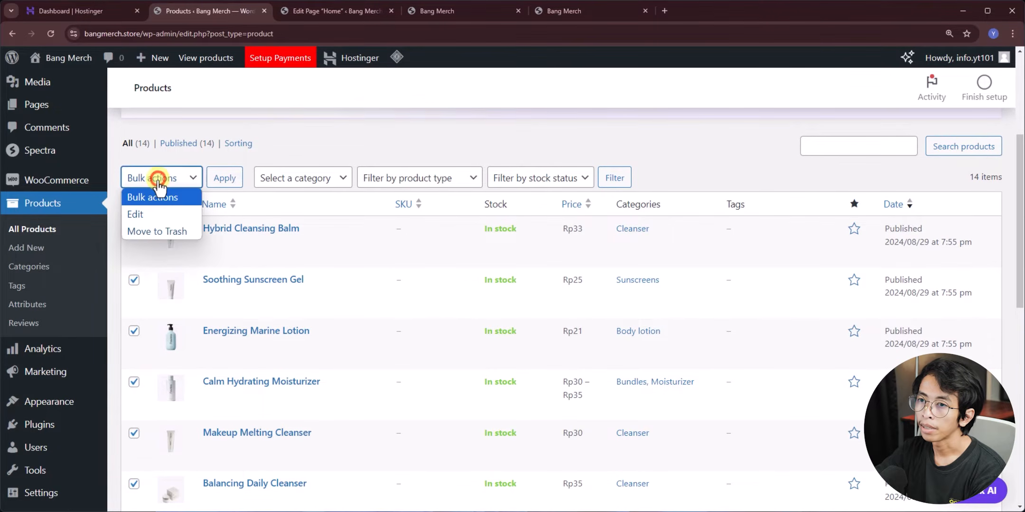
click(163, 231)
click(223, 178)
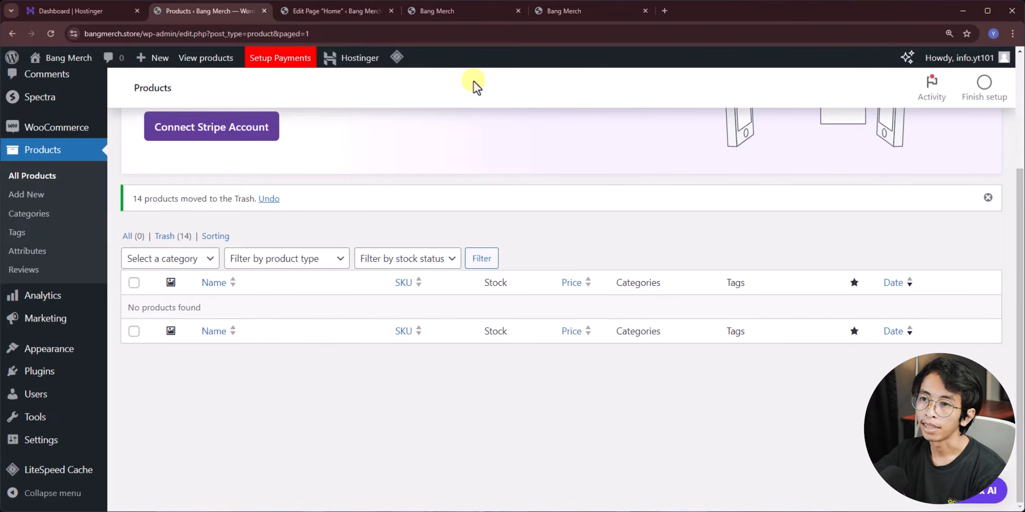
scroll(473, 81, up, 3)
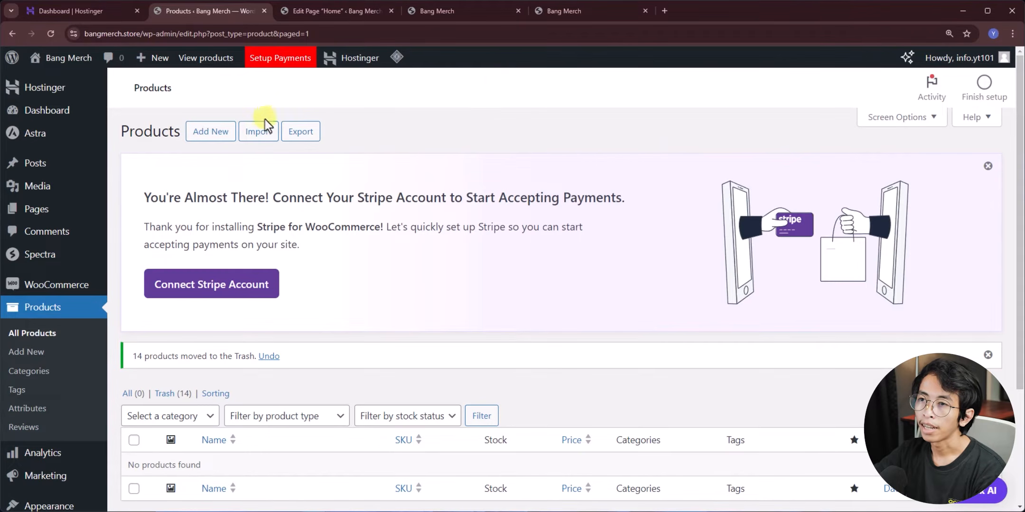
- Add a new product titled 'Kaos - Creative Ideas' and focus its short description field
click(200, 135)
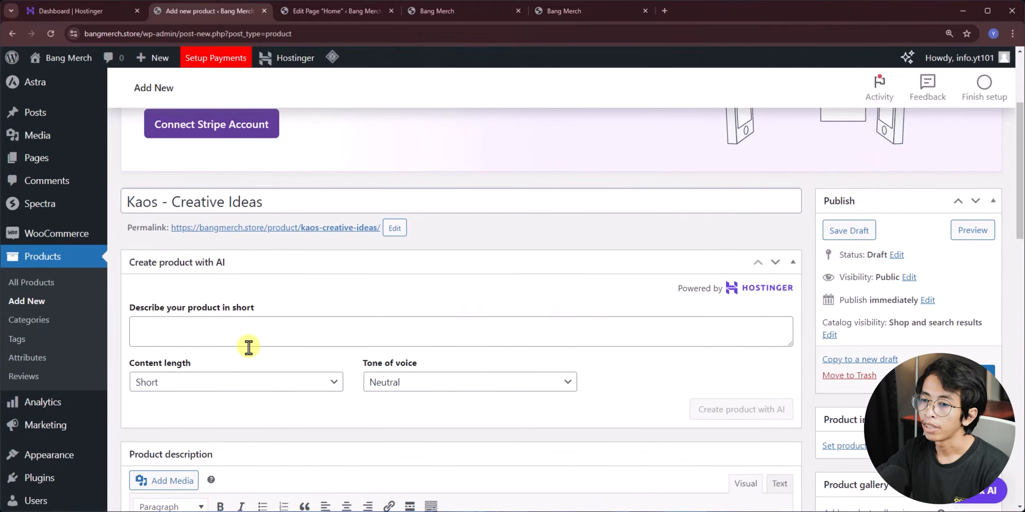
scroll(248, 347, down, 7)
click(251, 304)
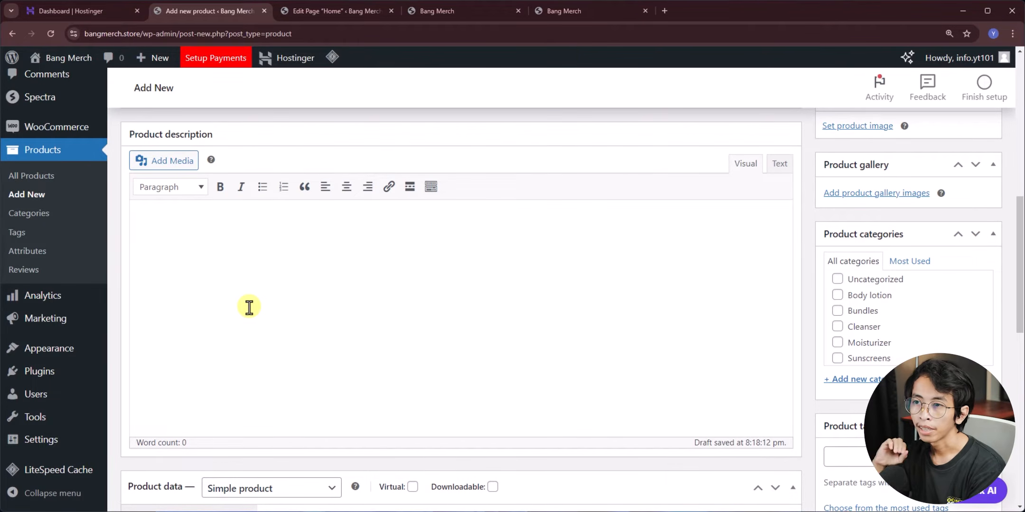
scroll(249, 307, up, 7)
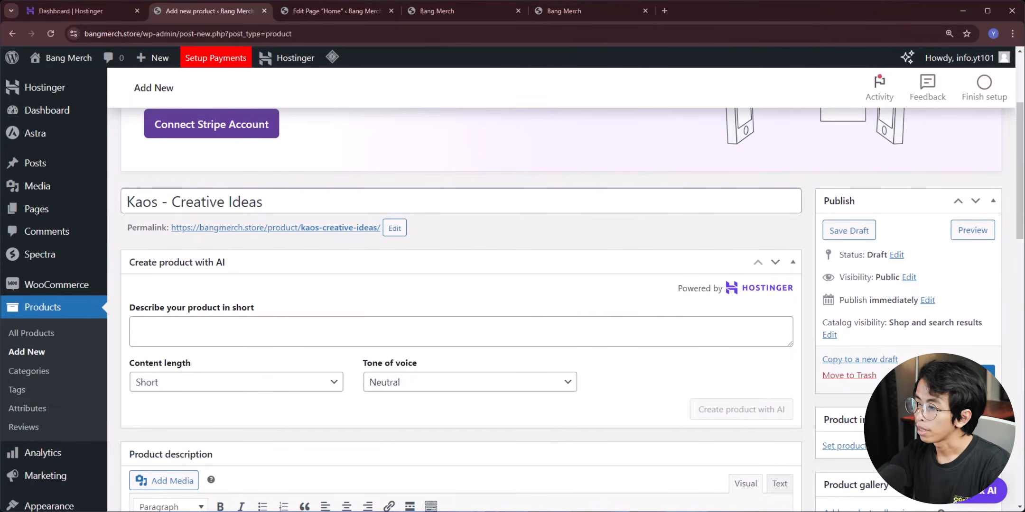
click(277, 338)
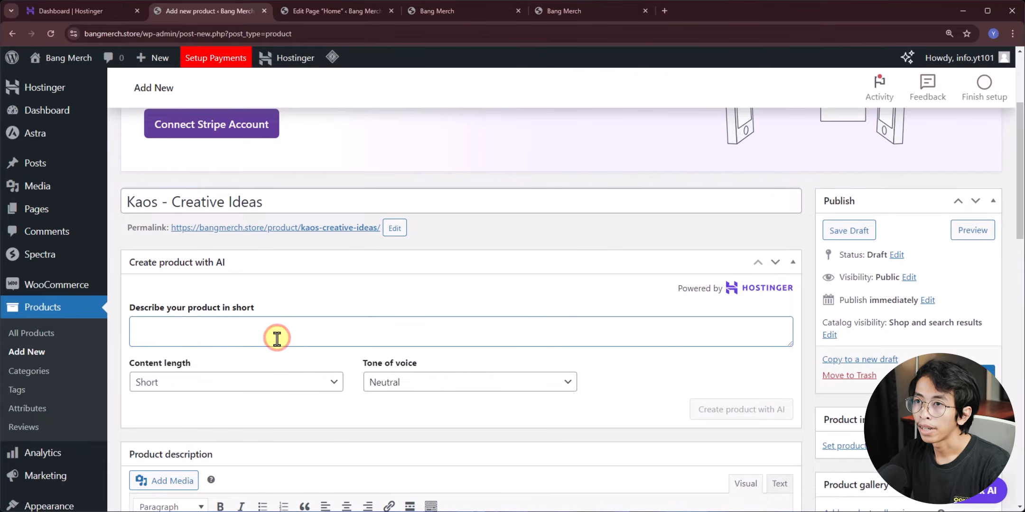
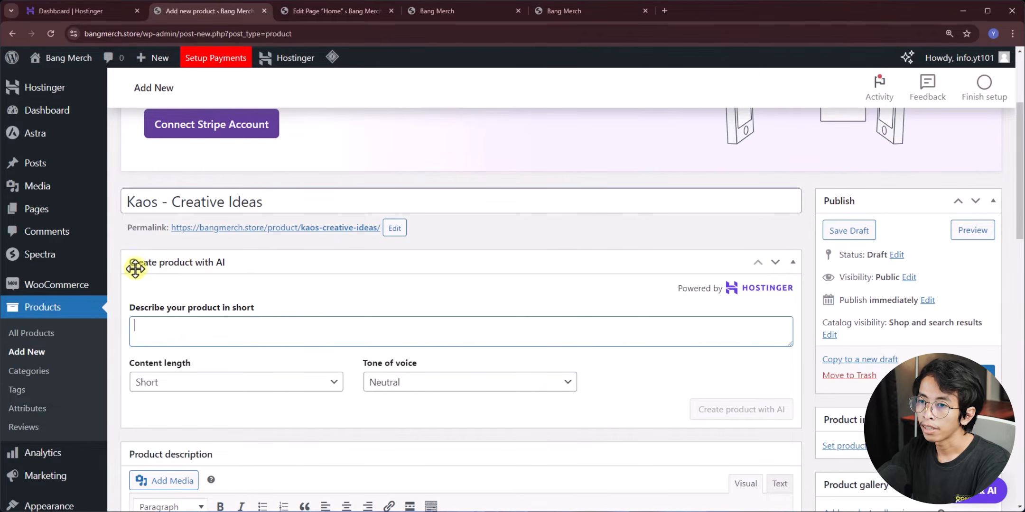
- Paste the white combed 30s fabric brief, pick Medium length and Friendly tone, and generate the description
click(183, 323)
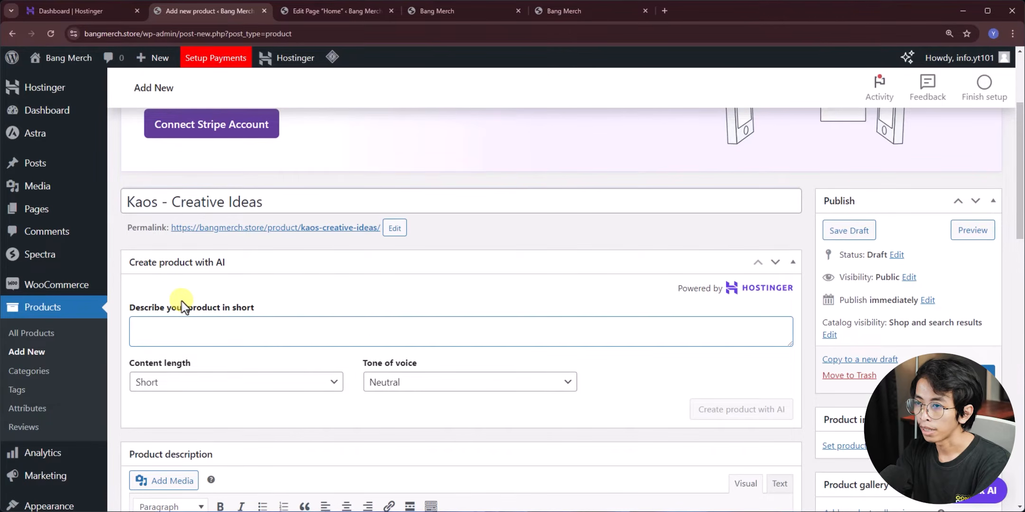
text(kaos Creative Ideas menggunakan bahan combed 30s warna putih)
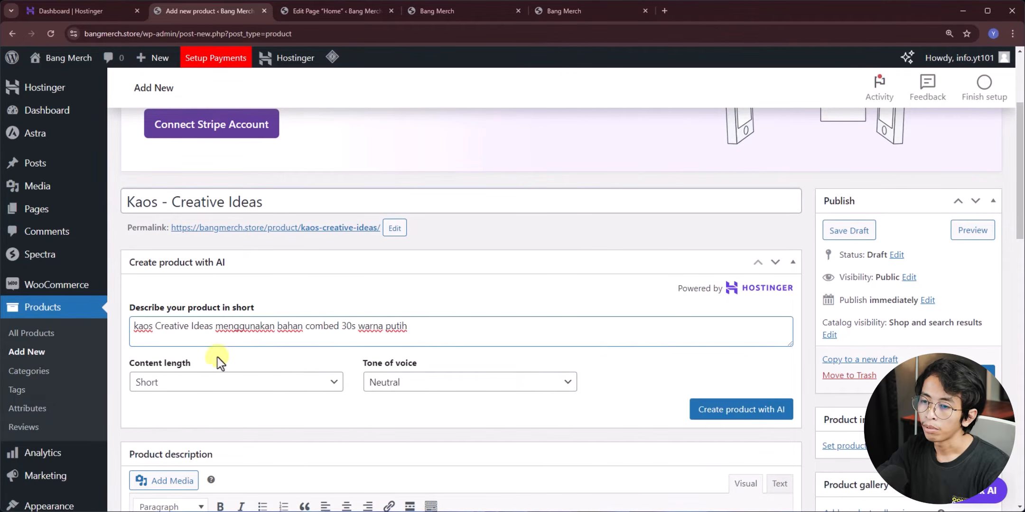
click(189, 382)
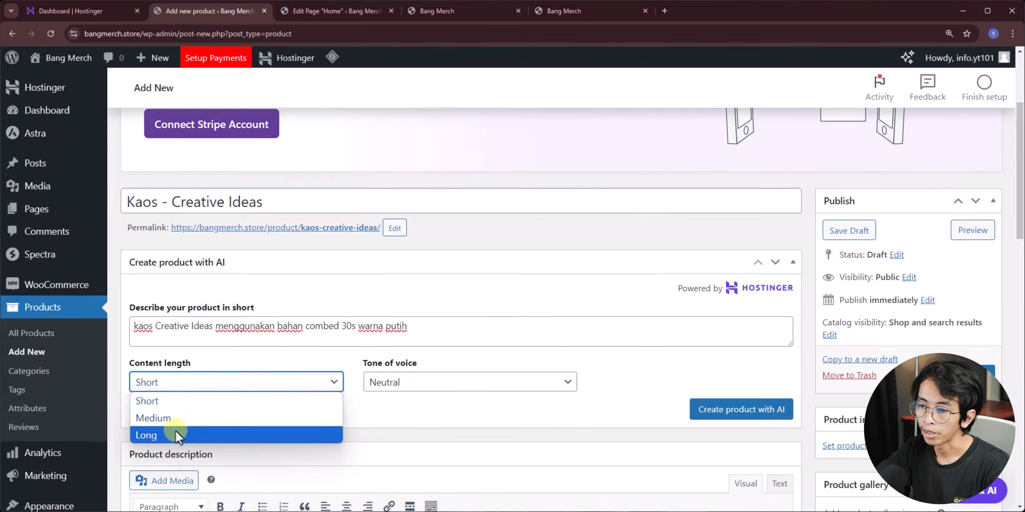
click(156, 420)
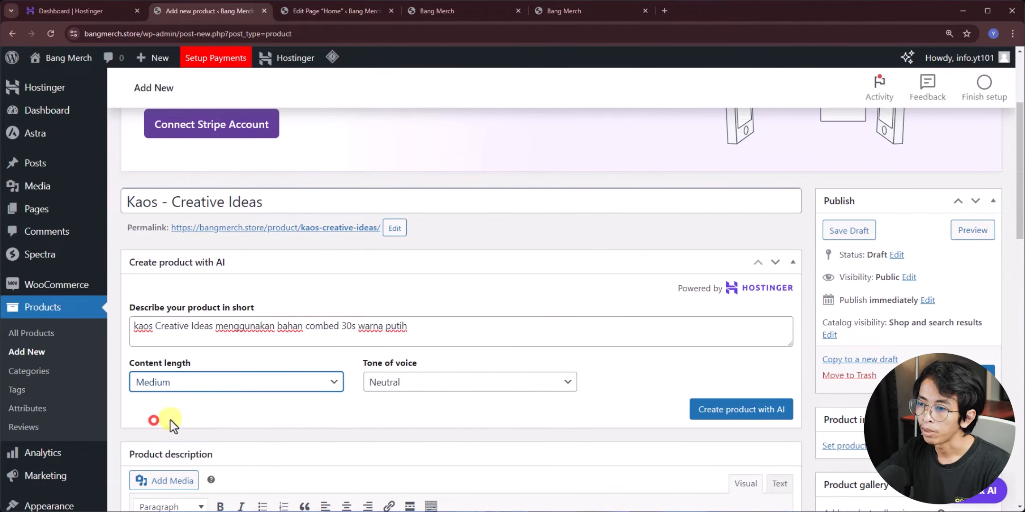
click(394, 388)
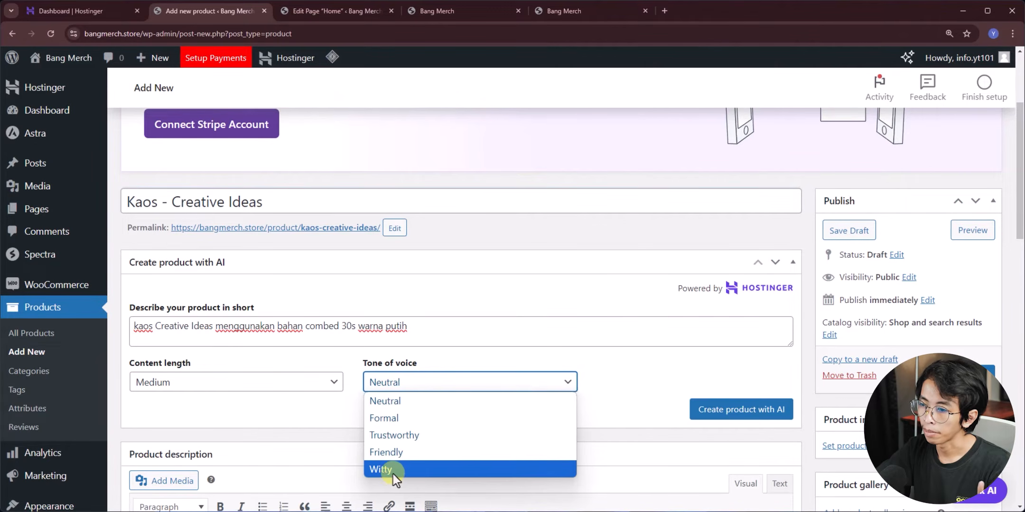
click(394, 452)
click(713, 412)
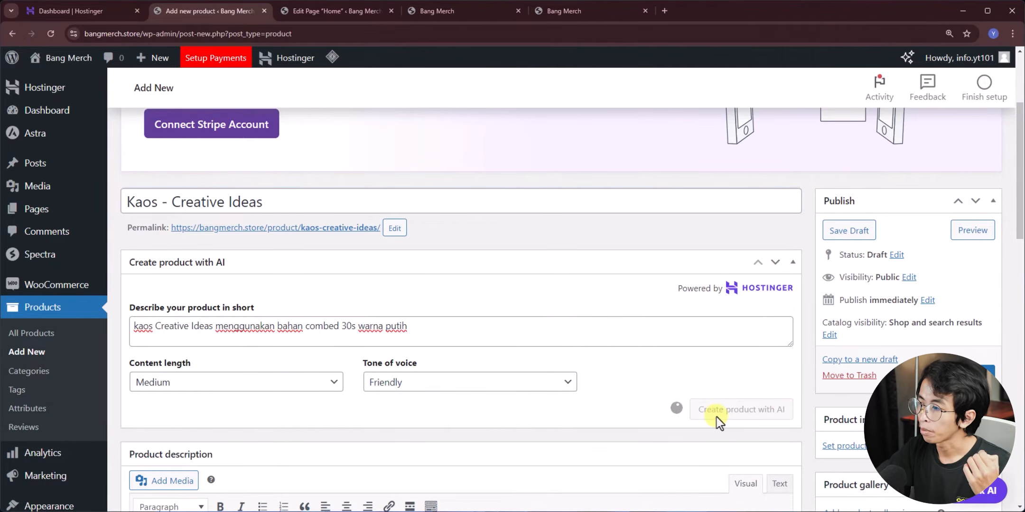
scroll(438, 298, down, 5)
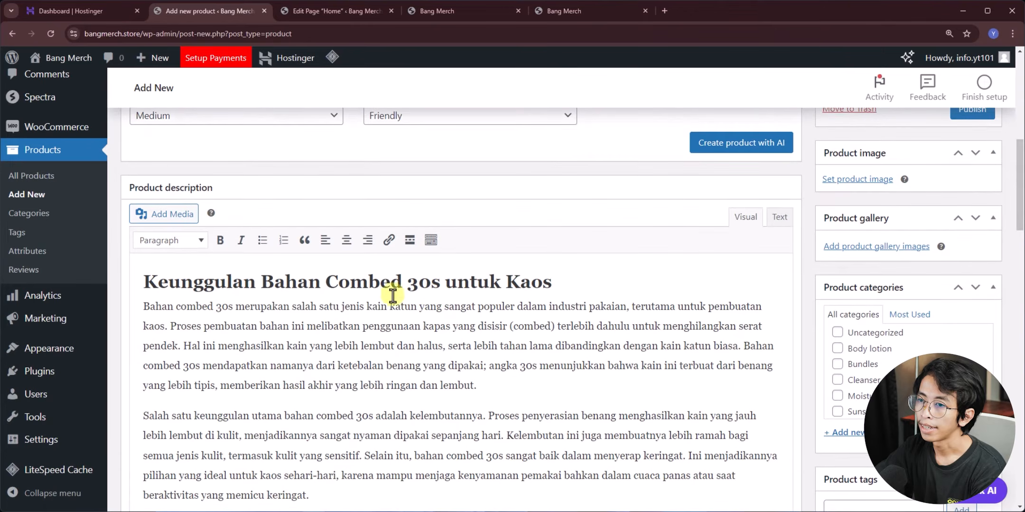
scroll(223, 291, down, 2)
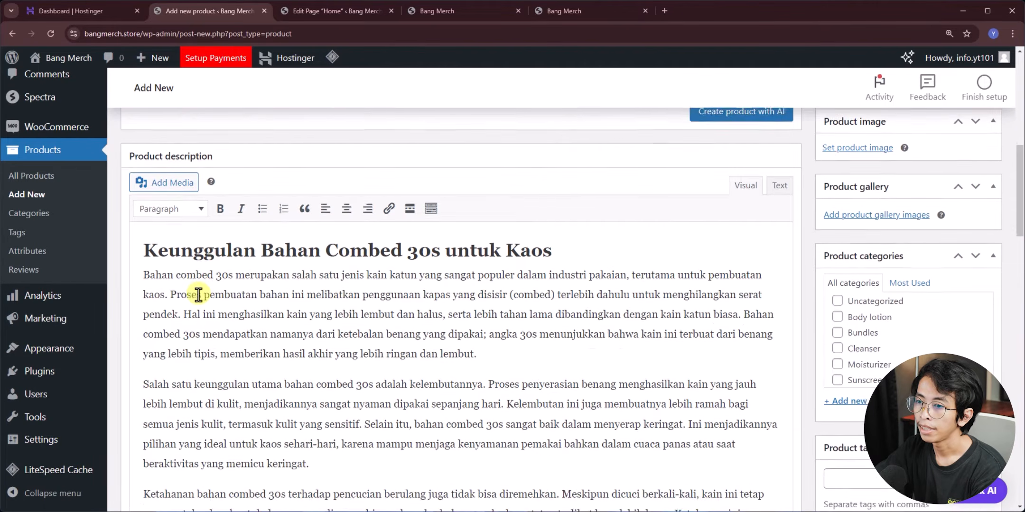
scroll(197, 293, up, 1)
scroll(231, 305, down, 4)
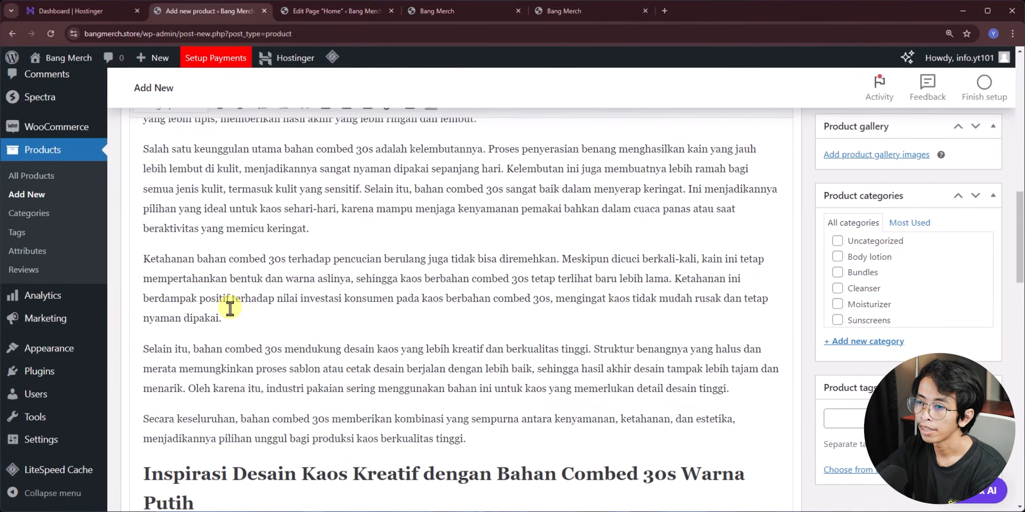
scroll(230, 306, down, 4)
scroll(230, 308, up, 1)
scroll(230, 306, down, 8)
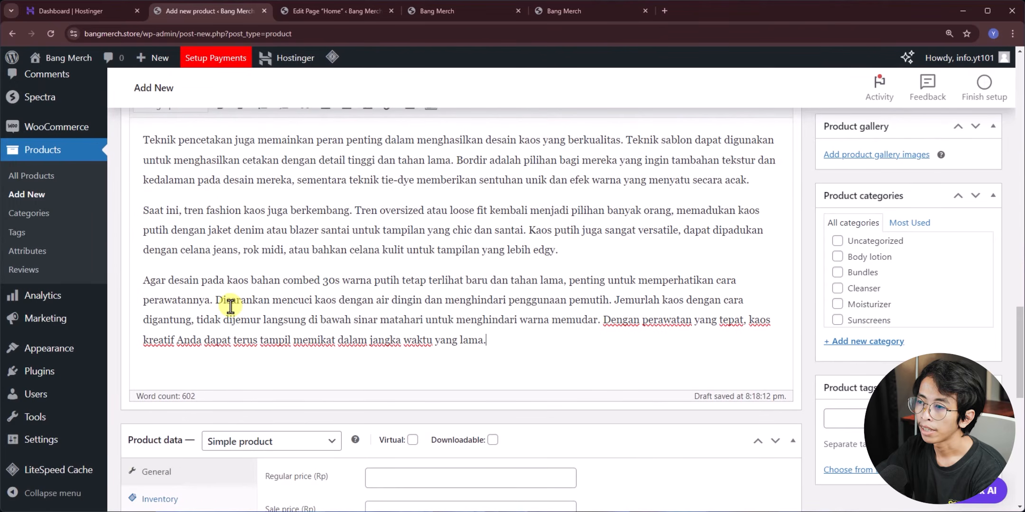
scroll(360, 323, up, 6)
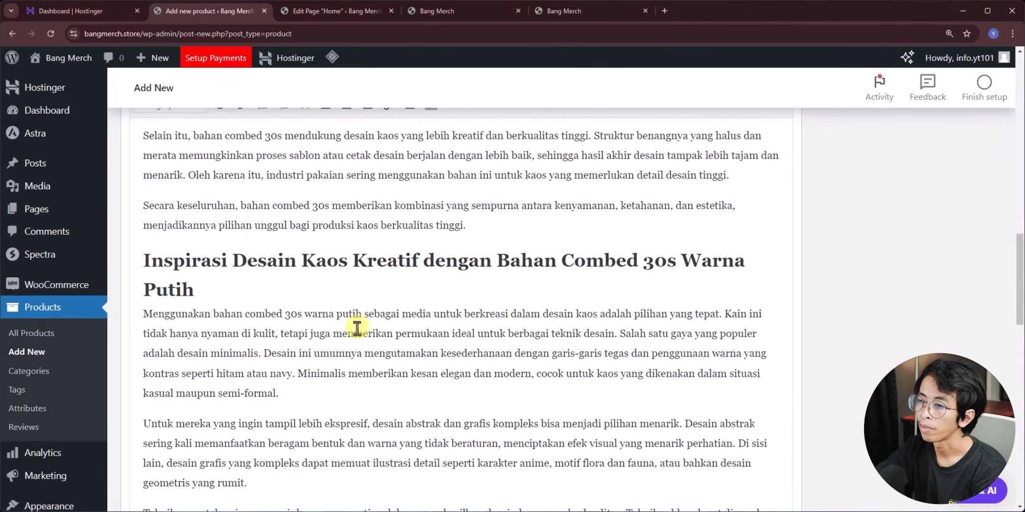
scroll(356, 327, up, 8)
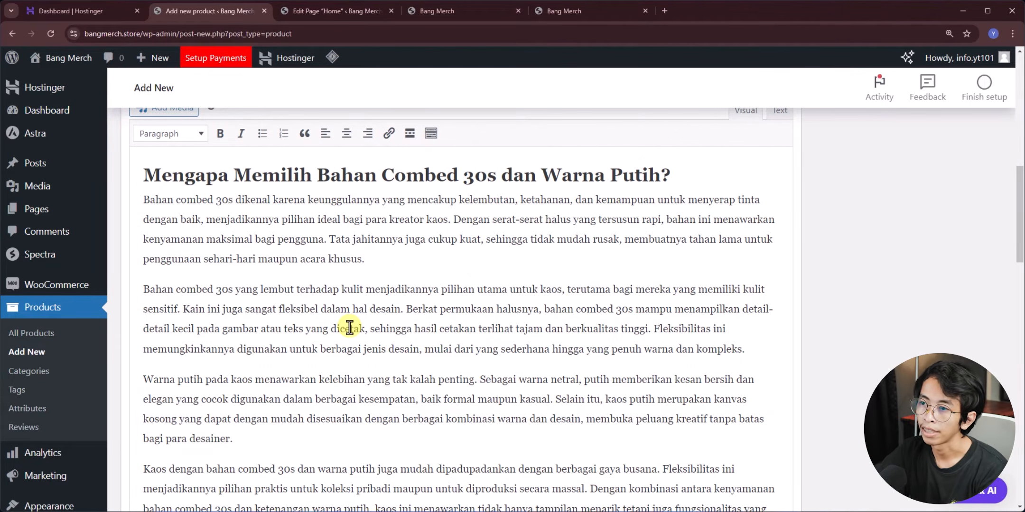
scroll(349, 328, down, 10)
scroll(342, 275, down, 2)
scroll(338, 276, down, 1)
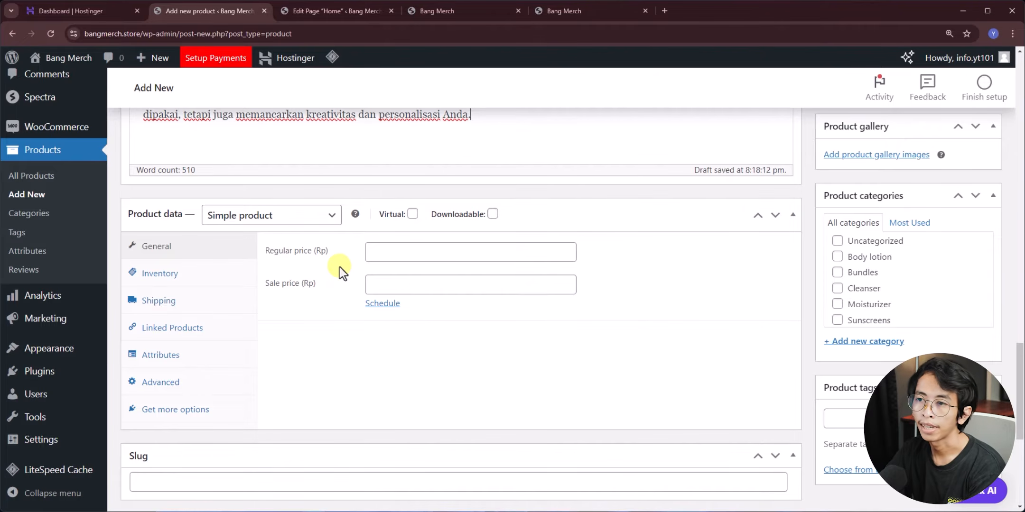
click(245, 223)
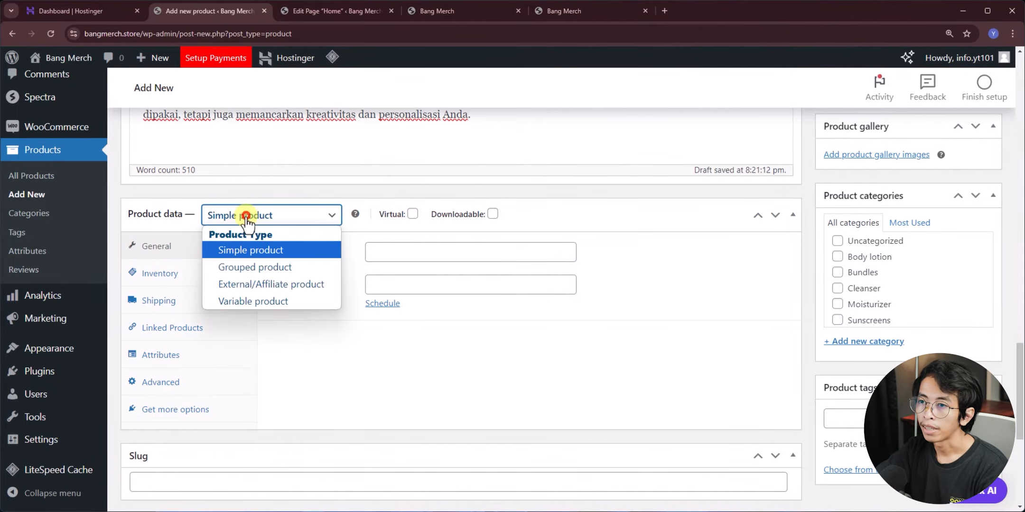
- Make the product a Variable product and give it the SKU BM
click(249, 304)
click(308, 258)
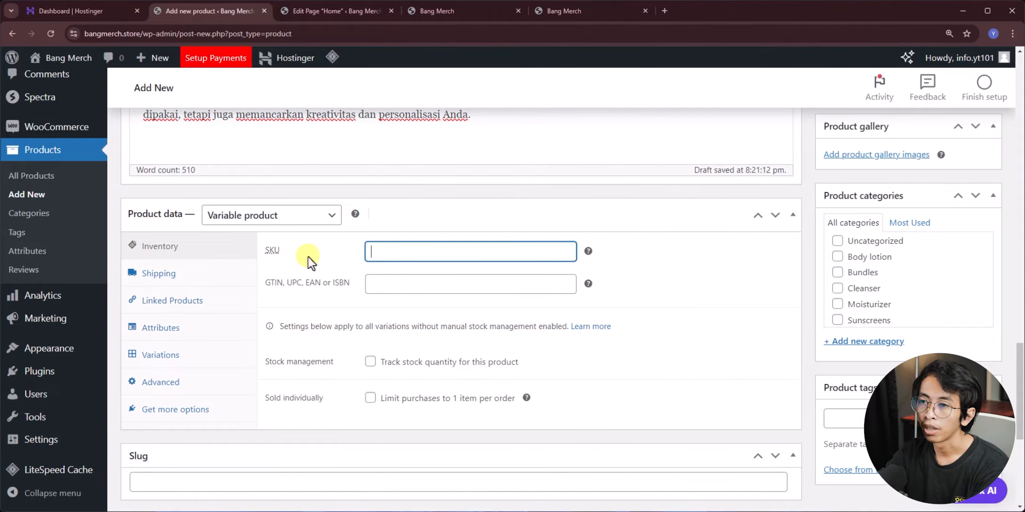
click(173, 246)
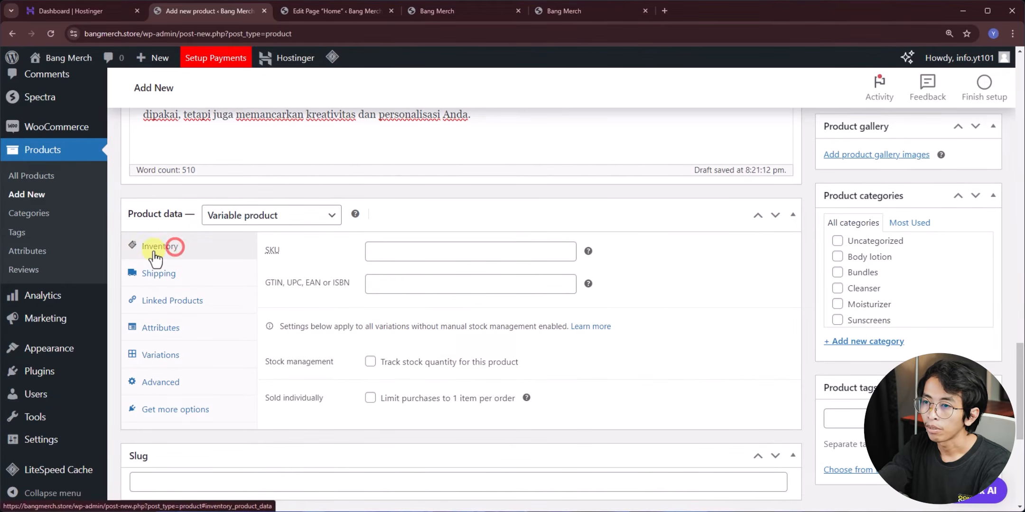
click(419, 255)
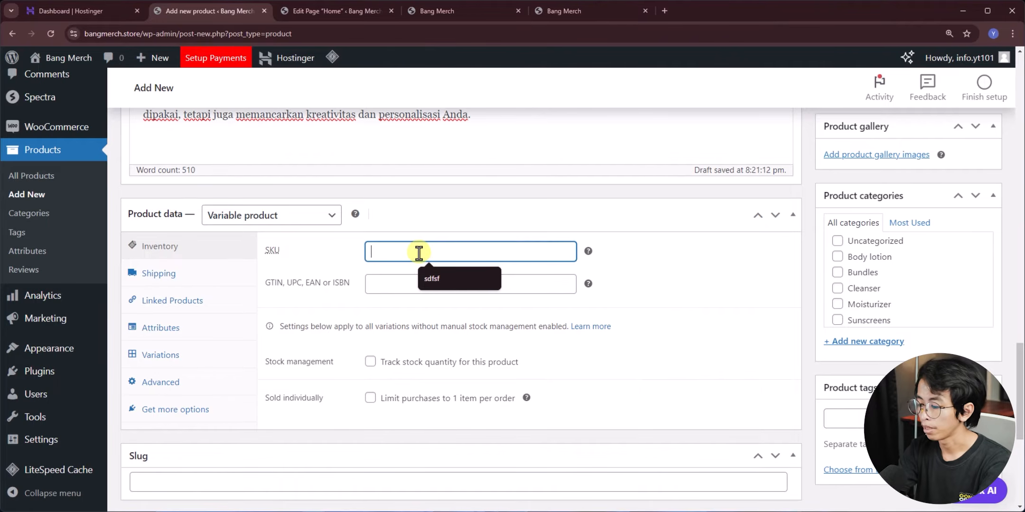
text(BM)
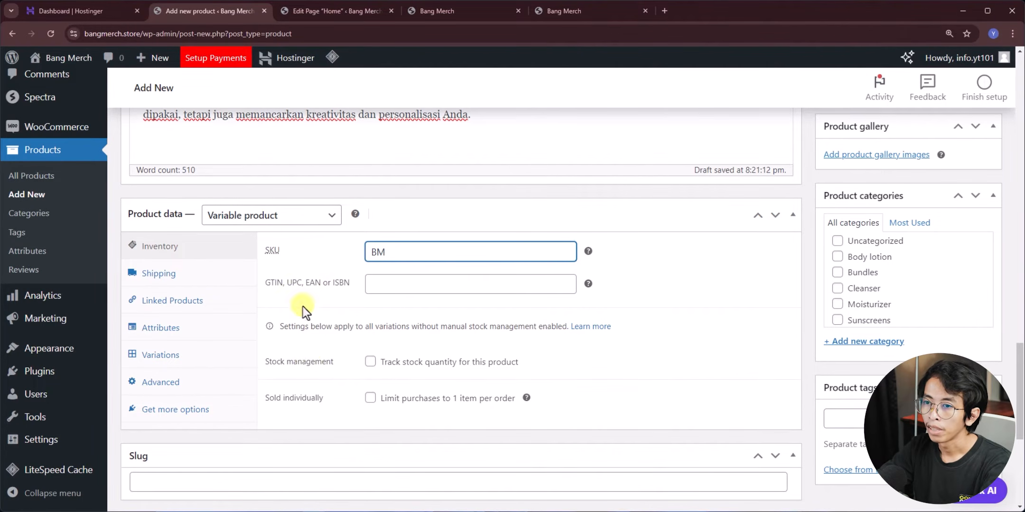
- Set the shipping weight to 0,3 kg, leaving the package dimensions blank
click(194, 276)
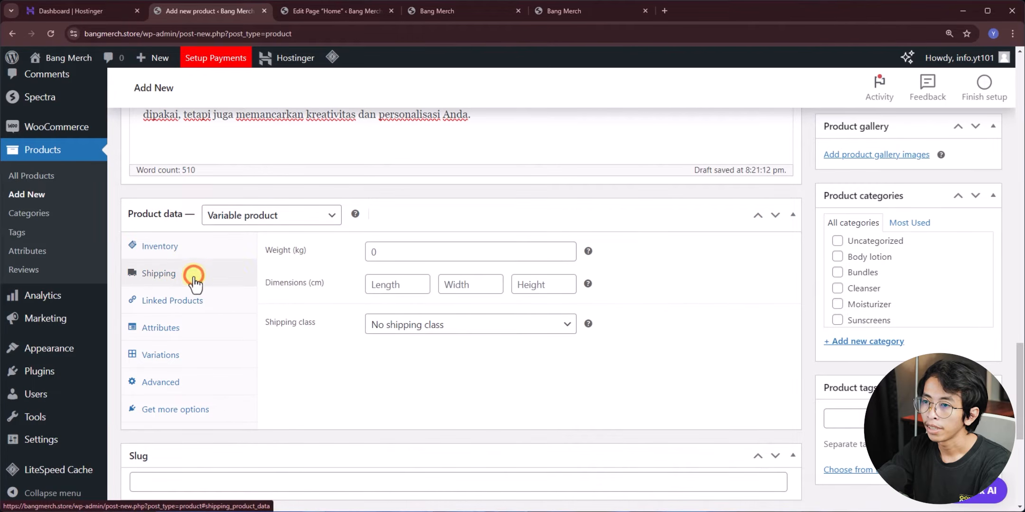
click(413, 255)
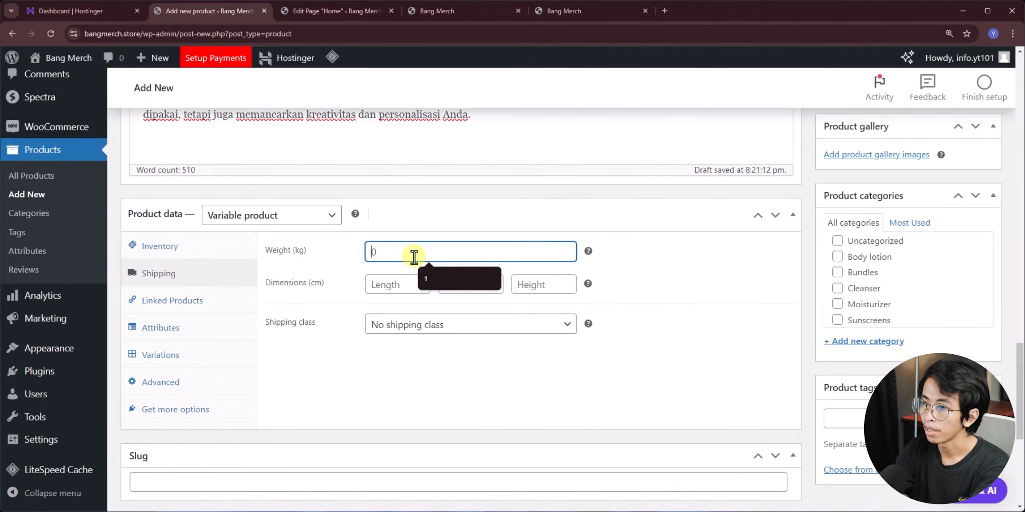
text(30)
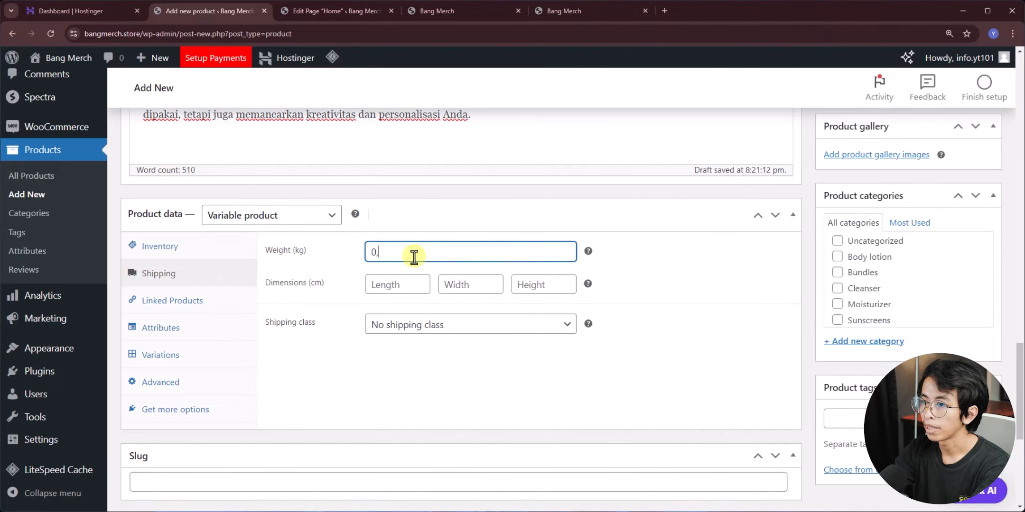
click(302, 250)
click(394, 286)
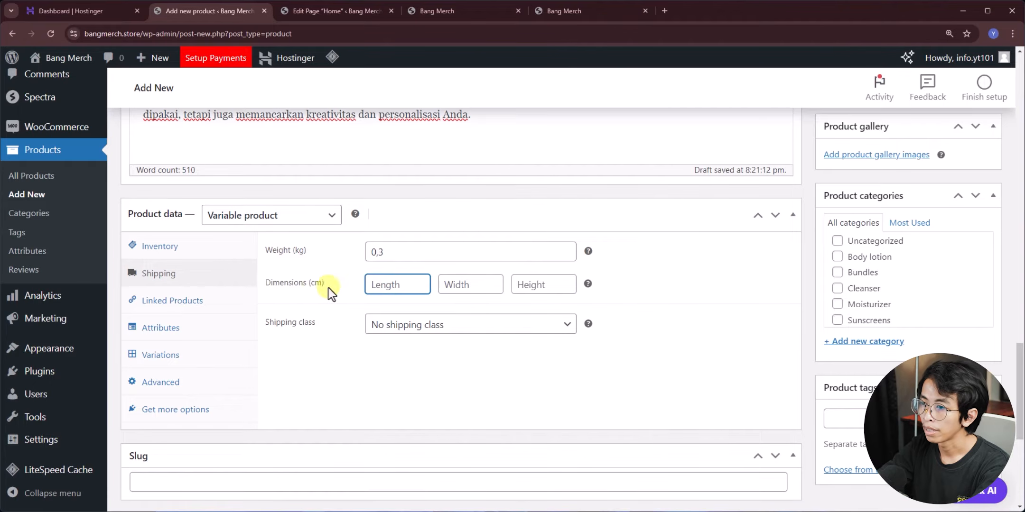
click(472, 286)
click(541, 286)
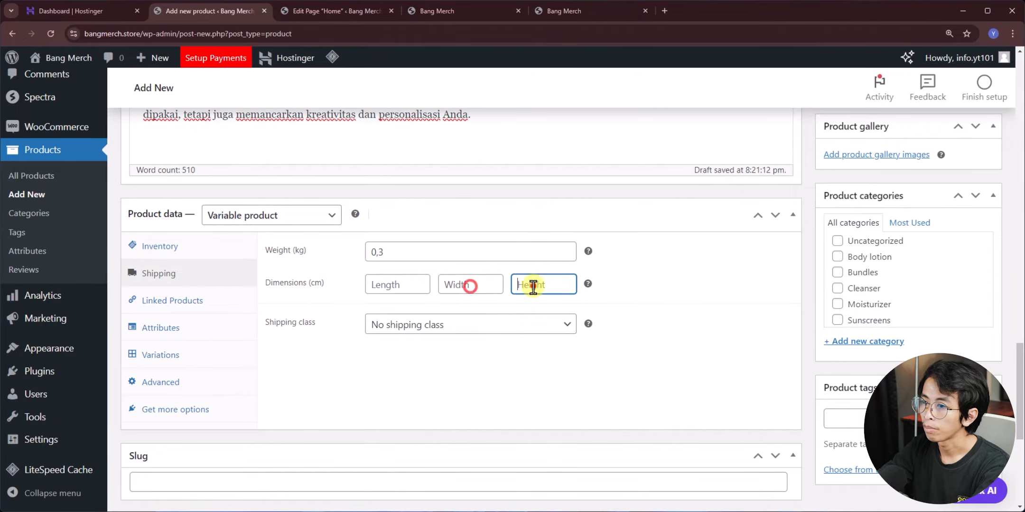
click(345, 291)
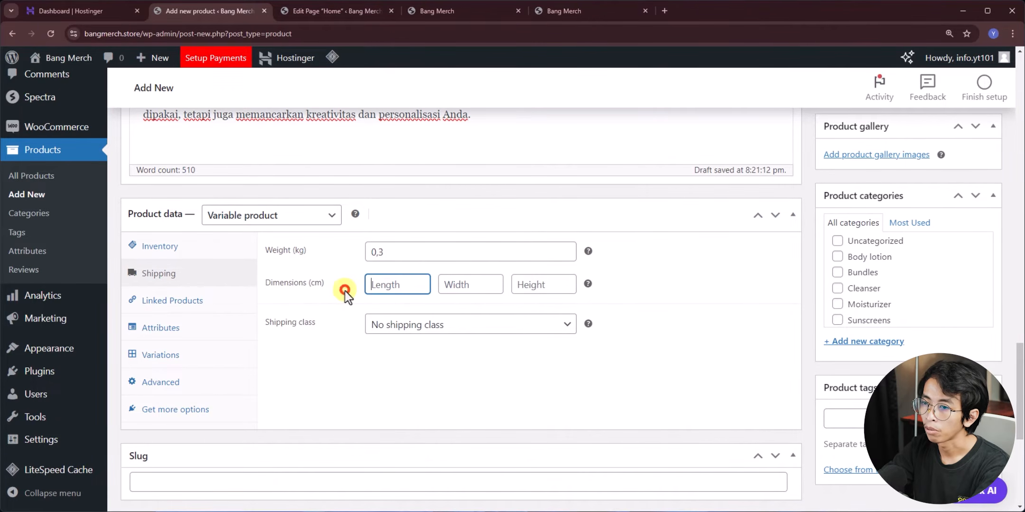
click(176, 302)
- Add the Ukuran attribute with values S|M|L|XL, used for variations
click(189, 328)
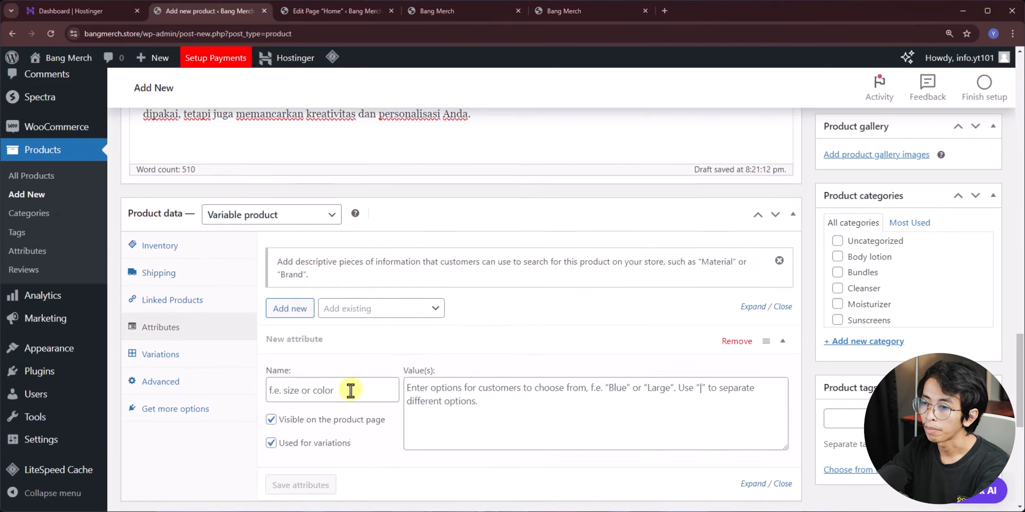
scroll(350, 391, down, 2)
scroll(350, 391, up, 1)
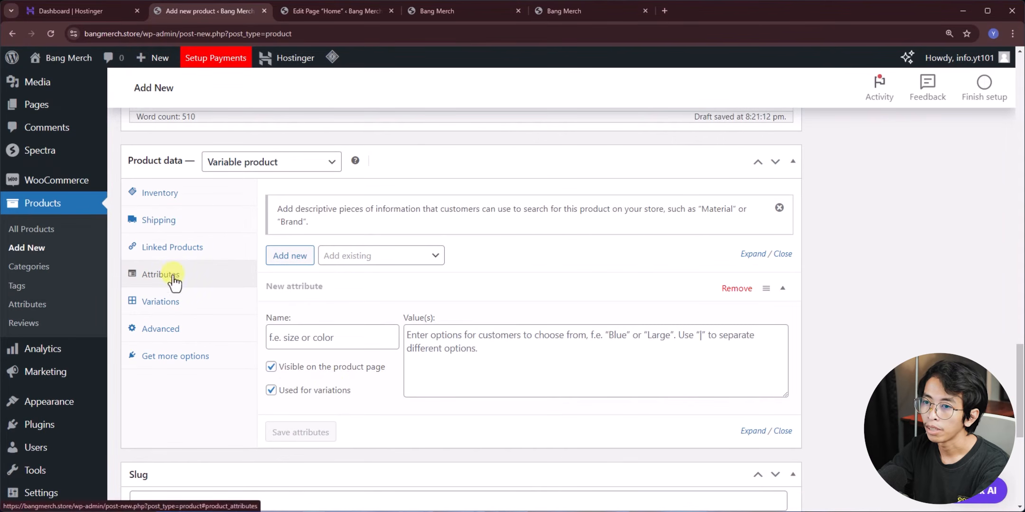
click(330, 341)
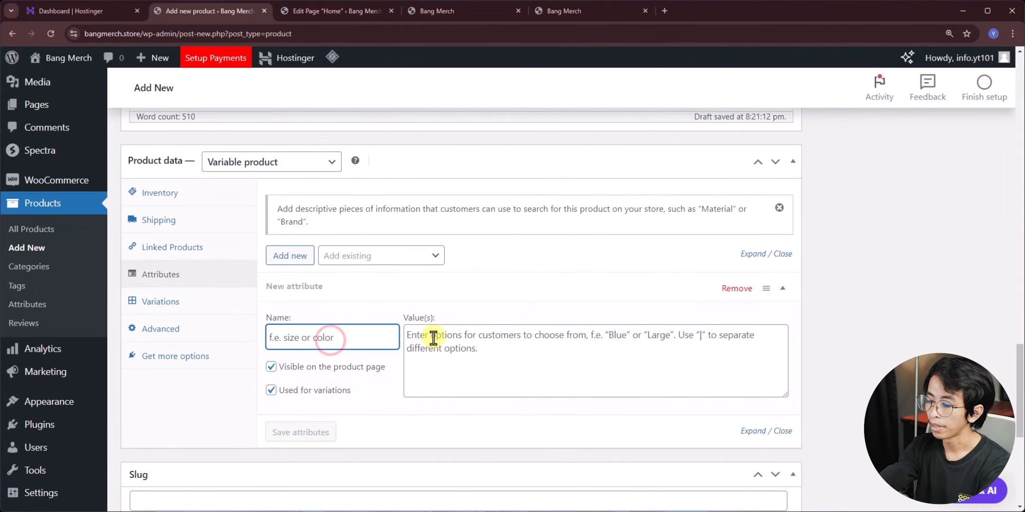
text(U)
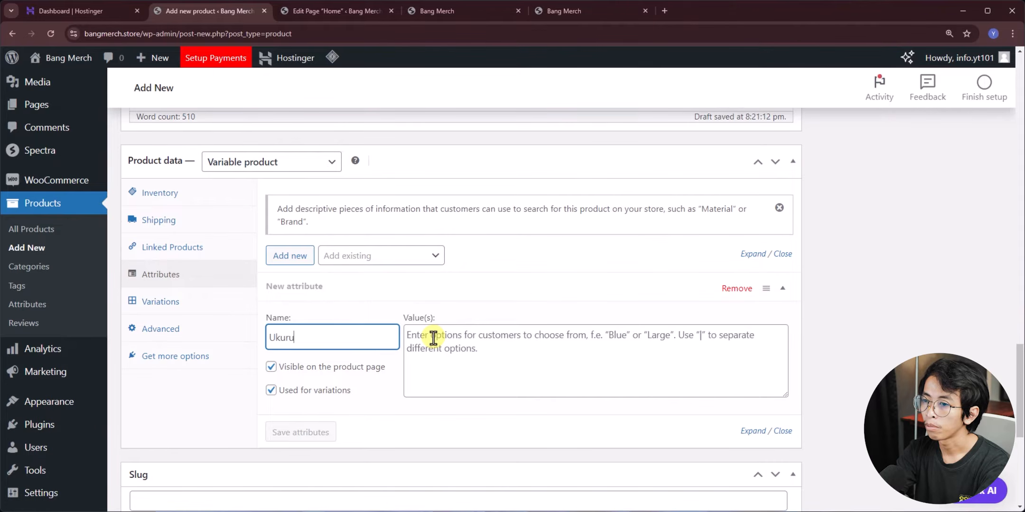
text(kuran)
click(458, 334)
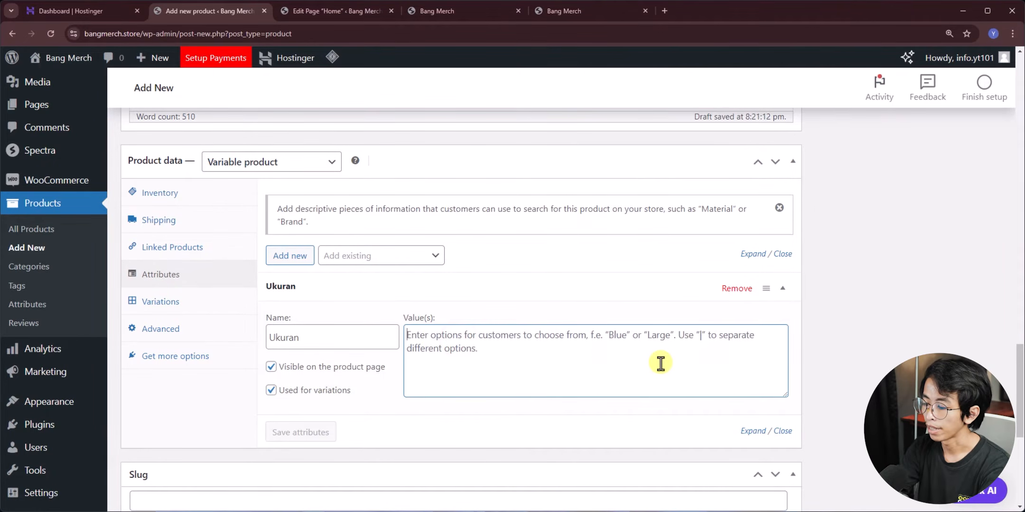
text(S|M|L|XL)
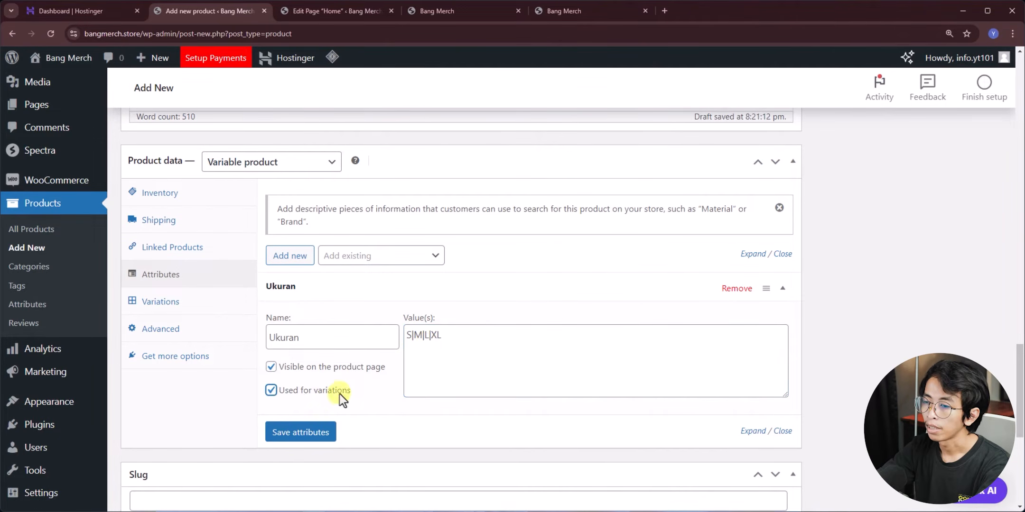
click(270, 390)
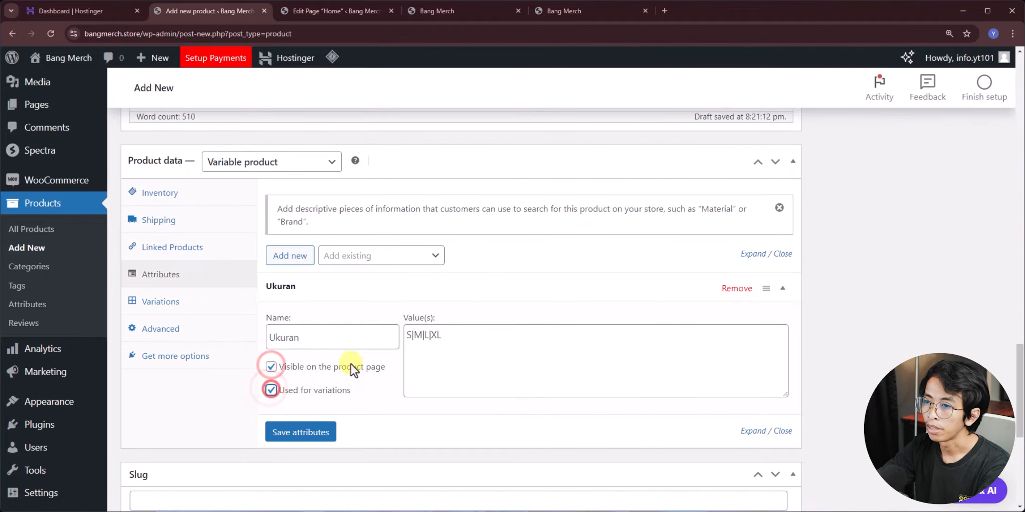
click(428, 411)
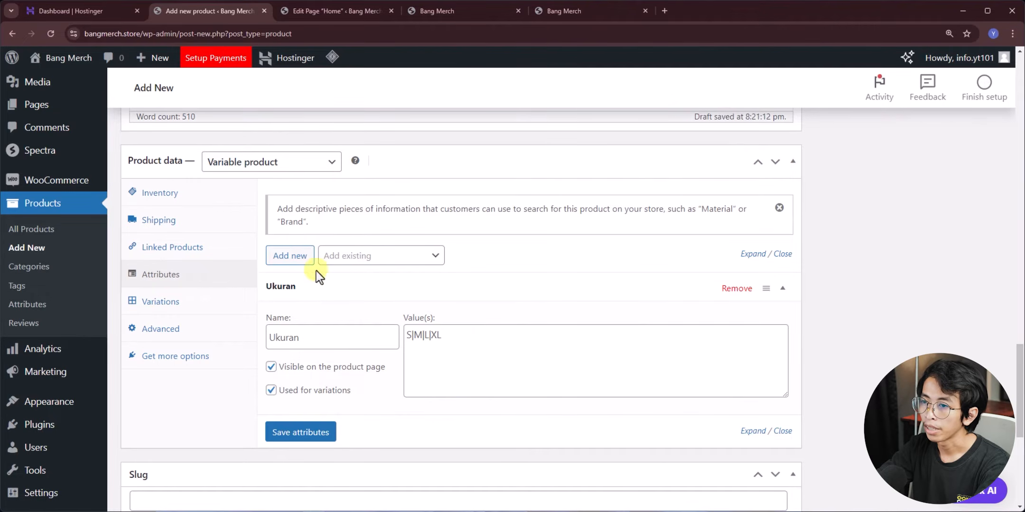
- Add a second attribute Warna with Putih|Hitam and save both attributes
click(290, 256)
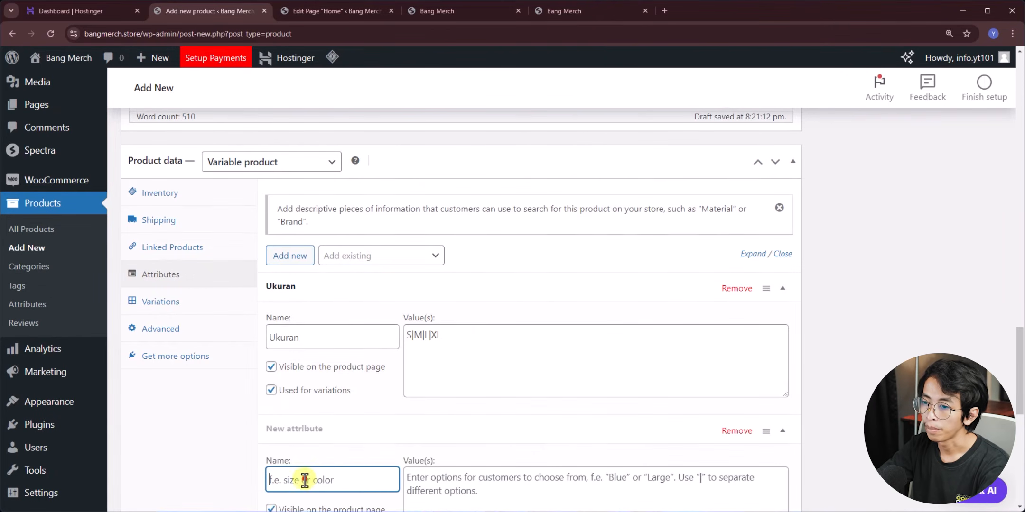
click(305, 480)
text(Warna)
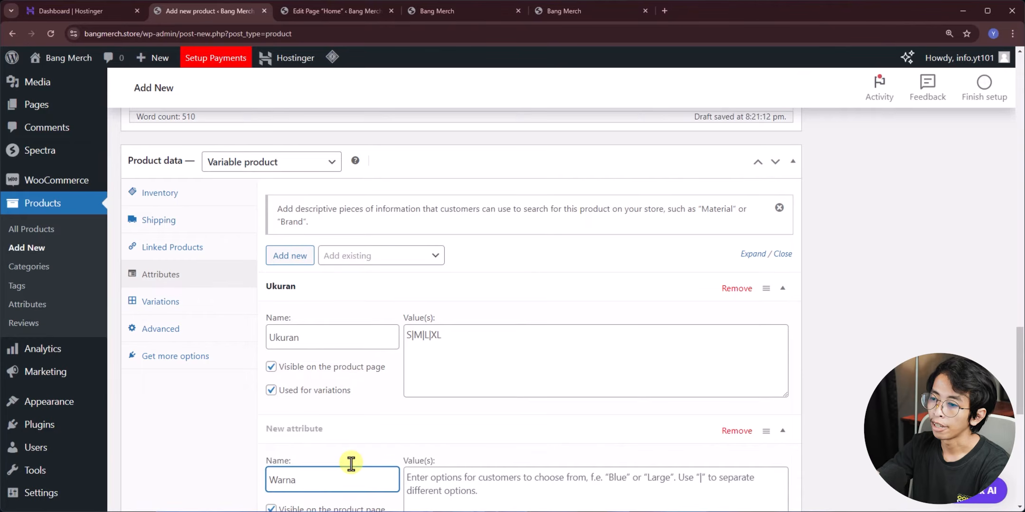
scroll(403, 470, down, 2)
click(446, 401)
text(Puti)
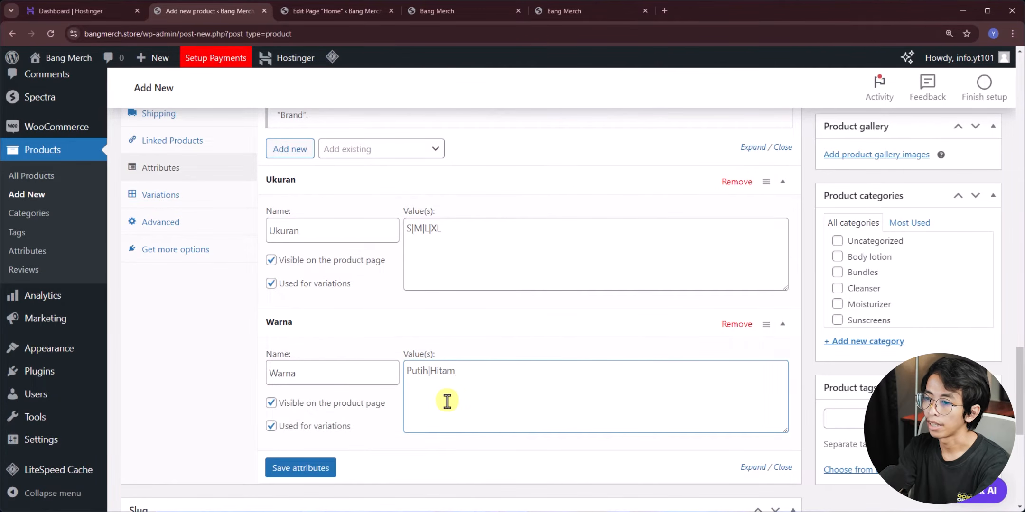
text(h|Hitam)
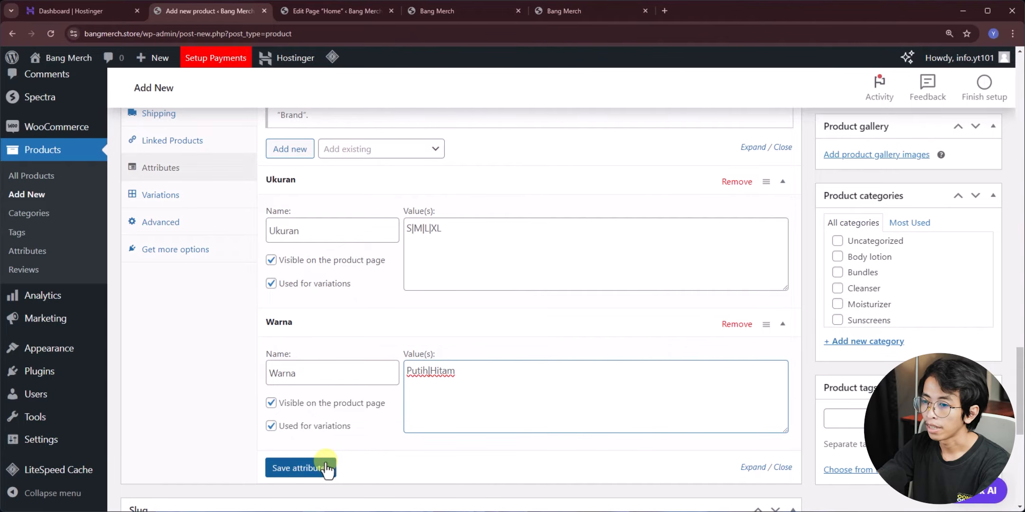
click(328, 468)
scroll(213, 338, up, 3)
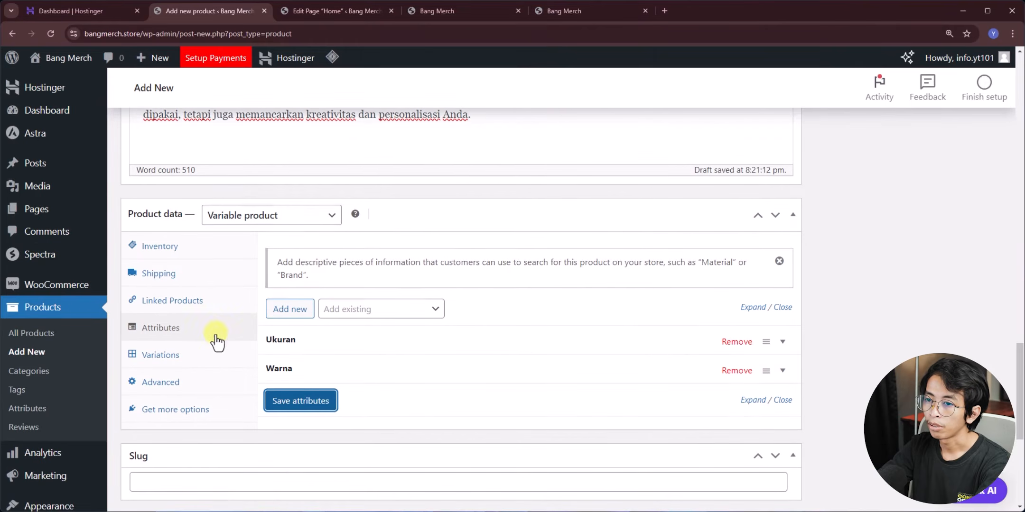
click(188, 356)
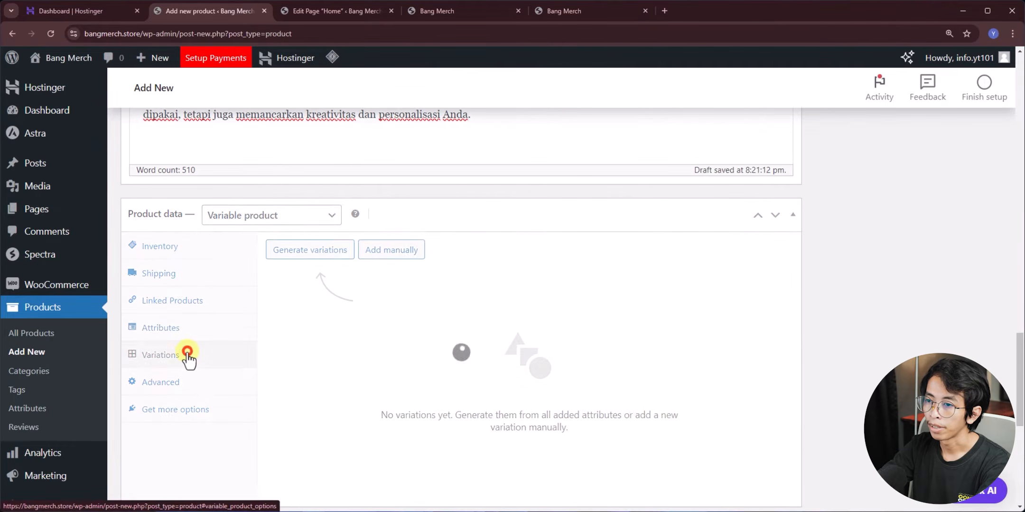
- Generate all 8 variations from the Ukuran and Warna combinations
click(309, 254)
click(560, 121)
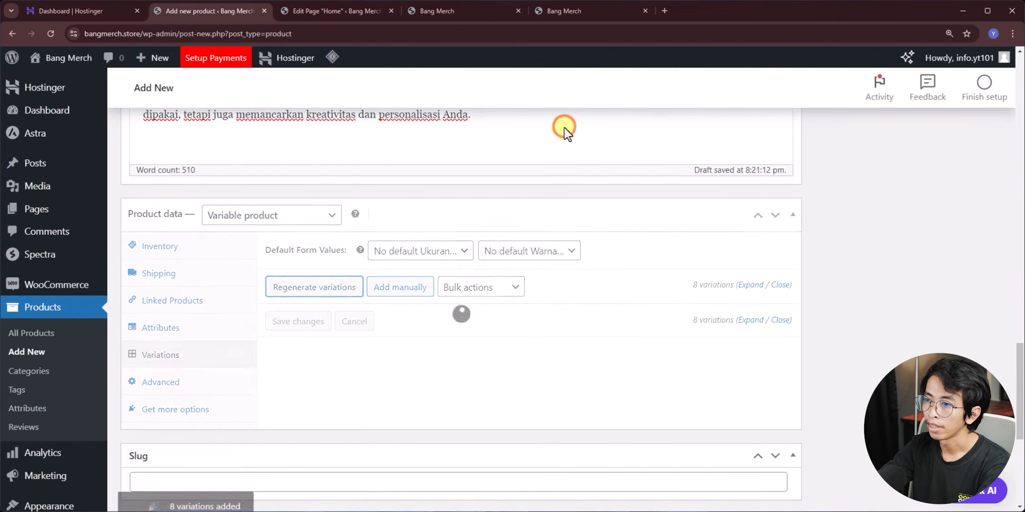
scroll(494, 273, down, 1)
scroll(494, 280, down, 3)
scroll(494, 287, up, 4)
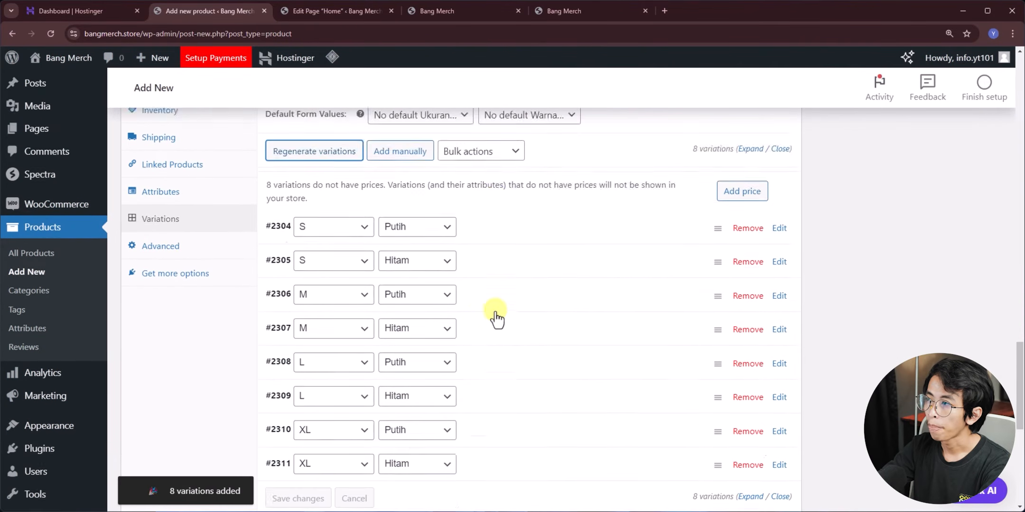
scroll(496, 303, down, 1)
scroll(496, 311, down, 1)
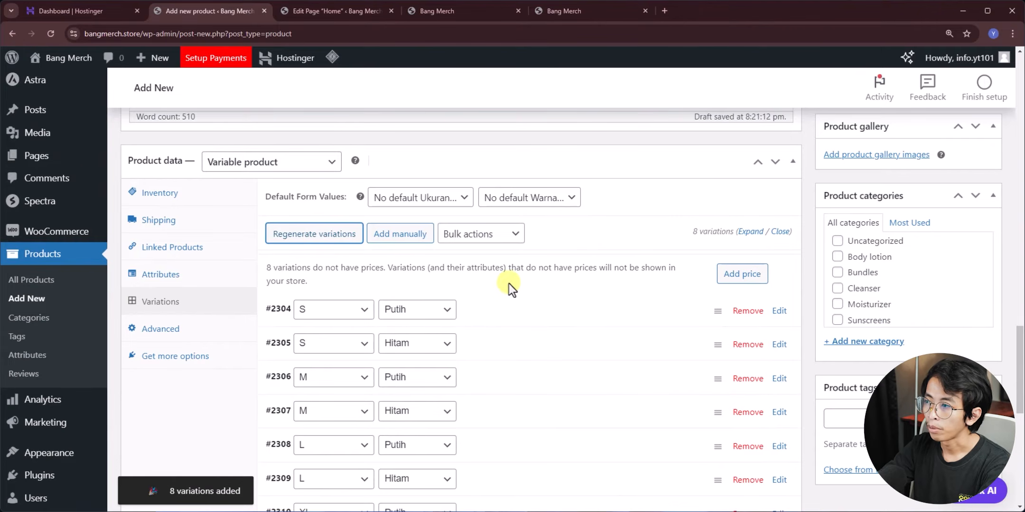
- Give every variation a regular price of 100000 and expand them to check the prices
click(736, 281)
click(460, 292)
text(100000)
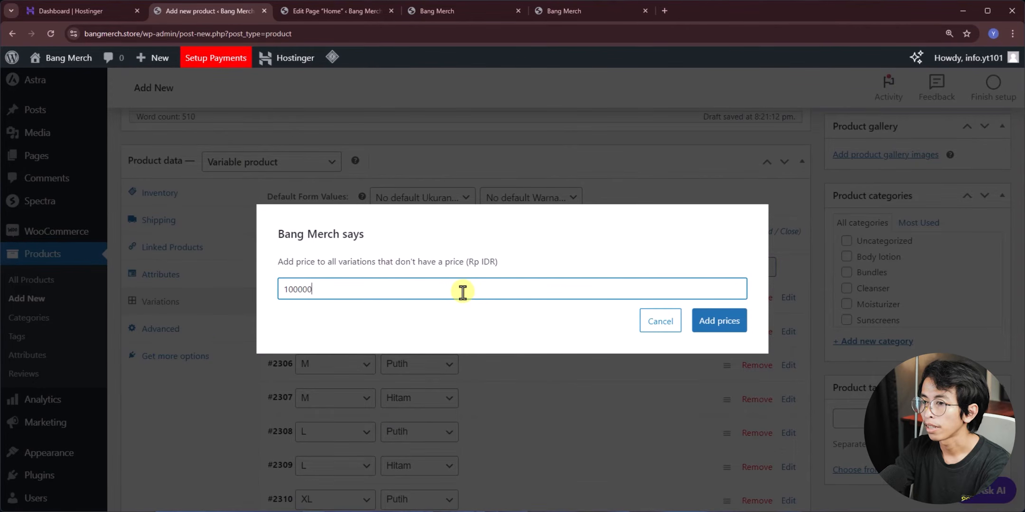
click(731, 325)
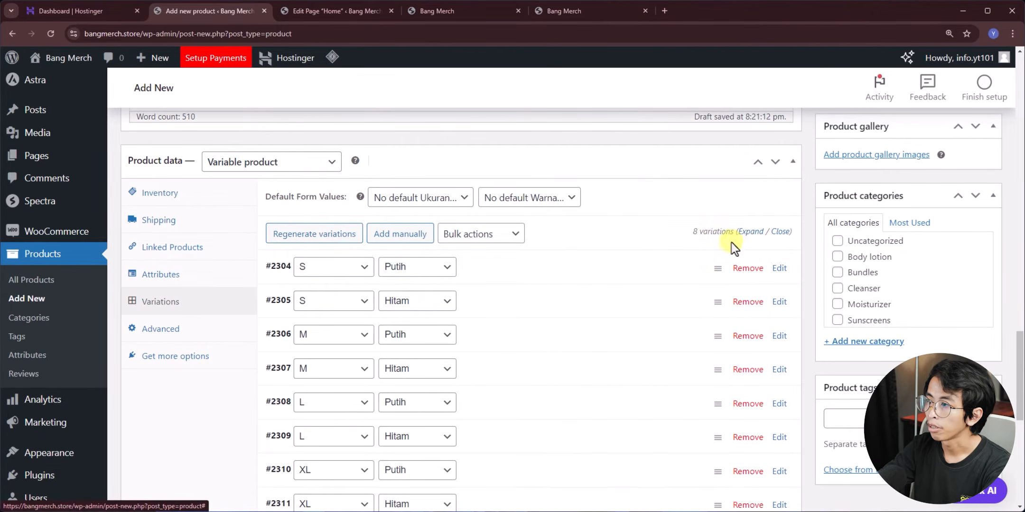
click(754, 234)
scroll(486, 291, down, 5)
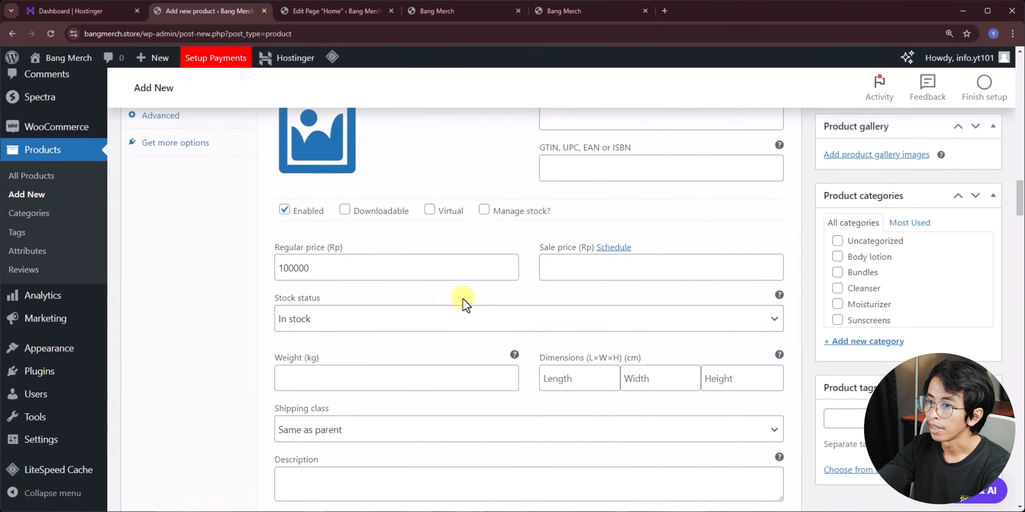
scroll(361, 373, down, 8)
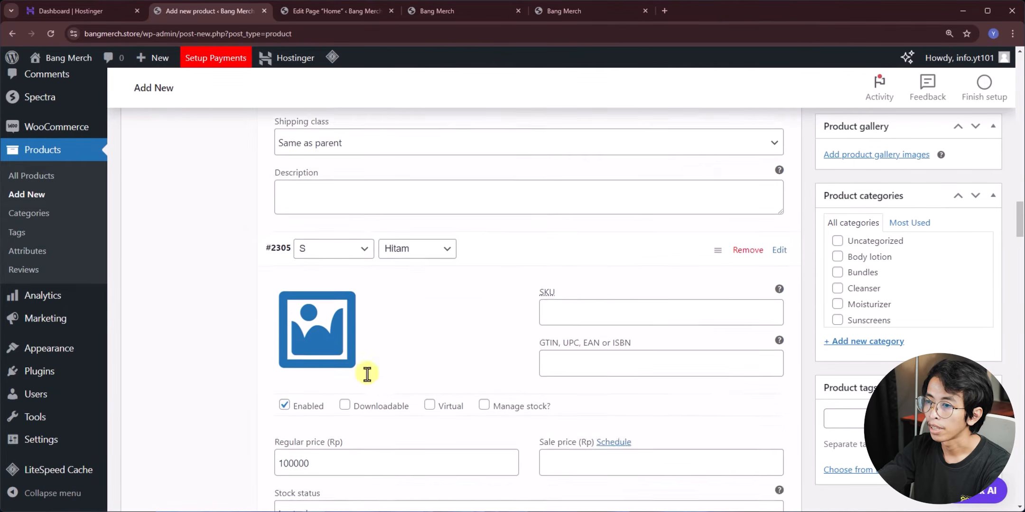
scroll(332, 351, up, 5)
scroll(380, 413, up, 10)
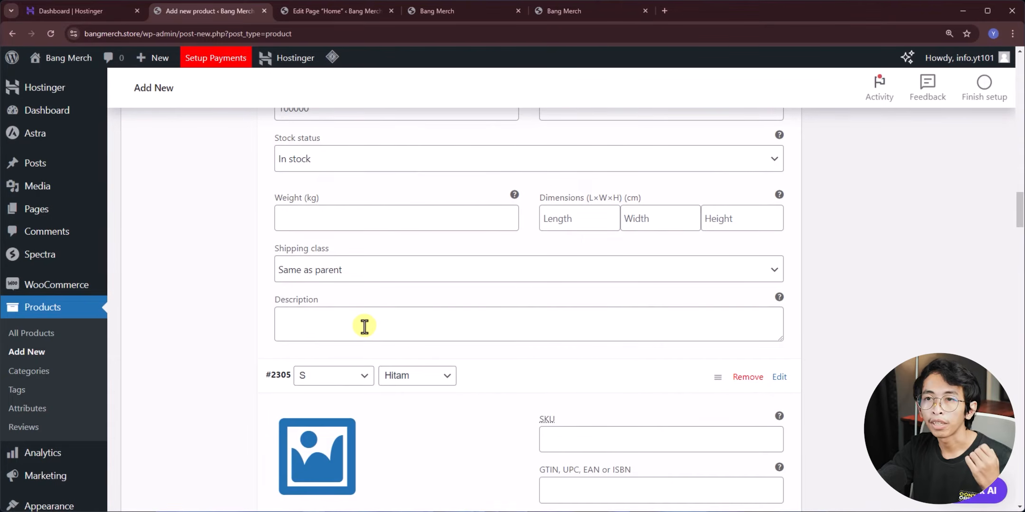
scroll(365, 327, up, 5)
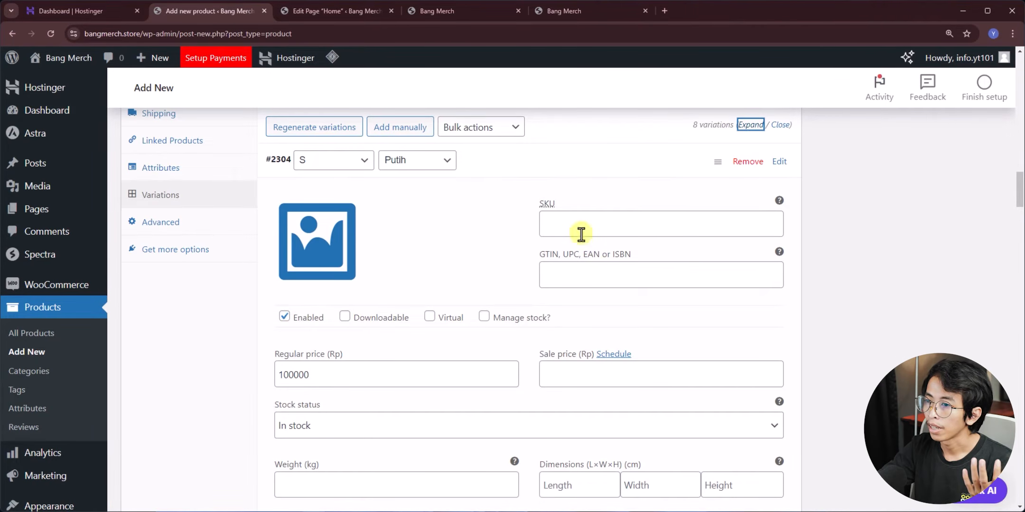
drag(288, 379, 306, 379)
scroll(304, 377, down, 8)
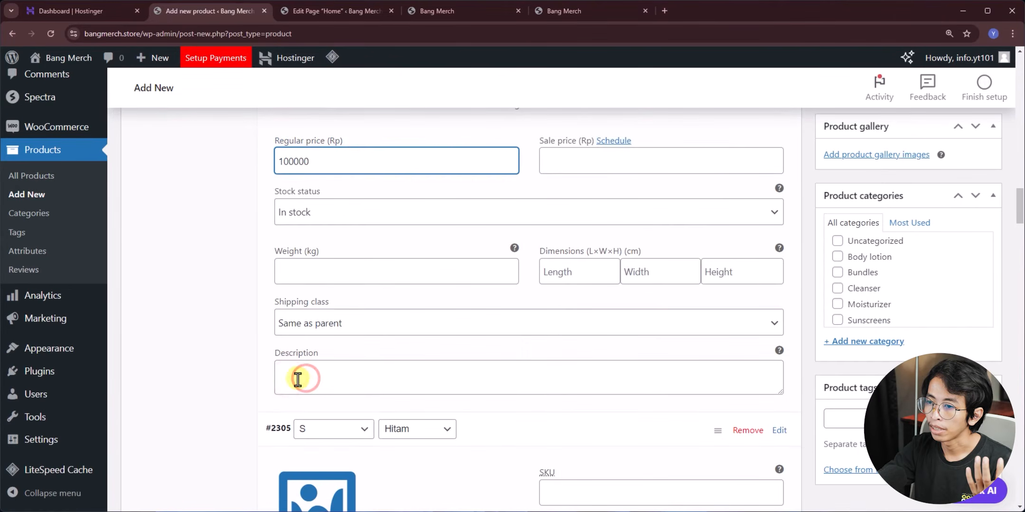
scroll(314, 288, down, 12)
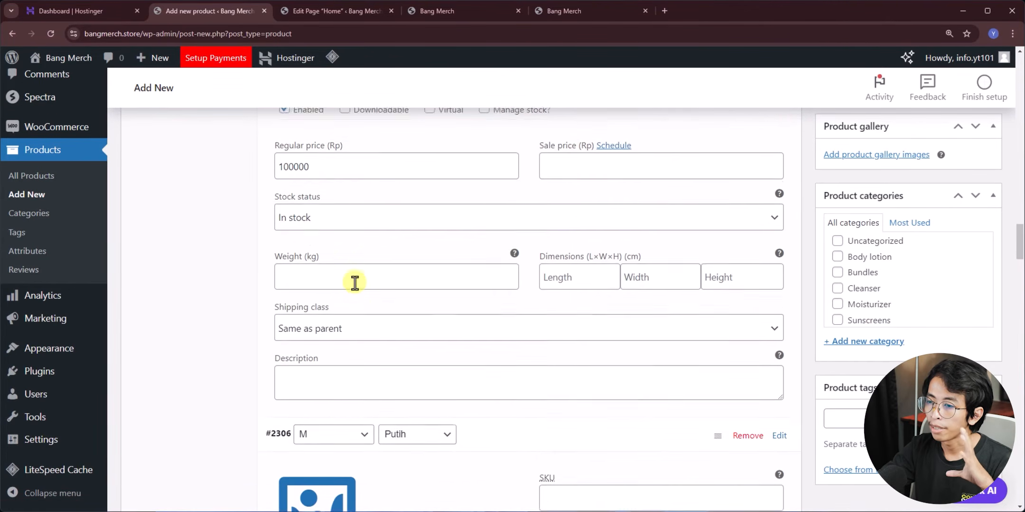
scroll(418, 377, up, 15)
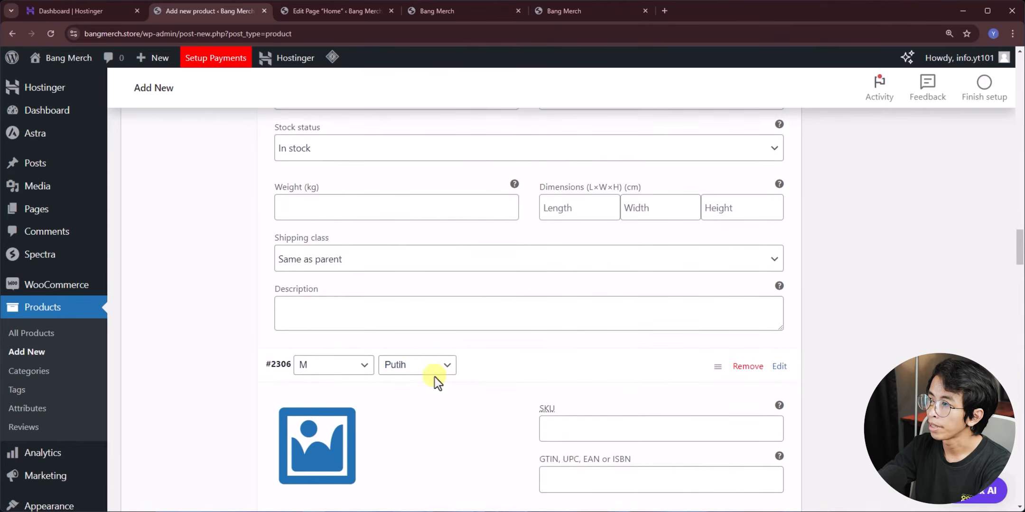
scroll(433, 377, up, 10)
scroll(400, 355, down, 5)
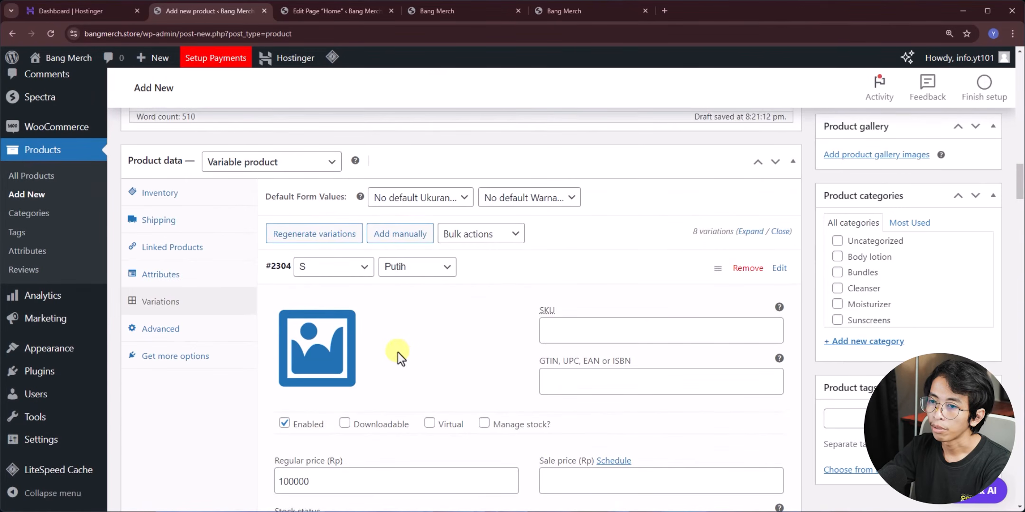
- Look through the Advanced settings and recommended extensions, then return to the variations list
click(204, 284)
scroll(375, 299, up, 3)
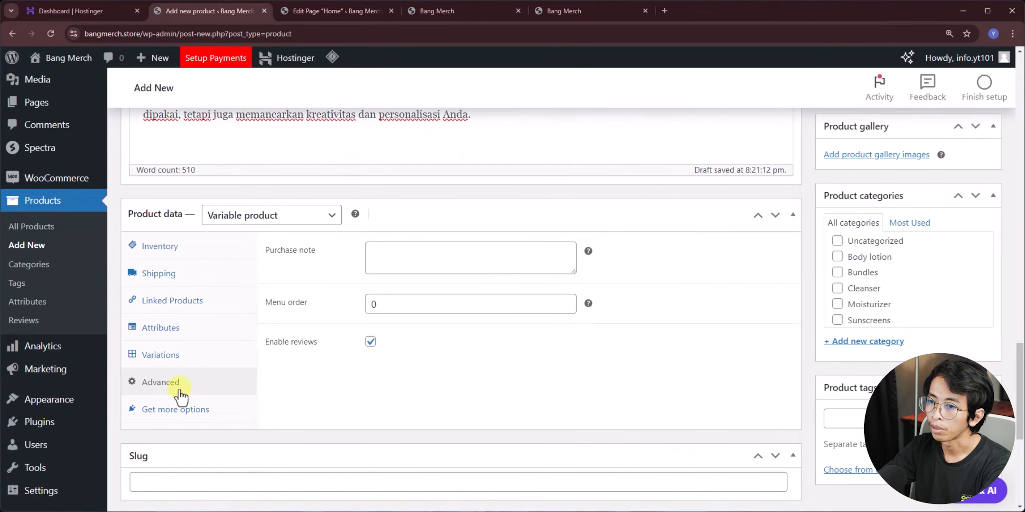
click(172, 411)
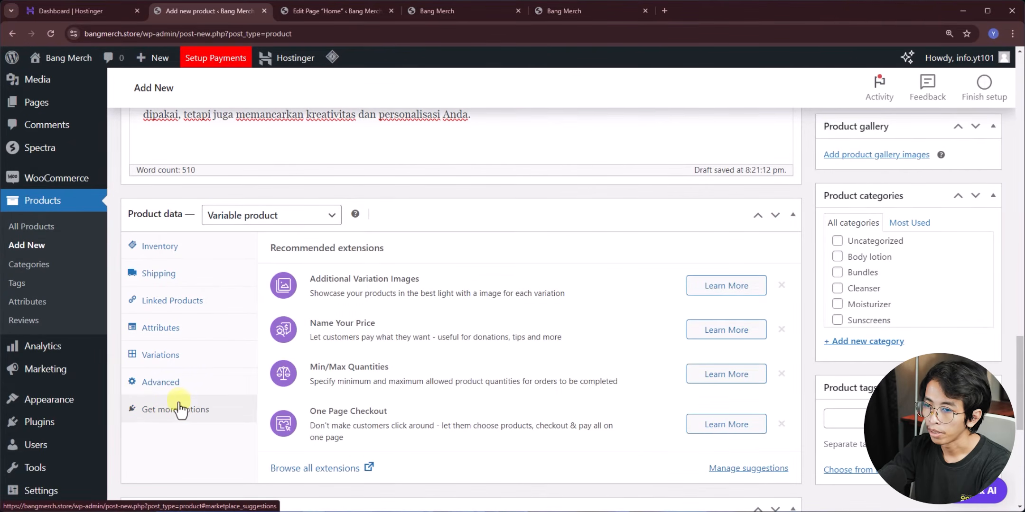
click(173, 384)
click(196, 360)
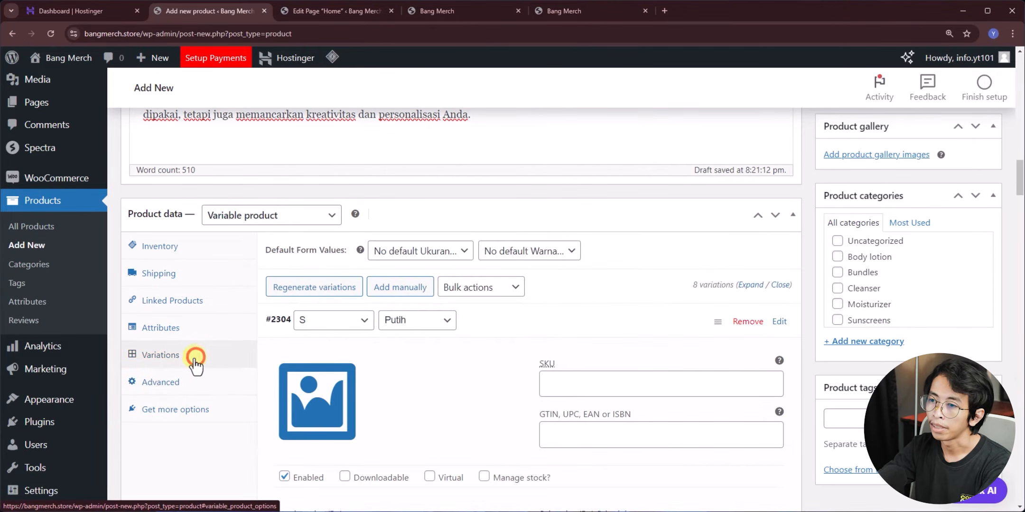
scroll(237, 351, down, 5)
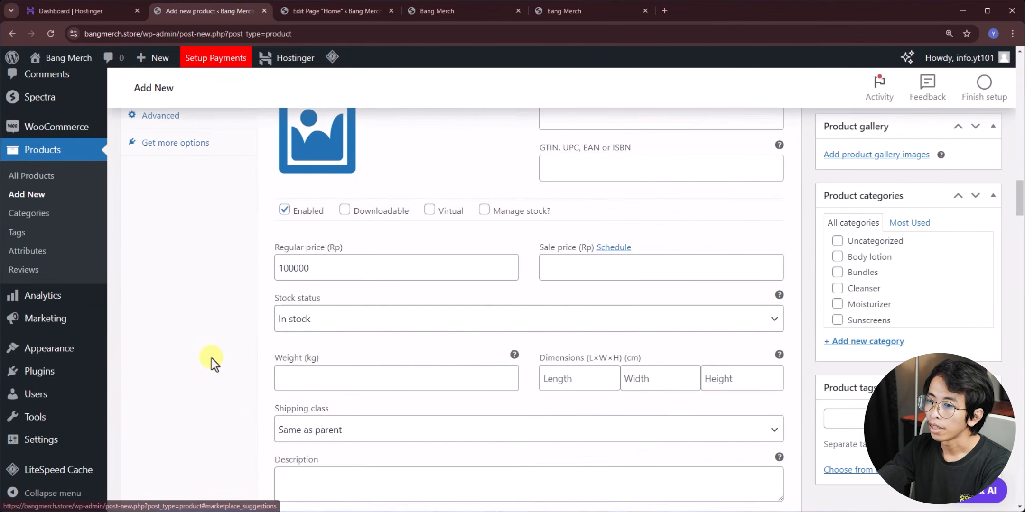
scroll(240, 354, up, 10)
scroll(721, 338, up, 15)
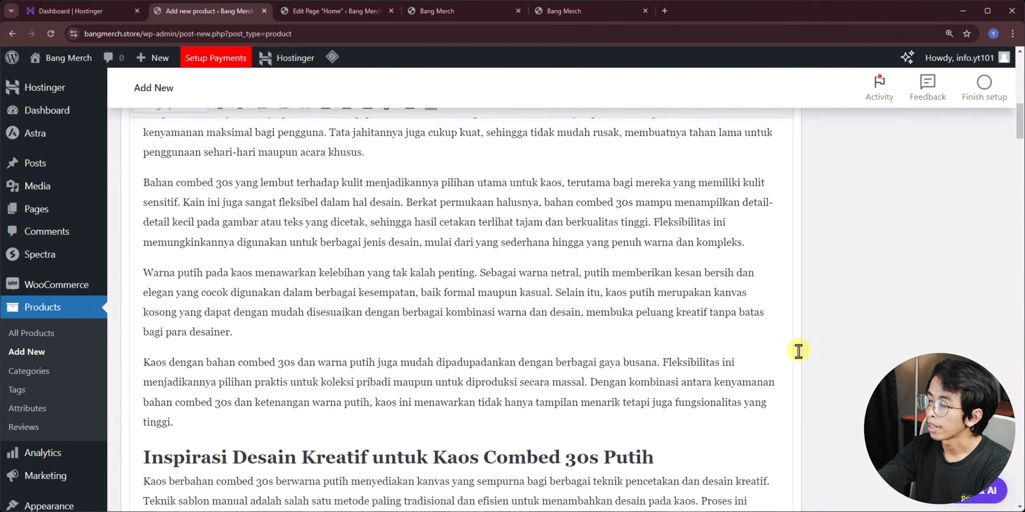
scroll(818, 271, down, 3)
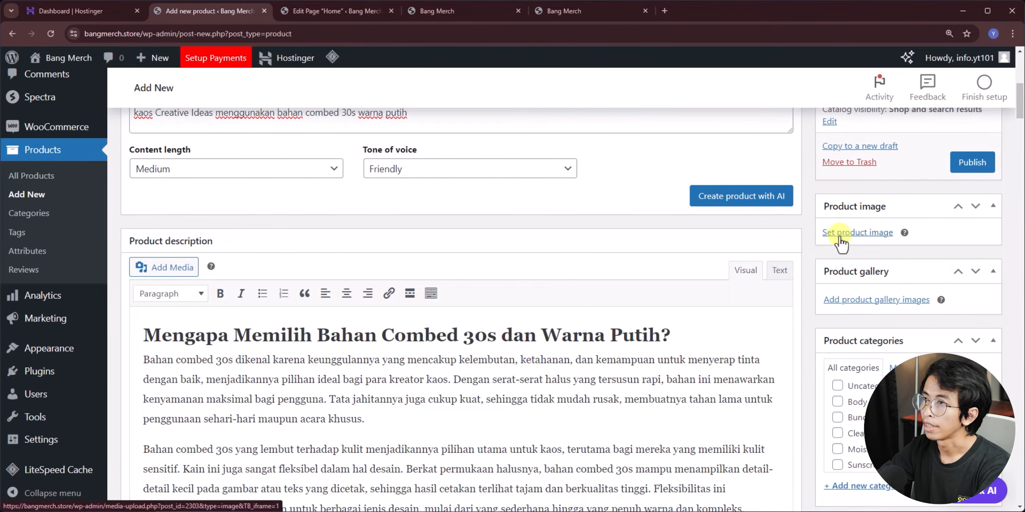
- Check the live storefront homepage, scrolling down its content
click(583, 11)
scroll(209, 360, down, 2)
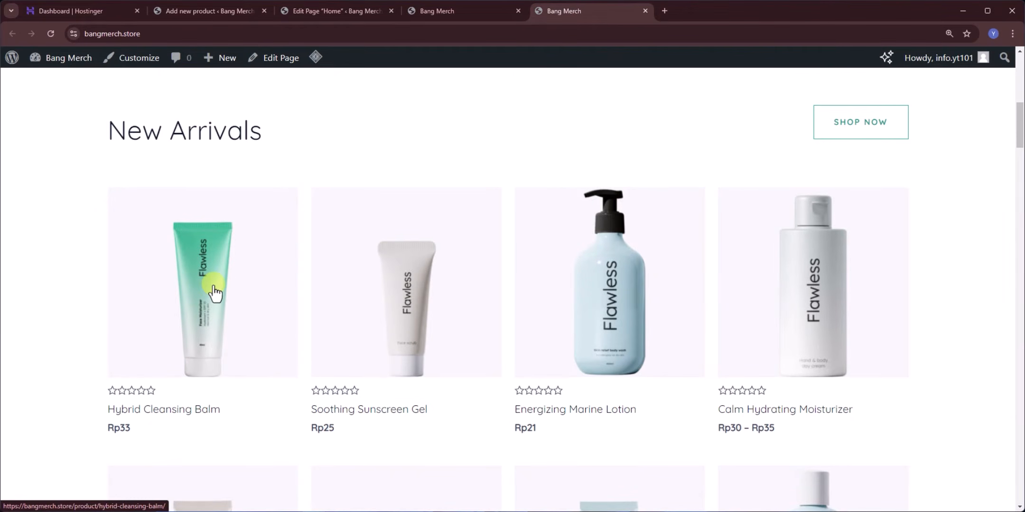
drag(201, 255, 80, 297)
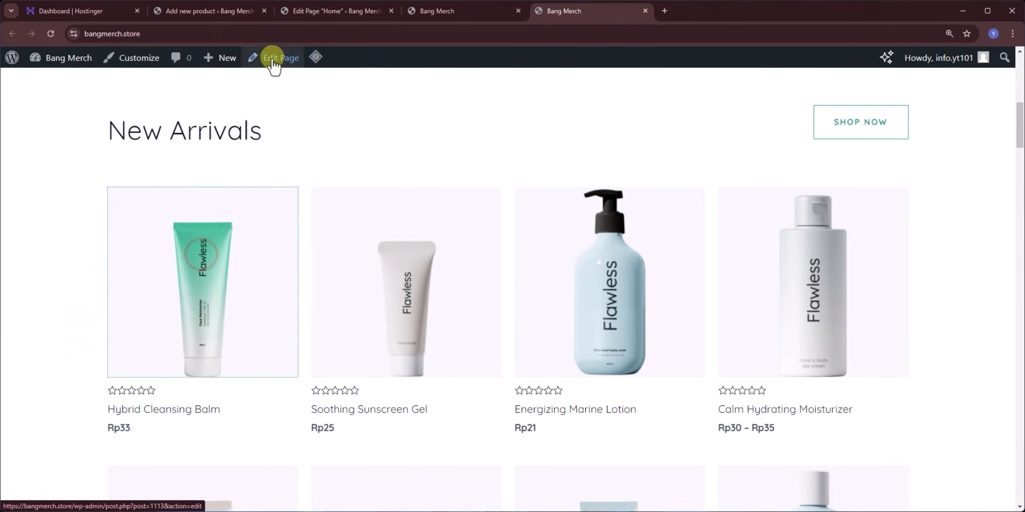
- Upload t1.jpg from the file browser as the product's main image
click(190, 11)
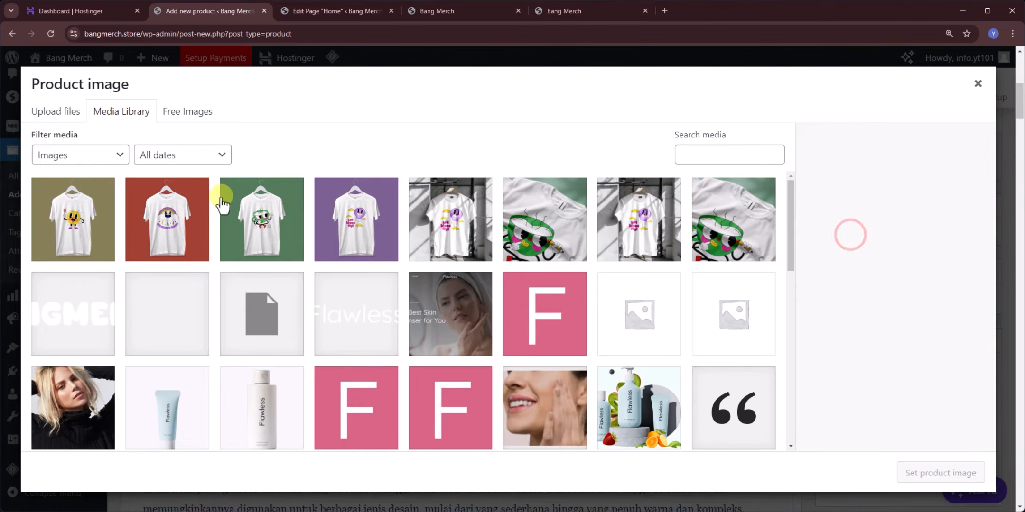
click(30, 111)
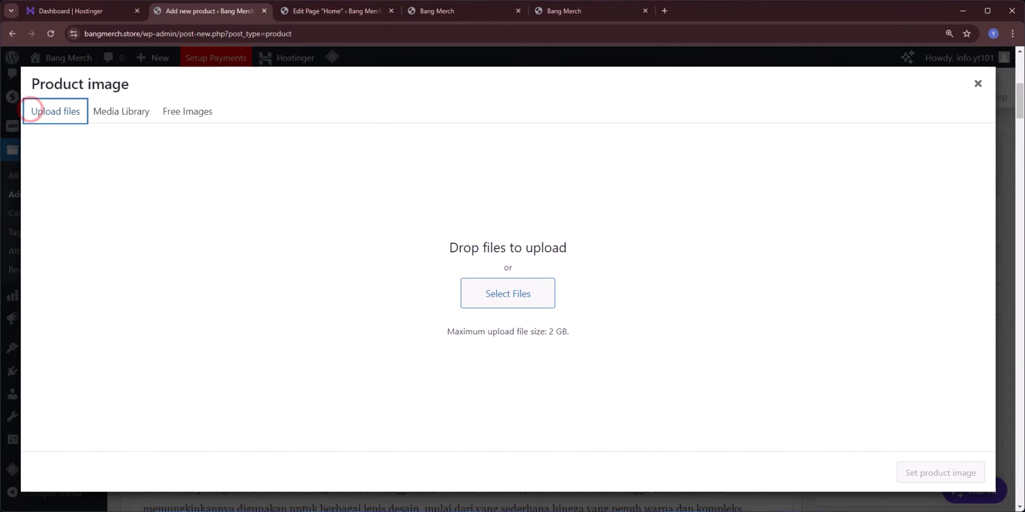
key(alt+Tab)
drag(737, 229, 292, 260)
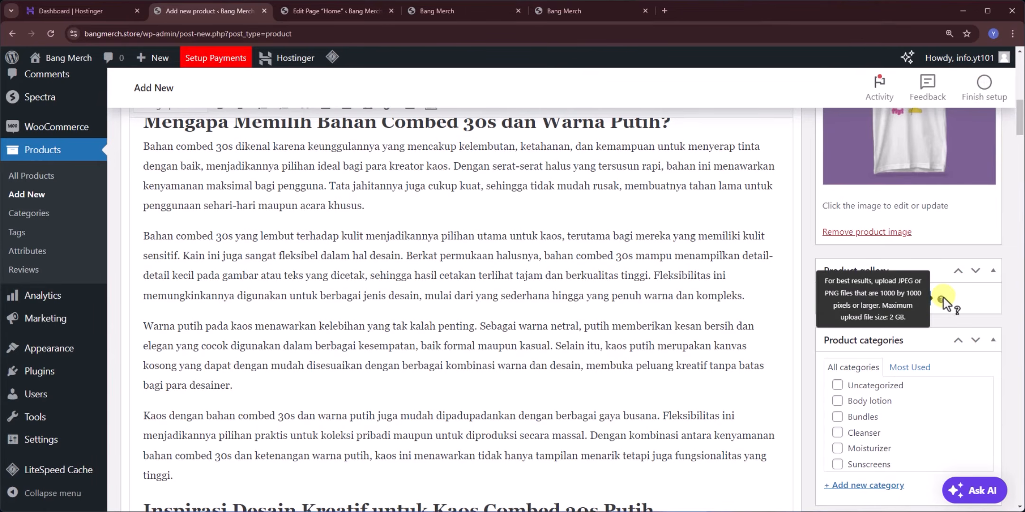
- Create a new Kaos product category and assign the product to it
click(957, 301)
scroll(862, 279, down, 3)
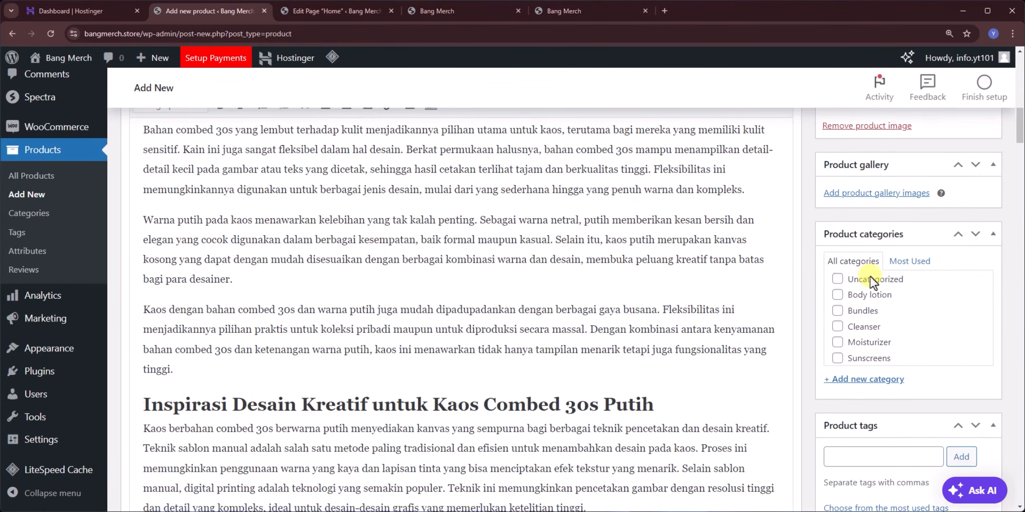
scroll(901, 308, up, 1)
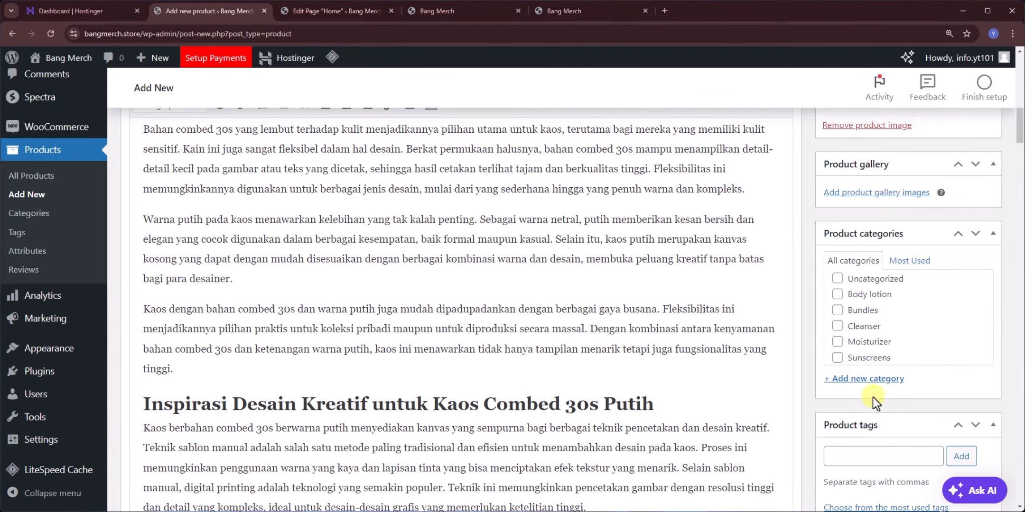
click(854, 379)
text(Kao)
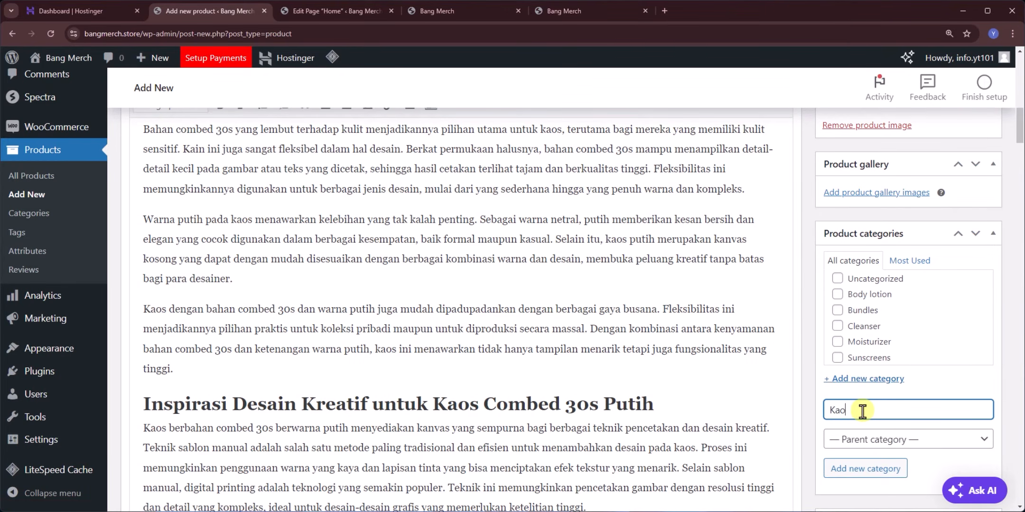
text(s)
click(846, 469)
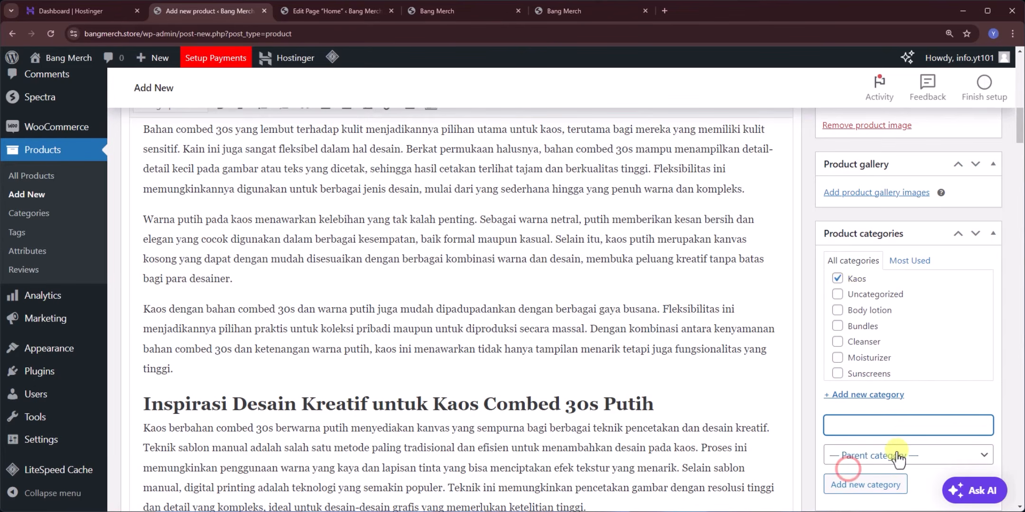
- Publish the Kaos Creative Idea product
scroll(837, 278, down, 4)
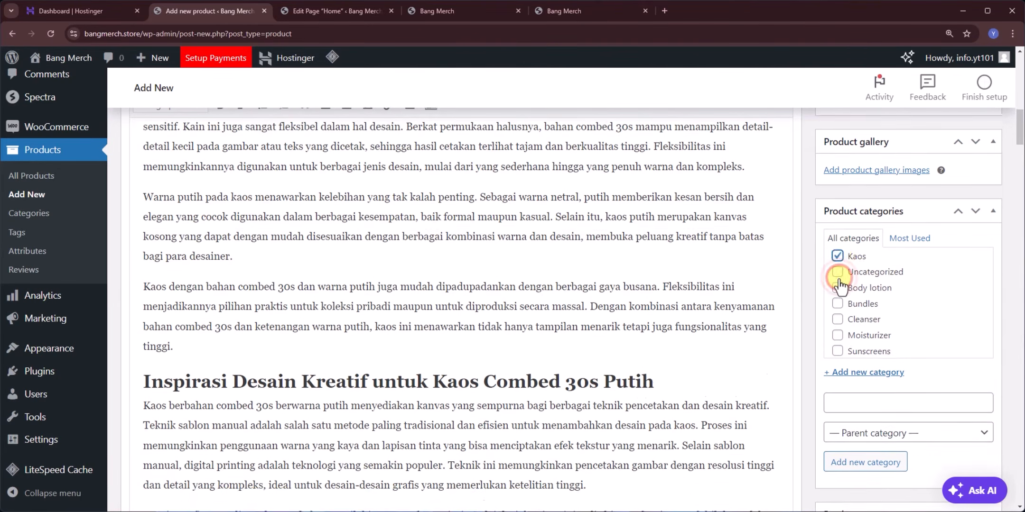
scroll(798, 327, up, 15)
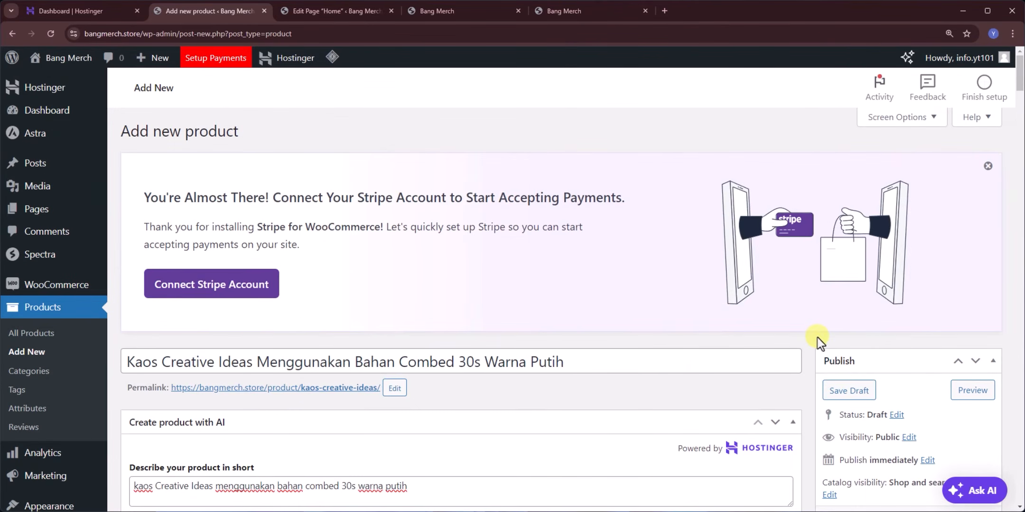
scroll(818, 338, down, 3)
click(961, 377)
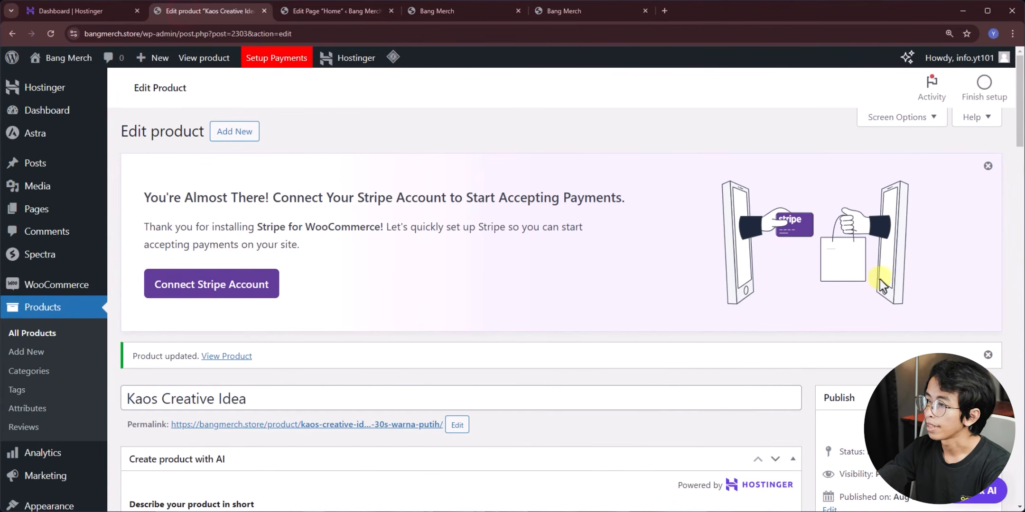
- Open the storefront in a new tab and go to the Kaos Creative Idea product page
mouse_move(78, 58)
middle_click(71, 82)
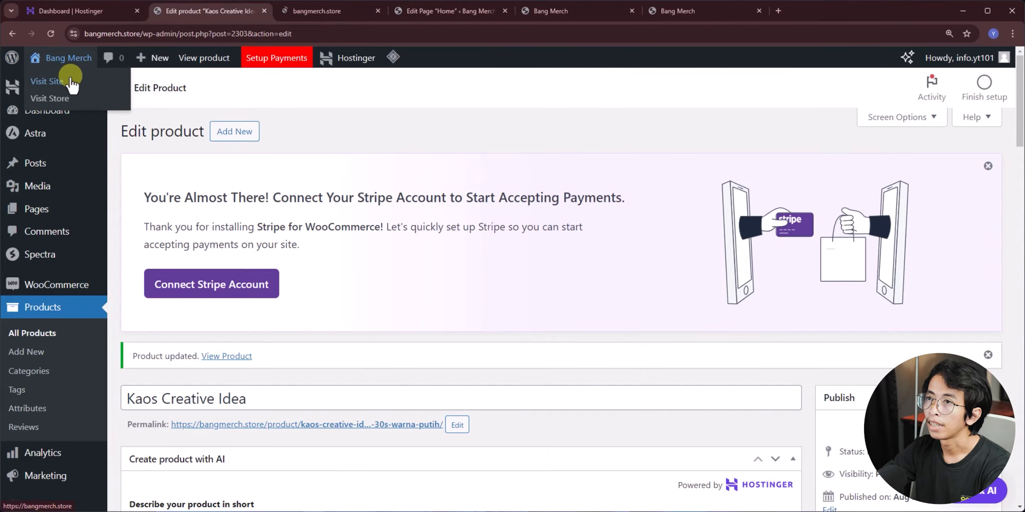
click(333, 11)
scroll(373, 247, down, 5)
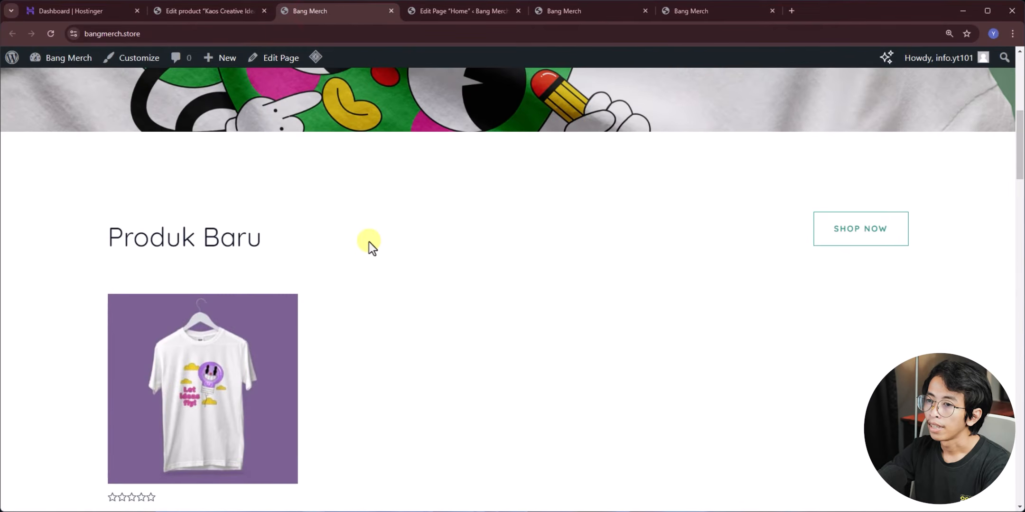
scroll(369, 242, down, 2)
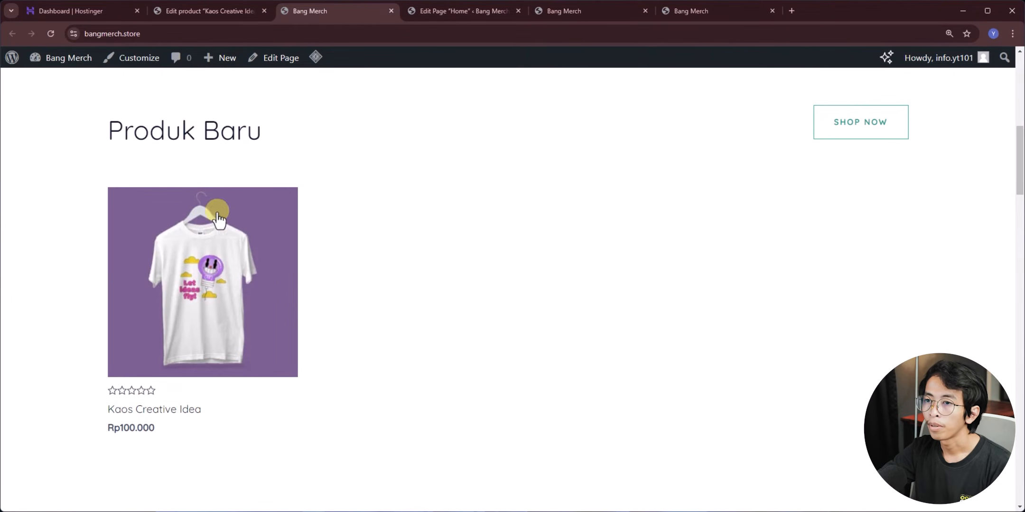
click(192, 295)
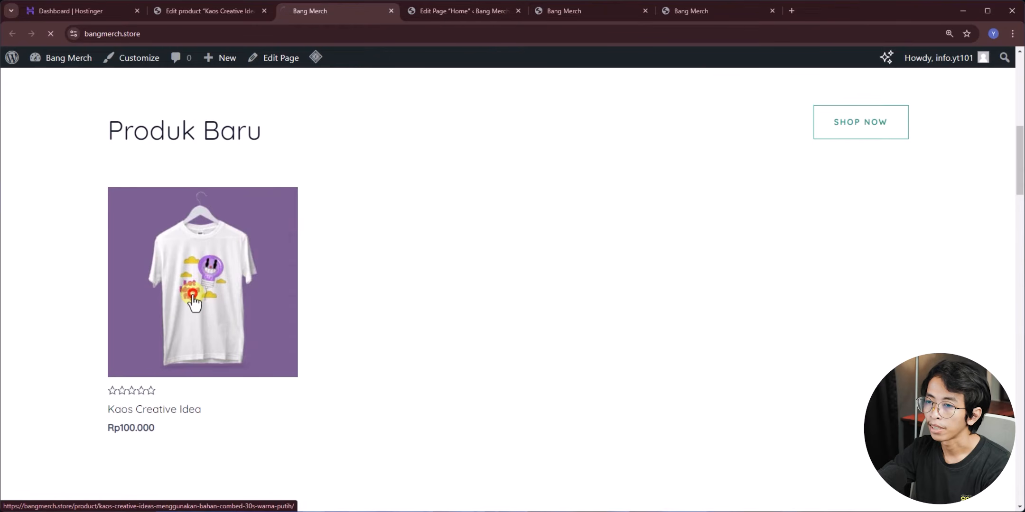
scroll(332, 284, down, 2)
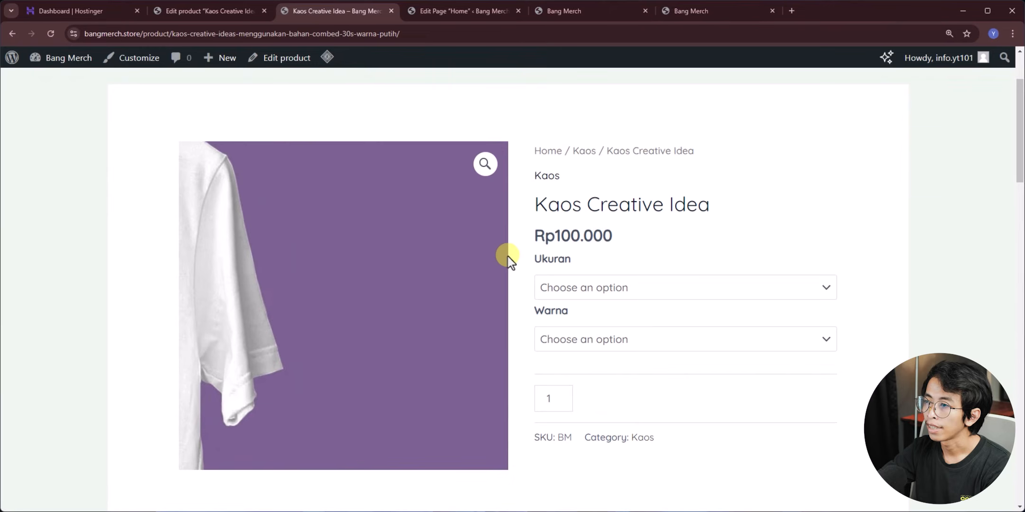
- Select size M, colour Putih and quantity 3, review the page, then return to the editor
click(557, 288)
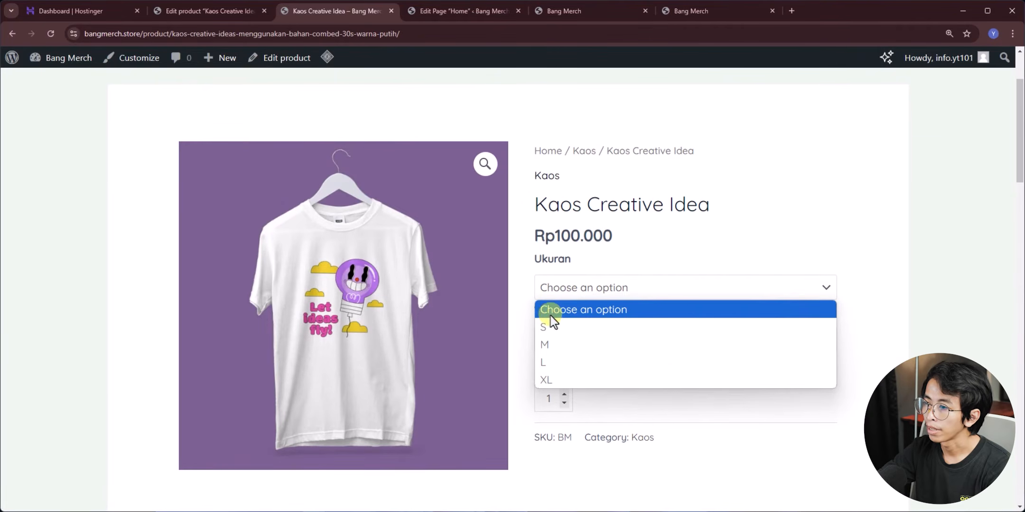
click(553, 349)
click(577, 341)
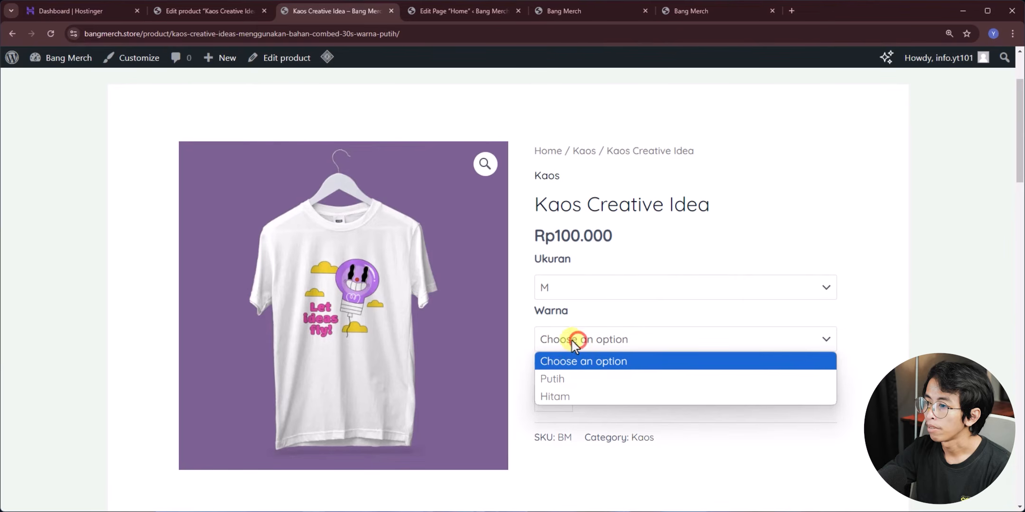
click(566, 378)
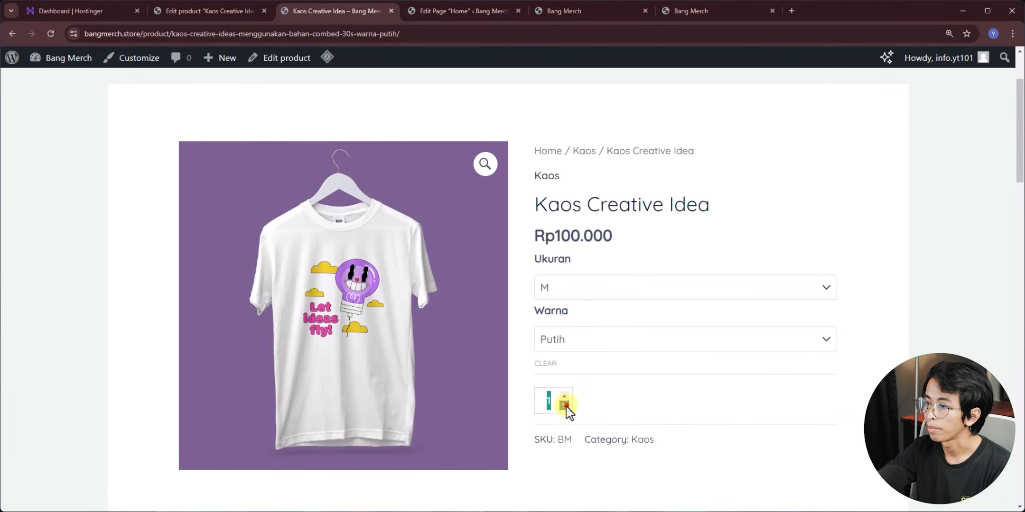
click(564, 396)
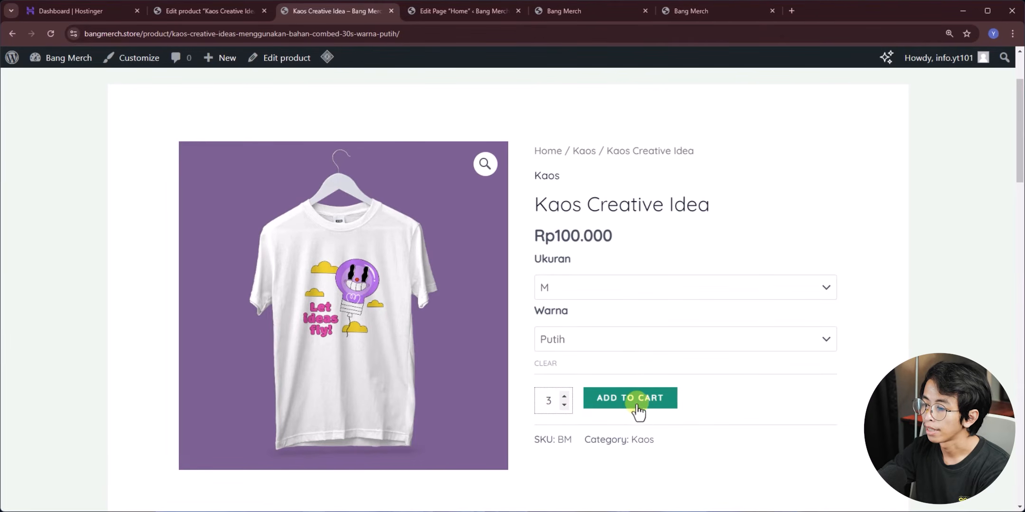
scroll(633, 324, down, 3)
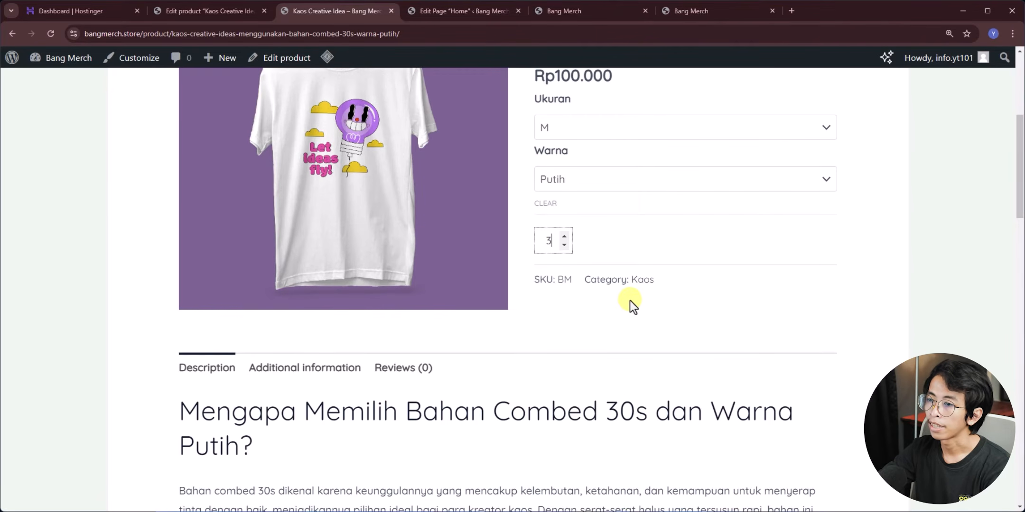
scroll(266, 238, down, 3)
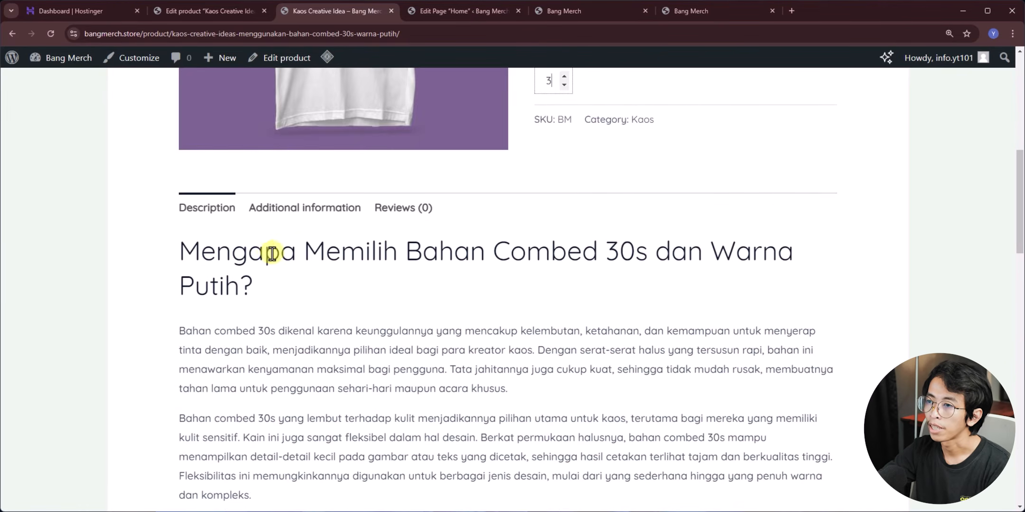
scroll(272, 254, down, 2)
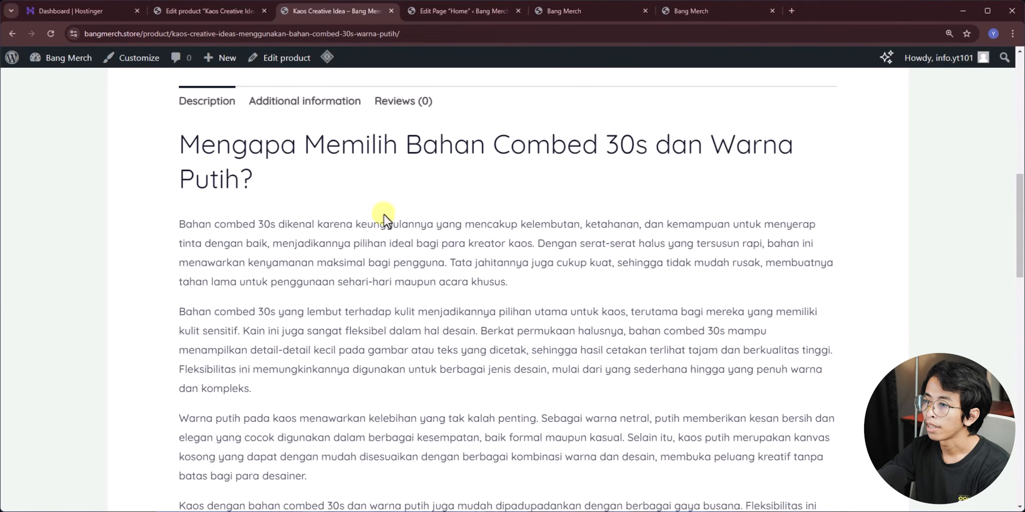
scroll(388, 214, down, 4)
scroll(305, 222, down, 3)
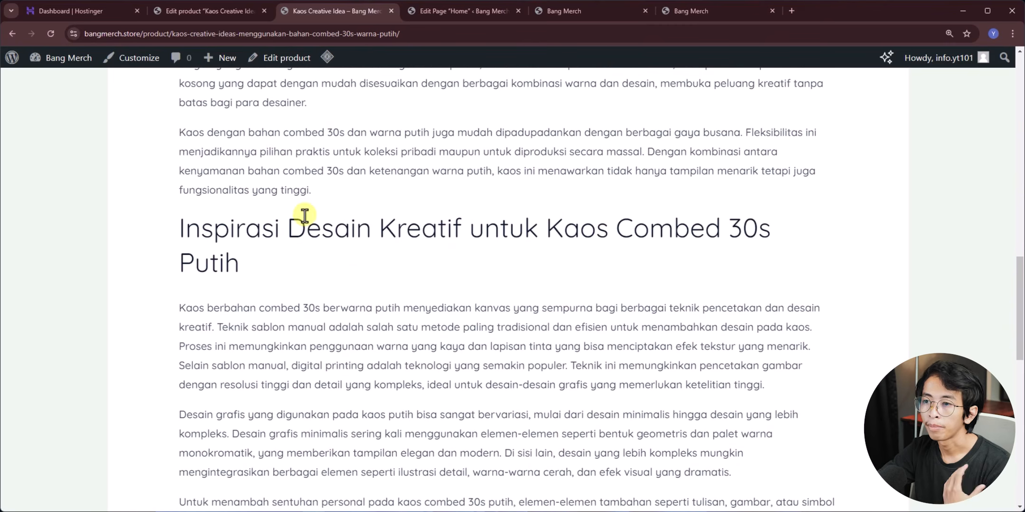
scroll(293, 304, down, 9)
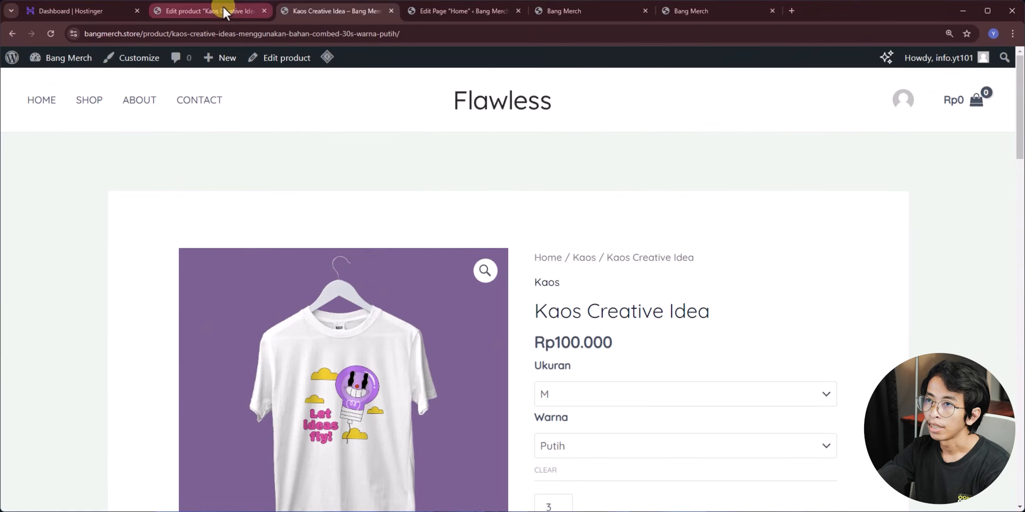
click(219, 8)
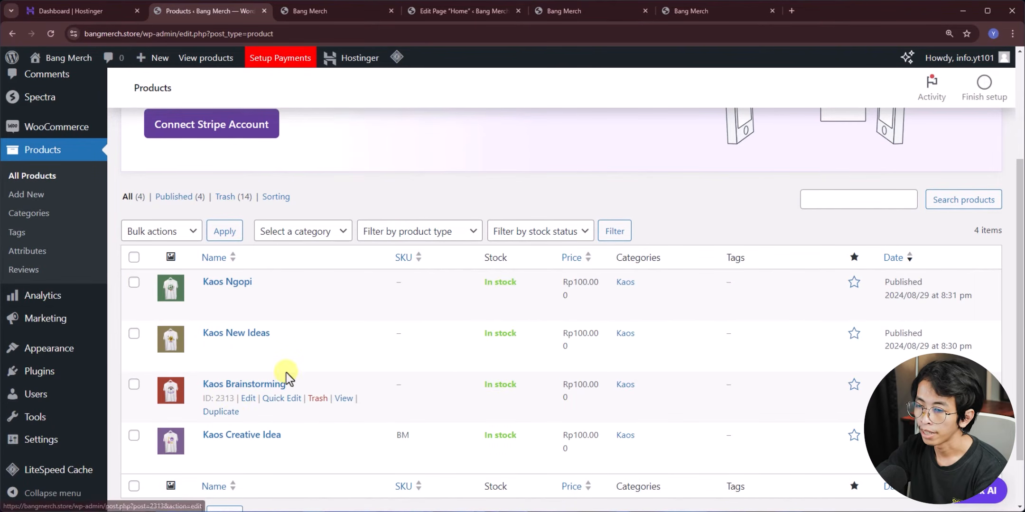
- Back on the storefront homepage, open Kaos Ngopi's size options under Produk Baru
click(323, 12)
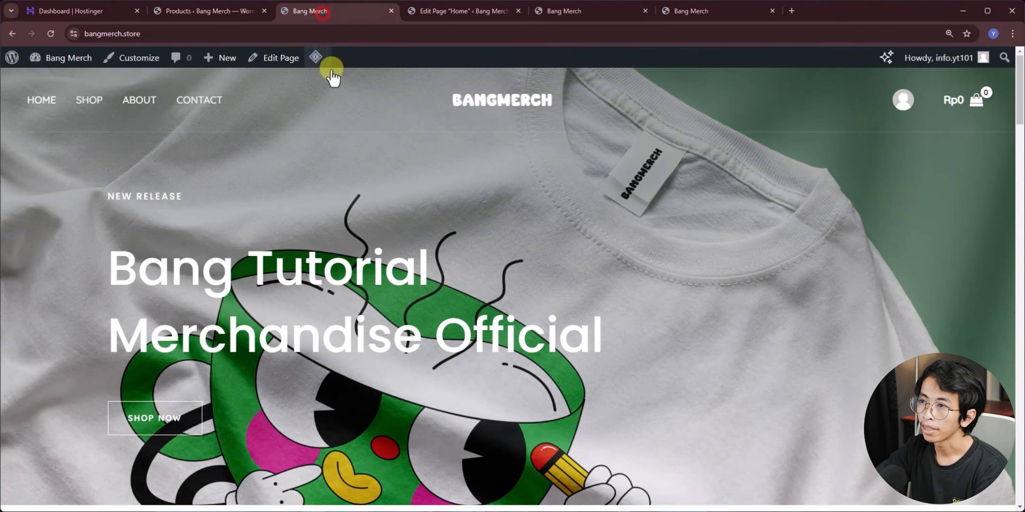
scroll(290, 147, down, 10)
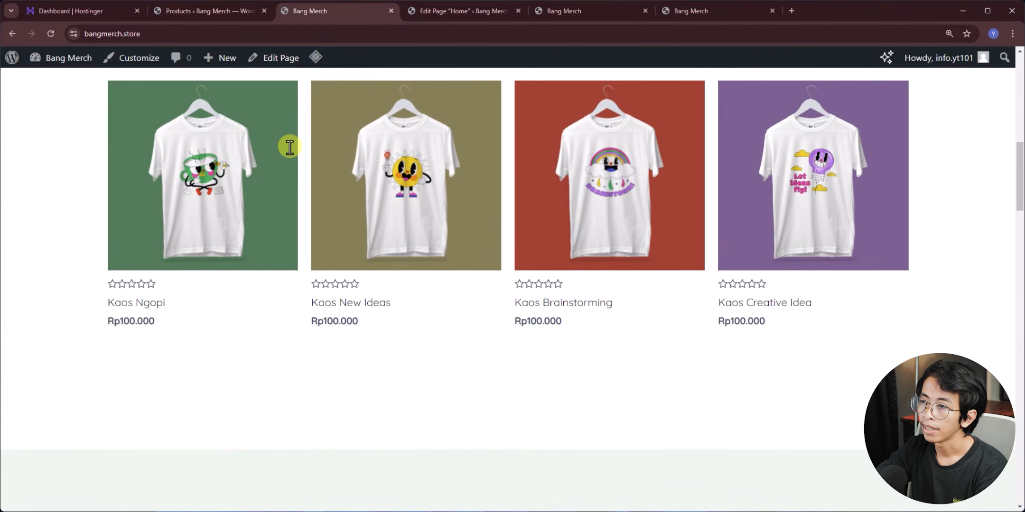
scroll(290, 147, up, 1)
scroll(654, 252, up, 2)
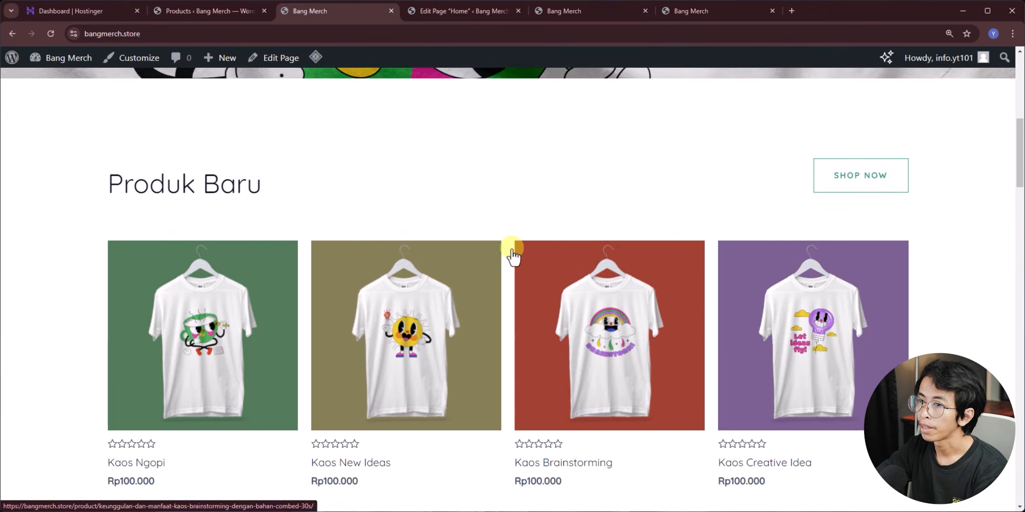
scroll(240, 256, down, 1)
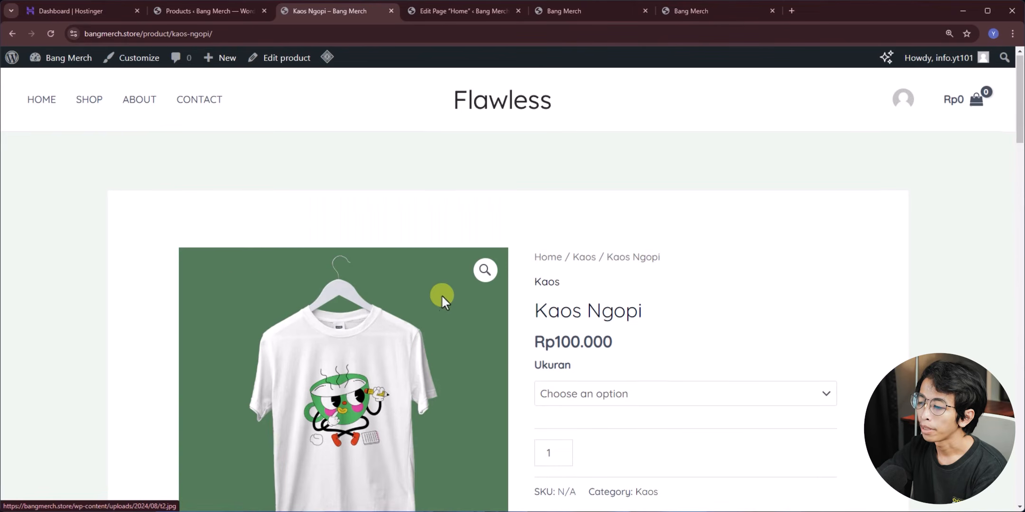
scroll(441, 295, down, 3)
click(600, 232)
- Add Kaos Ngopi in size S to the cart, review checkout, and return to the admin Products list
click(556, 274)
click(609, 295)
scroll(725, 297, down, 5)
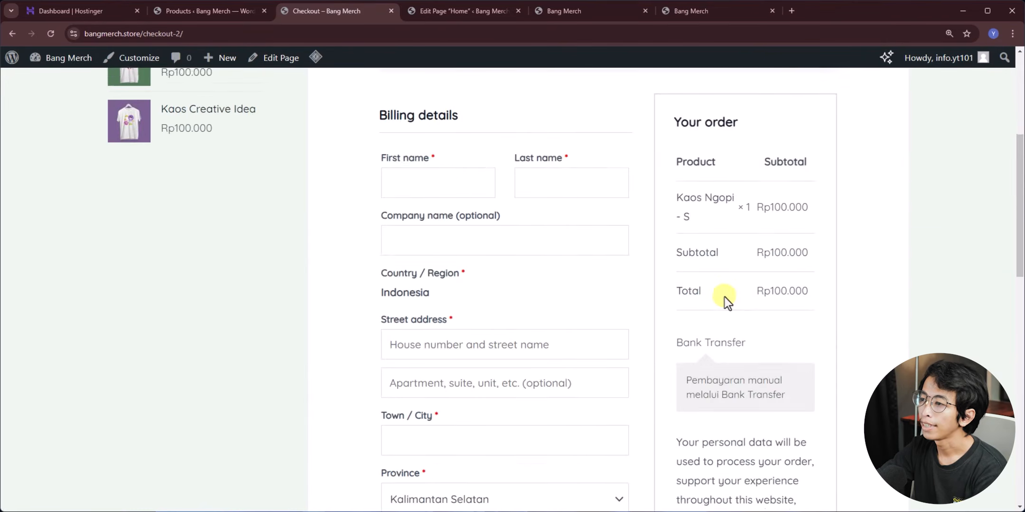
scroll(727, 293, down, 3)
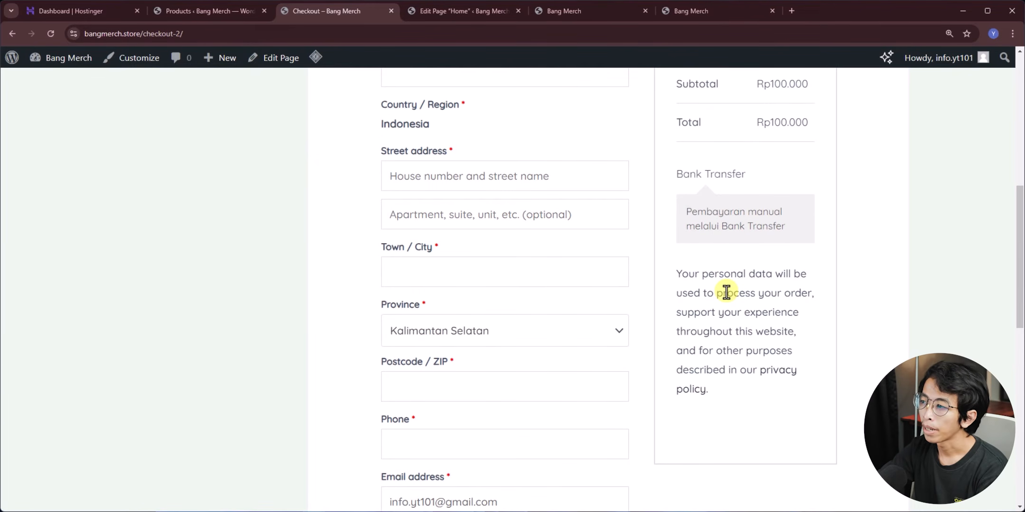
scroll(726, 293, up, 2)
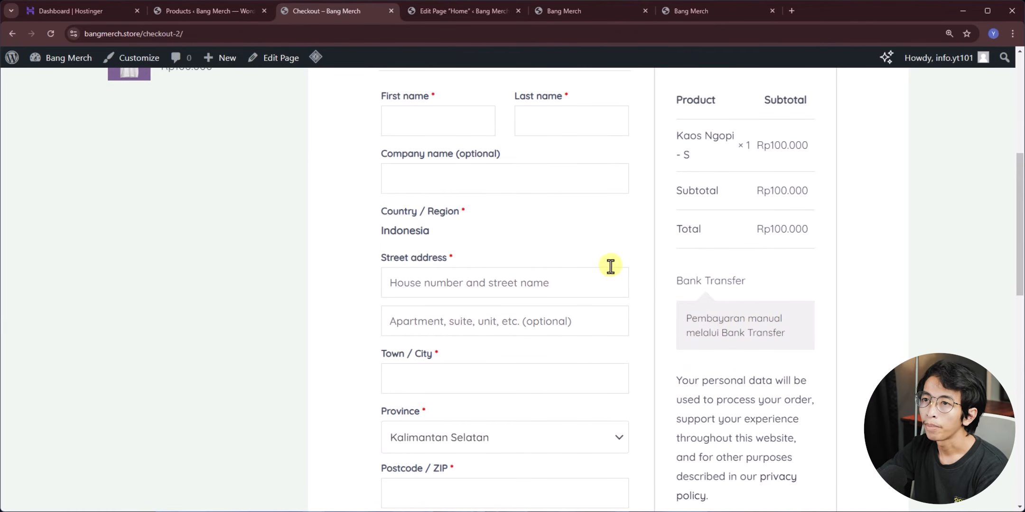
click(212, 15)
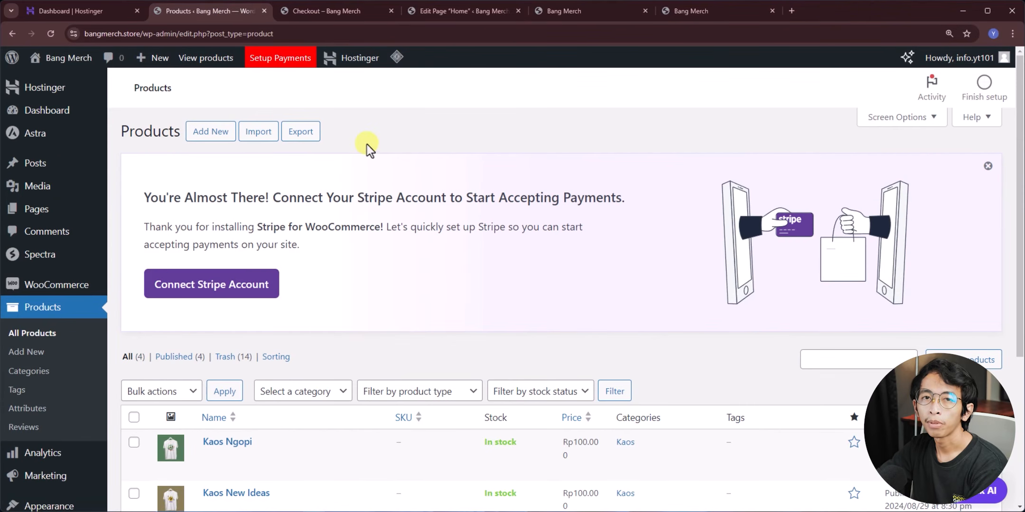
- Search Add New Plugin for 'ongkoskirim'
click(50, 109)
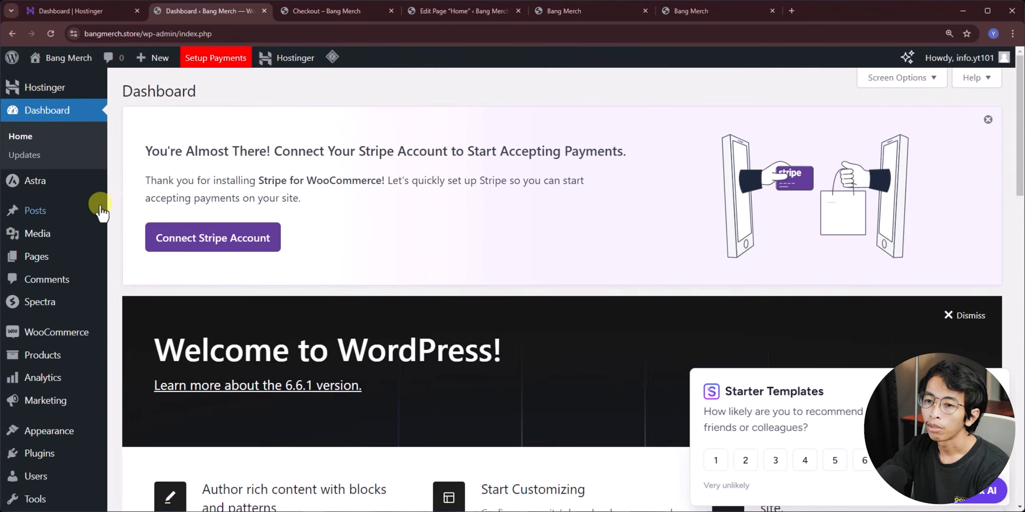
scroll(109, 199, down, 3)
mouse_move(76, 373)
click(142, 393)
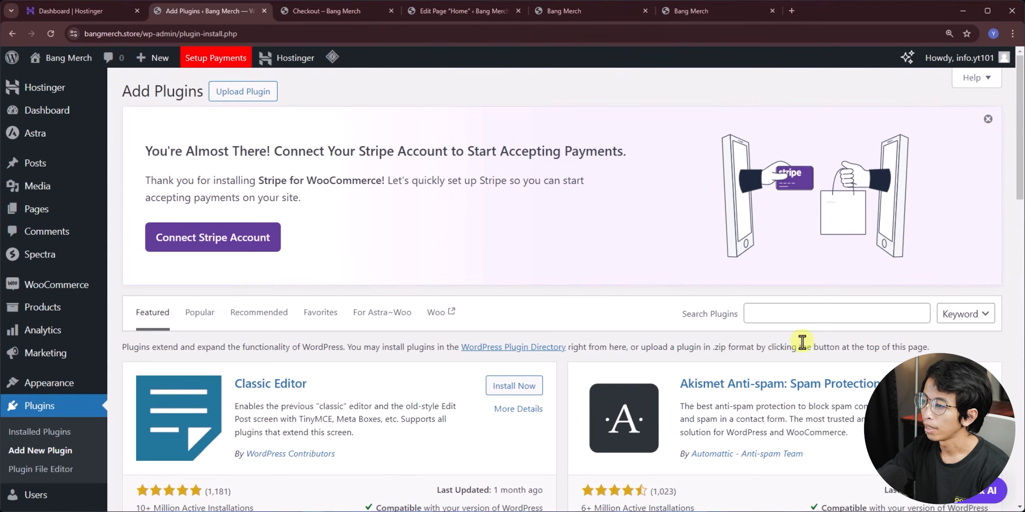
click(766, 315)
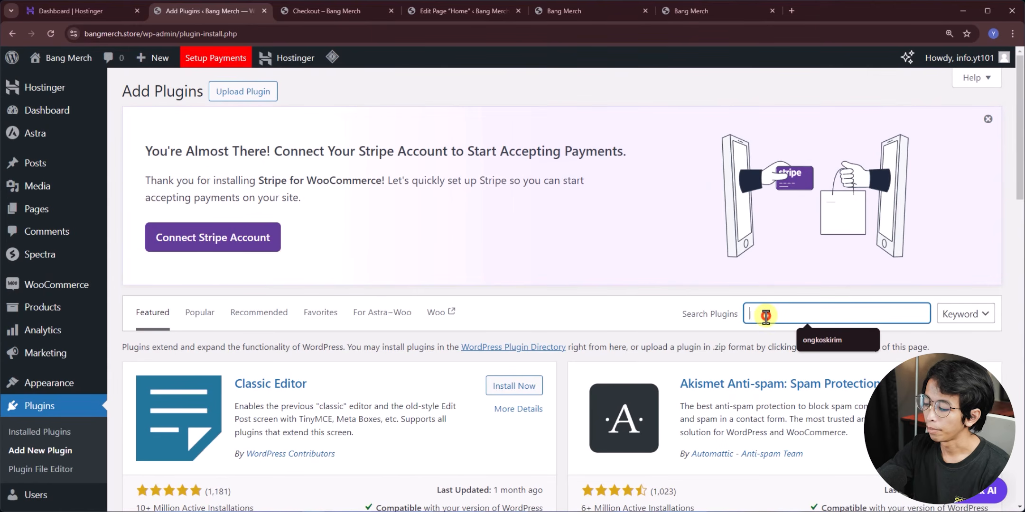
text(ong)
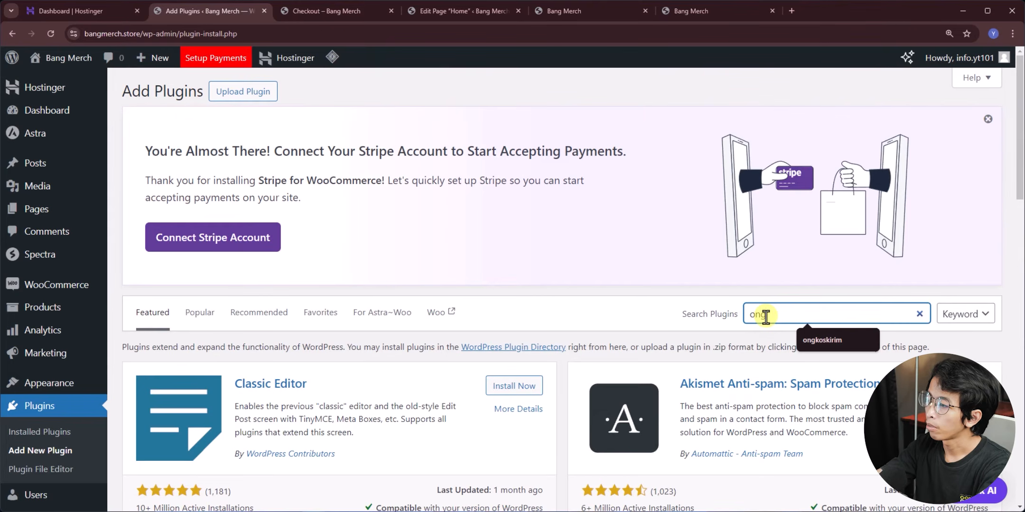
text(koskirim)
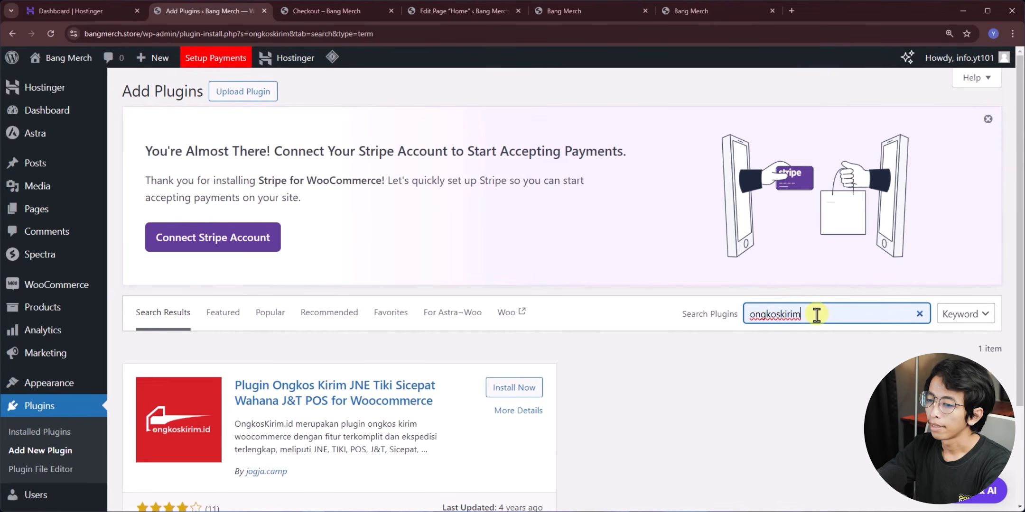
scroll(304, 368, down, 1)
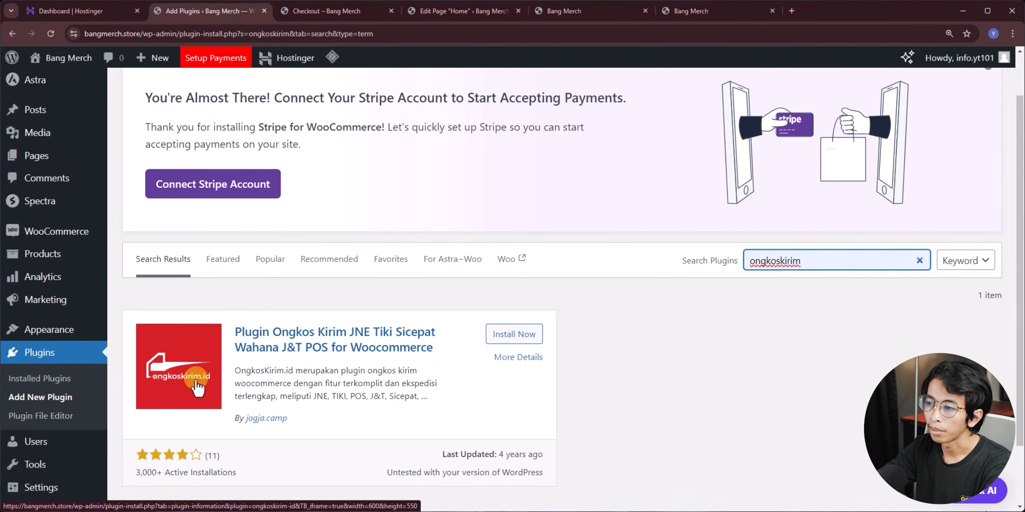
- Install and activate the OngkosKirim.id plugin, then open its settings
click(519, 336)
click(519, 336)
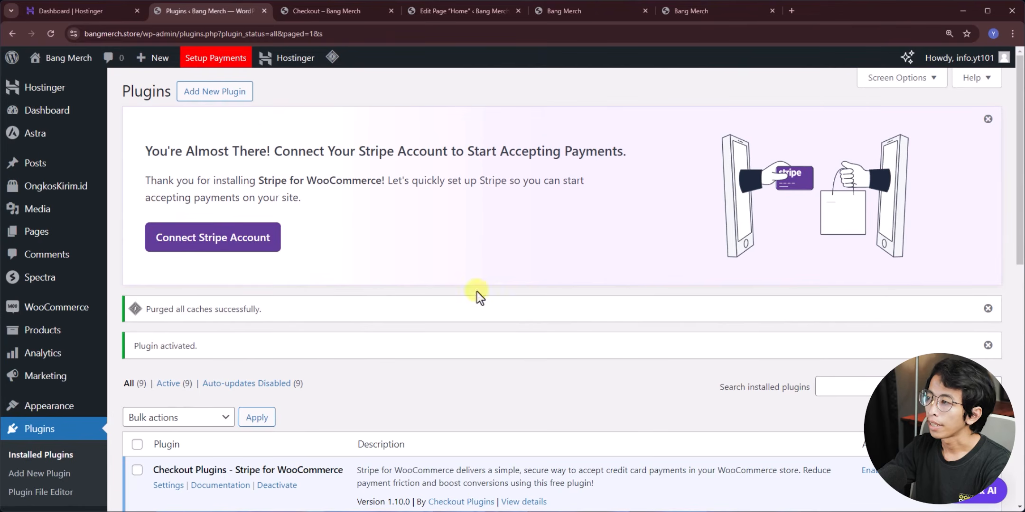
scroll(259, 300, down, 4)
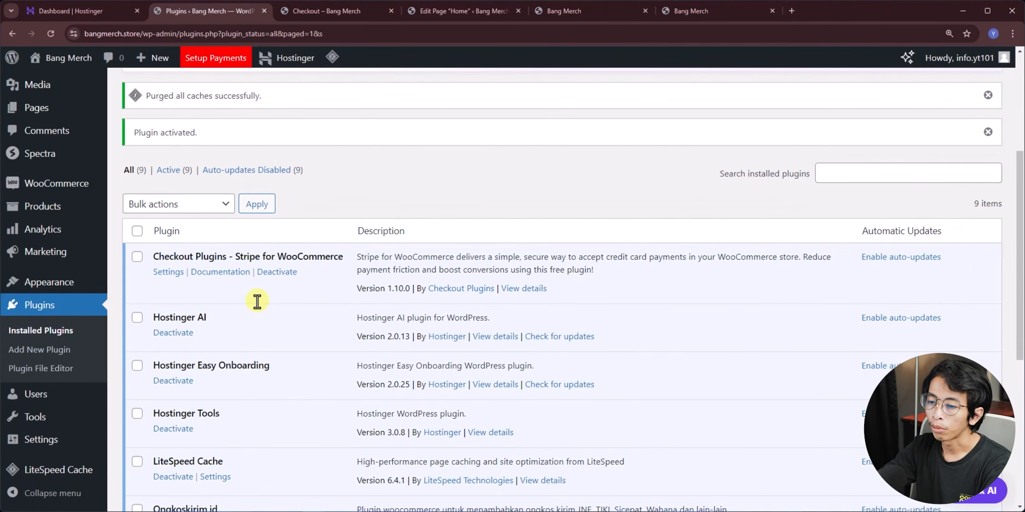
scroll(257, 302, down, 4)
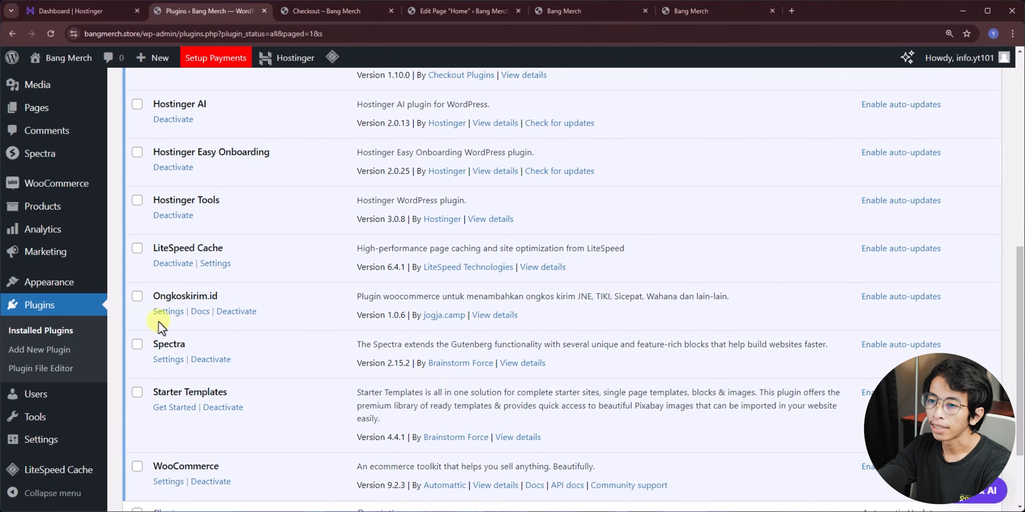
click(167, 313)
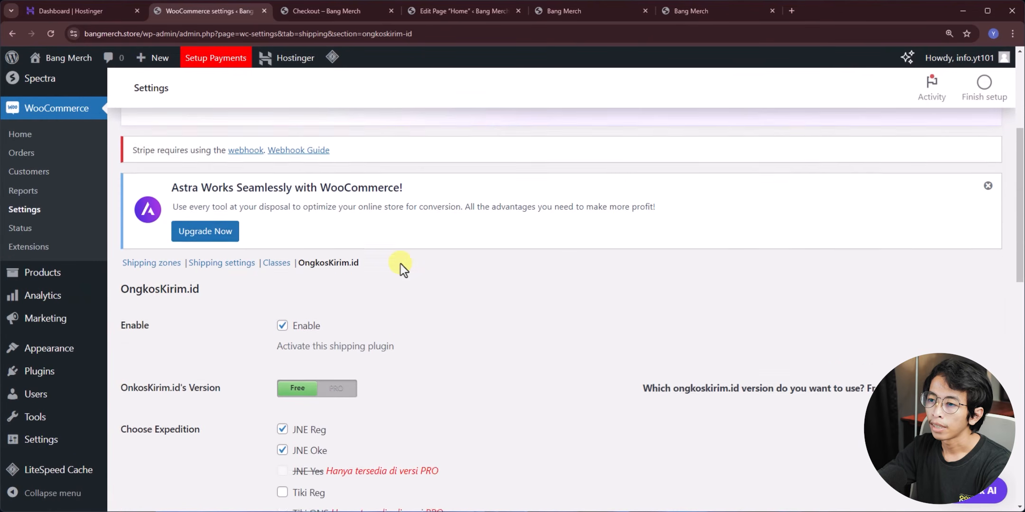
- Enable the Tiki Reg, Pos Kilat Khusus, Sicepat REG and J&T Express couriers in OngkosKirim
scroll(401, 278, down, 2)
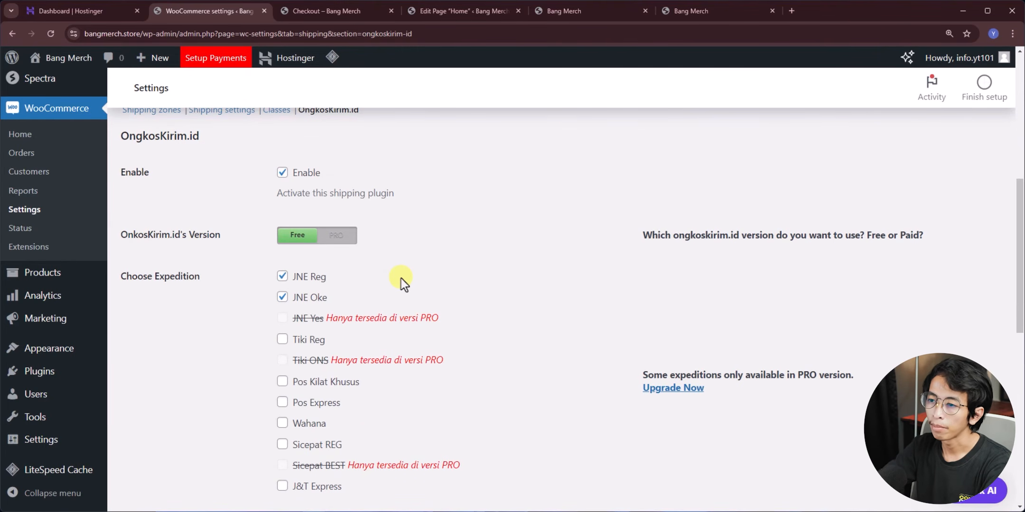
scroll(267, 283, down, 2)
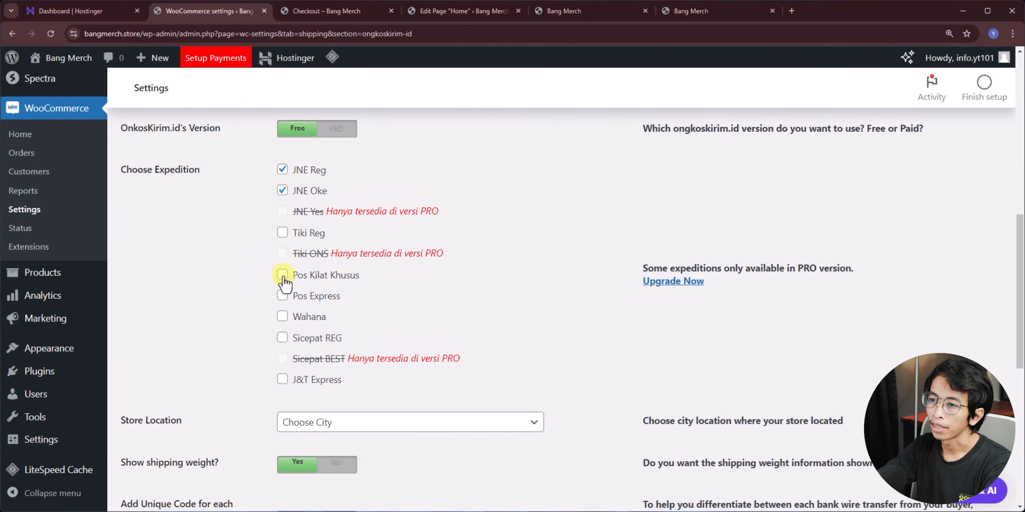
click(282, 233)
click(282, 274)
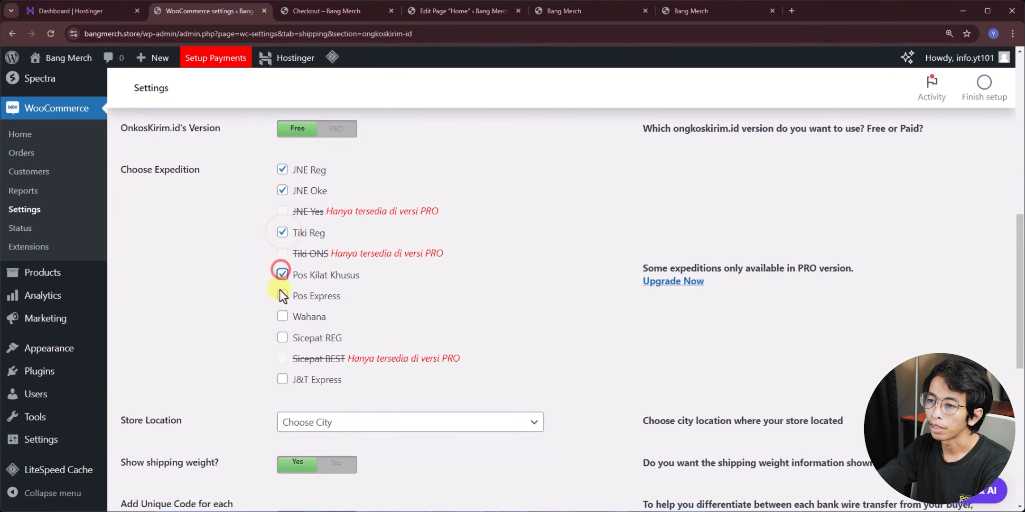
click(282, 338)
click(282, 379)
- Search 'banj' in the store location city list, save the OngkosKirim settings, and return to checkout
scroll(185, 314, down, 2)
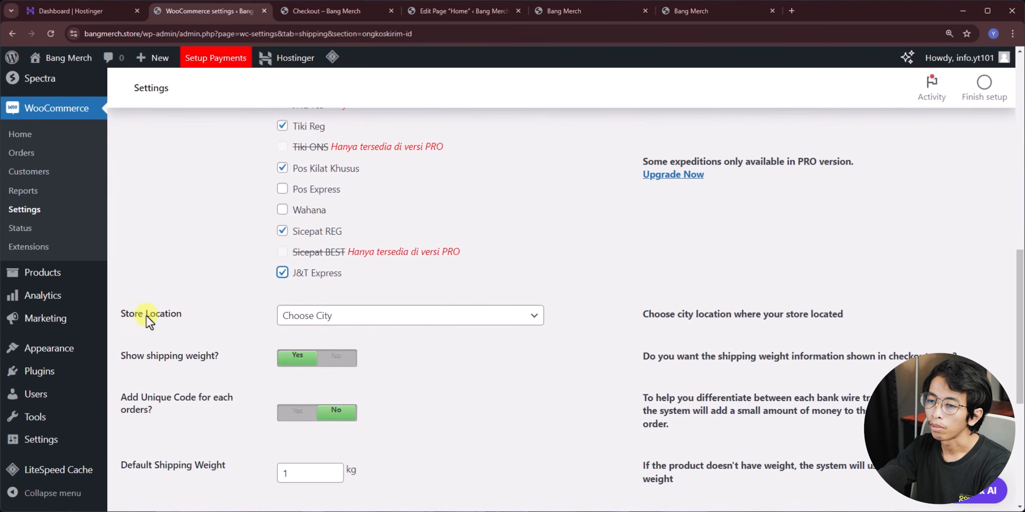
click(354, 321)
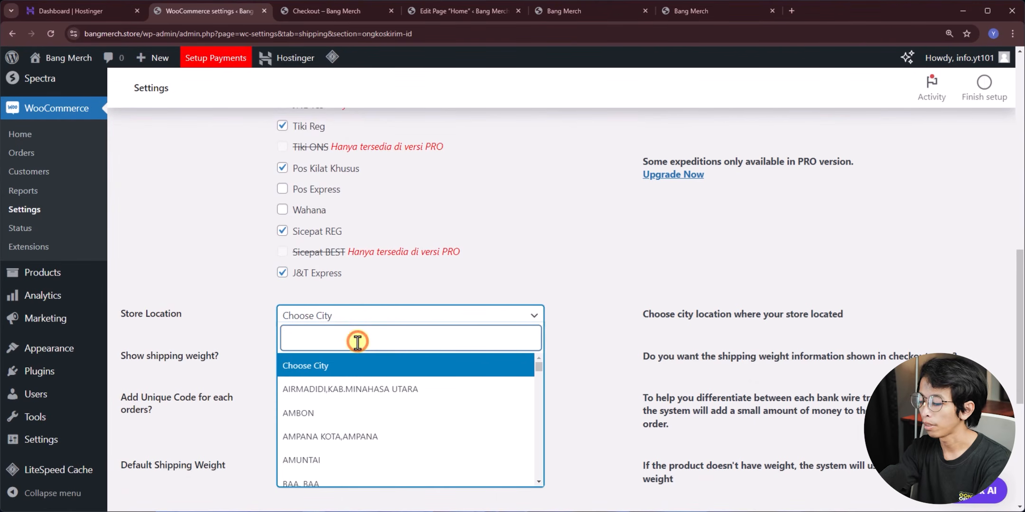
text(banj)
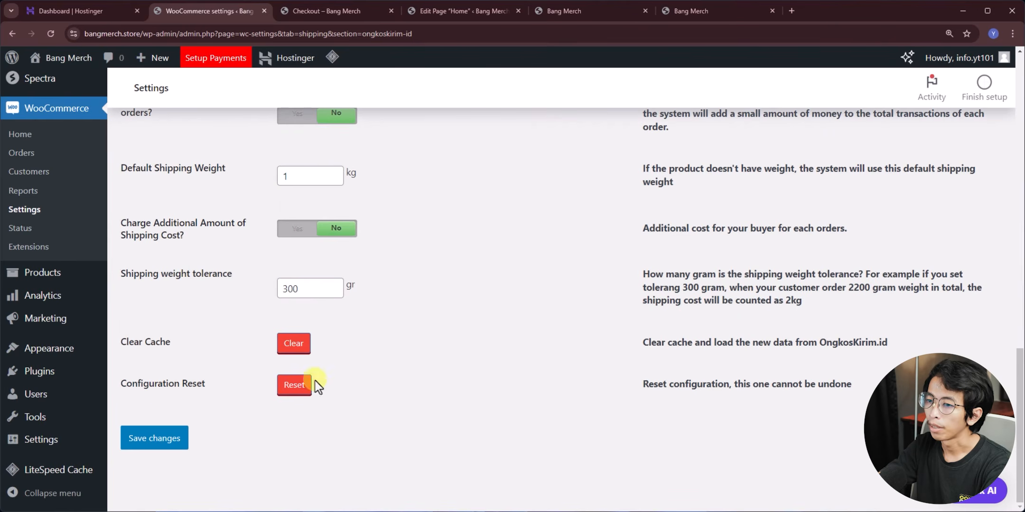
click(142, 453)
click(332, 14)
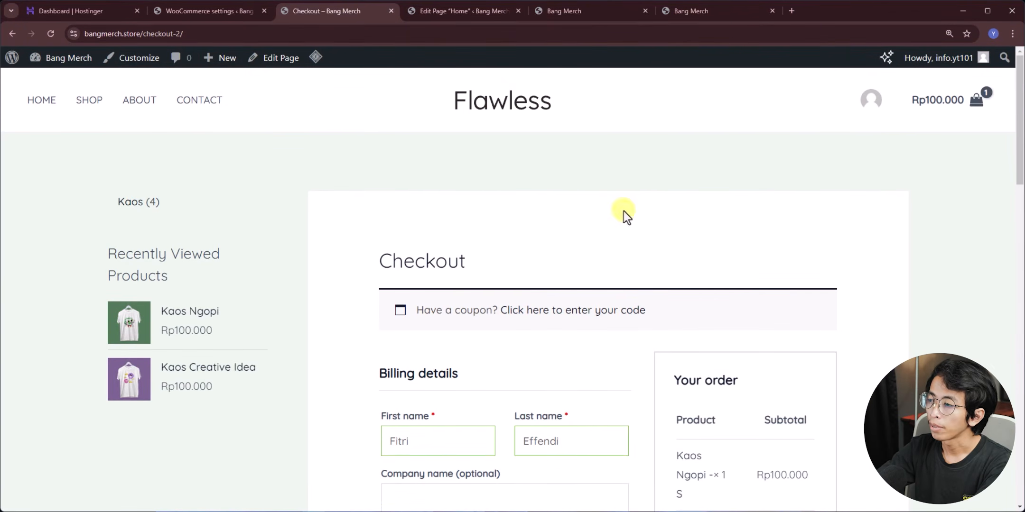
- Compare JNE Oke with JNE Reg shipping, keep JNE Reg, and place the test order
scroll(624, 211, down, 2)
scroll(624, 209, down, 3)
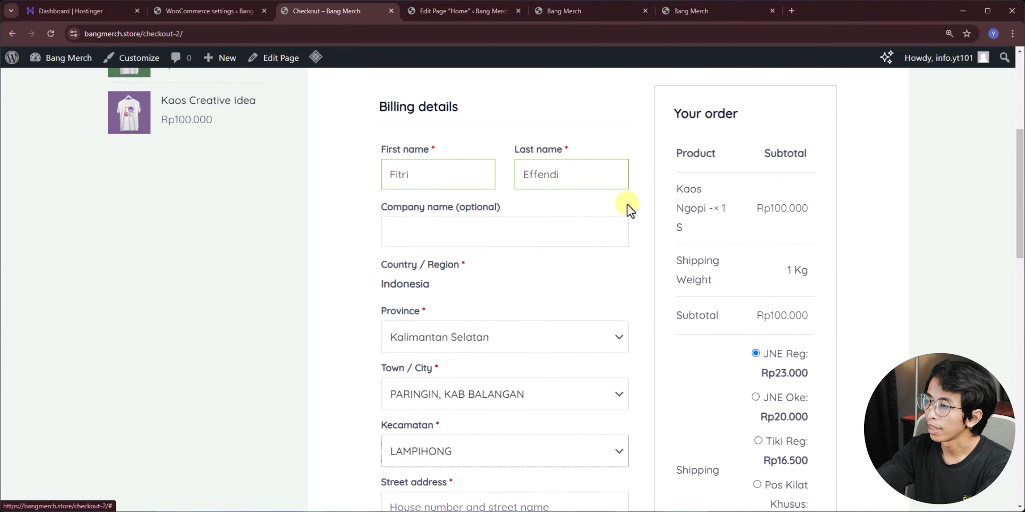
scroll(846, 258, down, 3)
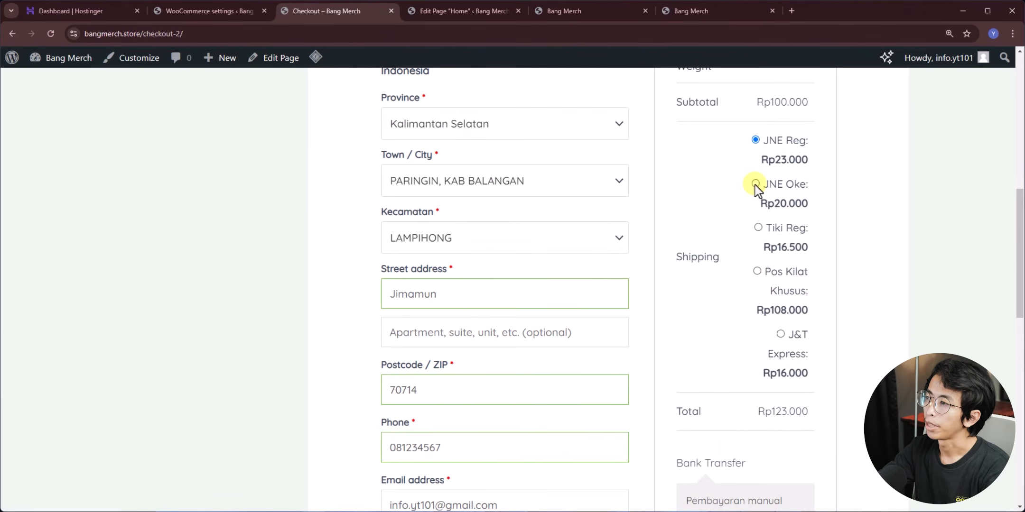
click(755, 184)
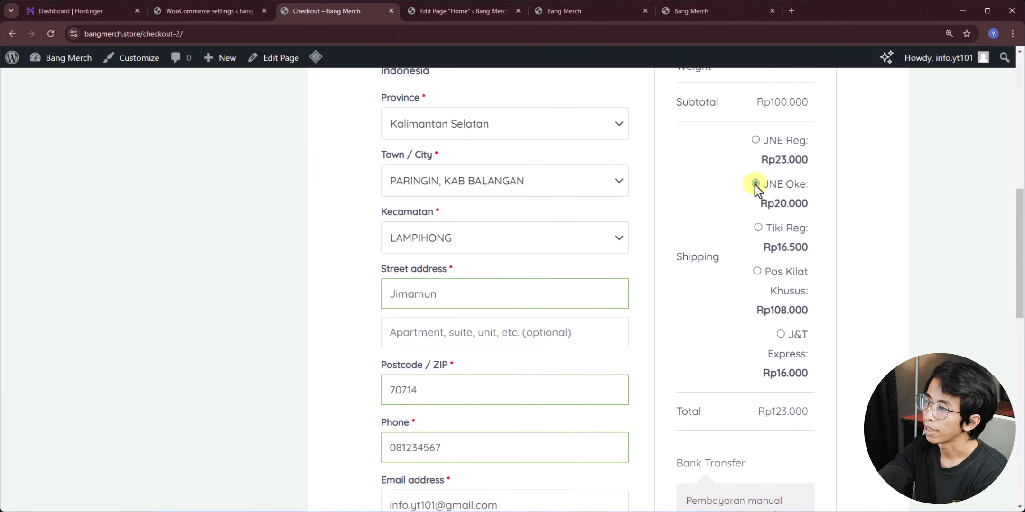
click(756, 140)
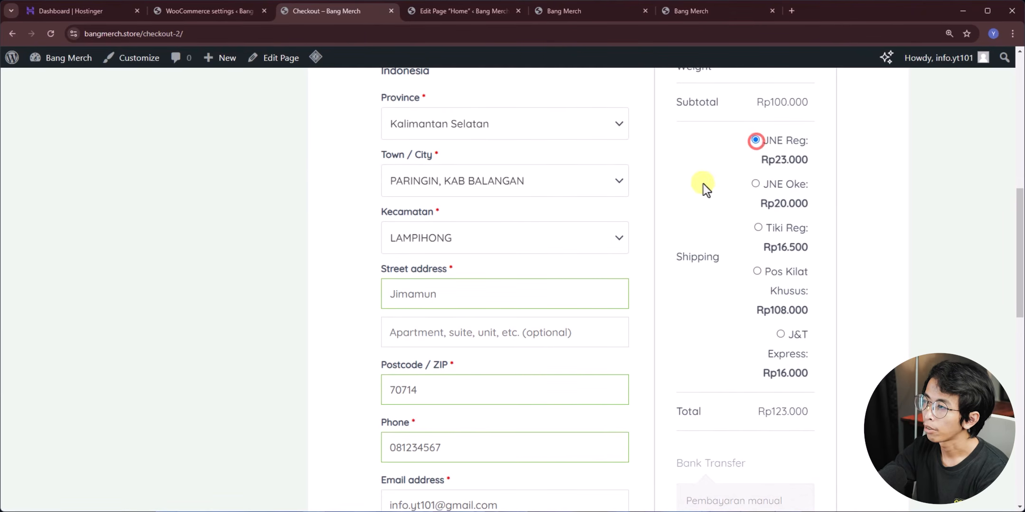
scroll(707, 206, down, 7)
click(719, 289)
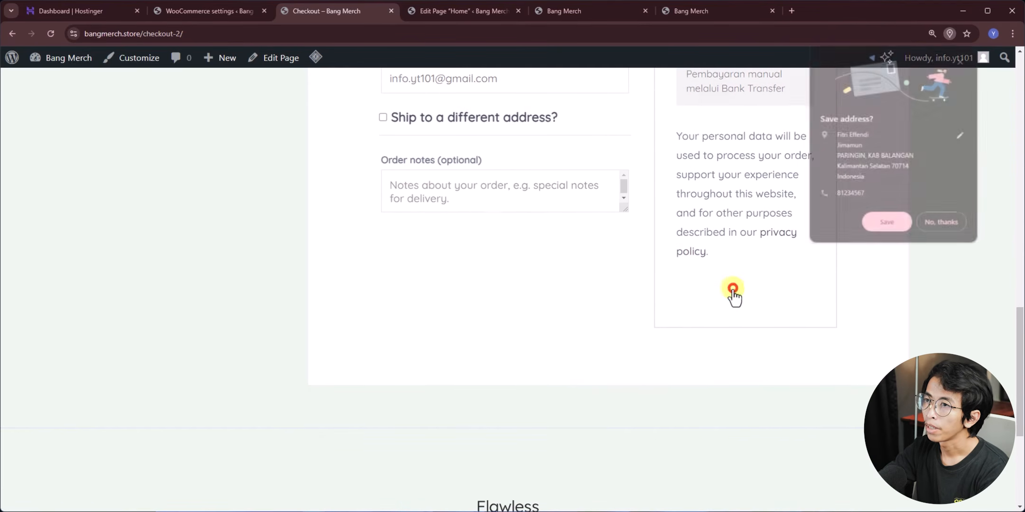
- Decline saving the address, then review the BCA bank details and billing and shipping addresses
click(952, 225)
scroll(569, 272, down, 4)
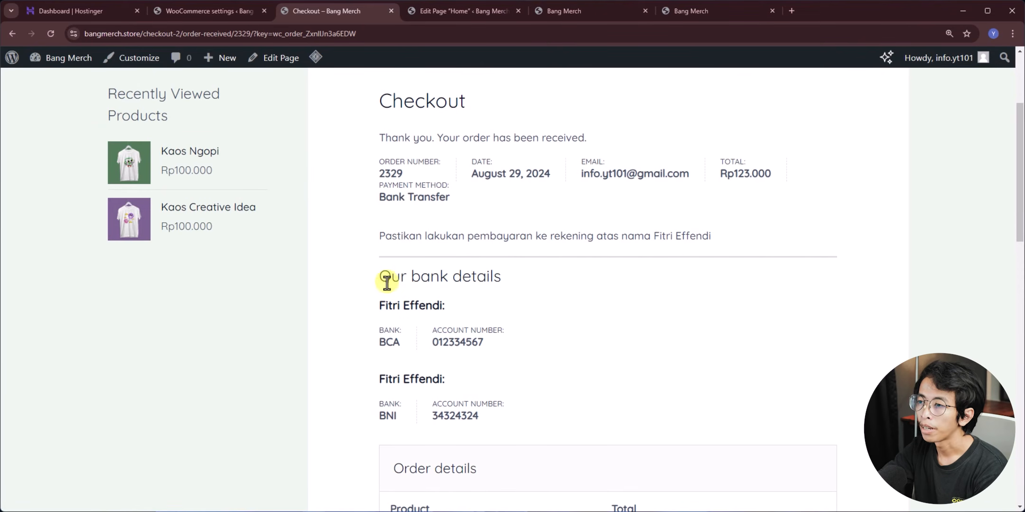
drag(390, 279, 510, 279)
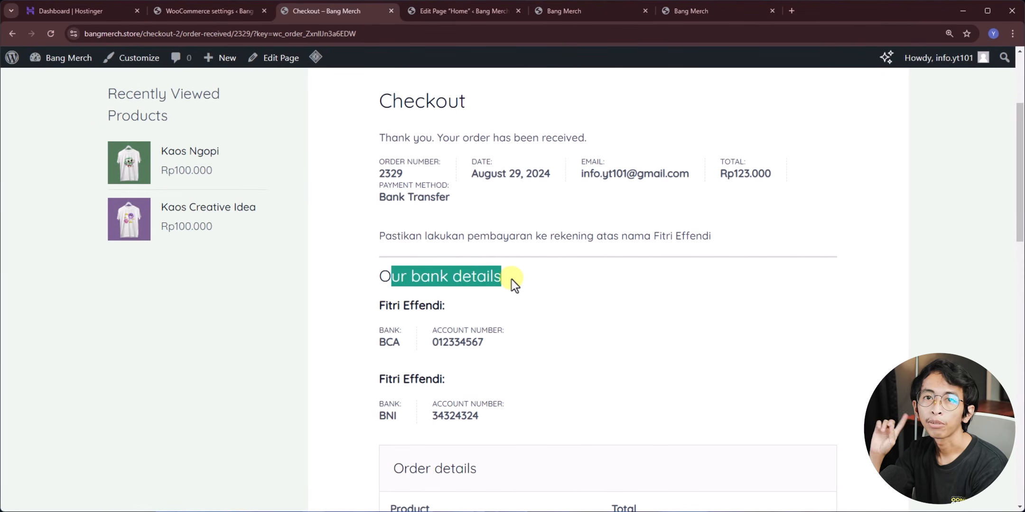
click(412, 313)
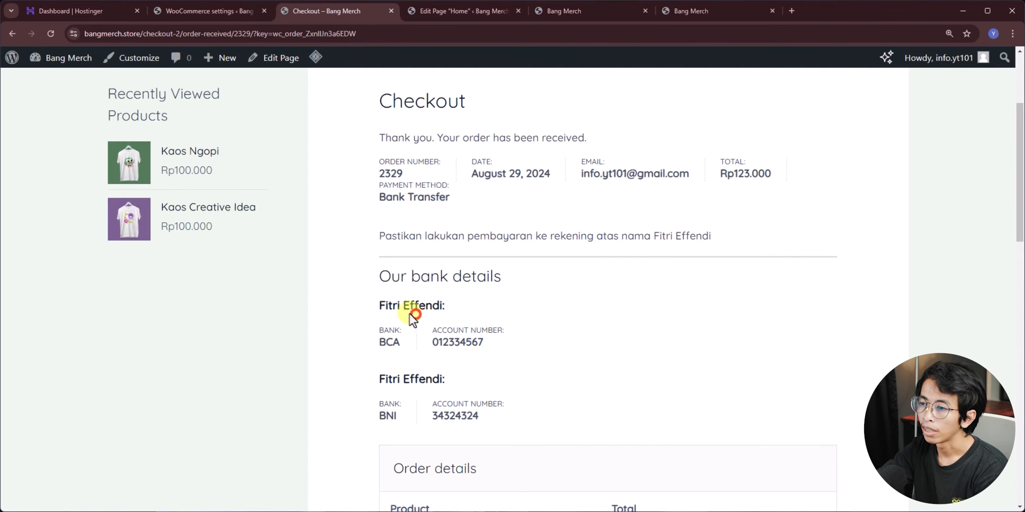
click(485, 346)
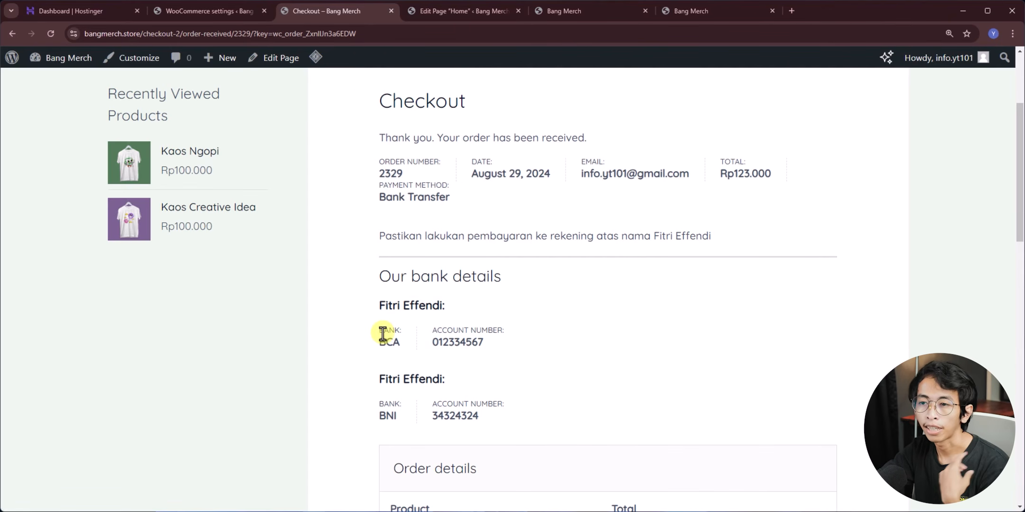
scroll(412, 394, down, 10)
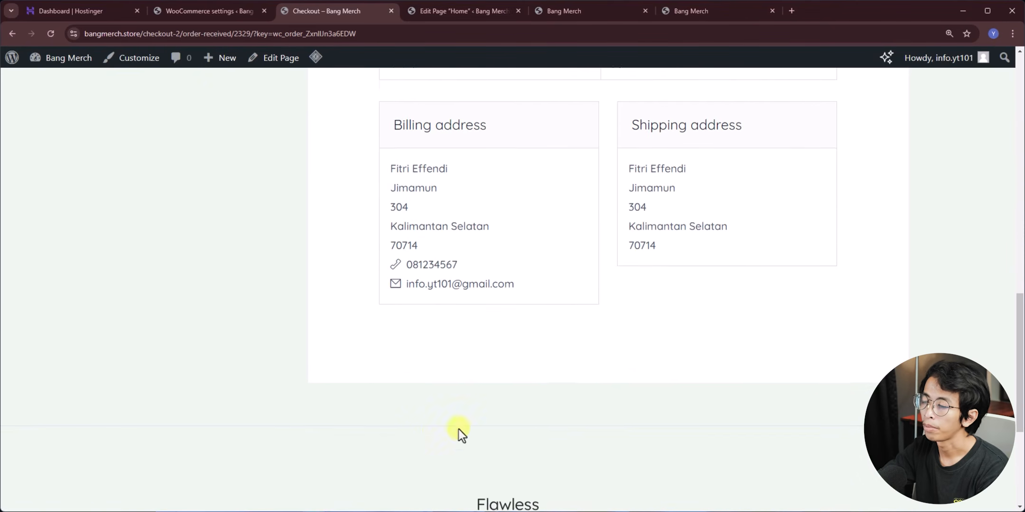
scroll(454, 429, up, 12)
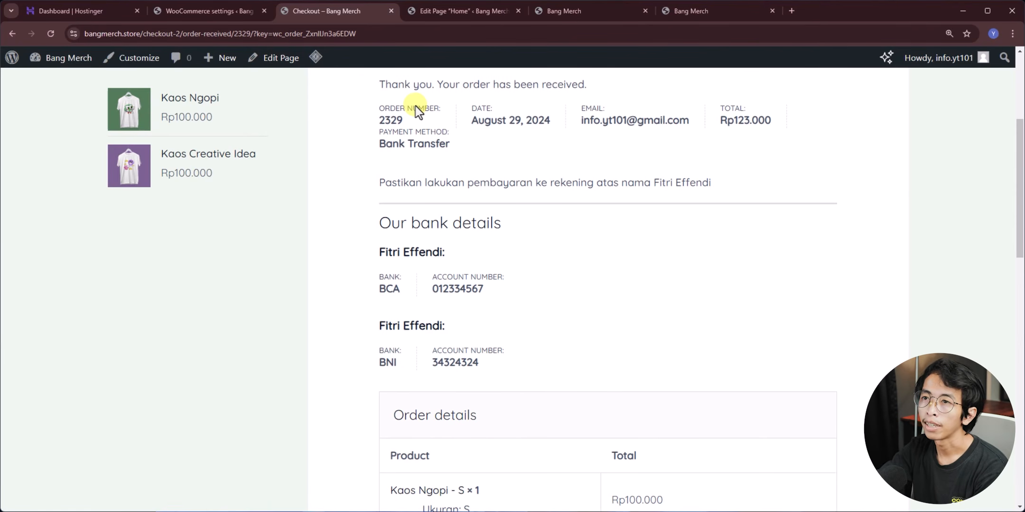
- Open the new test order under WooCommerce Orders and compare it with the customer's confirmation
click(176, 10)
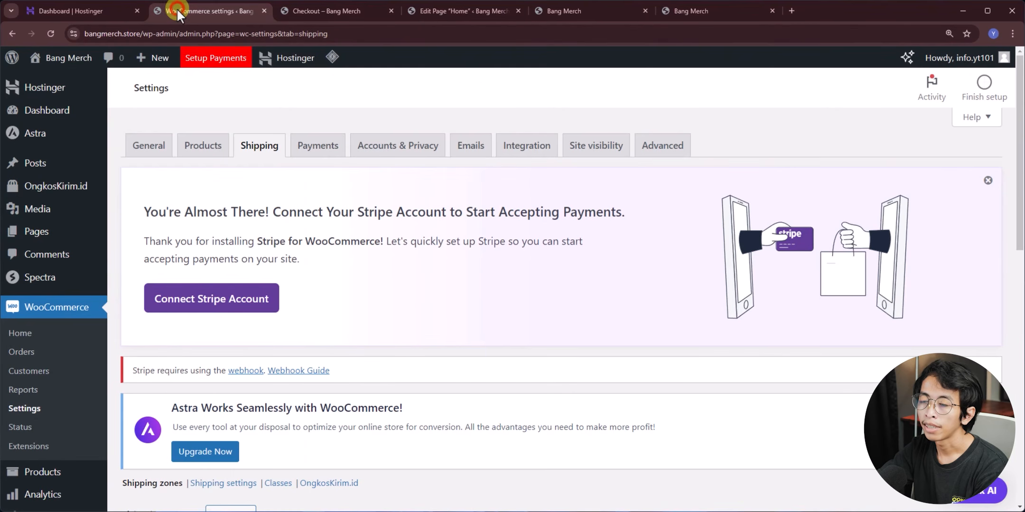
mouse_move(93, 208)
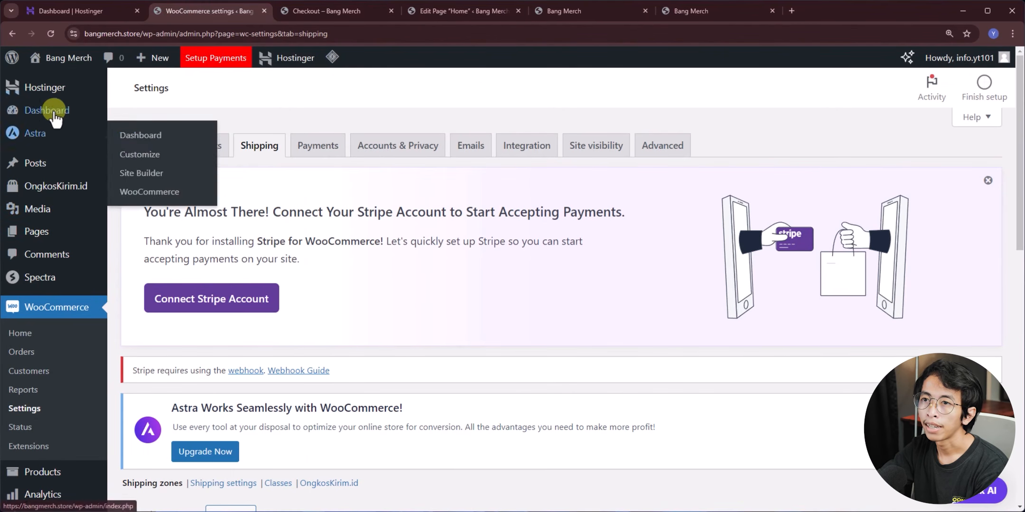
mouse_move(71, 64)
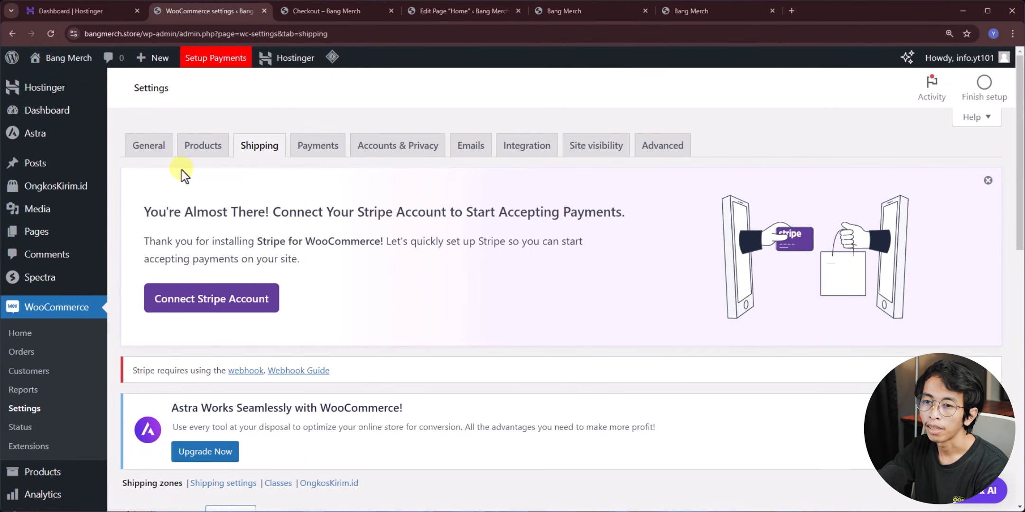
scroll(72, 294, down, 1)
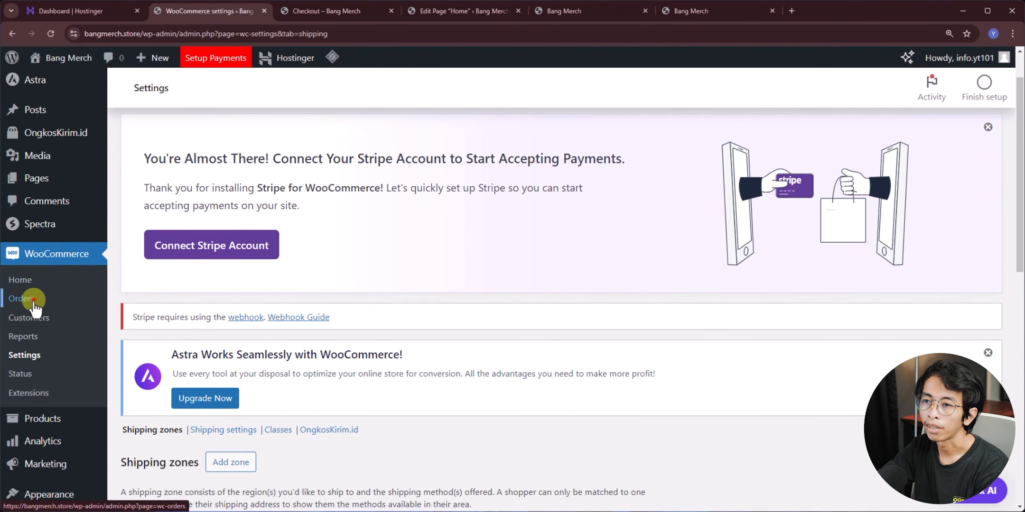
scroll(400, 309, down, 2)
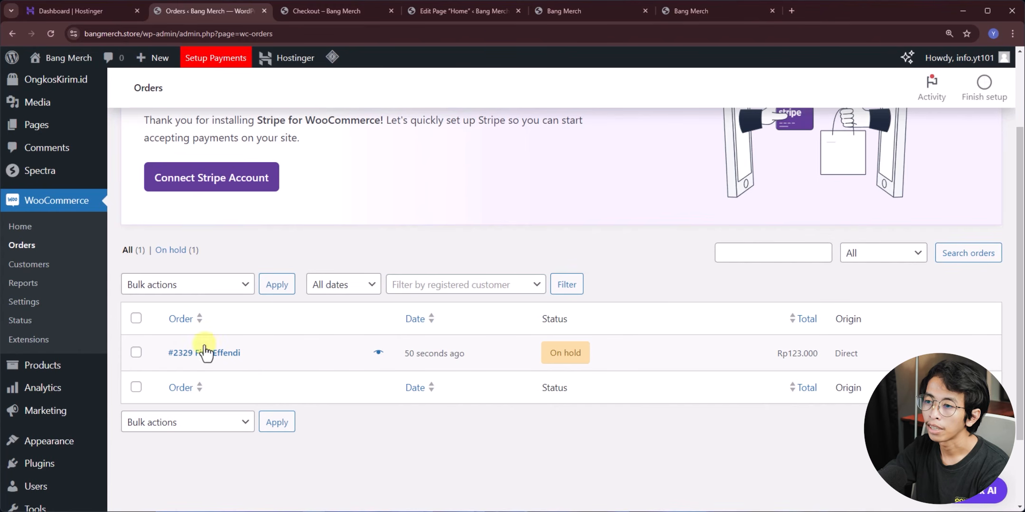
click(427, 9)
click(330, 11)
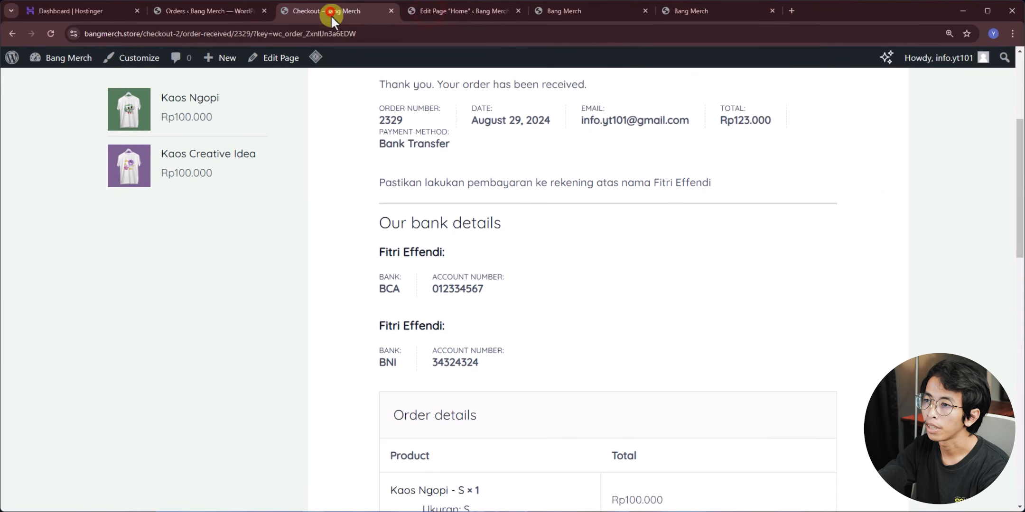
click(224, 12)
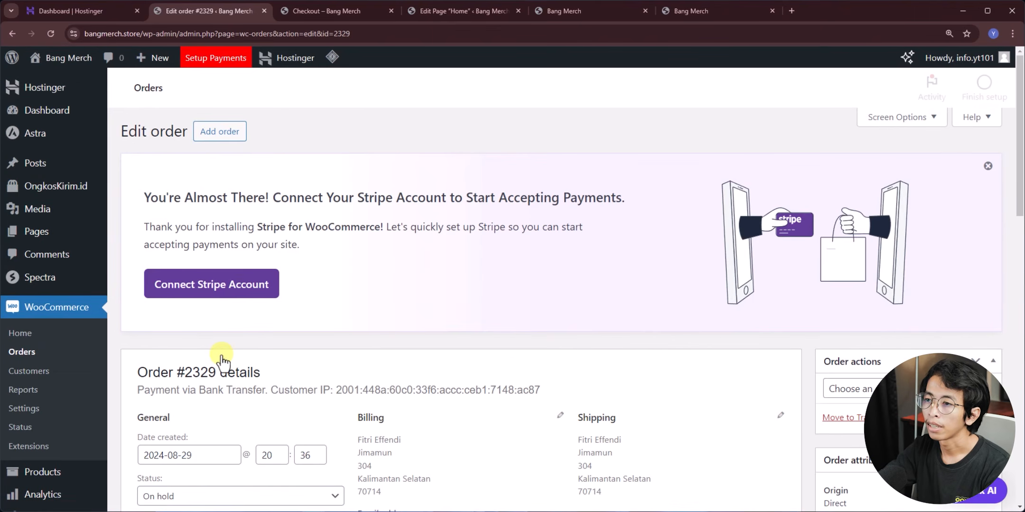
scroll(310, 306, down, 3)
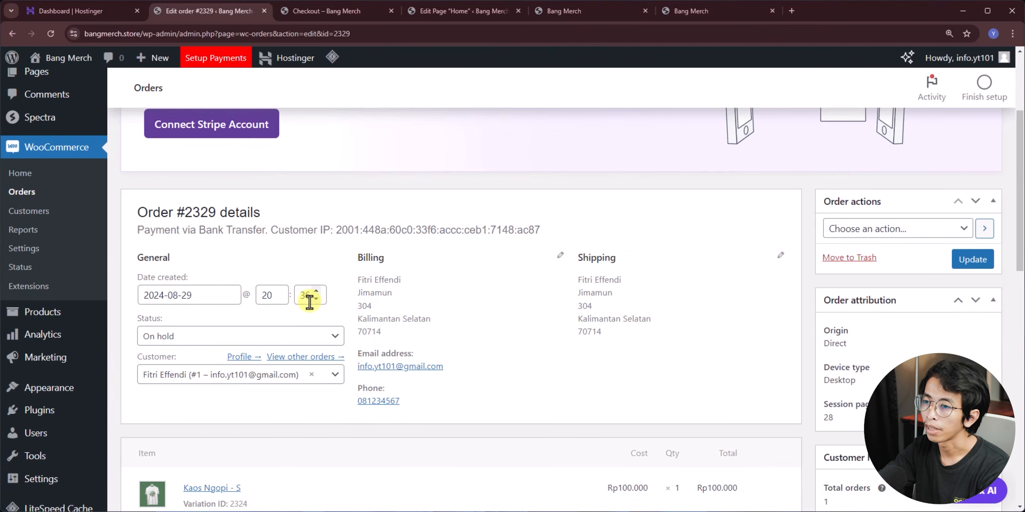
scroll(318, 304, down, 1)
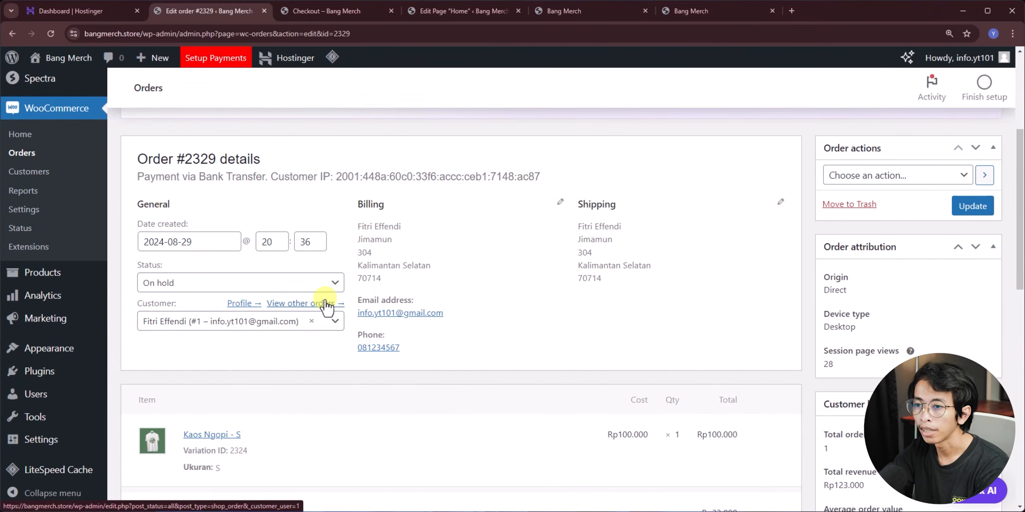
scroll(197, 341, up, 1)
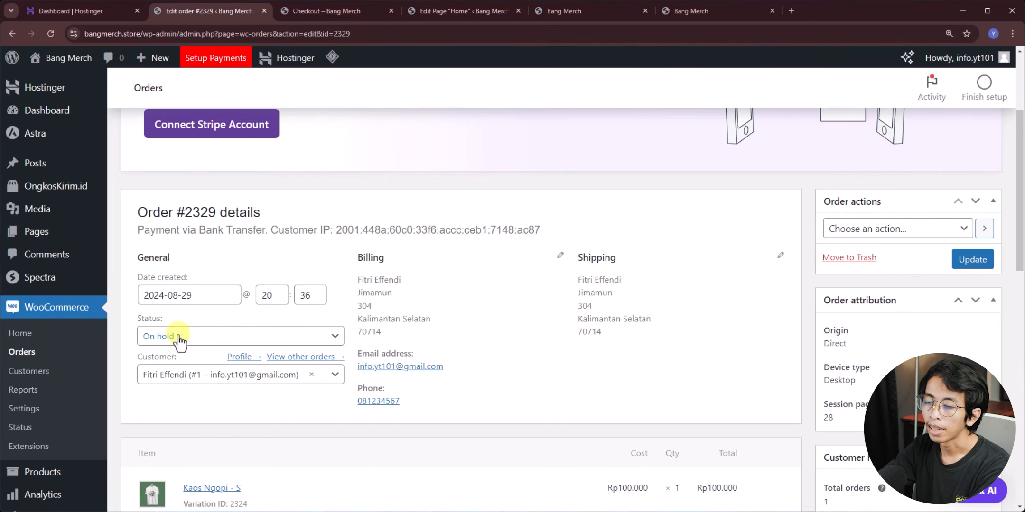
- Change the order status to Processing and update, then to Completed and update
click(178, 336)
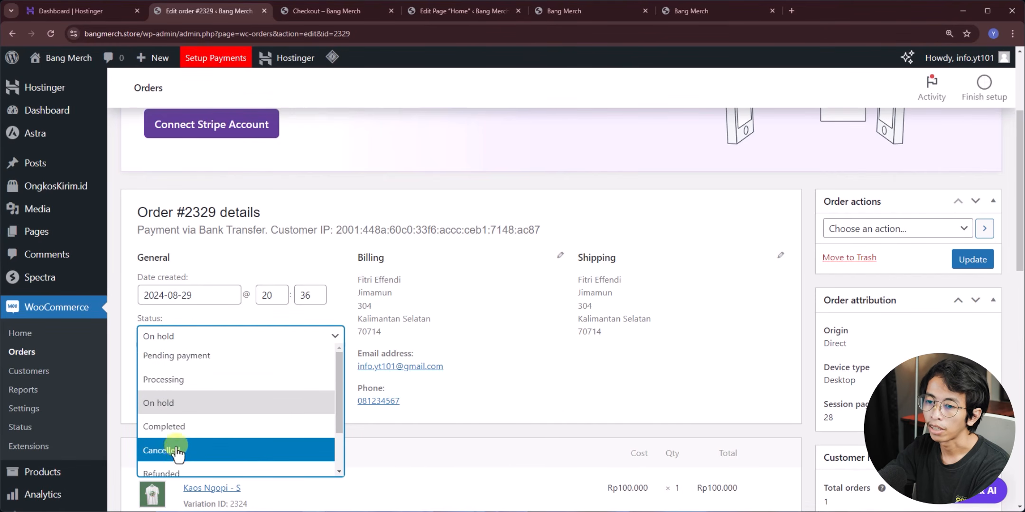
scroll(181, 446, down, 1)
scroll(178, 451, up, 1)
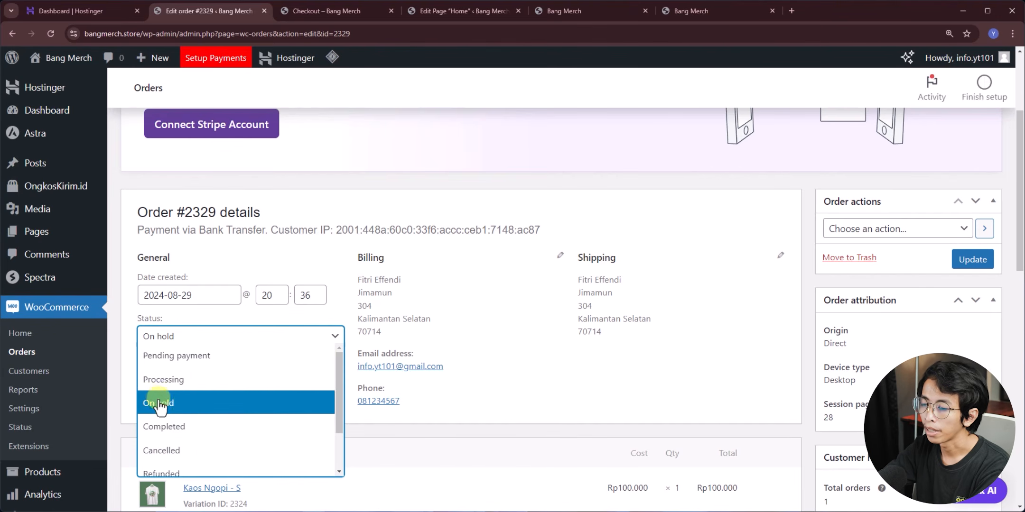
click(172, 385)
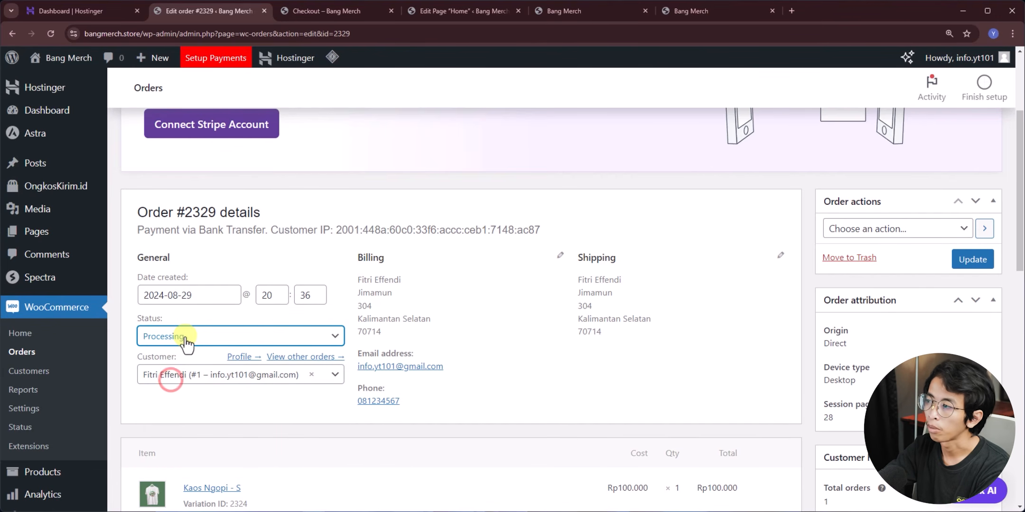
click(977, 266)
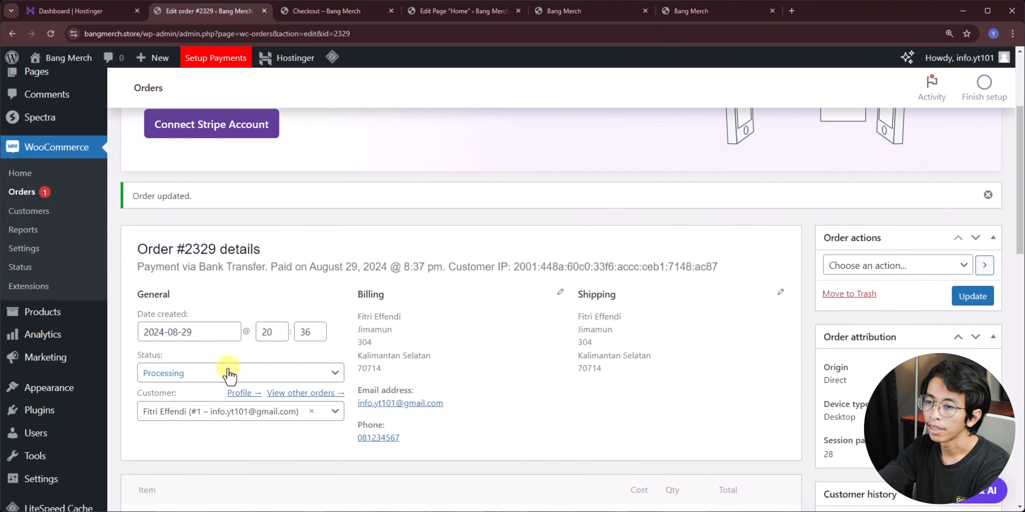
click(219, 374)
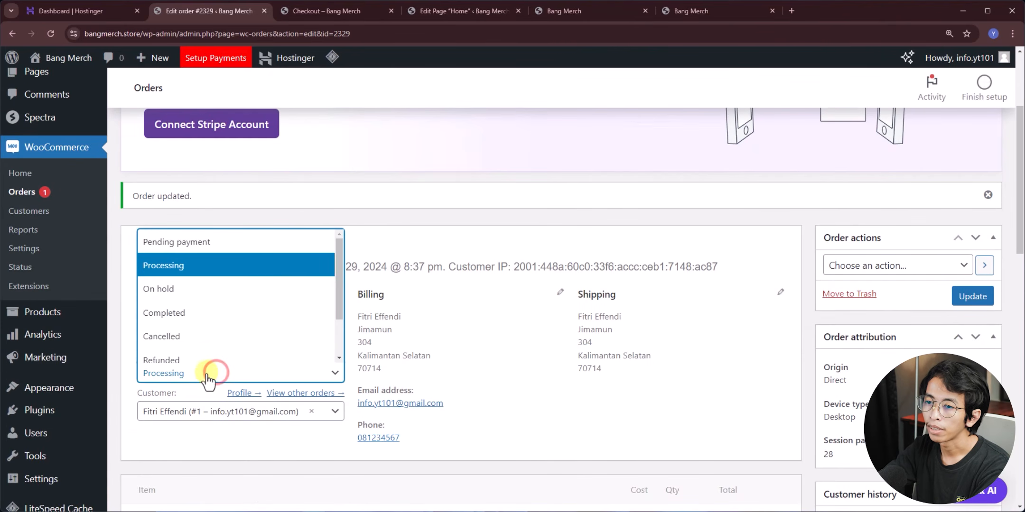
click(184, 315)
click(972, 296)
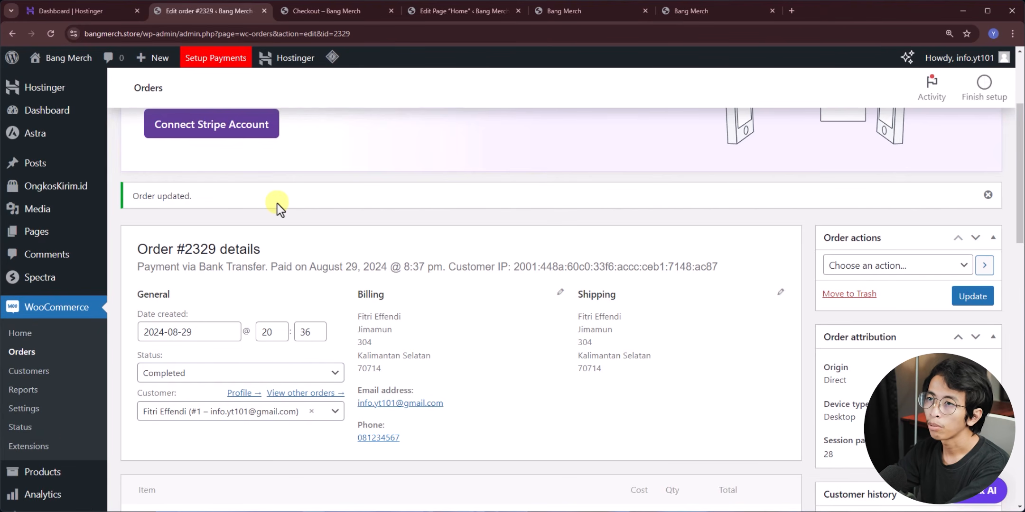
- Go from the order confirmation to the Bang Merch home page and browse the Produk Baru shirts
click(314, 10)
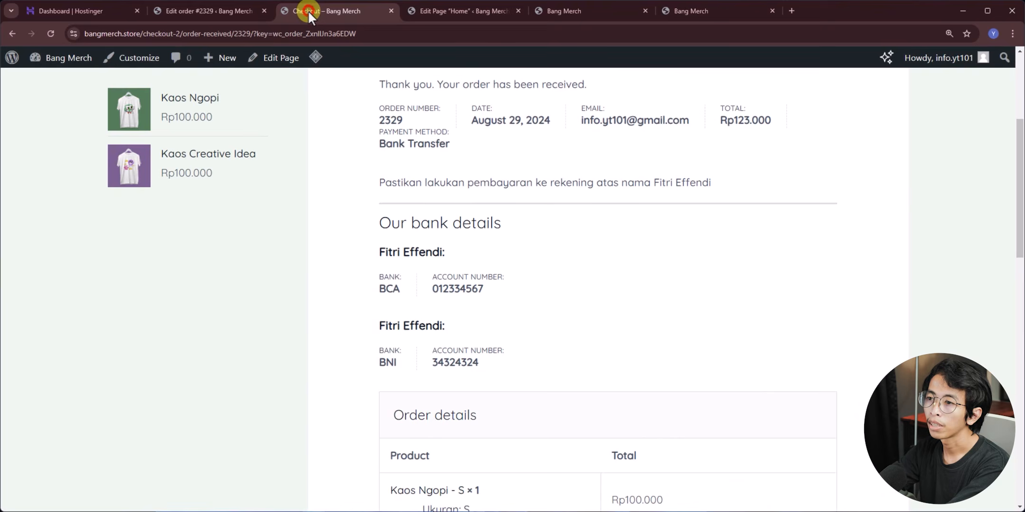
scroll(315, 222, up, 5)
click(517, 105)
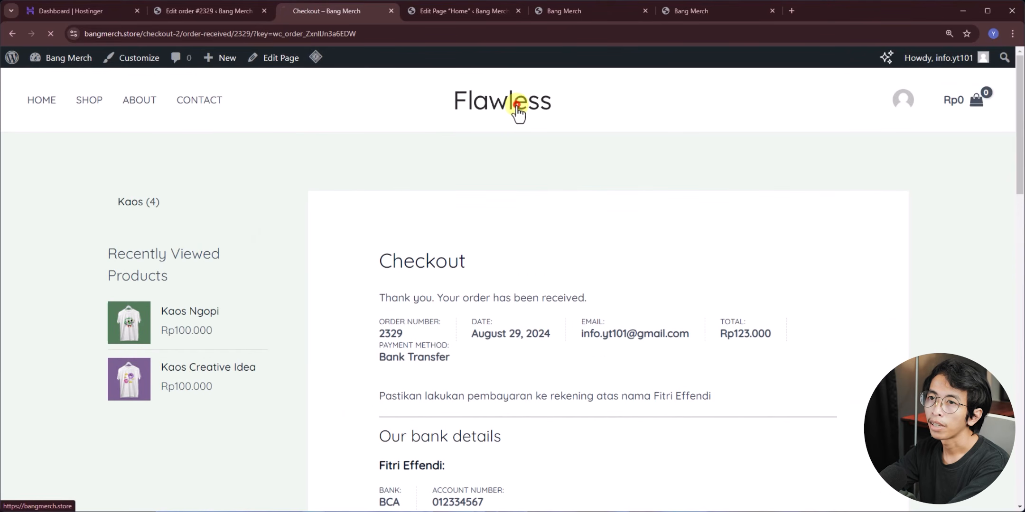
scroll(311, 191, down, 10)
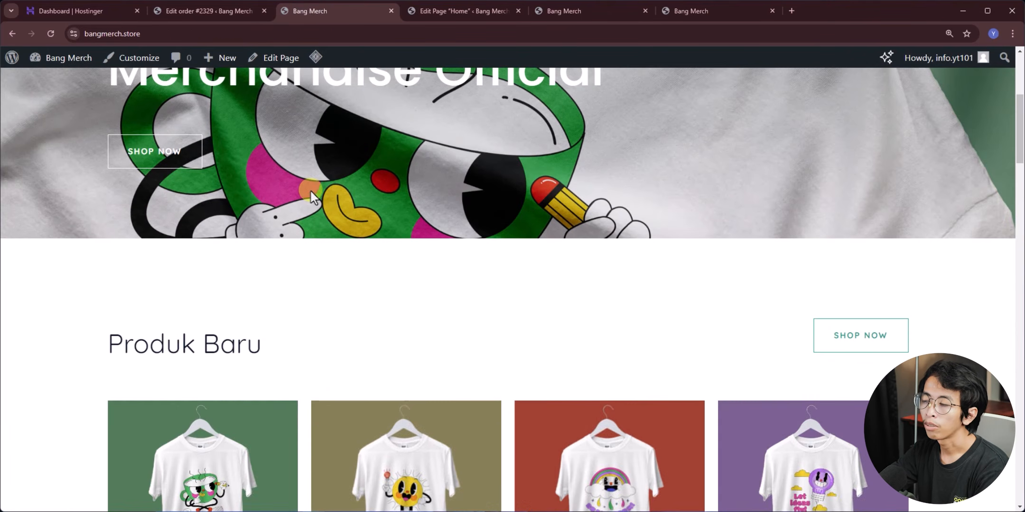
scroll(468, 248, down, 10)
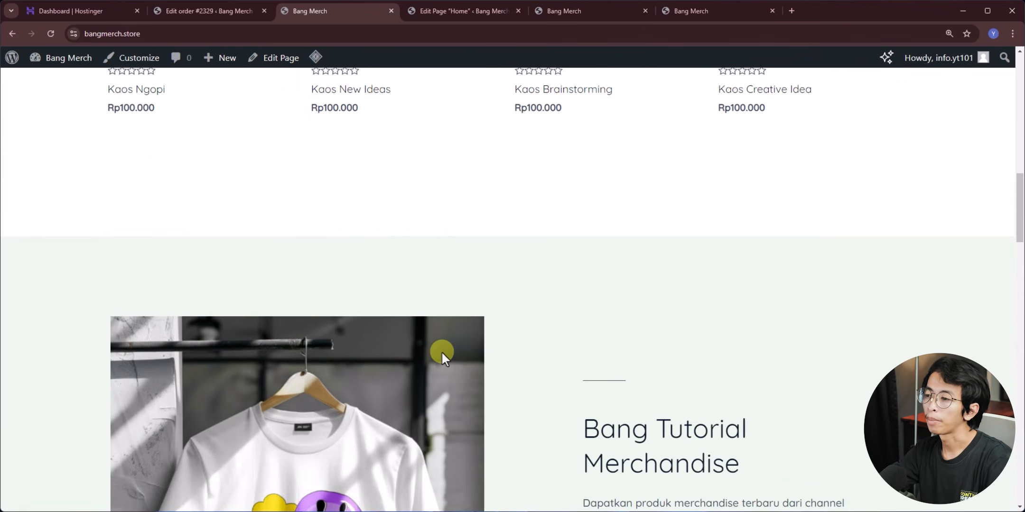
scroll(401, 354, down, 5)
scroll(647, 361, up, 10)
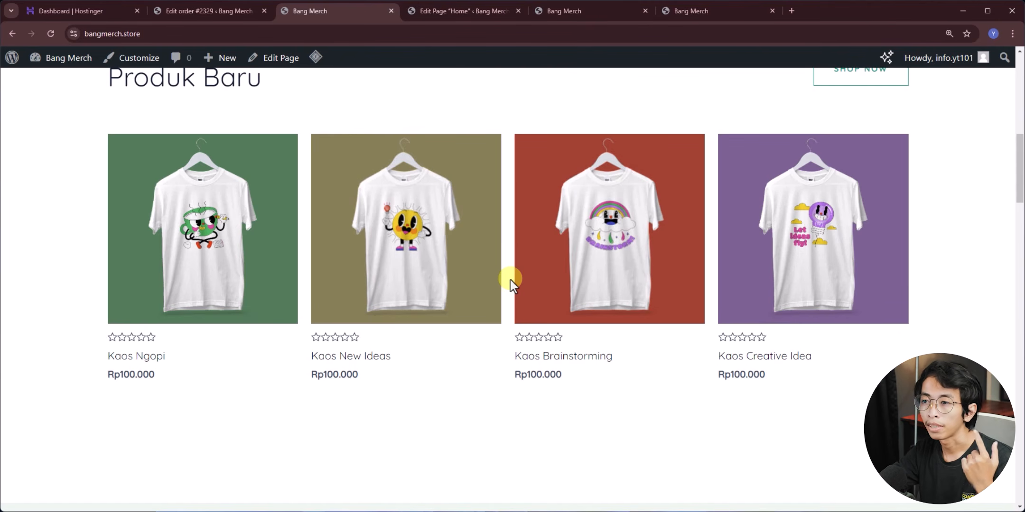
scroll(429, 343, up, 10)
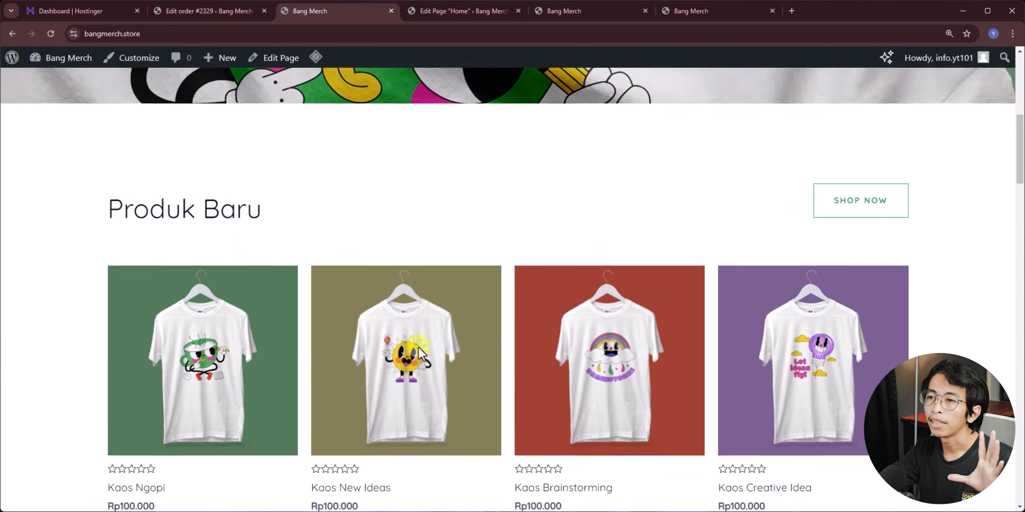